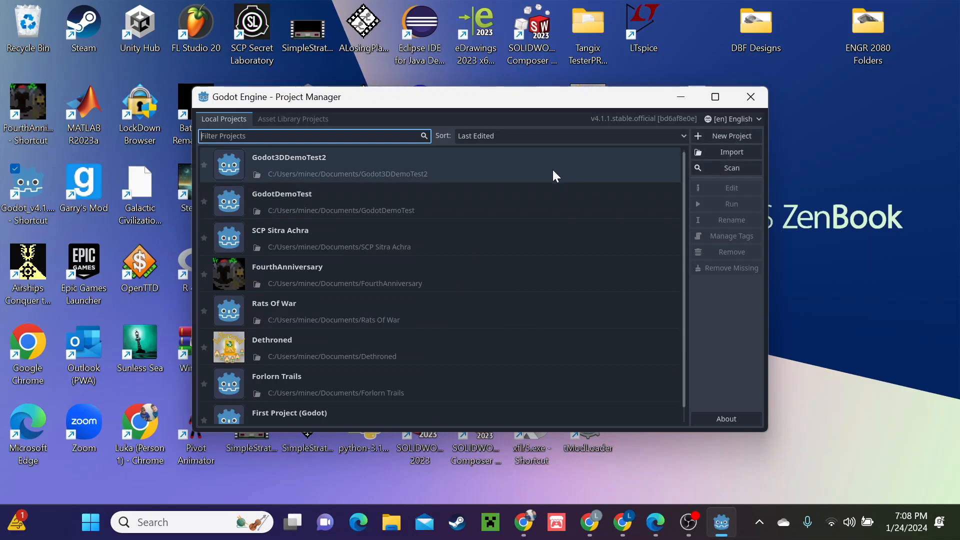
- Create a new project named Godot 3D Demo in its own new folder and open it for editing
{"action": "left_click", "coordinate": [721, 133]}
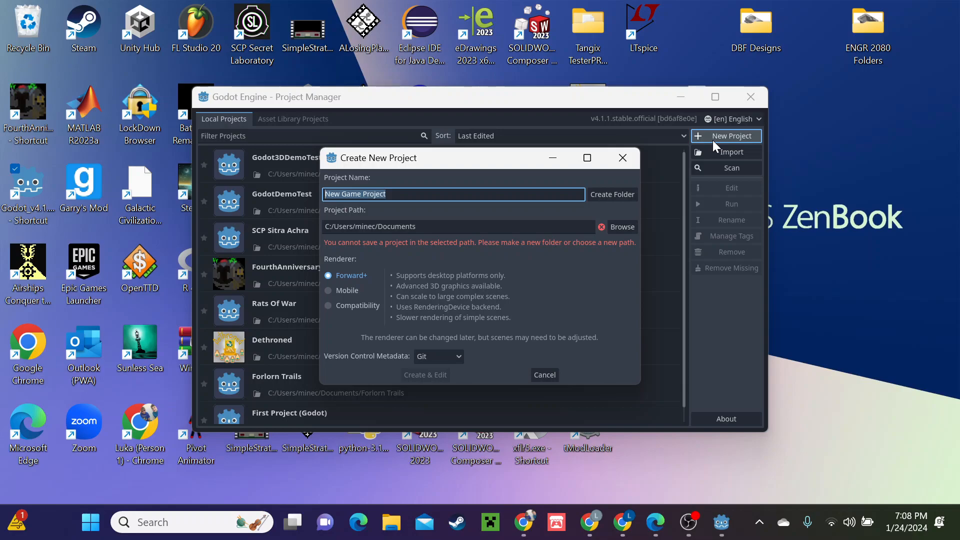
{"action": "type", "text": "Godot"}
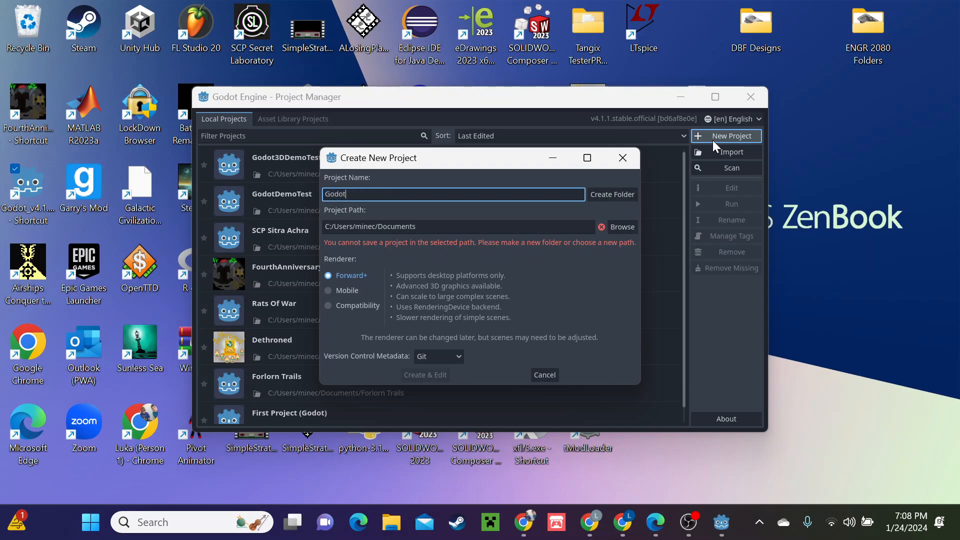
{"action": "type", "text": " 3D Demlo"}
{"action": "key", "text": "BackSpace"}
{"action": "key", "text": "BackSpace"}
{"action": "type", "text": "o"}
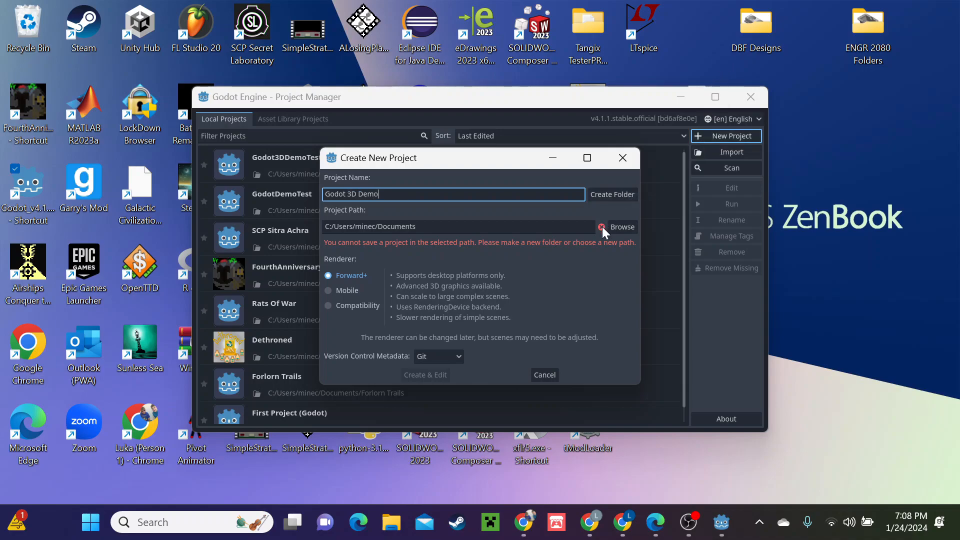
{"action": "left_click", "coordinate": [614, 195]}
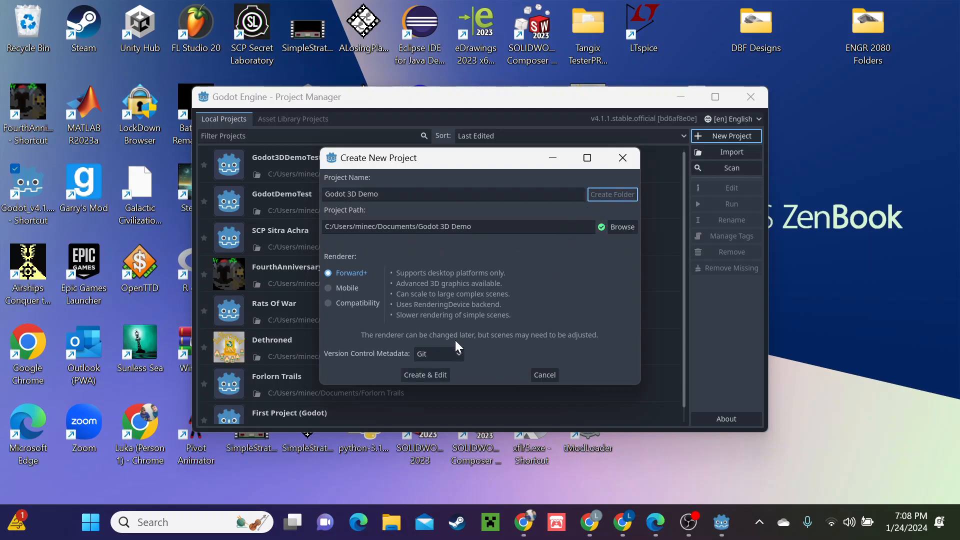
{"action": "left_click", "coordinate": [434, 374]}
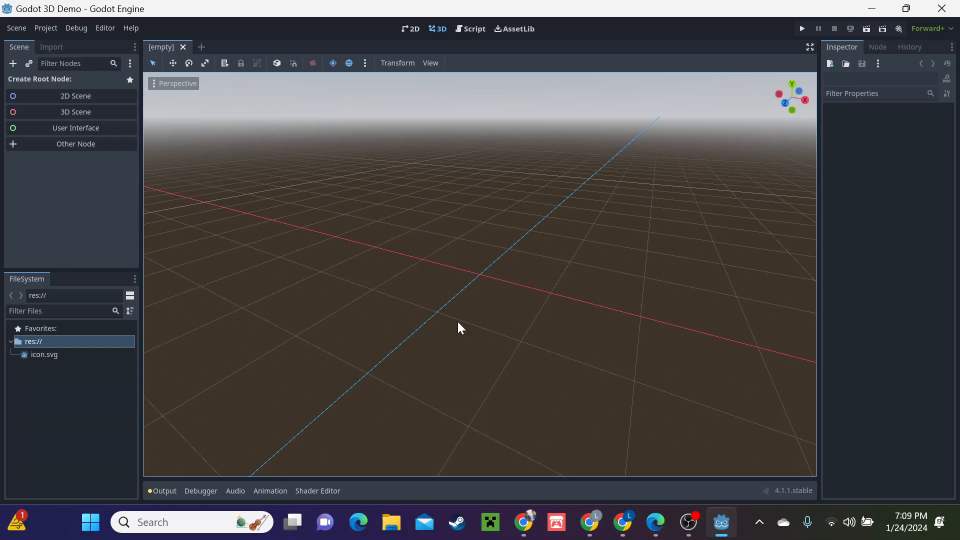
- Create a 3D scene root node and add a StaticBody3D child to it
{"action": "left_click", "coordinate": [99, 115]}
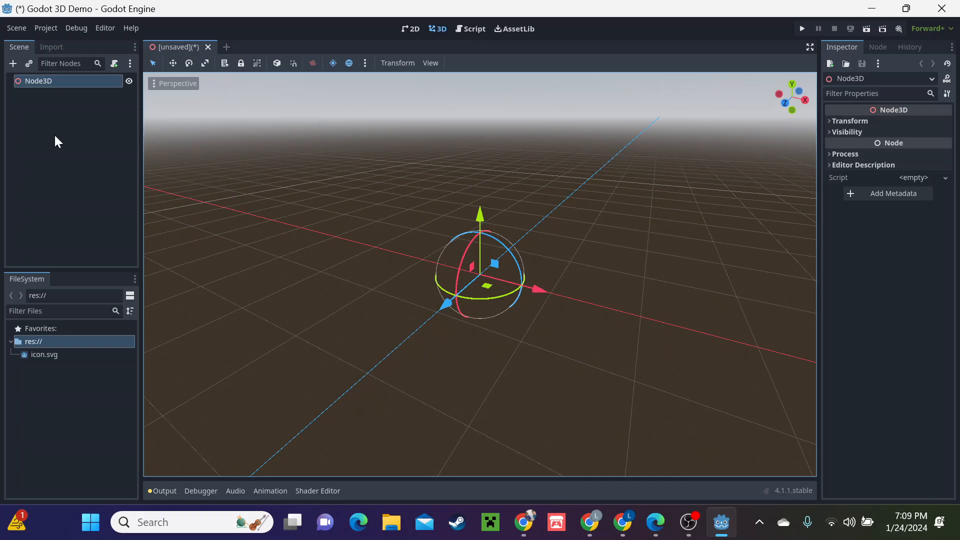
{"action": "right_click", "coordinate": [94, 82]}
{"action": "left_click", "coordinate": [124, 91]}
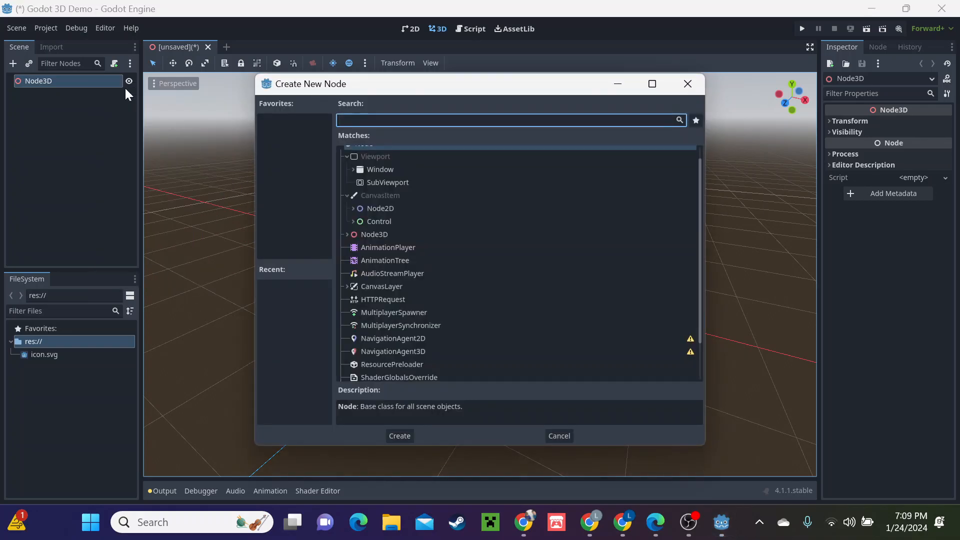
{"action": "type", "text": "static"}
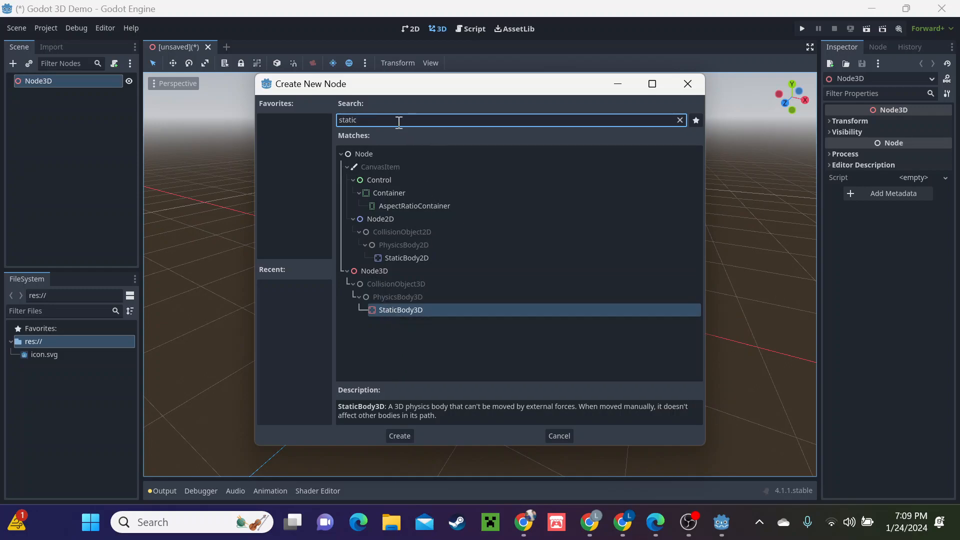
{"action": "left_click", "coordinate": [400, 436]}
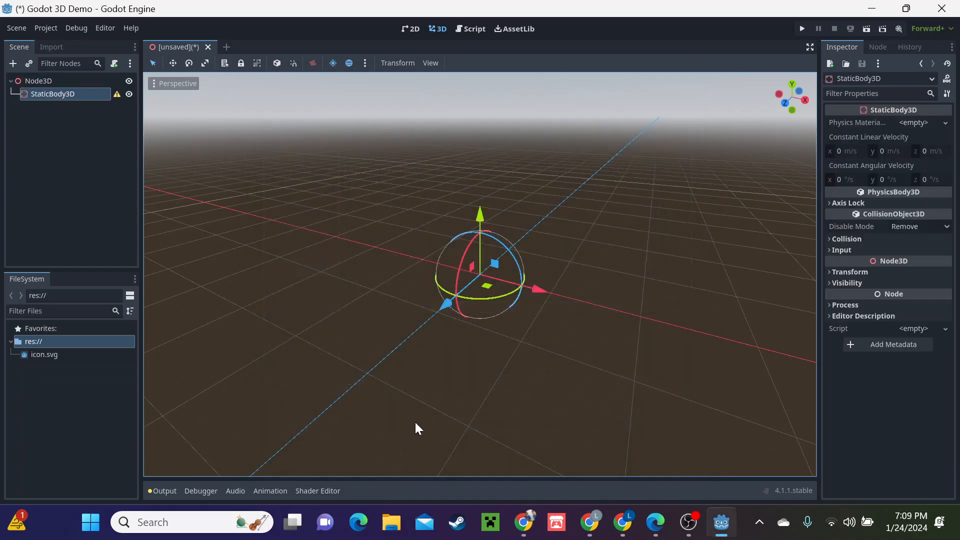
- Add a CollisionShape3D node as a child of the StaticBody3D
{"action": "right_click", "coordinate": [85, 94]}
{"action": "left_click", "coordinate": [109, 103]}
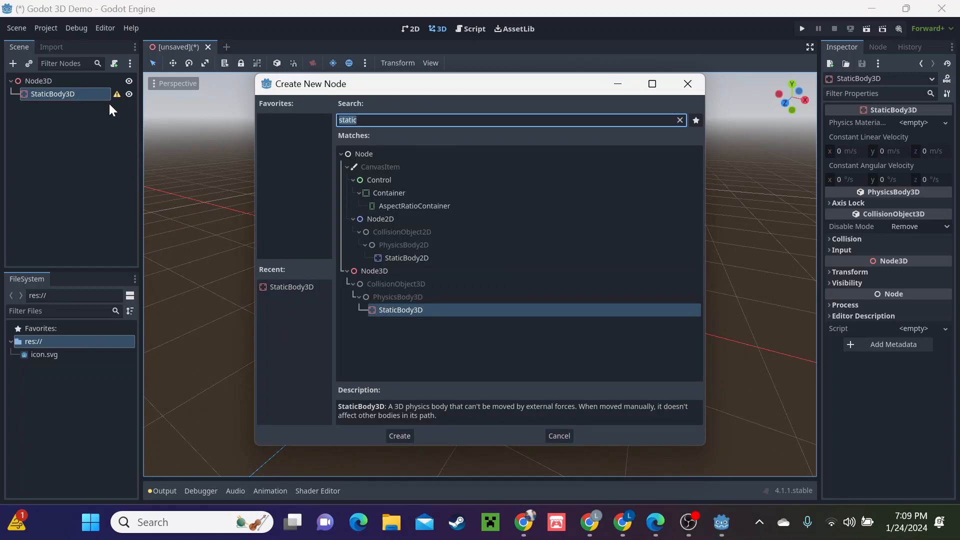
{"action": "type", "text": "shape"}
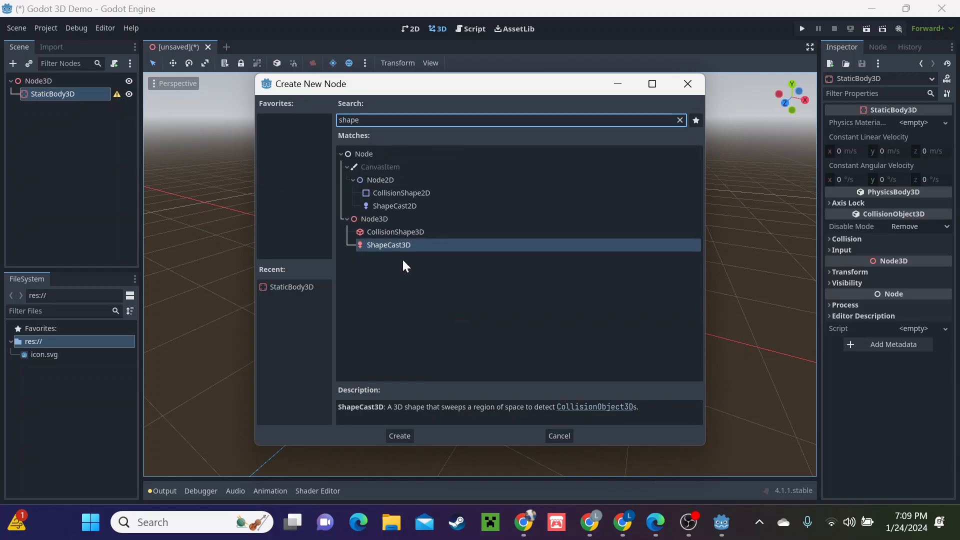
{"action": "left_click", "coordinate": [414, 232]}
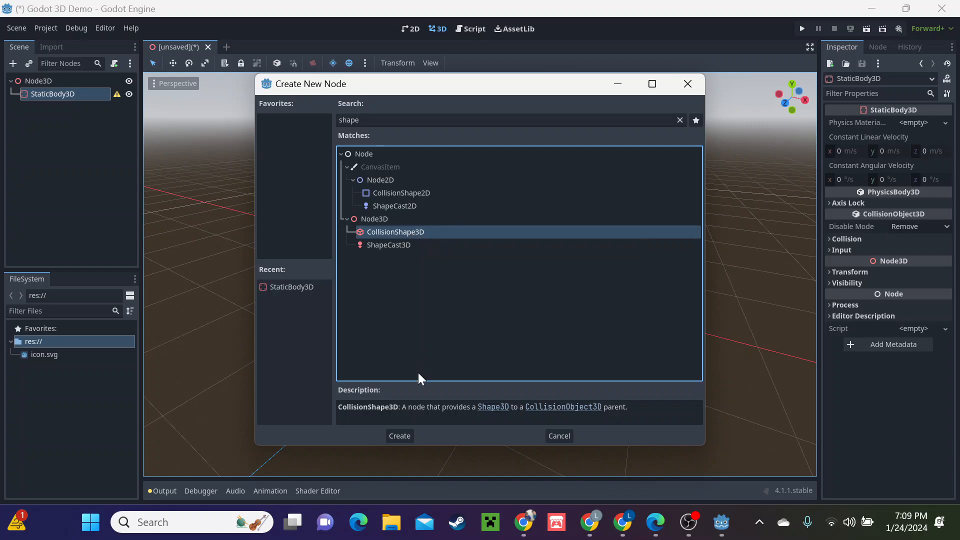
{"action": "left_click", "coordinate": [400, 435]}
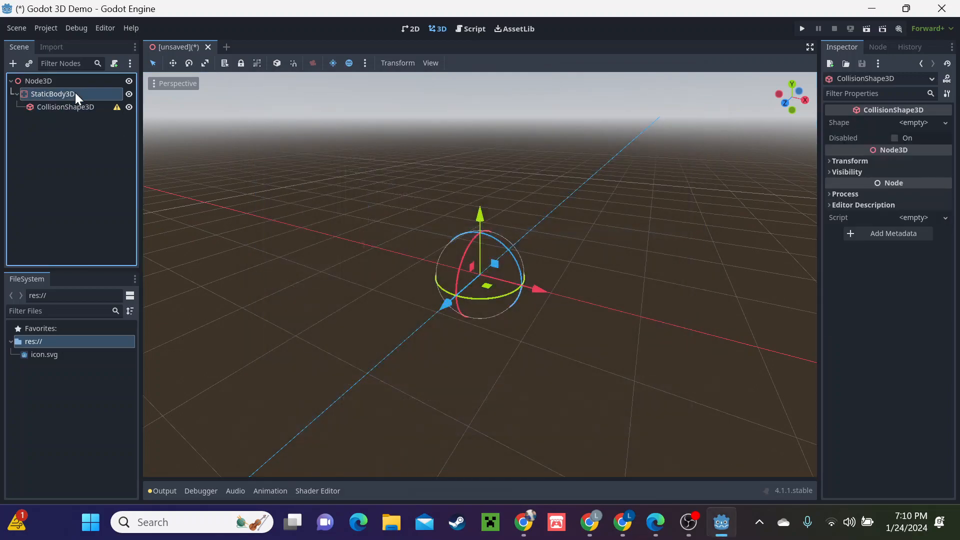
- Add a MeshInstance3D node as a child of the StaticBody3D
{"action": "right_click", "coordinate": [75, 93]}
{"action": "left_click", "coordinate": [97, 97]}
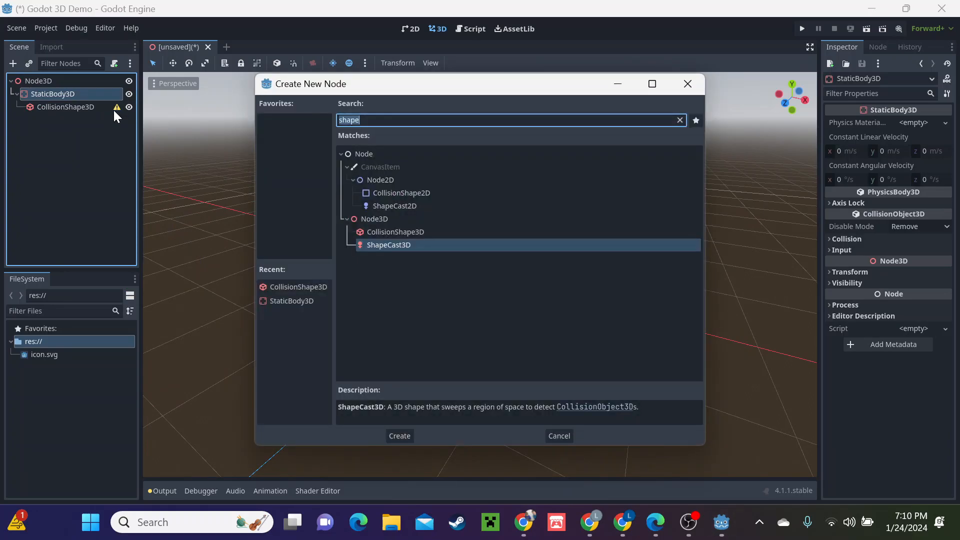
{"action": "type", "text": "mesh"}
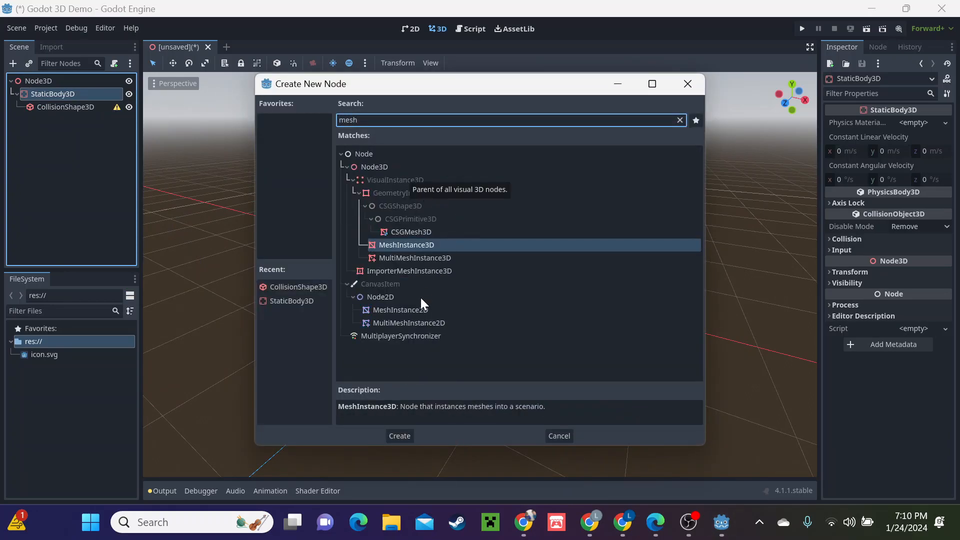
{"action": "left_click", "coordinate": [396, 434]}
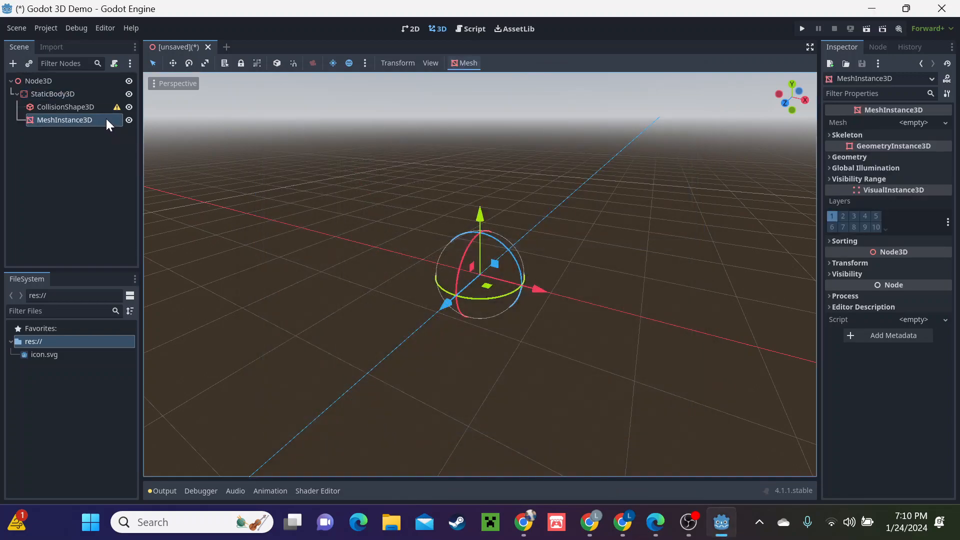
- Assign a new BoxMesh to the MeshInstance3D and expand the mesh's properties
{"action": "left_click", "coordinate": [923, 122]}
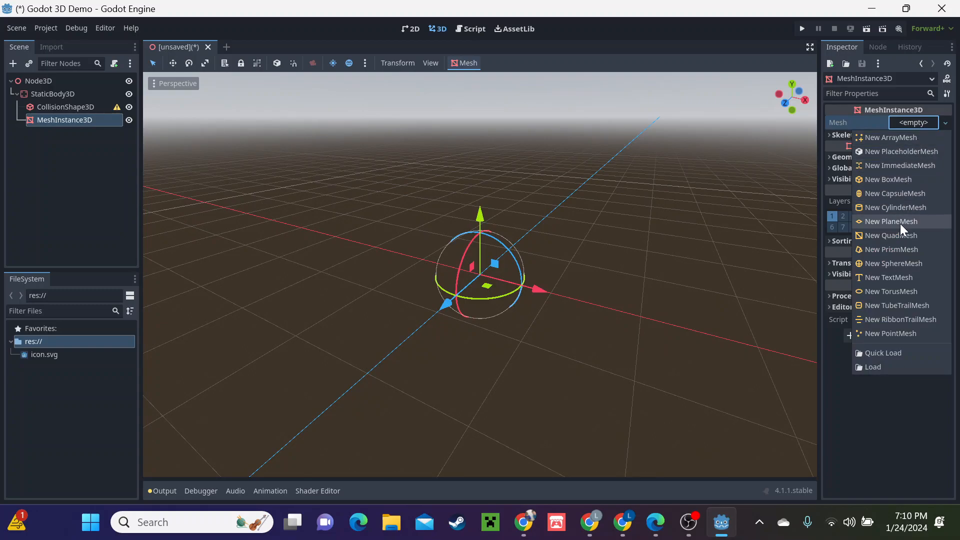
{"action": "left_click", "coordinate": [886, 184]}
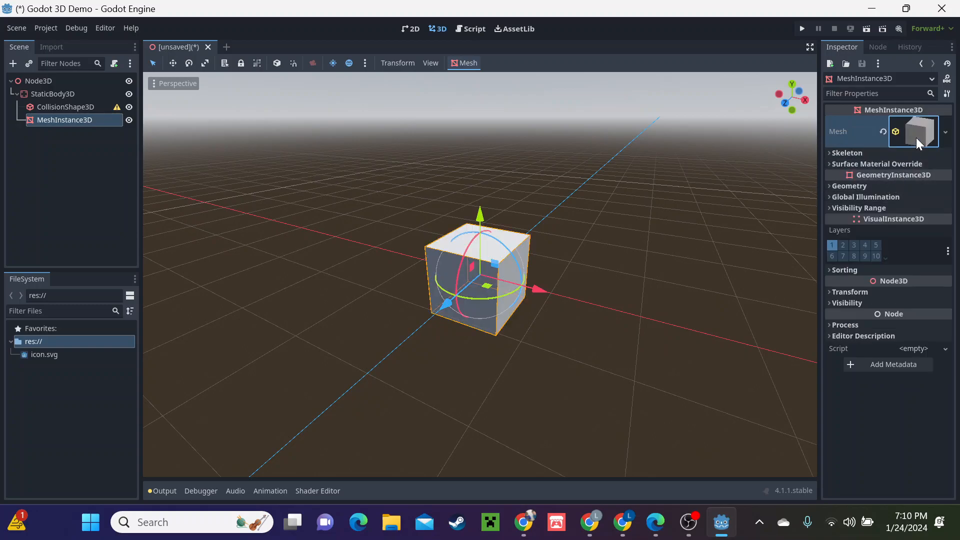
{"action": "left_click", "coordinate": [920, 134]}
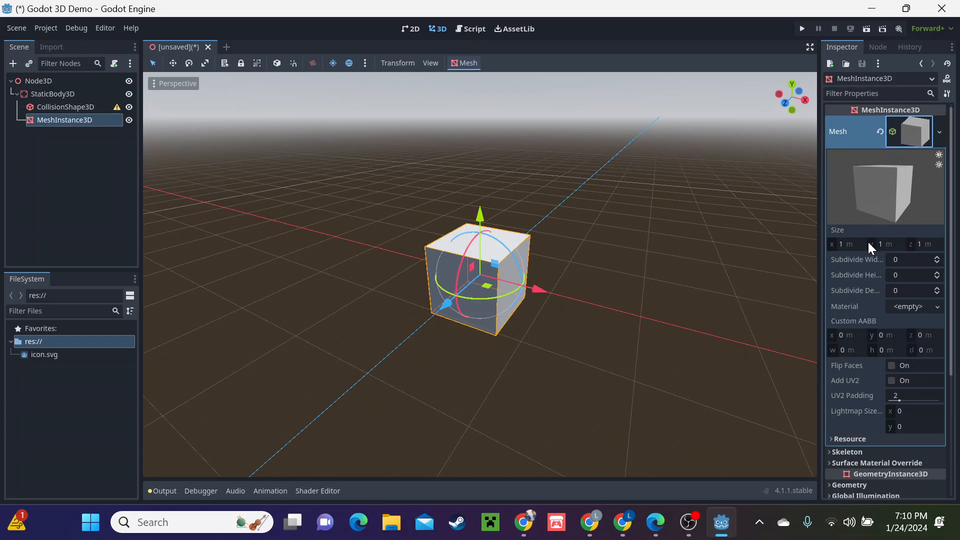
- Set the box mesh's size to 120 m in x, 2 m in y and 120 m in z
{"action": "left_click", "coordinate": [842, 244]}
{"action": "type", "text": "120"}
{"action": "key", "text": "Return"}
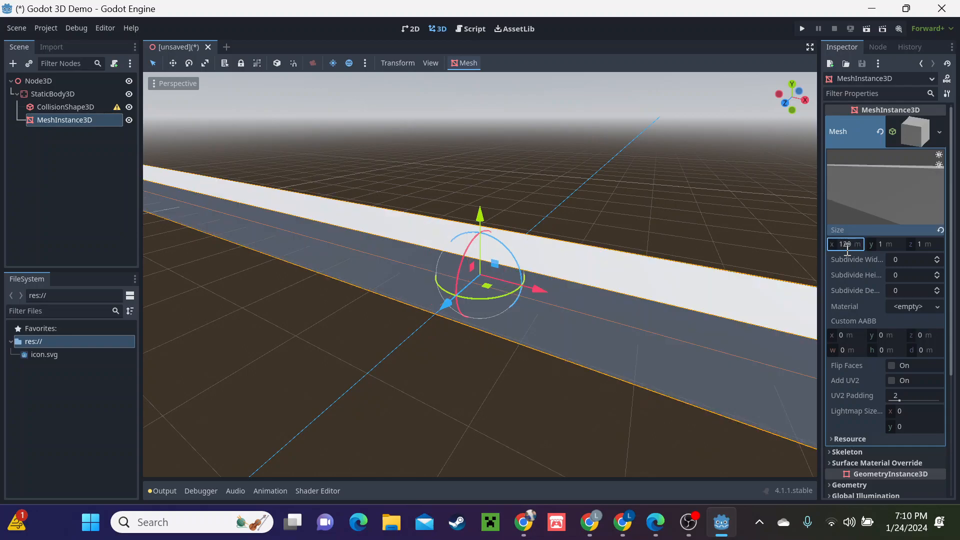
{"action": "left_click", "coordinate": [919, 244]}
{"action": "type", "text": "120"}
{"action": "key", "text": "Return"}
{"action": "left_click", "coordinate": [890, 246]}
{"action": "type", "text": "2"}
{"action": "key", "text": "Return"}
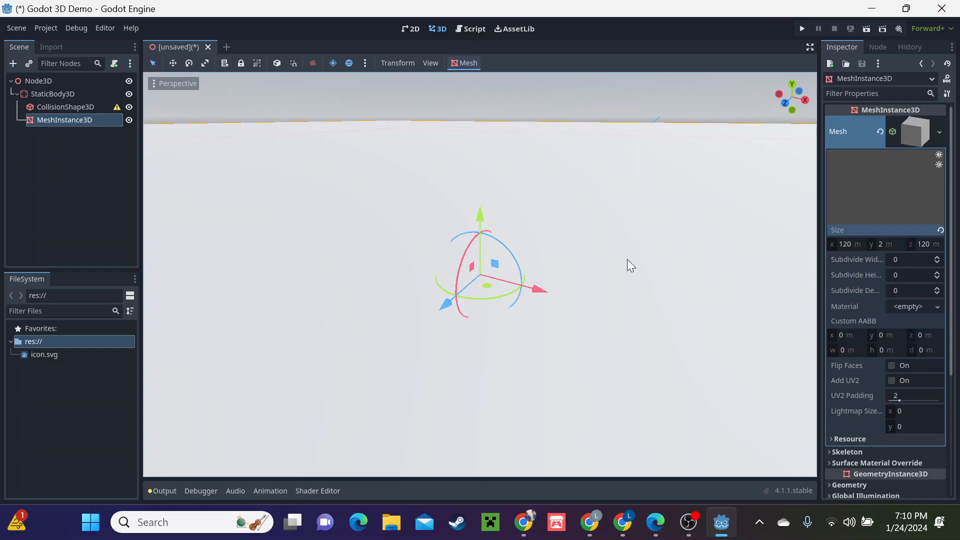
{"action": "scroll", "coordinate": [627, 245], "scroll_direction": "down", "scroll_amount": 5}
{"action": "scroll", "coordinate": [612, 243], "scroll_direction": "down", "scroll_amount": 6}
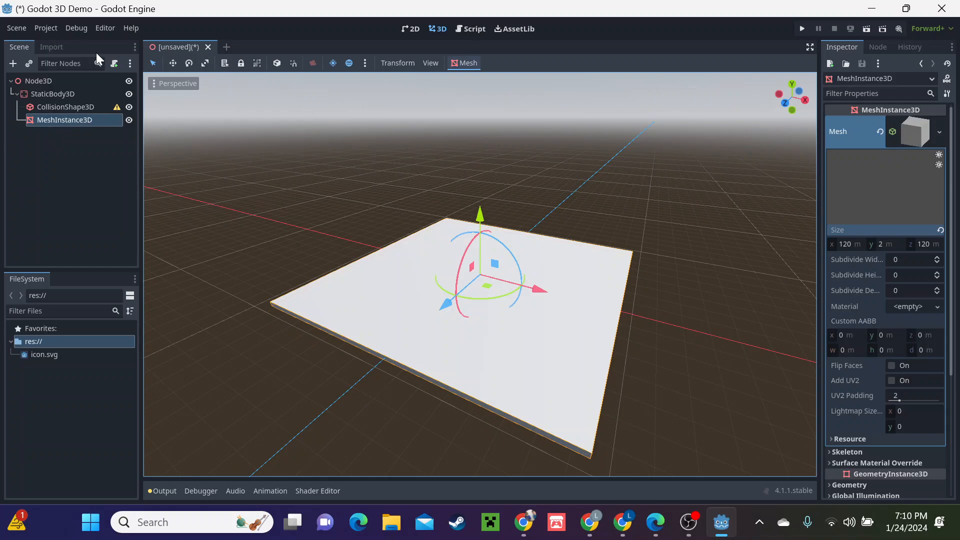
- Assign a new BoxShape3D to the CollisionShape3D and expand the shape's properties
{"action": "left_click", "coordinate": [83, 104]}
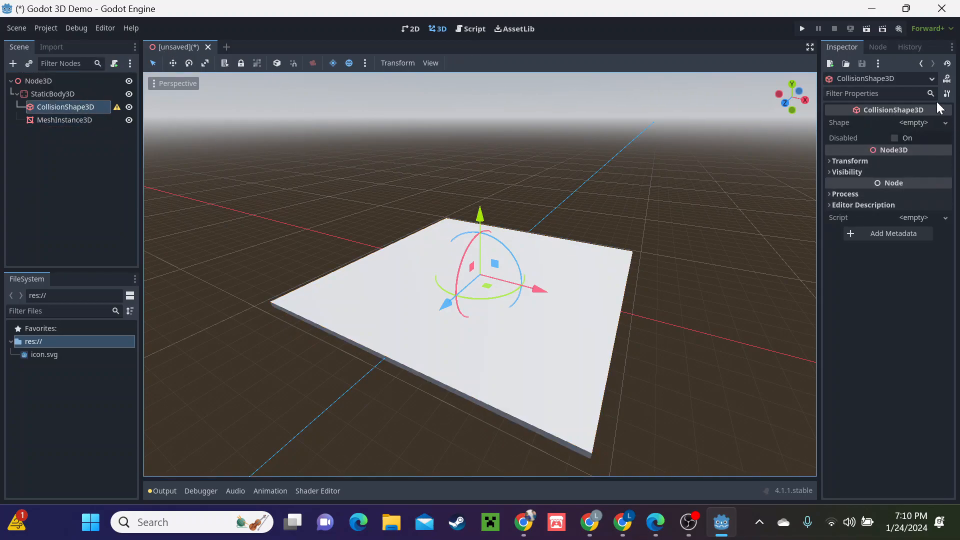
{"action": "left_click", "coordinate": [920, 123]}
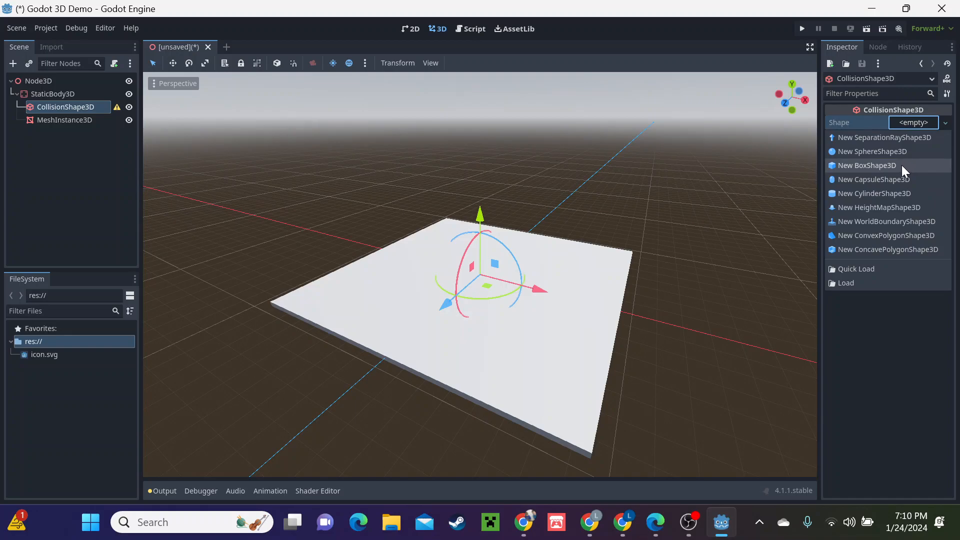
{"action": "left_click", "coordinate": [899, 164]}
{"action": "left_click", "coordinate": [908, 124]}
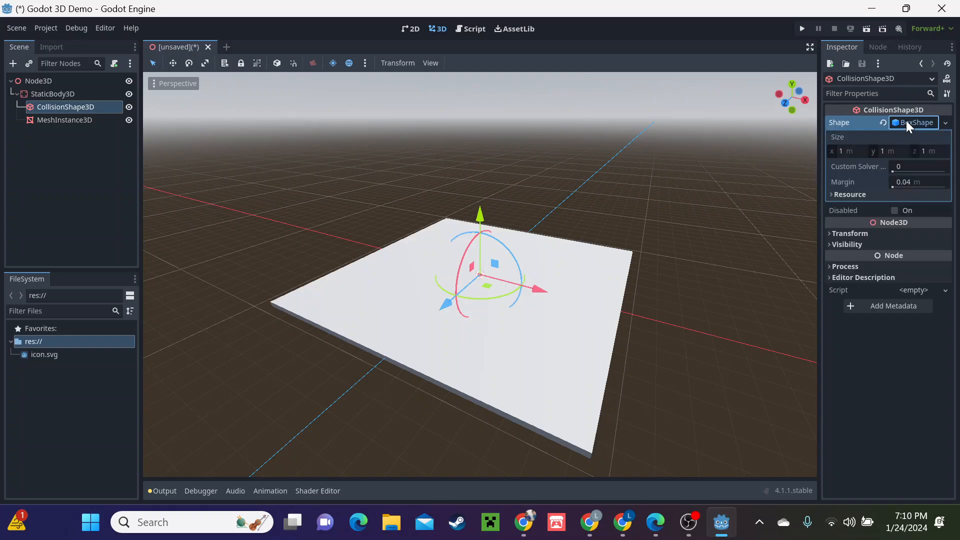
- Set the collision box's size to 120 m in x, 2 m in y and 120 m in z
{"action": "left_click", "coordinate": [863, 151]}
{"action": "type", "text": "120"}
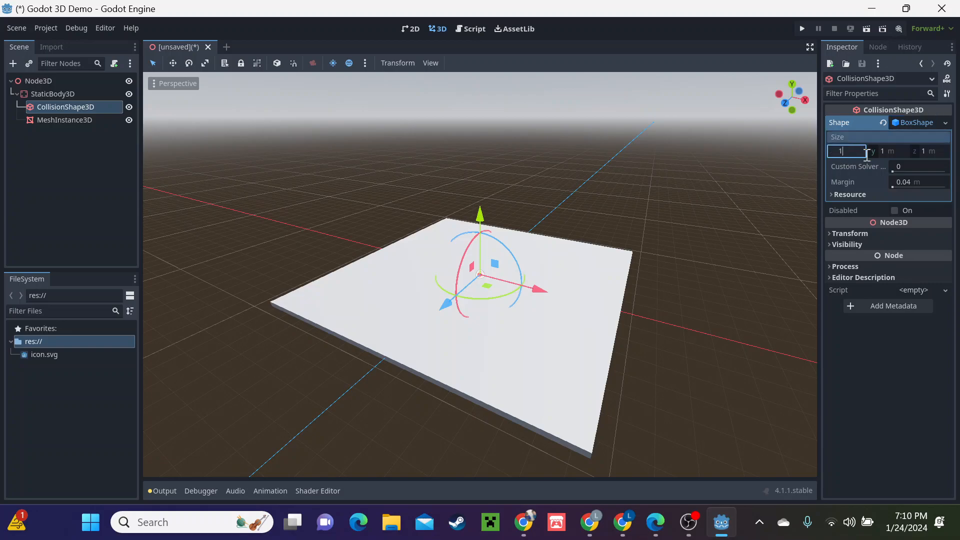
{"action": "left_click", "coordinate": [926, 150]}
{"action": "type", "text": "120"}
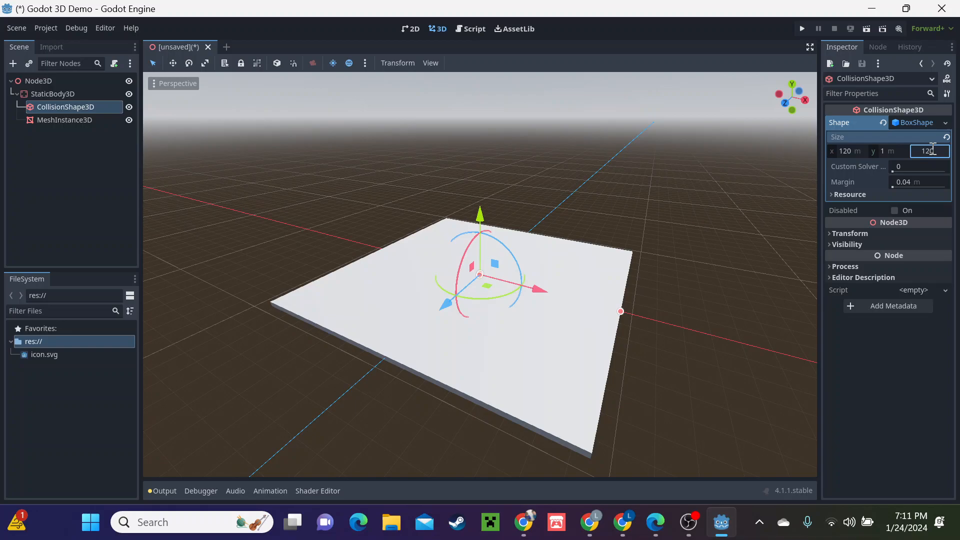
{"action": "left_click", "coordinate": [880, 151]}
{"action": "type", "text": "2"}
{"action": "key", "text": "Return"}
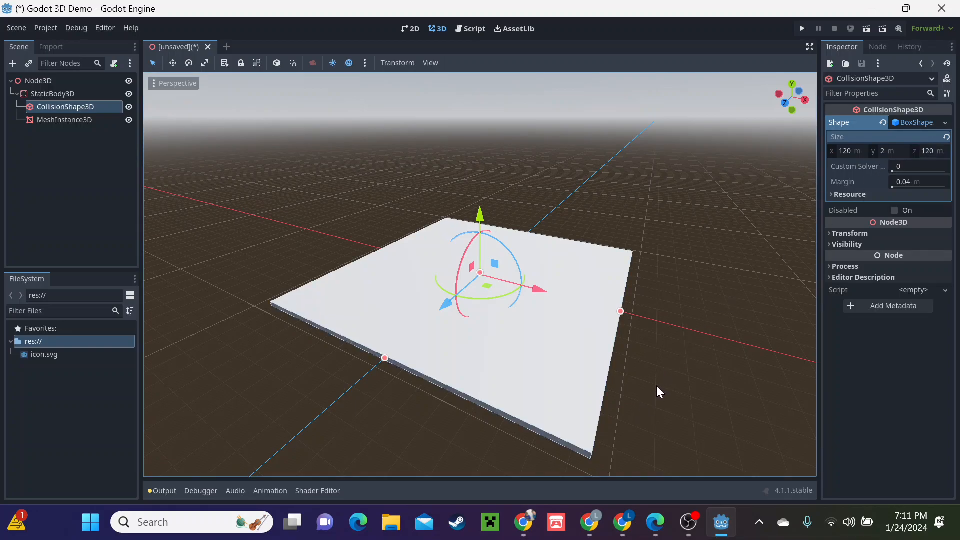
{"action": "middle_click_drag", "start_coordinate": [656, 386], "coordinate": [656, 384]}
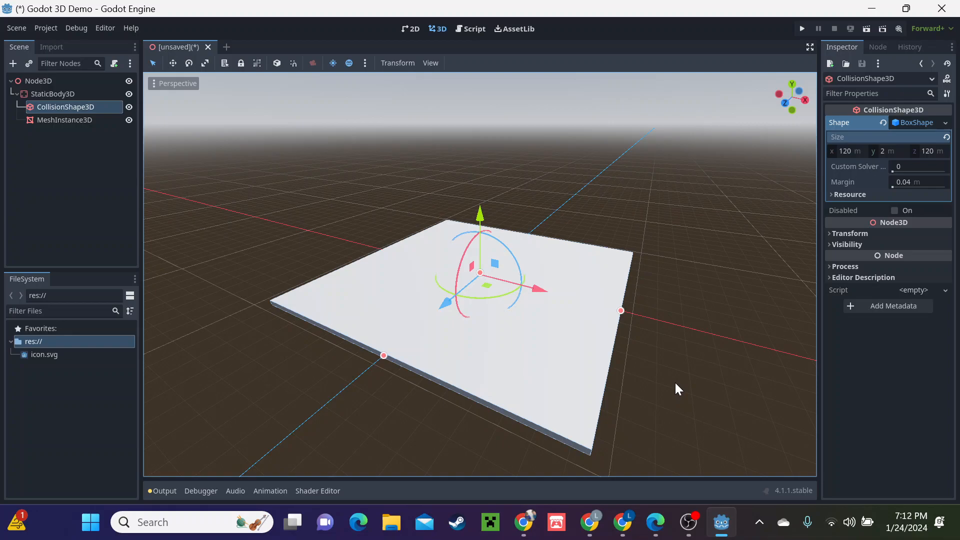
{"action": "left_click", "coordinate": [75, 93]}
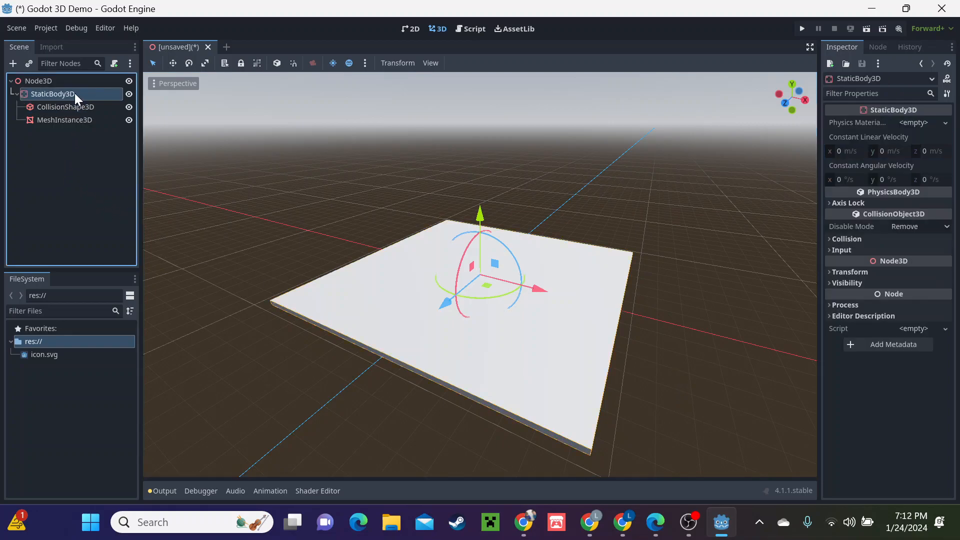
{"action": "right_click", "coordinate": [74, 93]}
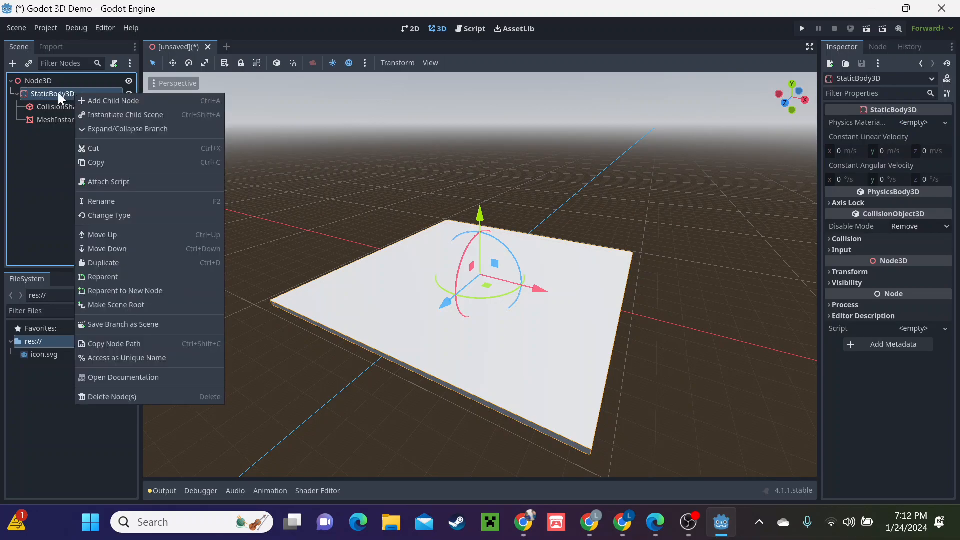
{"action": "left_click", "coordinate": [91, 101]}
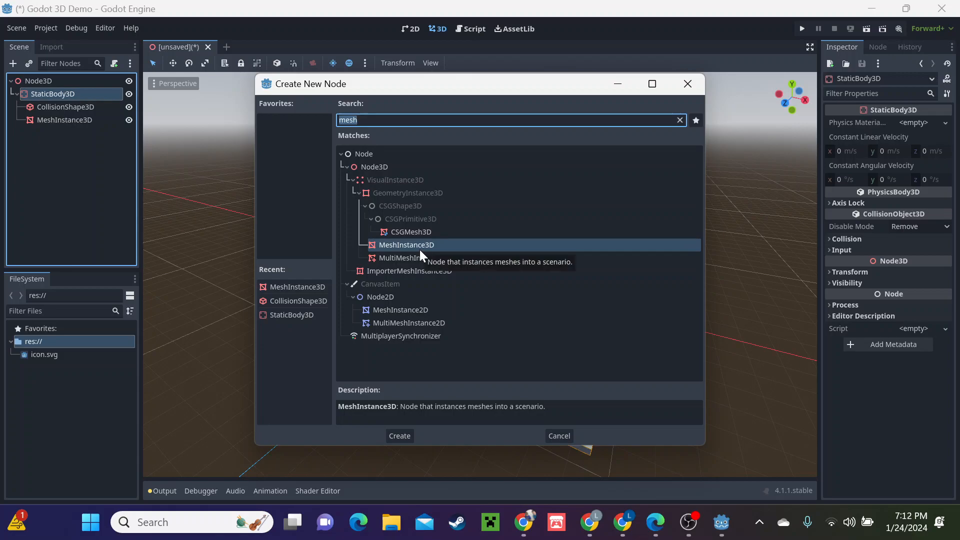
{"action": "left_click", "coordinate": [558, 435]}
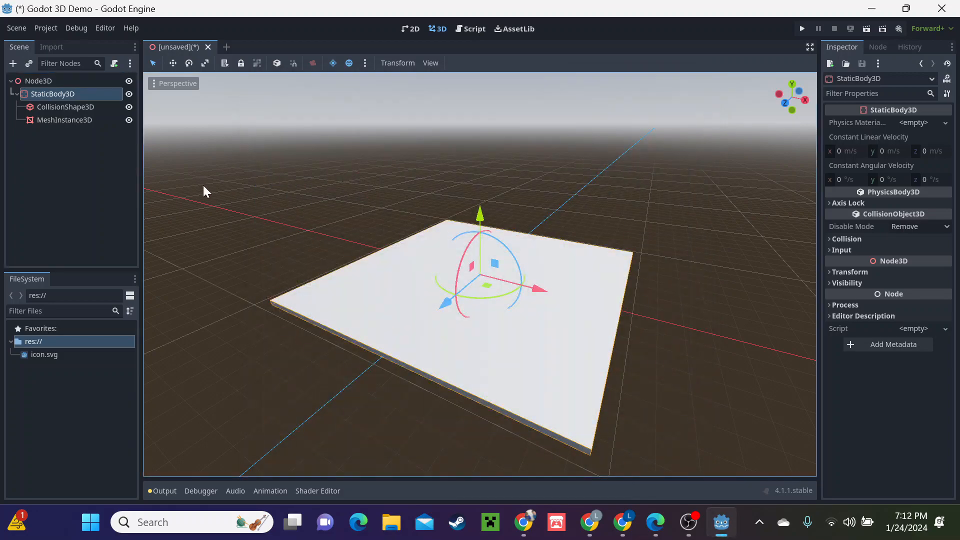
- Clear the mesh resource from the floor's MeshInstance3D
{"action": "left_click", "coordinate": [70, 120]}
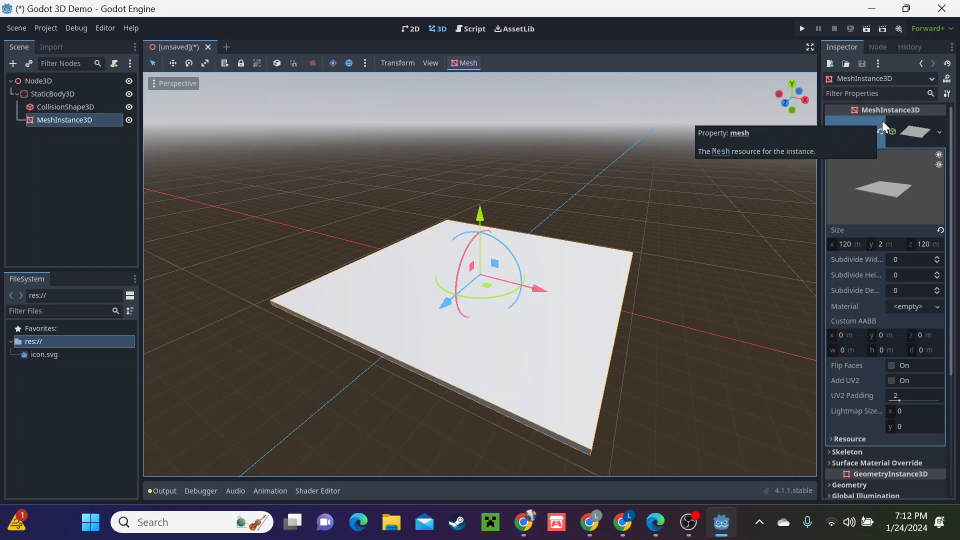
{"action": "left_click", "coordinate": [911, 131]}
{"action": "left_click", "coordinate": [911, 131]}
{"action": "left_click", "coordinate": [939, 132]}
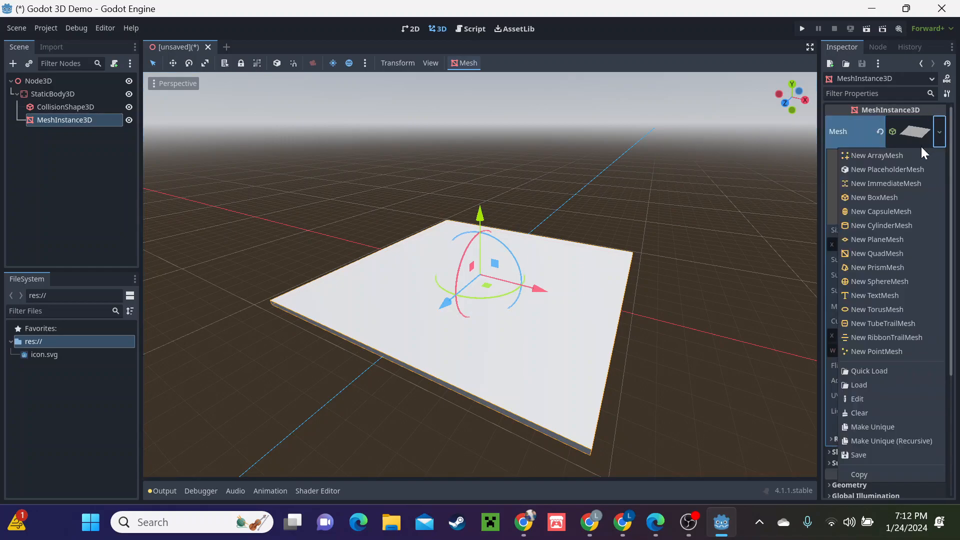
{"action": "left_click", "coordinate": [867, 413]}
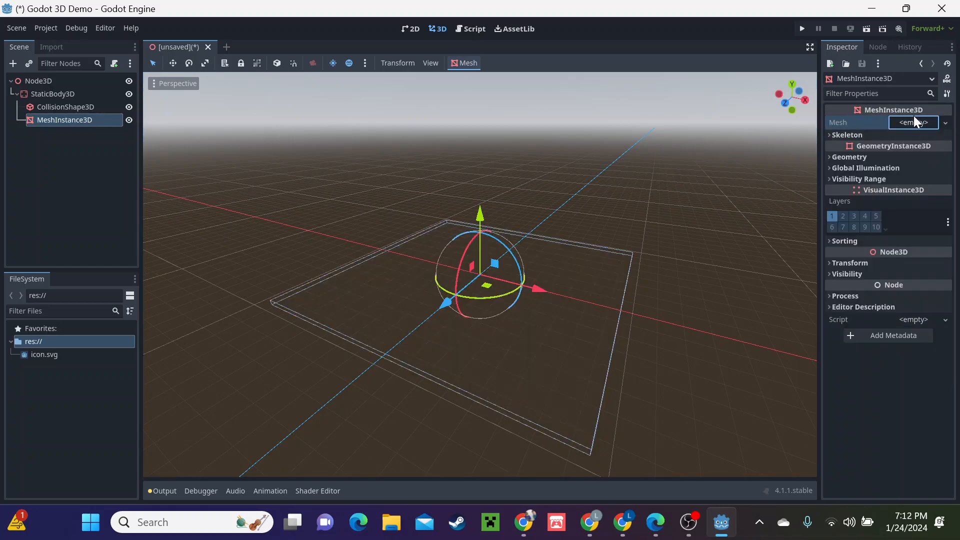
- Assign a new BoxMesh to the floor's emptied MeshInstance3D and expand its properties
{"action": "left_click", "coordinate": [913, 118]}
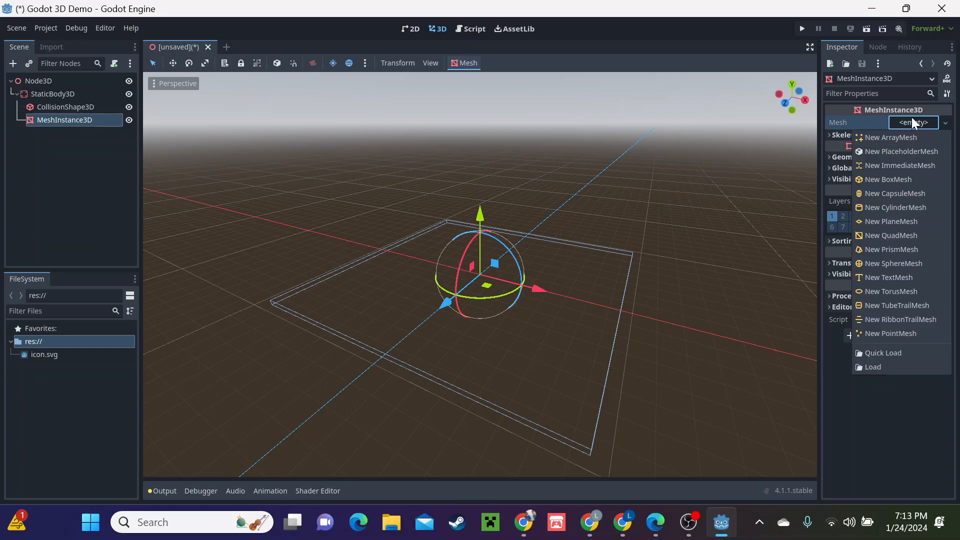
{"action": "left_click", "coordinate": [910, 179]}
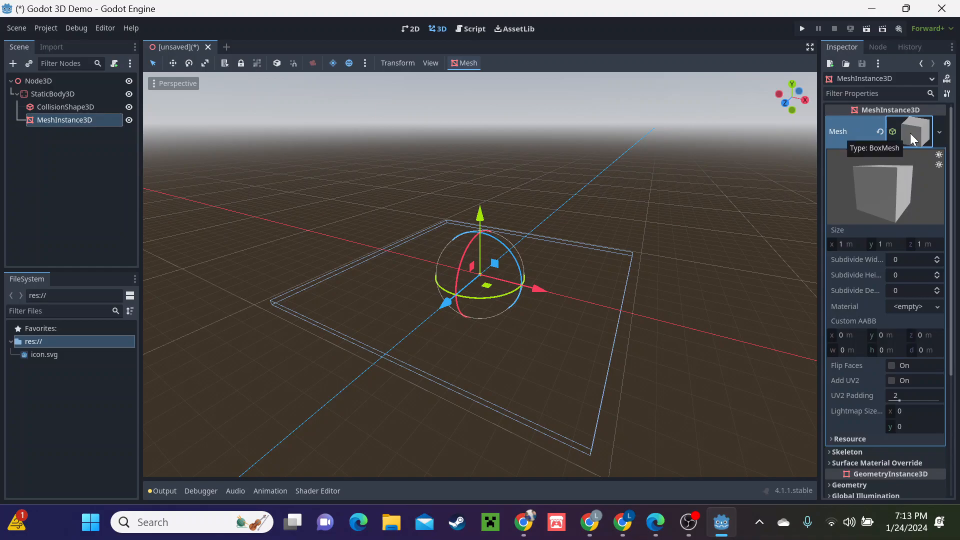
{"action": "left_click", "coordinate": [913, 131]}
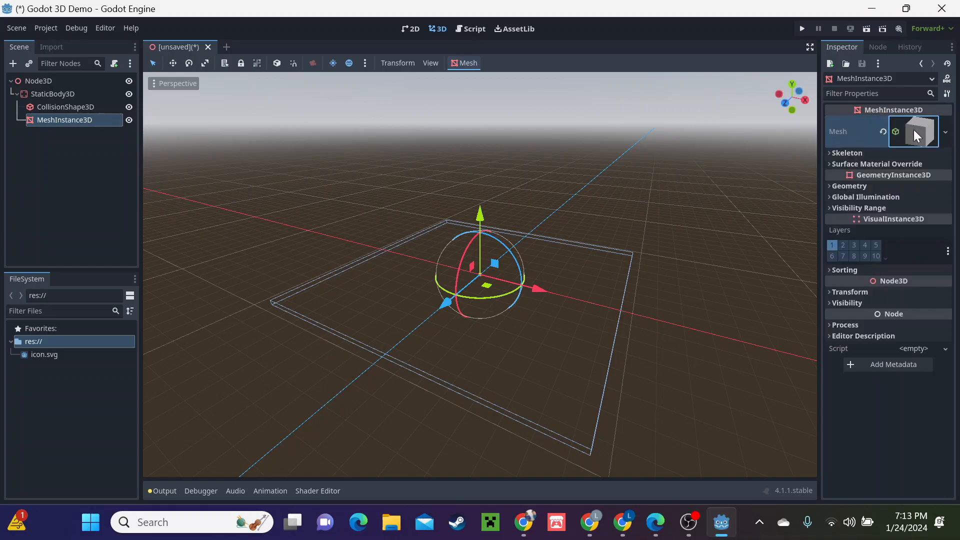
{"action": "left_click", "coordinate": [913, 130]}
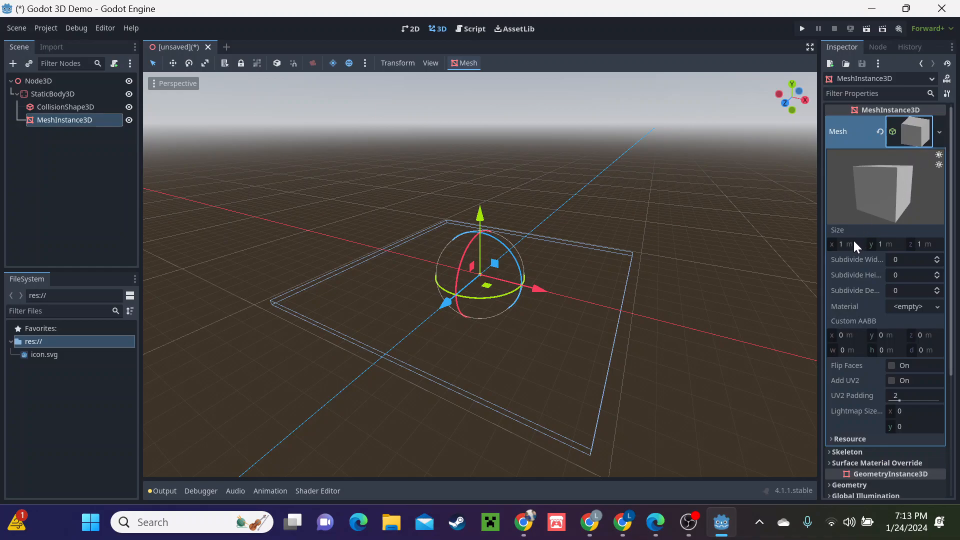
- Set the new floor box mesh's size to 120 m in x, 2 m in y and 120 m in z
{"action": "left_click", "coordinate": [837, 245]}
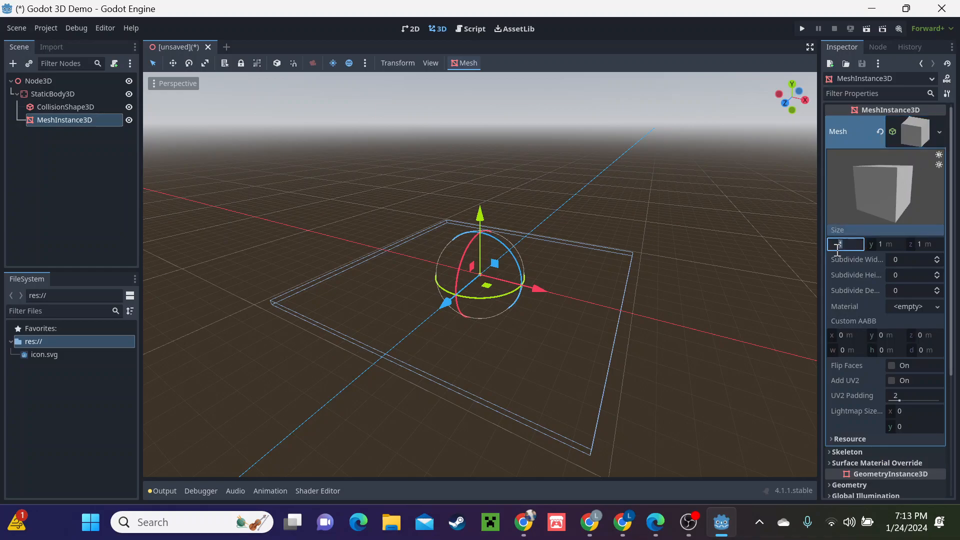
{"action": "type", "text": "120"}
{"action": "left_click", "coordinate": [922, 245]}
{"action": "type", "text": "120"}
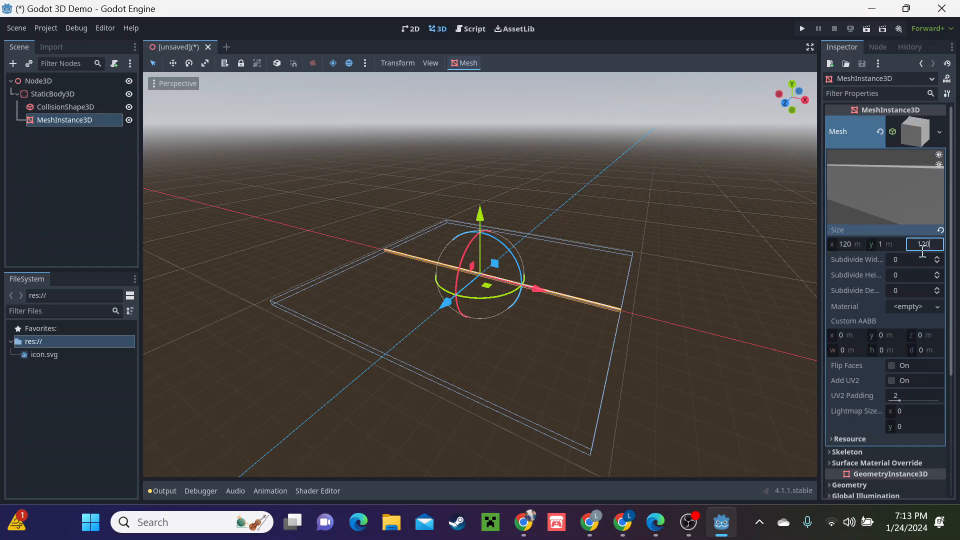
{"action": "left_click", "coordinate": [882, 244]}
{"action": "type", "text": "2"}
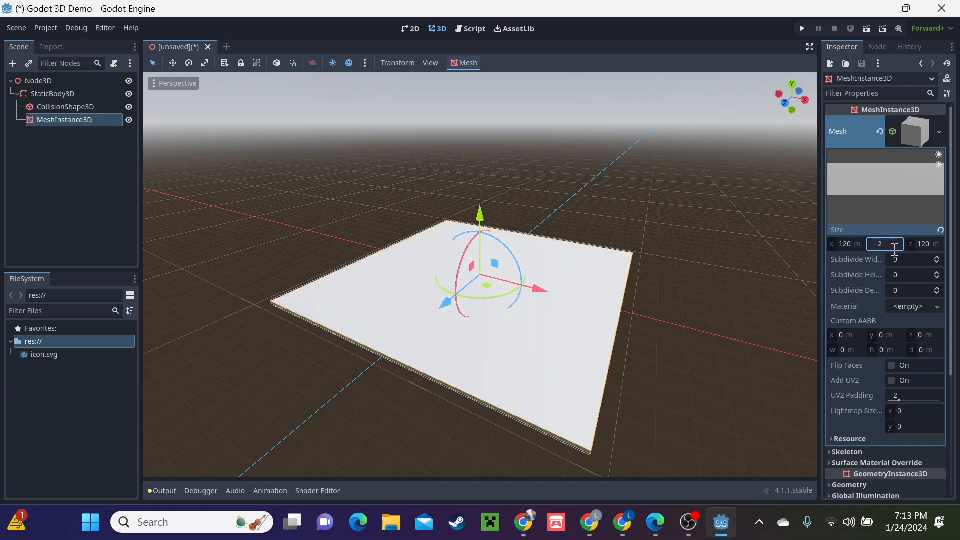
{"action": "key", "text": "Return"}
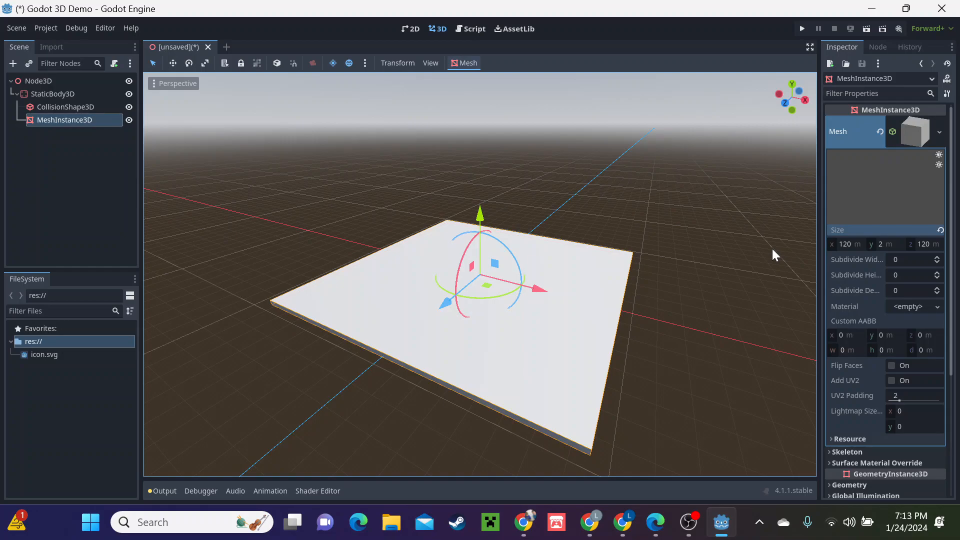
- Add a DirectionalLight3D as a child of the root Node3D
{"action": "left_click", "coordinate": [66, 106]}
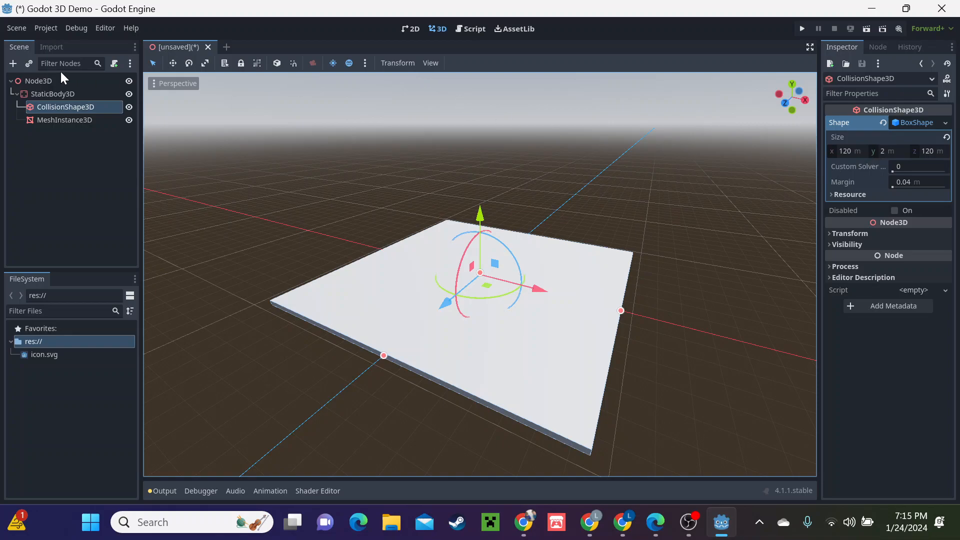
{"action": "left_click", "coordinate": [53, 82]}
{"action": "right_click", "coordinate": [59, 84]}
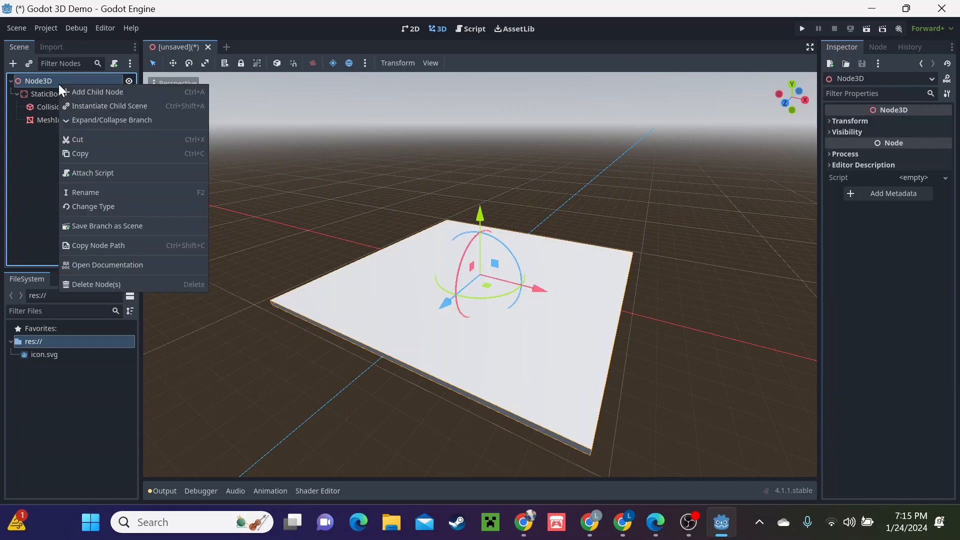
{"action": "left_click", "coordinate": [88, 91]}
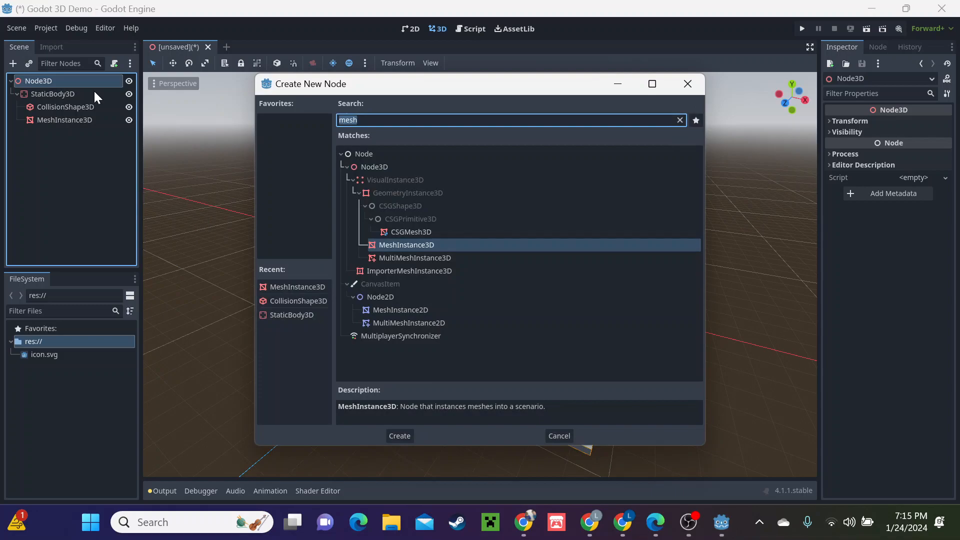
{"action": "type", "text": "dire"}
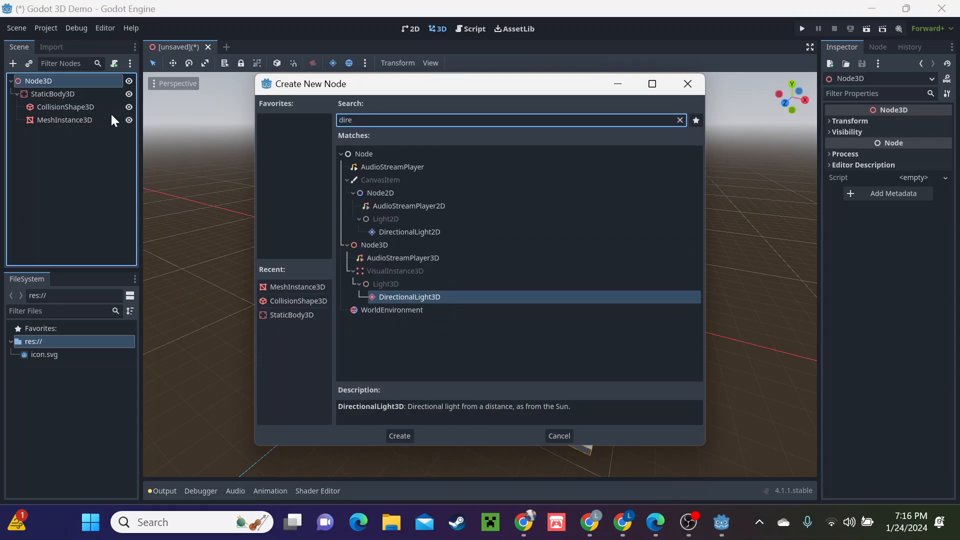
{"action": "left_click", "coordinate": [401, 436]}
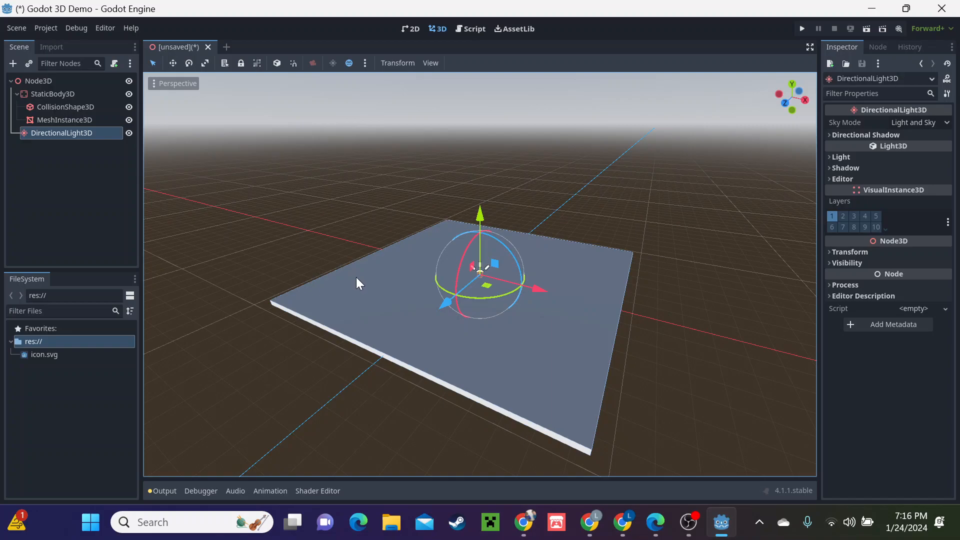
- Raise the directional light above the floor and rotate it to shine down on the floor's top surface
{"action": "left_click_drag", "start_coordinate": [481, 211], "coordinate": [483, 115]}
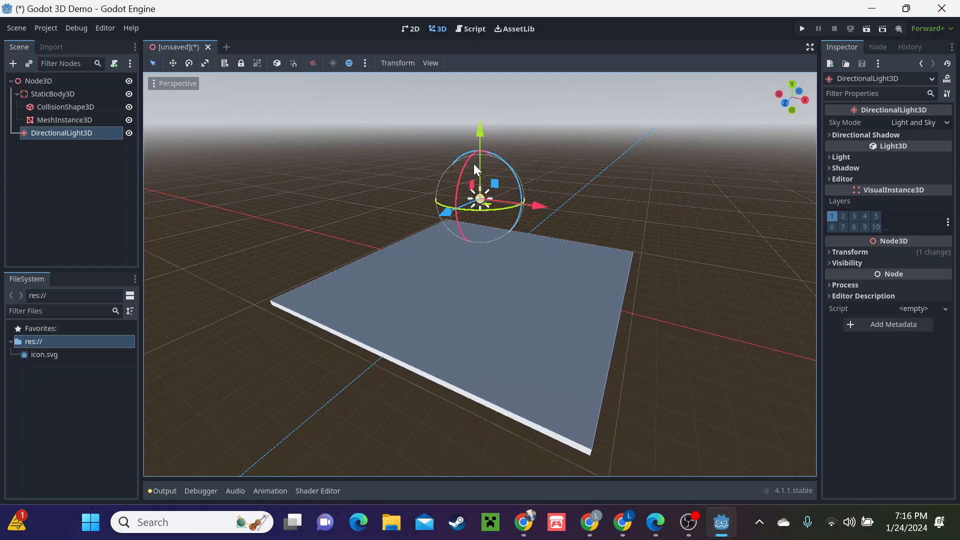
{"action": "left_click_drag", "start_coordinate": [464, 168], "coordinate": [460, 183]}
{"action": "left_click_drag", "start_coordinate": [508, 165], "coordinate": [484, 155]}
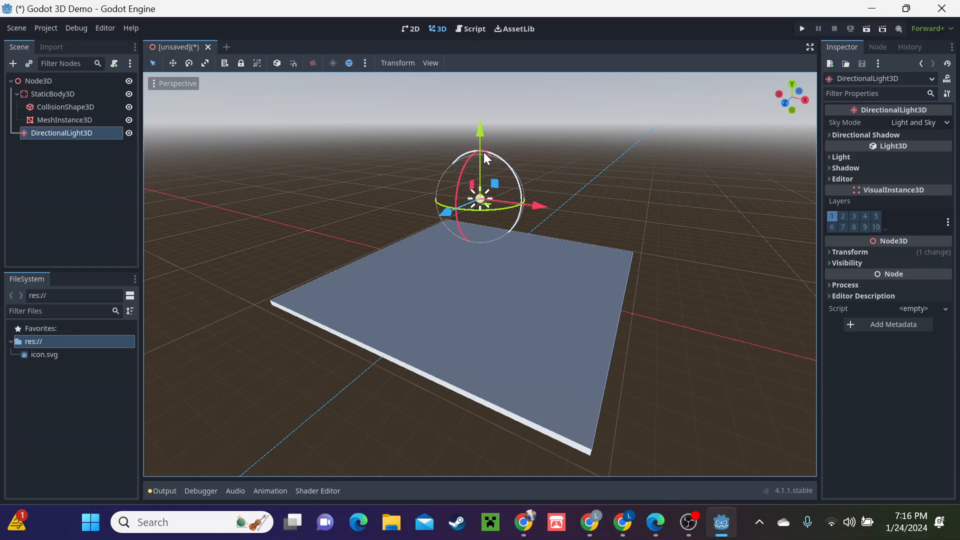
{"action": "left_click_drag", "start_coordinate": [461, 202], "coordinate": [443, 136]}
{"action": "left_click", "coordinate": [356, 140]}
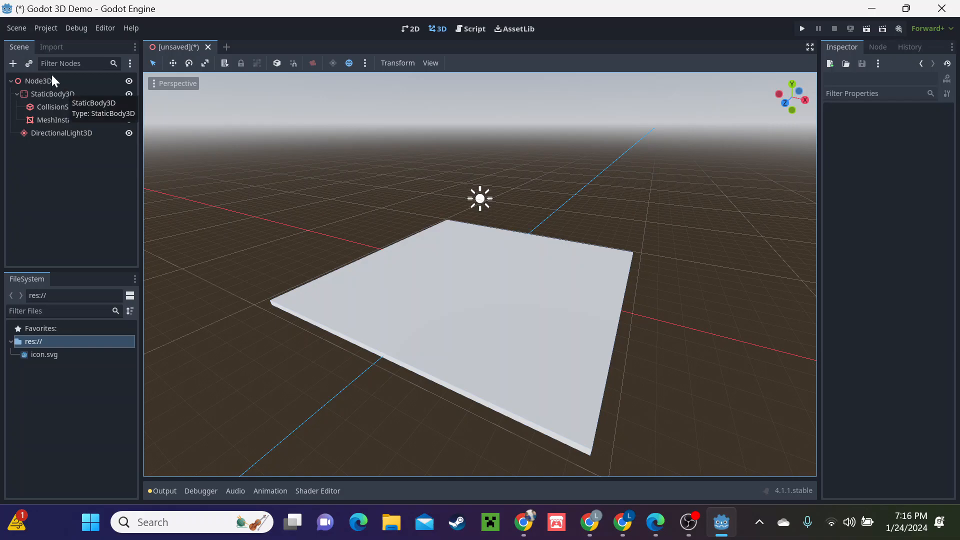
- Add a CharacterBody3D as a child of the root Node3D
{"action": "left_click", "coordinate": [37, 80]}
{"action": "right_click", "coordinate": [37, 79]}
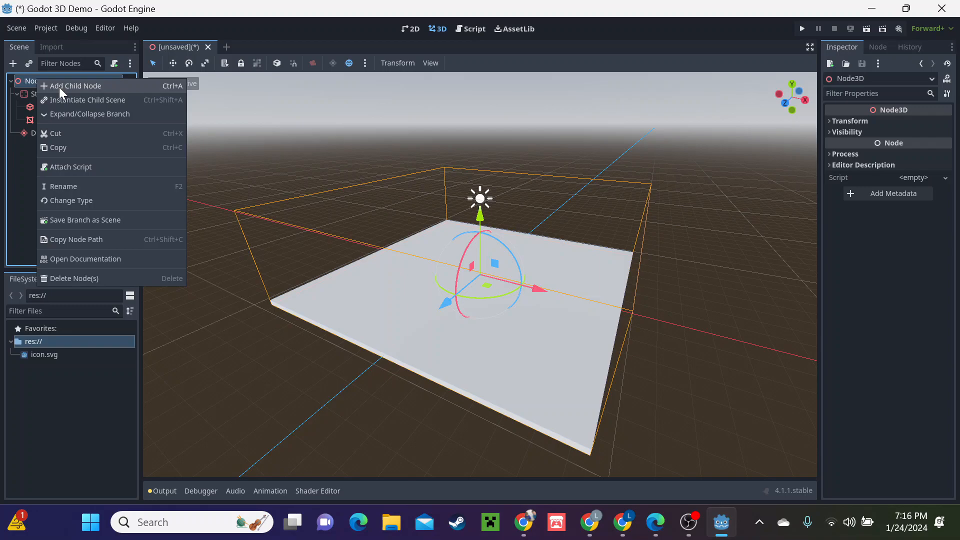
{"action": "left_click", "coordinate": [49, 83]}
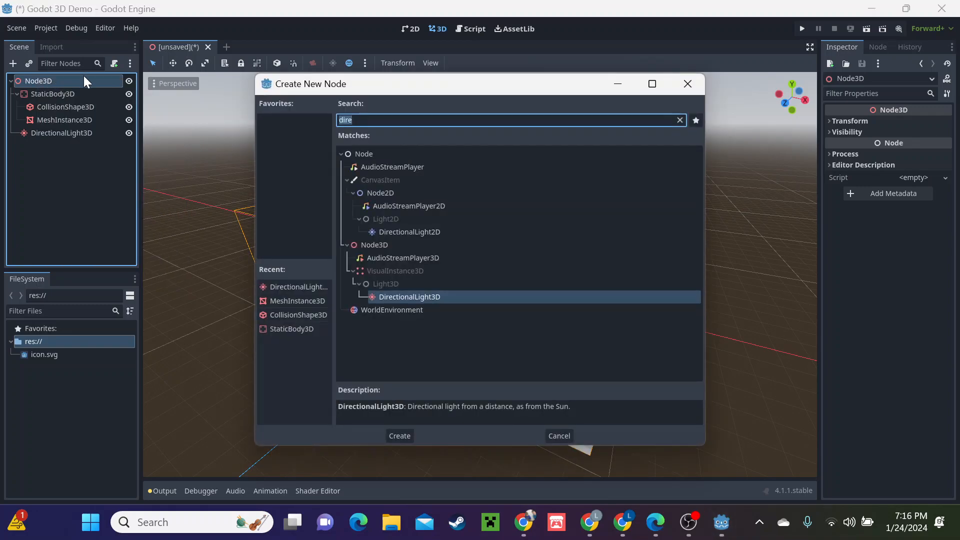
{"action": "type", "text": "chara"}
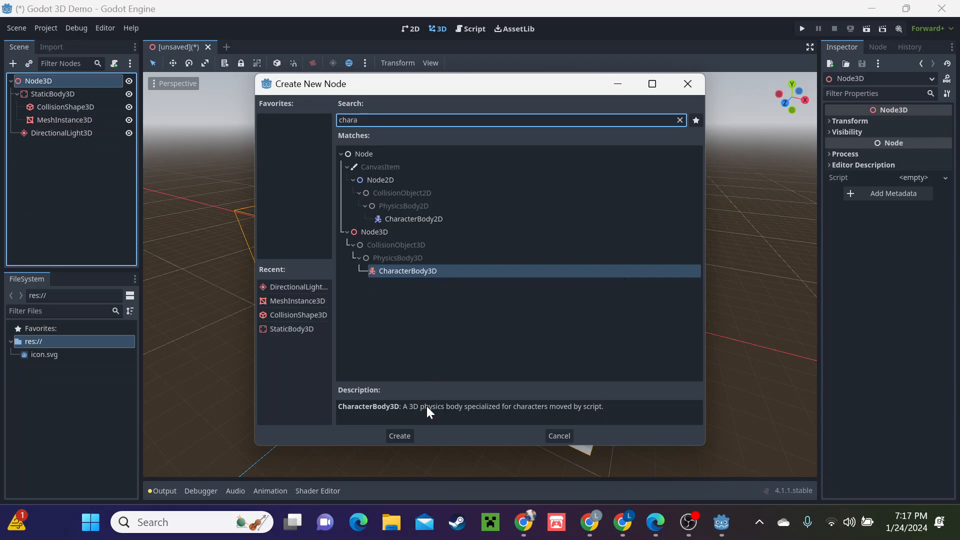
{"action": "left_click", "coordinate": [406, 436]}
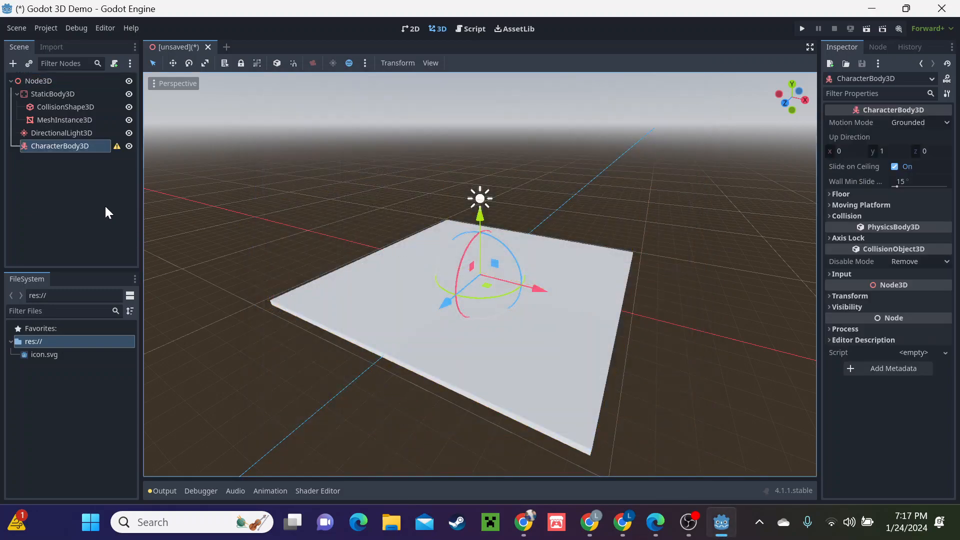
- Add a MeshInstance3D as a child of the CharacterBody3D
{"action": "right_click", "coordinate": [89, 148]}
{"action": "left_click", "coordinate": [120, 159]}
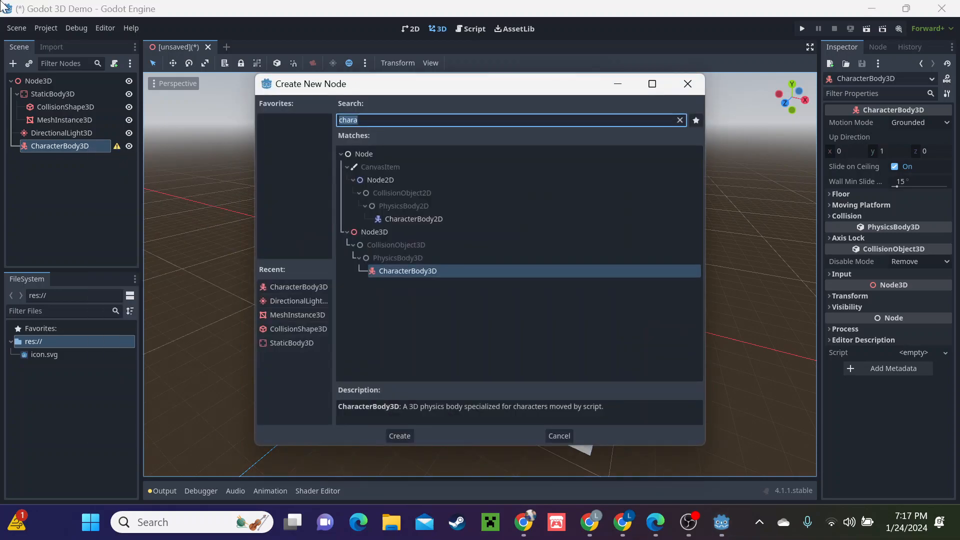
{"action": "type", "text": "mes"}
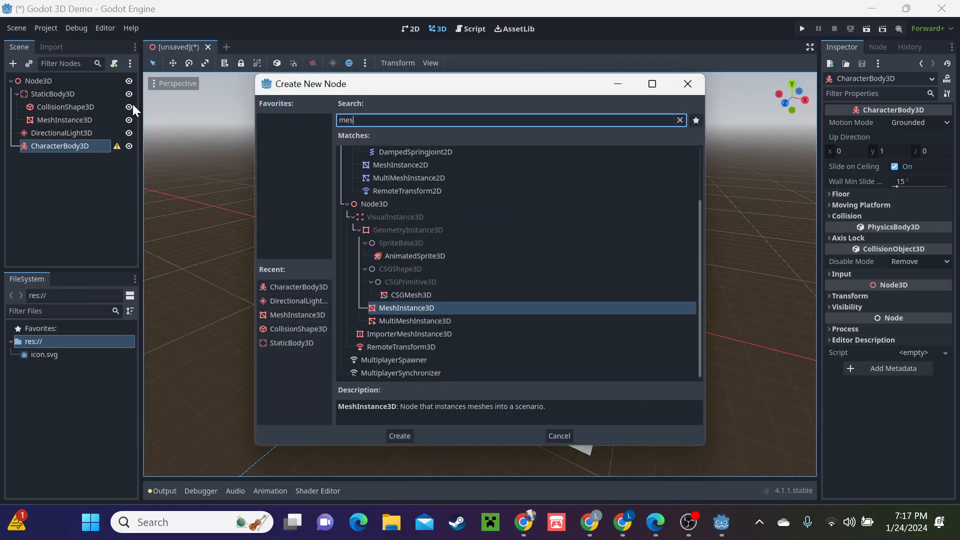
{"action": "type", "text": "h"}
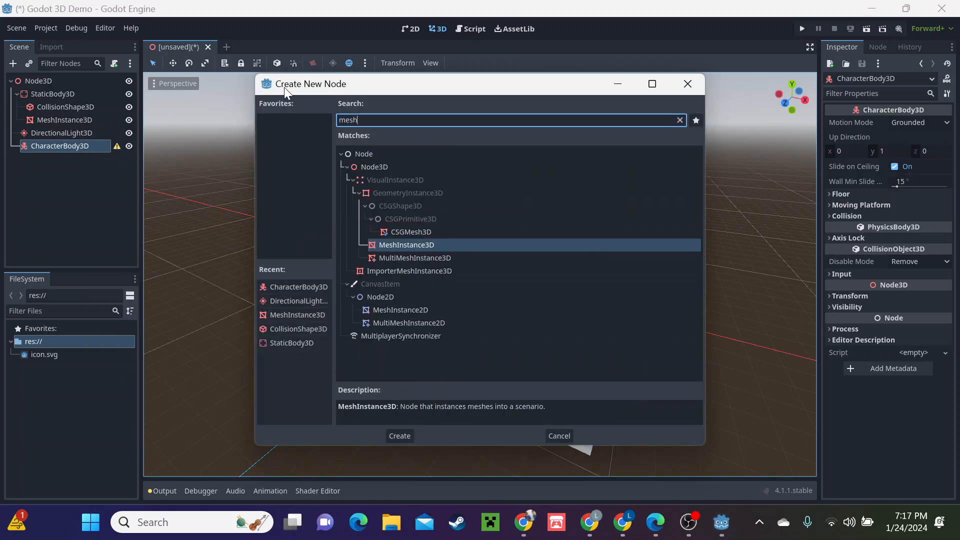
{"action": "left_click", "coordinate": [399, 435]}
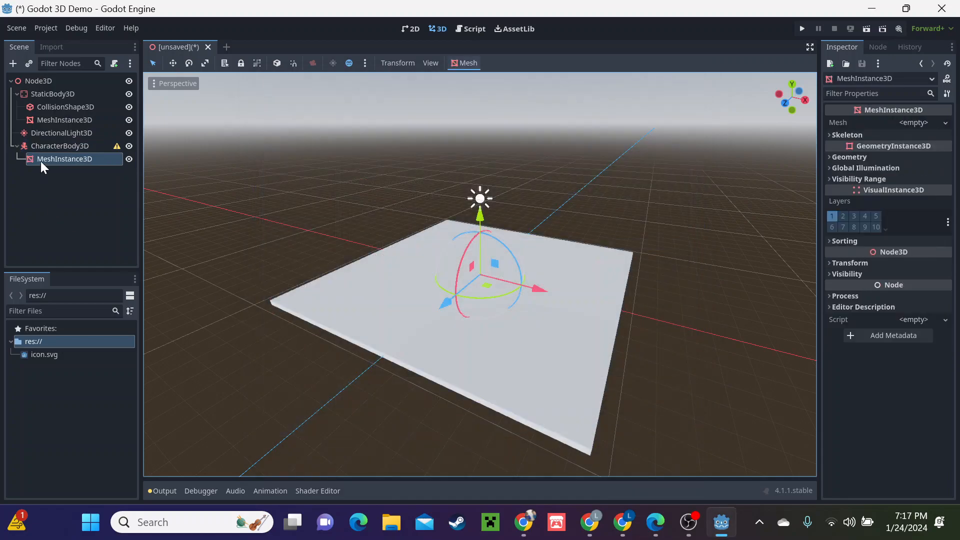
- Add a CollisionShape3D as a child of the CharacterBody3D
{"action": "left_click", "coordinate": [43, 147]}
{"action": "right_click", "coordinate": [42, 148]}
{"action": "left_click", "coordinate": [62, 160]}
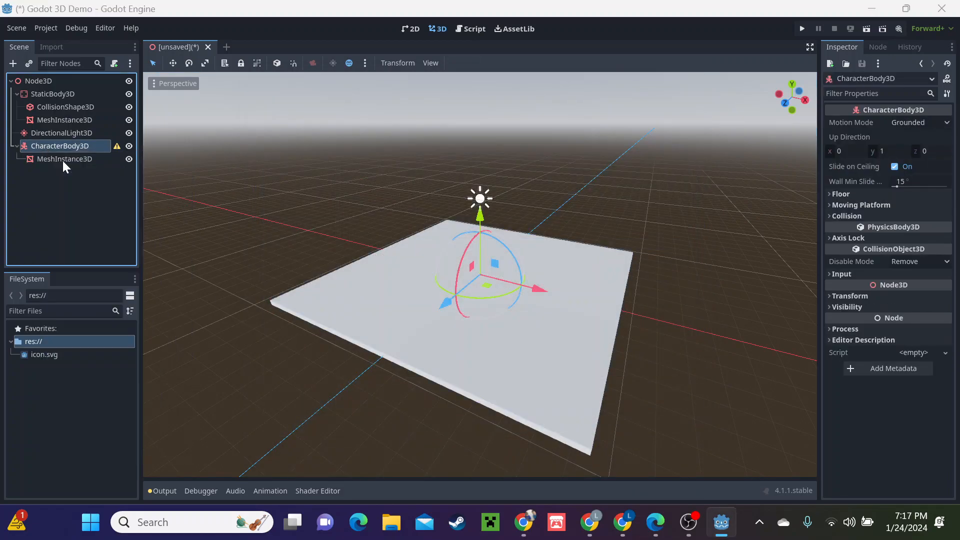
{"action": "type", "text": "coll"}
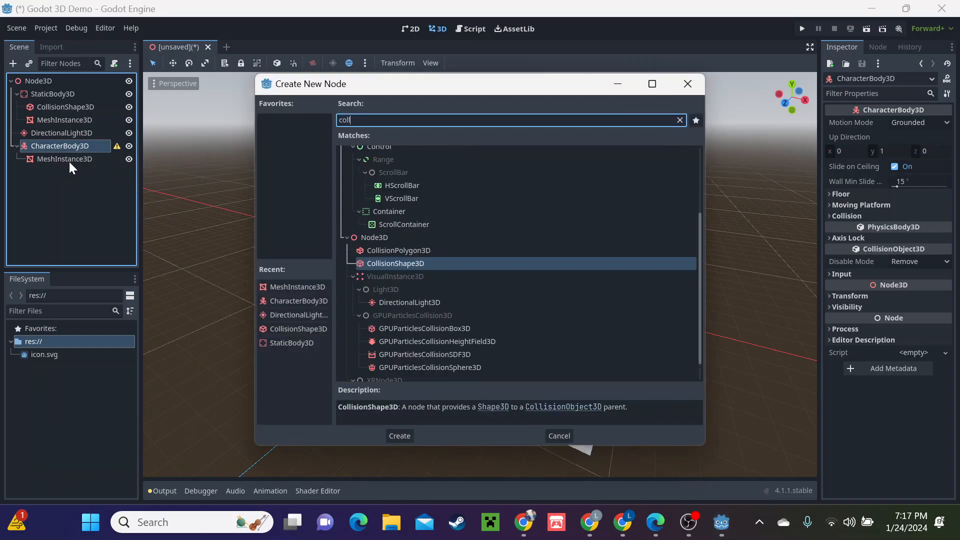
{"action": "left_click", "coordinate": [393, 435]}
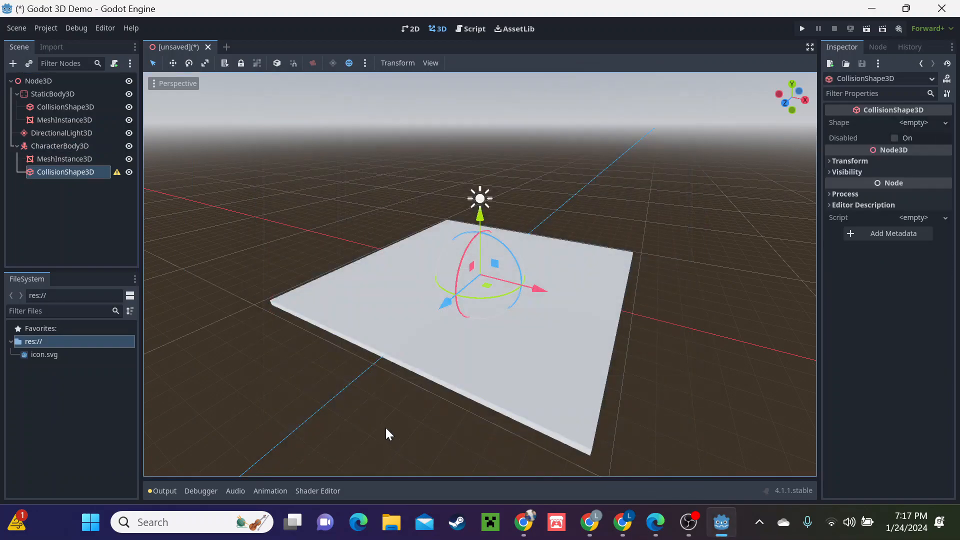
- Add a Camera3D as a child of the CharacterBody3D
{"action": "right_click", "coordinate": [61, 146]}
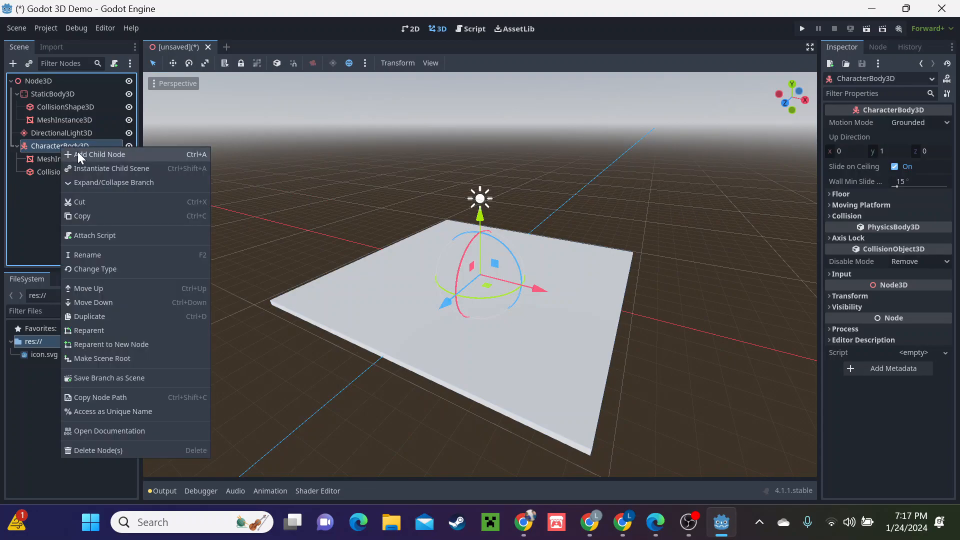
{"action": "left_click", "coordinate": [78, 151]}
{"action": "type", "text": "camer"}
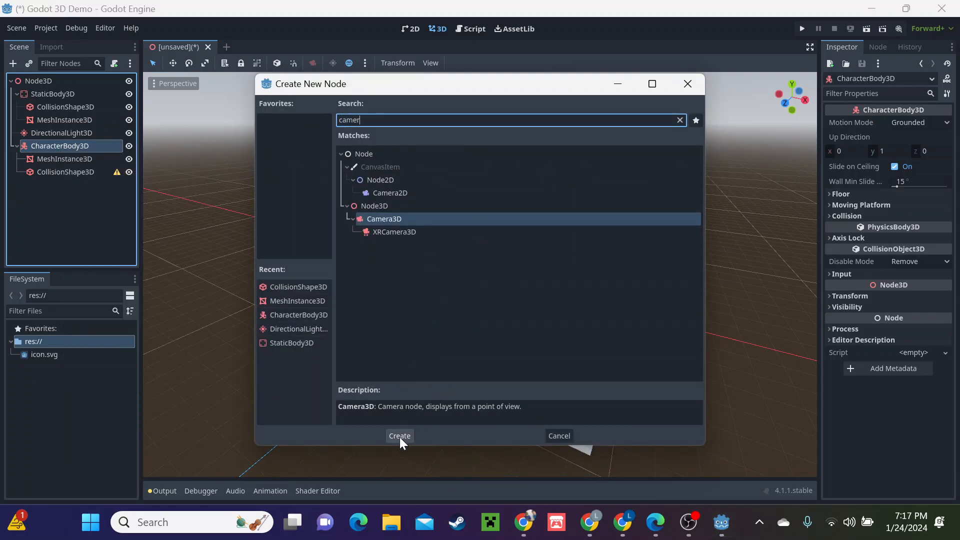
{"action": "left_click", "coordinate": [400, 436]}
- Assign a new CapsuleMesh to the CharacterBody3D's MeshInstance3D and raise it along the Y axis above the floor
{"action": "left_click", "coordinate": [95, 160]}
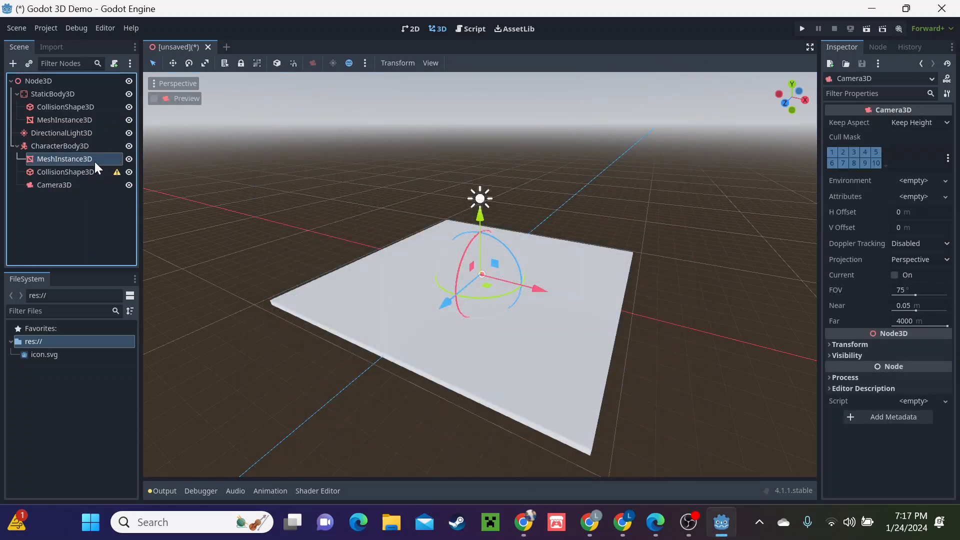
{"action": "scroll", "coordinate": [484, 229], "scroll_direction": "up", "scroll_amount": 6}
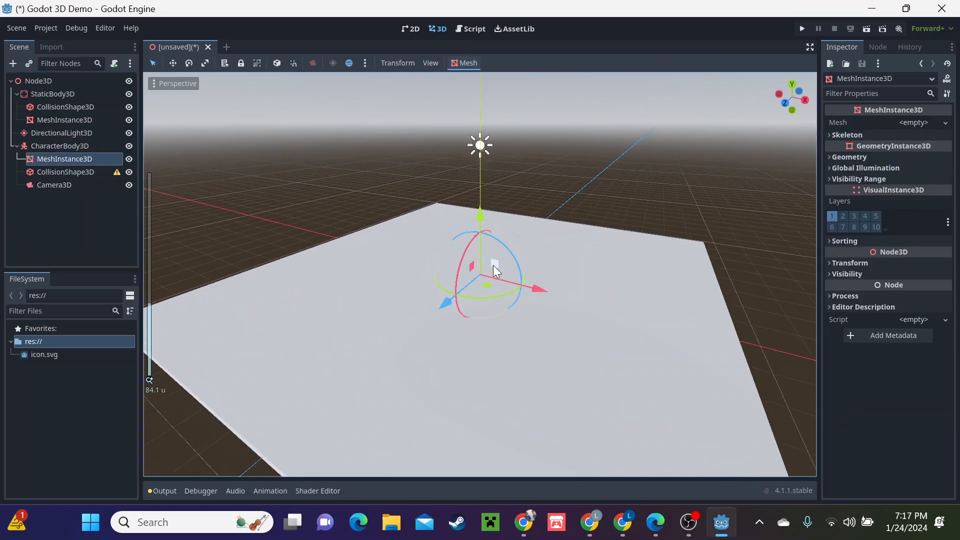
{"action": "left_click", "coordinate": [922, 124]}
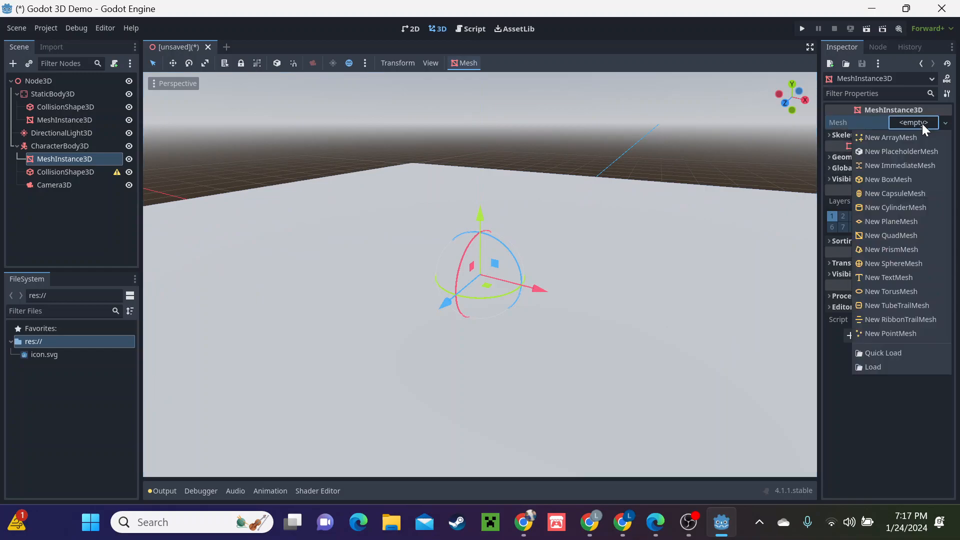
{"action": "left_click", "coordinate": [907, 193]}
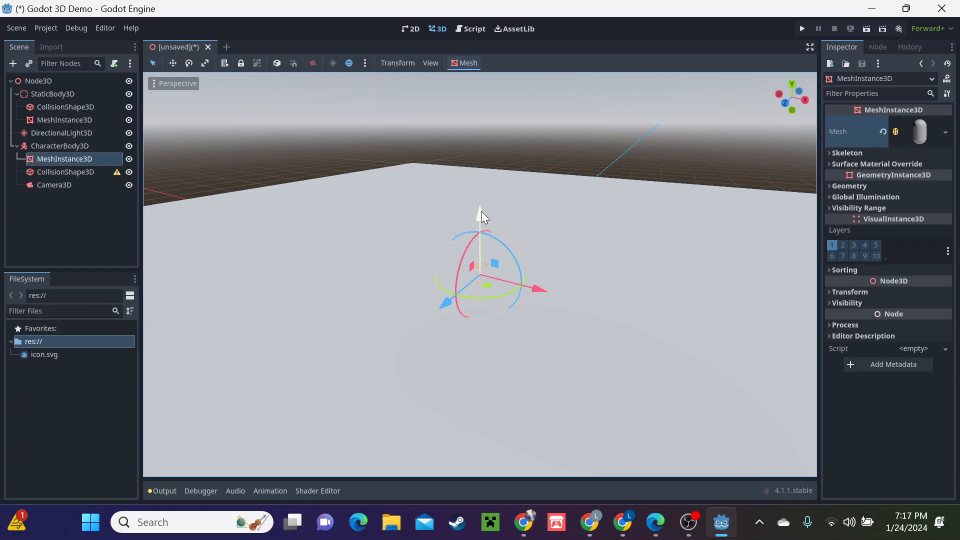
{"action": "left_click_drag", "start_coordinate": [481, 211], "coordinate": [489, 168]}
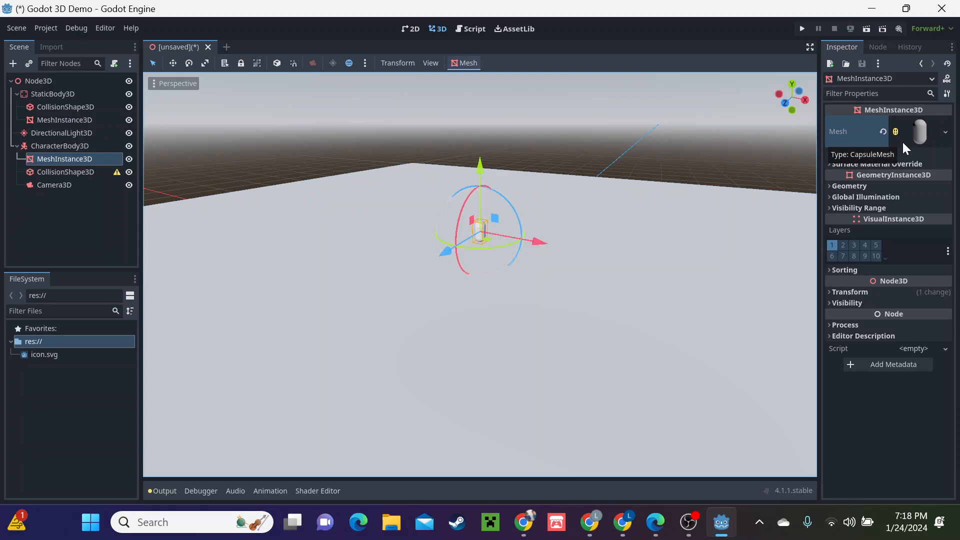
- Assign a new CapsuleShape3D to the CharacterBody3D's CollisionShape3D
{"action": "left_click", "coordinate": [54, 173]}
{"action": "left_click", "coordinate": [926, 126]}
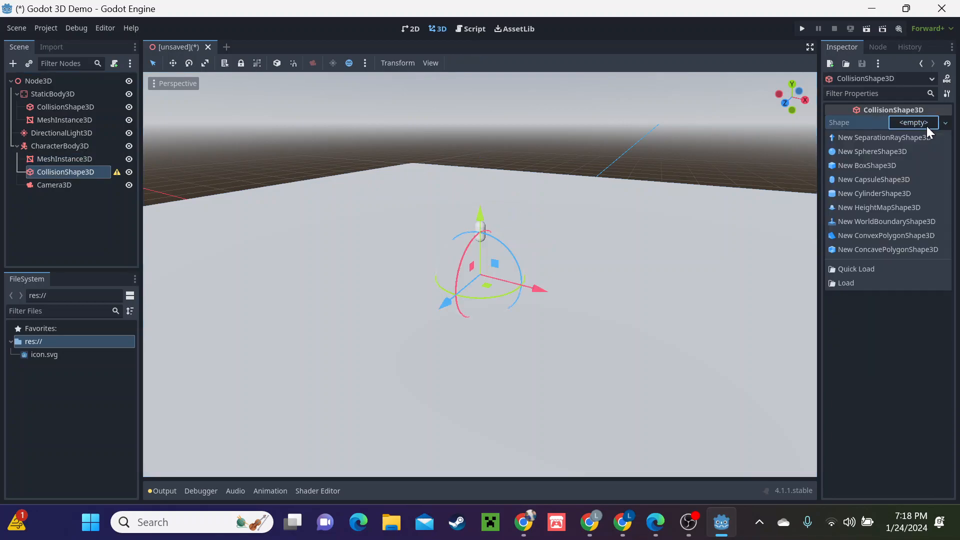
{"action": "left_click", "coordinate": [895, 179]}
{"action": "middle_click_drag", "start_coordinate": [548, 205], "coordinate": [494, 190]}
- Clear the mesh of the CharacterBody3D's MeshInstance3D and assign a new CapsuleMesh to it again
{"action": "left_click", "coordinate": [87, 158]}
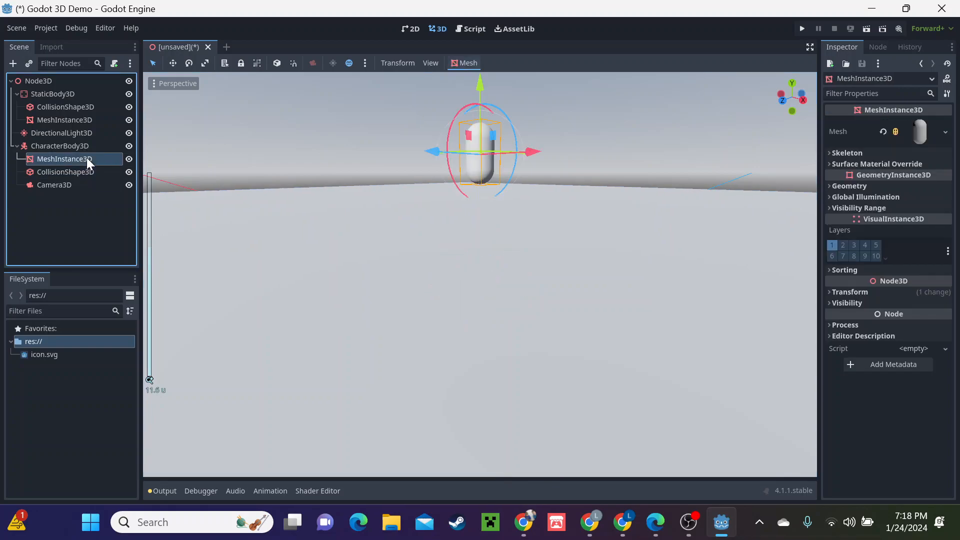
{"action": "left_click", "coordinate": [80, 172]}
{"action": "left_click", "coordinate": [81, 160]}
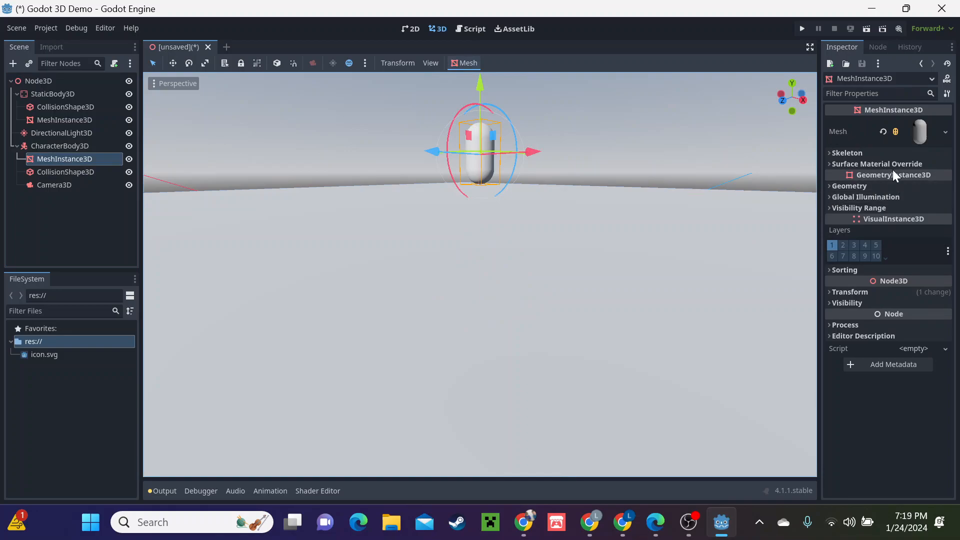
{"action": "left_click", "coordinate": [946, 132]}
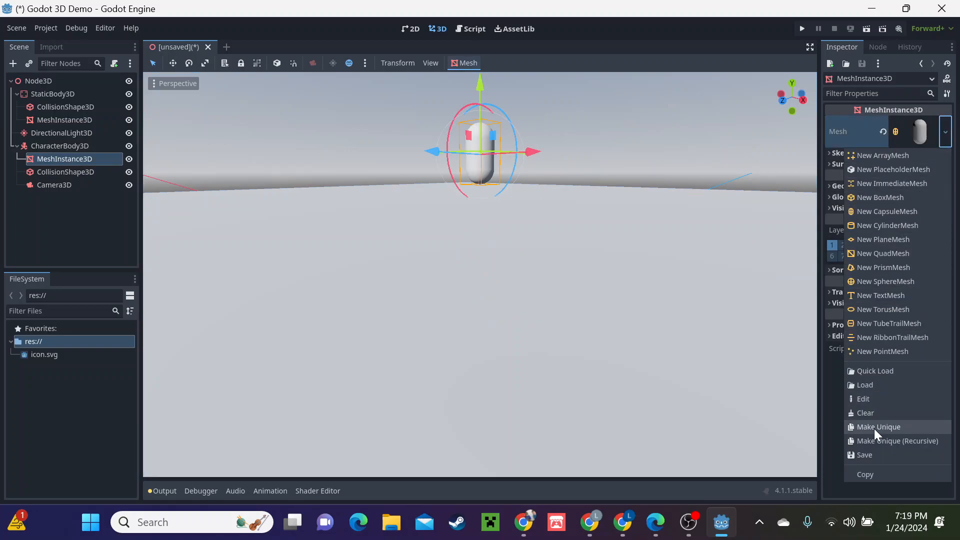
{"action": "left_click", "coordinate": [862, 410]}
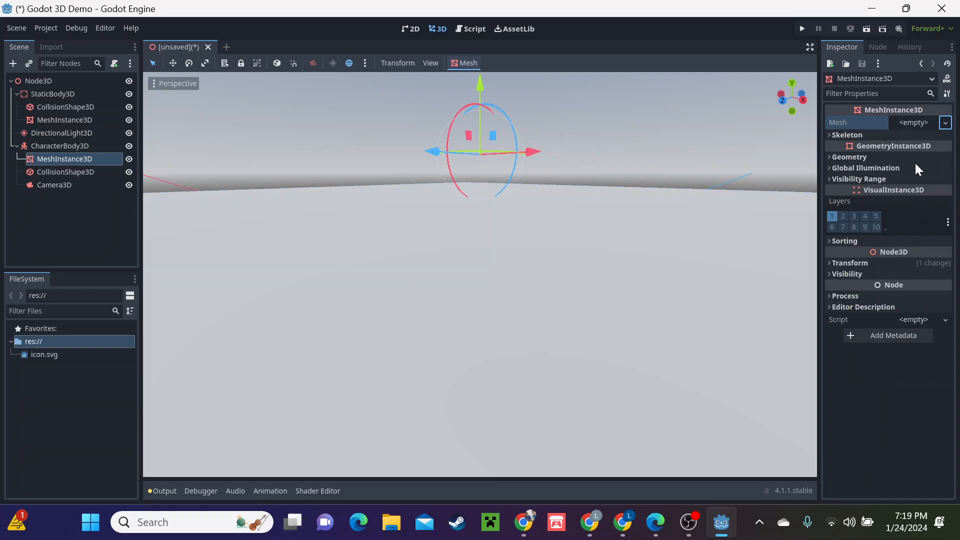
{"action": "left_click", "coordinate": [914, 127]}
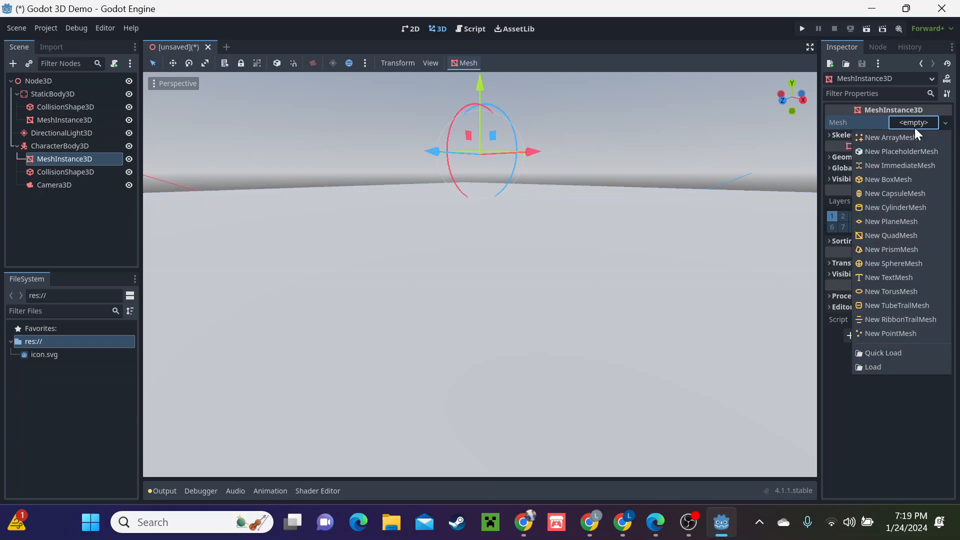
{"action": "left_click", "coordinate": [910, 193]}
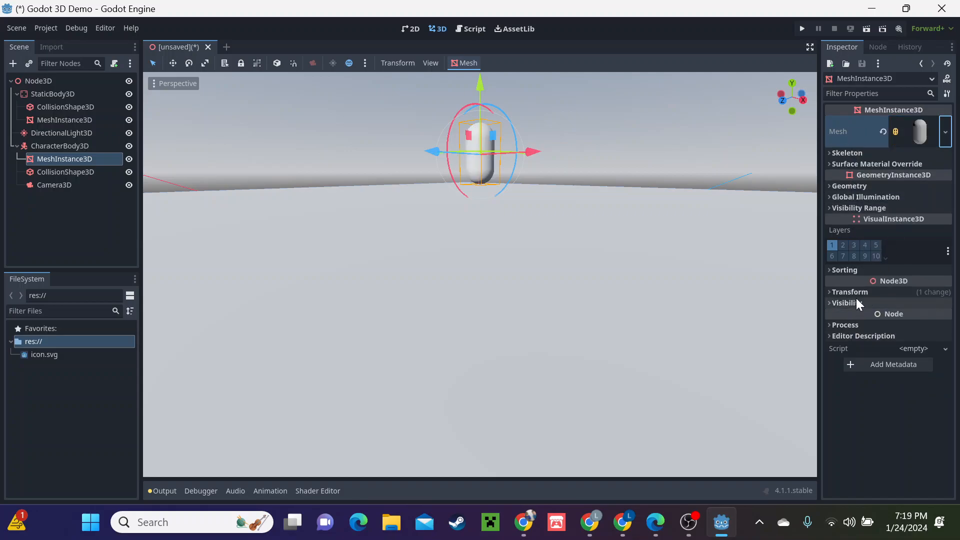
- Set the Y position of the CharacterBody3D's MeshInstance3D to 0 m
{"action": "left_click", "coordinate": [856, 294]}
{"action": "left_click", "coordinate": [887, 317]}
{"action": "type", "text": "0"}
{"action": "key", "text": "Return"}
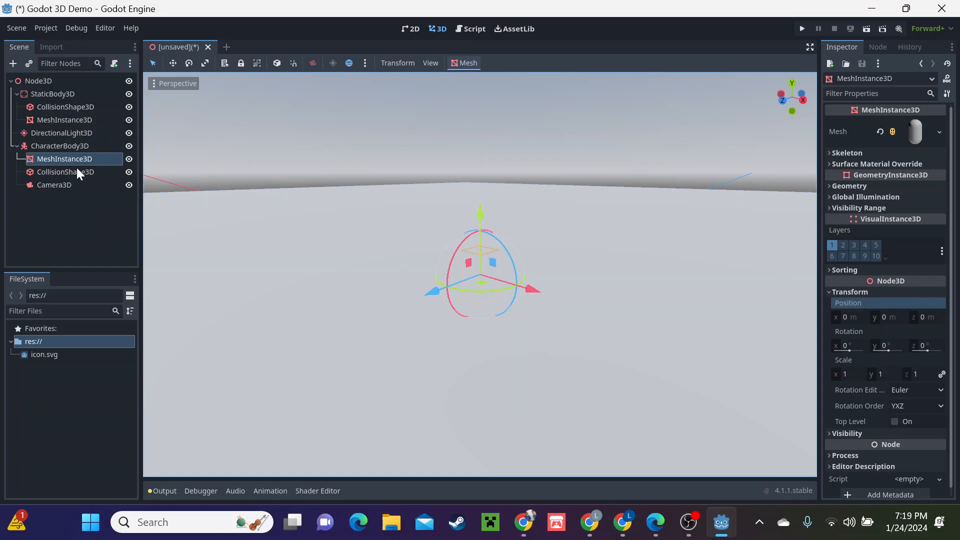
- Raise the whole CharacterBody3D along the Y axis so the capsule stands above the floor
{"action": "left_click", "coordinate": [56, 146]}
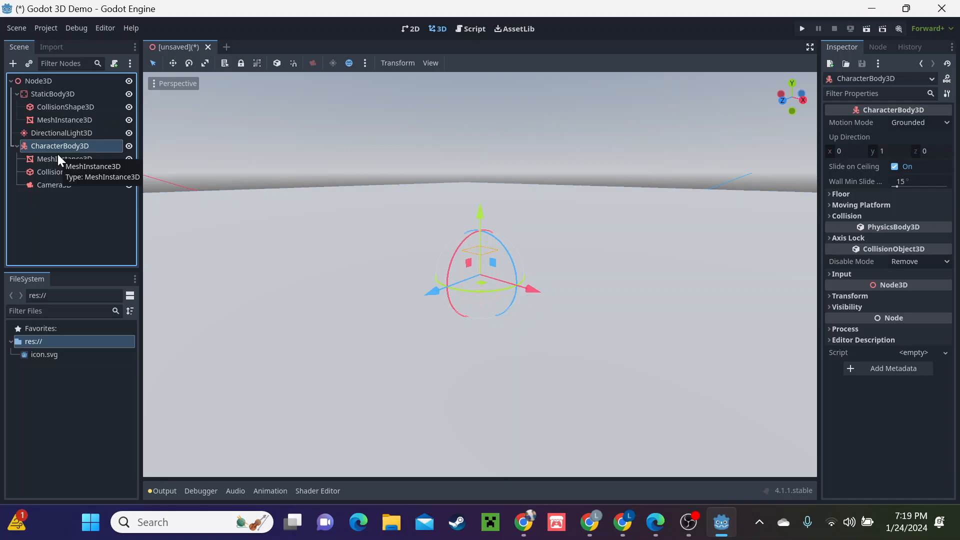
{"action": "left_click", "coordinate": [56, 159]}
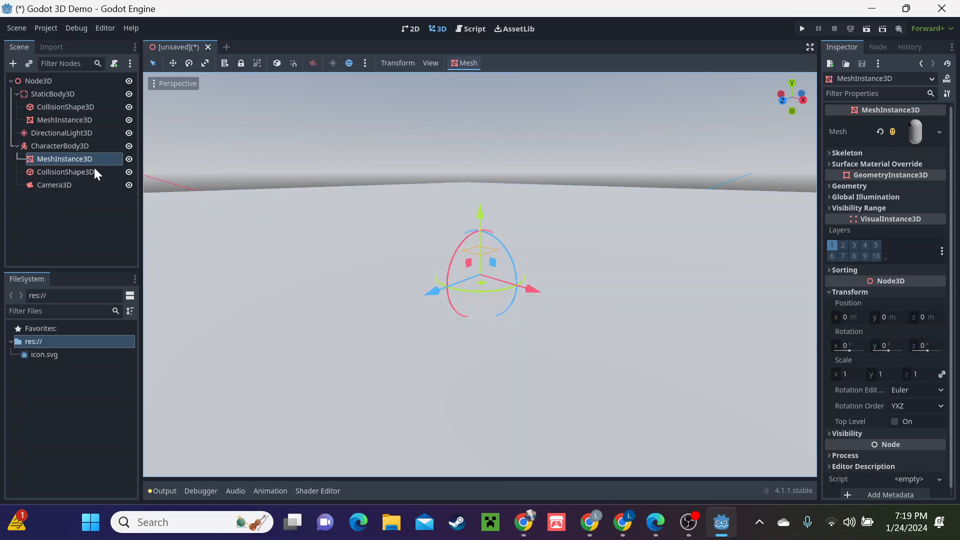
{"action": "left_click", "coordinate": [64, 146]}
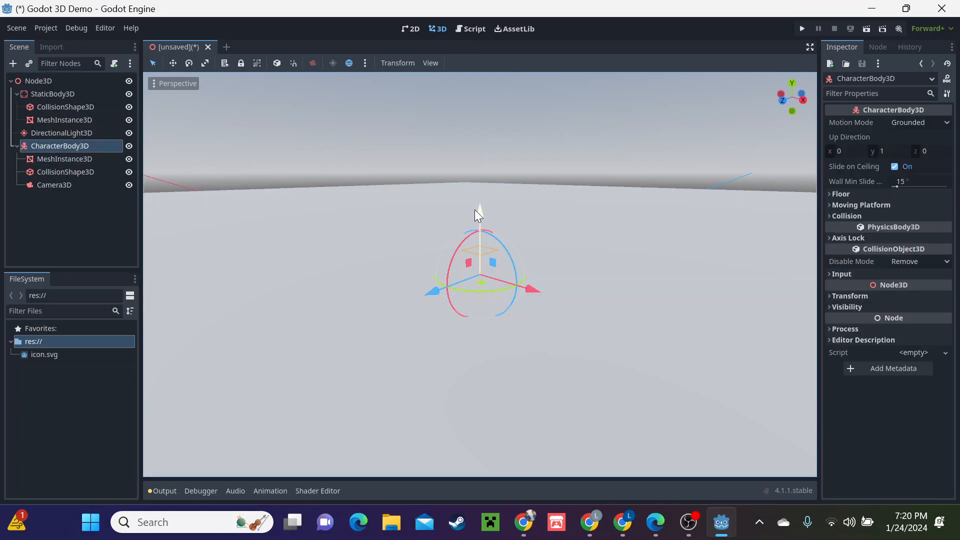
{"action": "left_click_drag", "start_coordinate": [474, 209], "coordinate": [472, 126]}
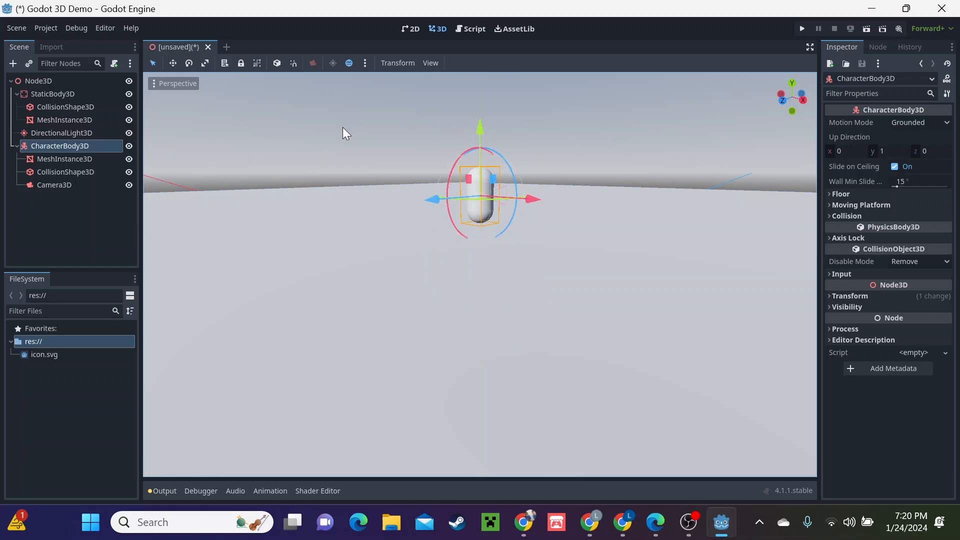
- Set the Camera3D's Y position to 6 m, above the character
{"action": "left_click", "coordinate": [82, 185]}
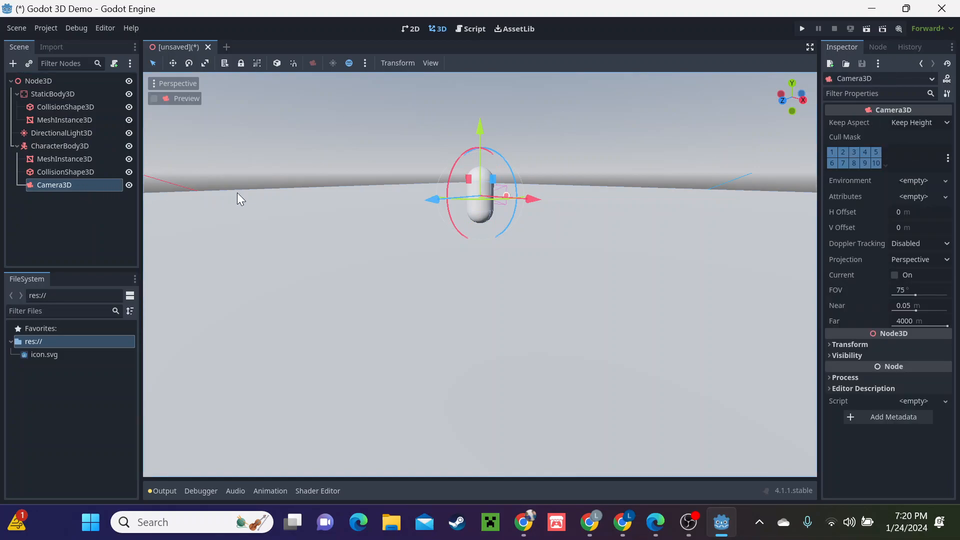
{"action": "left_click", "coordinate": [874, 346]}
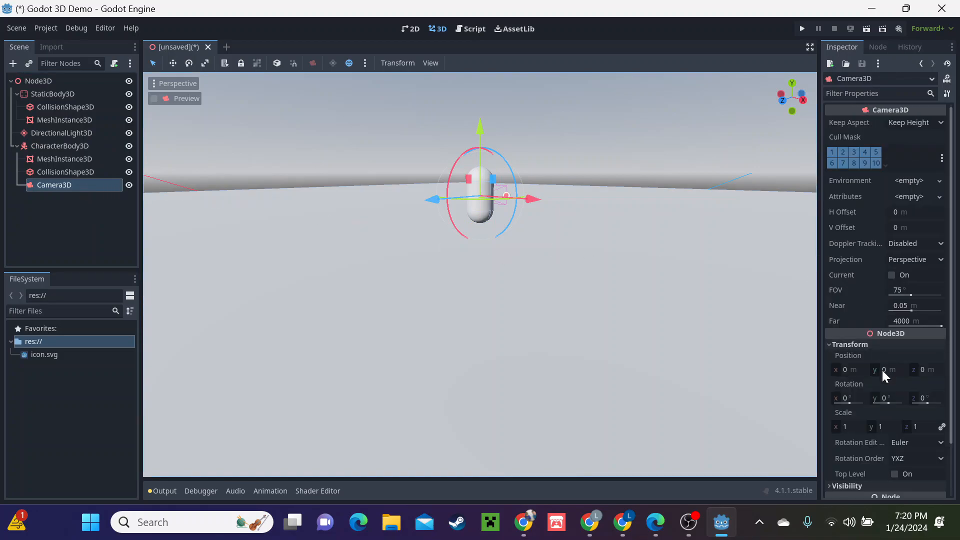
{"action": "left_click", "coordinate": [882, 370]}
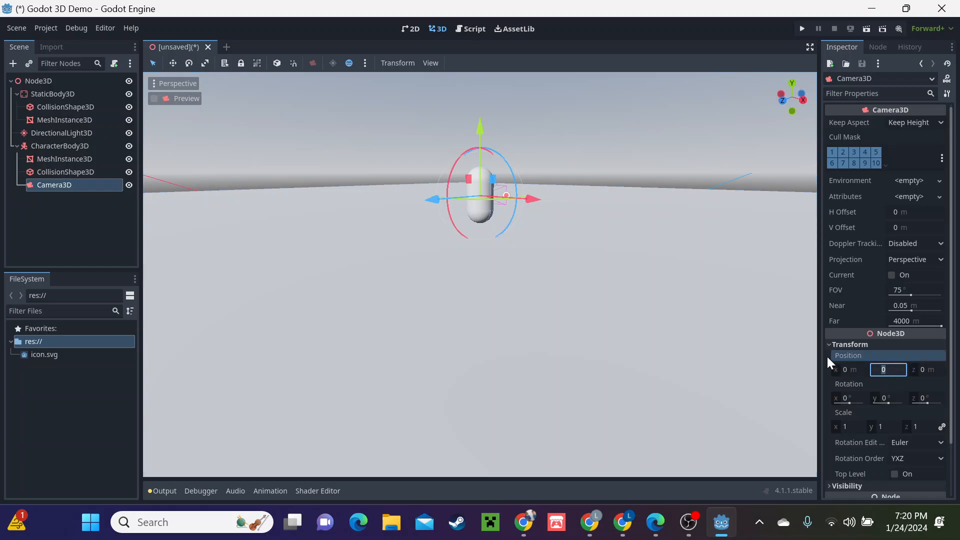
{"action": "type", "text": "6"}
{"action": "key", "text": "Return"}
{"action": "scroll", "coordinate": [435, 222], "scroll_direction": "down", "scroll_amount": 5}
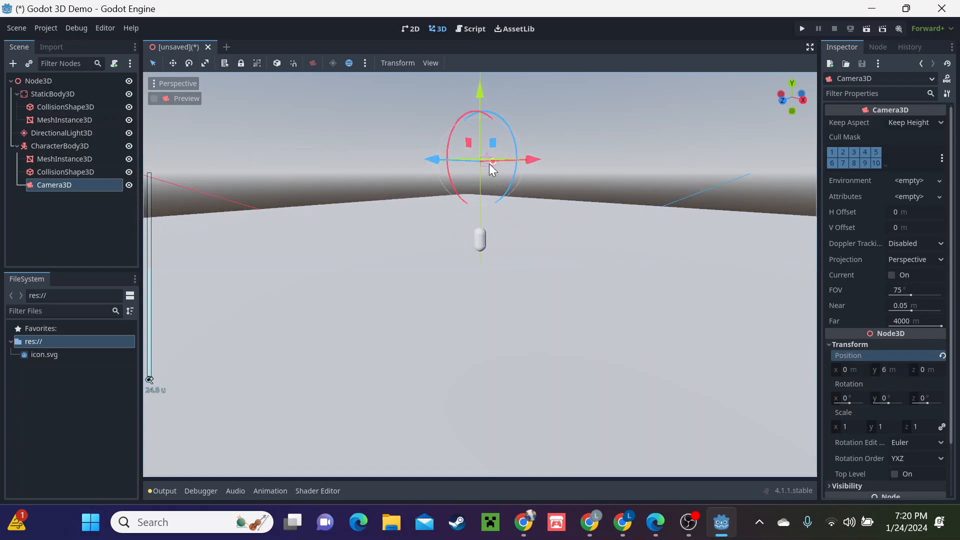
- Set the Camera3D's X rotation to -90 degrees so it looks straight down at the character
{"action": "left_click", "coordinate": [845, 396]}
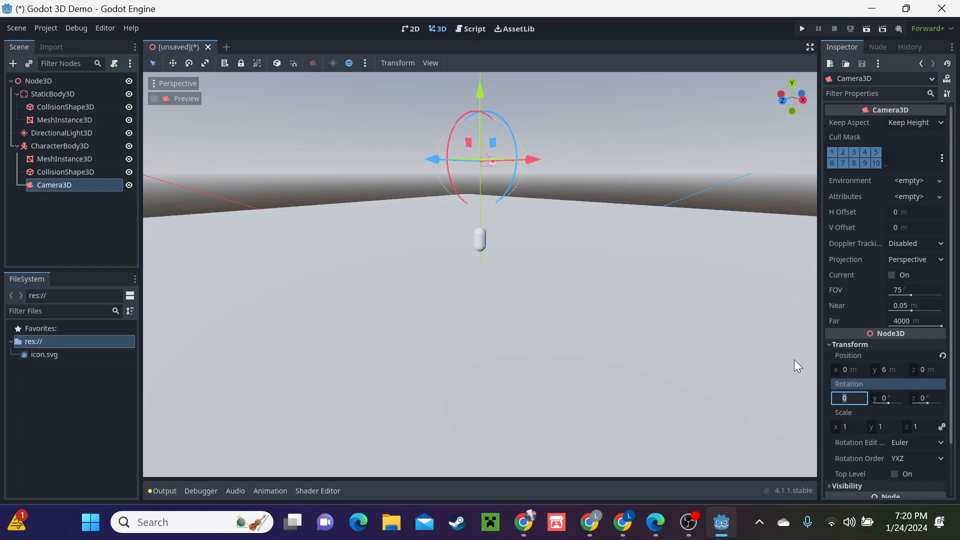
{"action": "type", "text": "90"}
{"action": "key", "text": "Return"}
{"action": "type", "text": "-"}
{"action": "key", "text": "Return"}
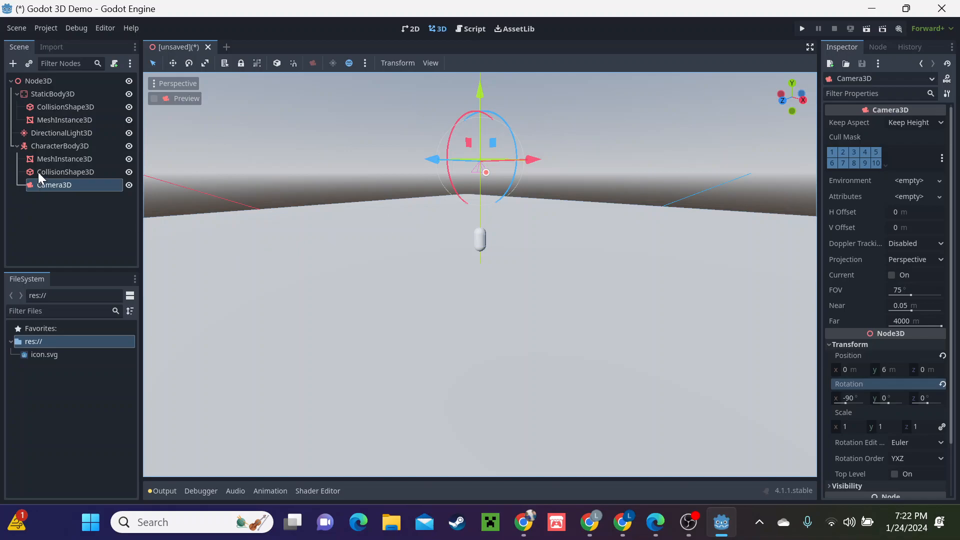
- Attach a new GDScript named PlayerScript.gd with the Basic Movement template to the CharacterBody3D
{"action": "left_click", "coordinate": [44, 148]}
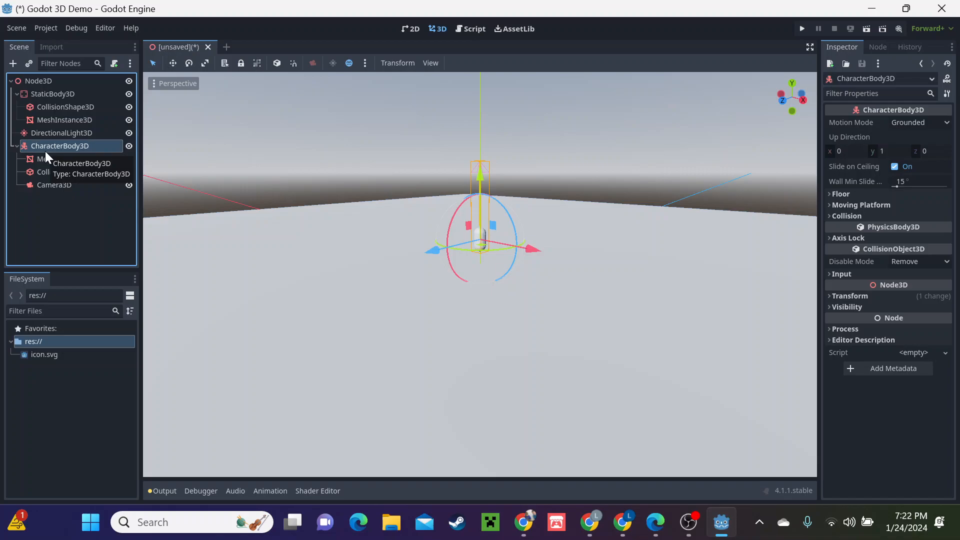
{"action": "right_click", "coordinate": [59, 145]}
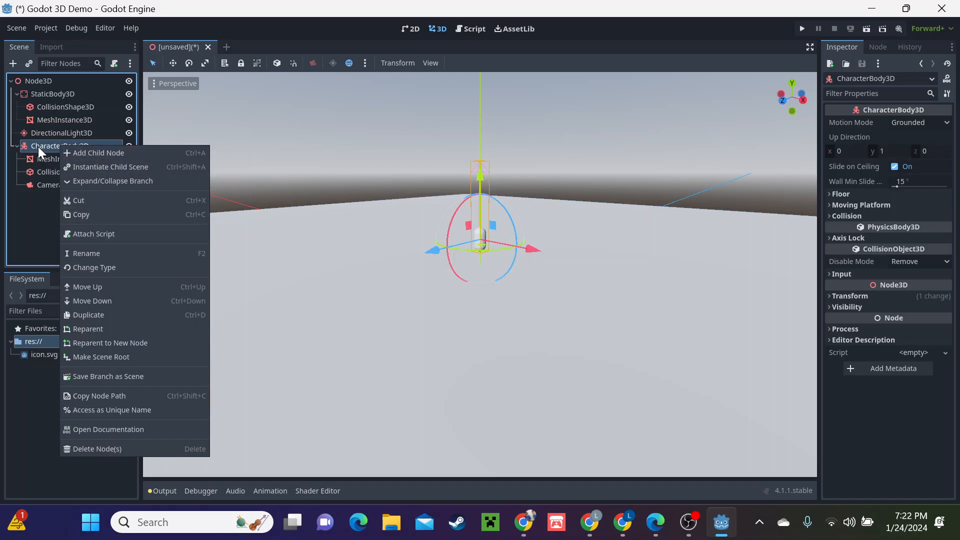
{"action": "left_click", "coordinate": [110, 233]}
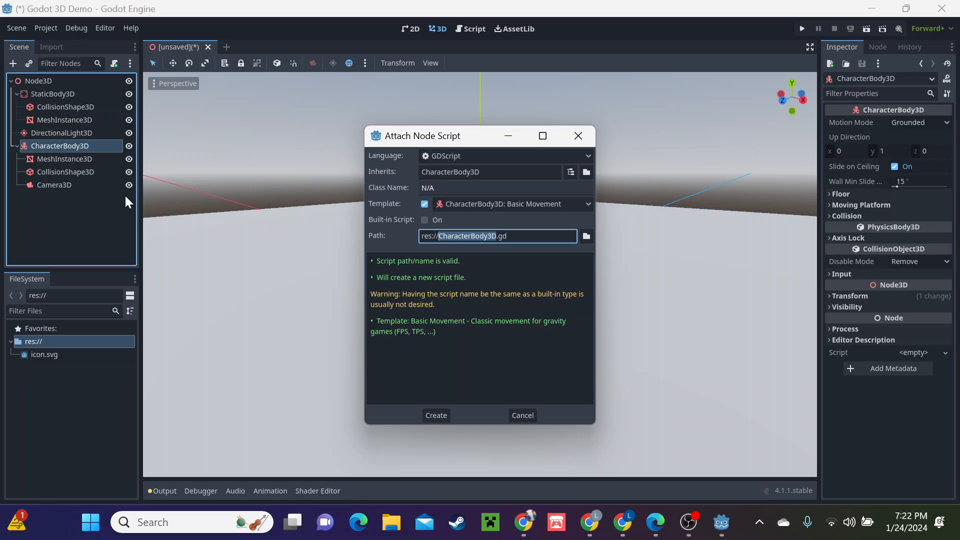
{"action": "type", "text": "PlayerS"}
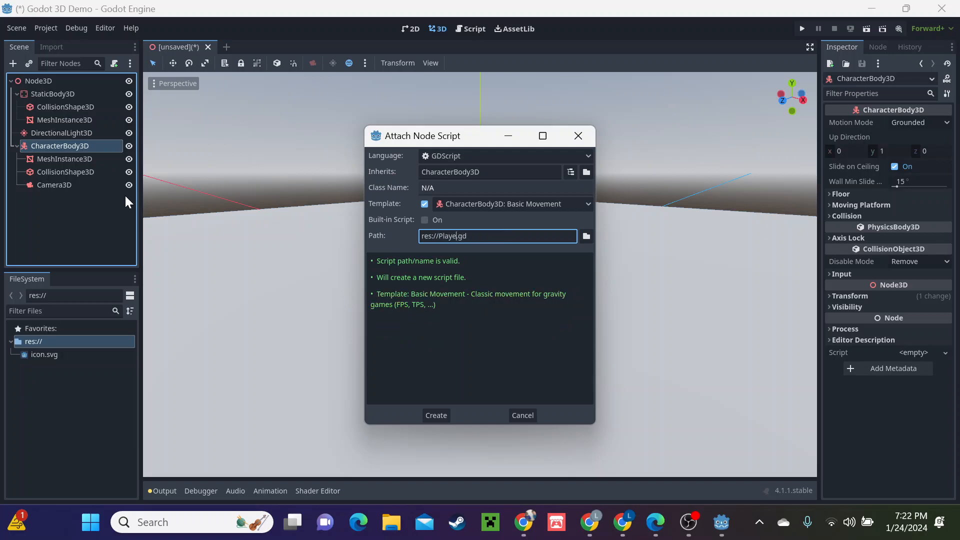
{"action": "type", "text": "cript"}
{"action": "left_click", "coordinate": [440, 416]}
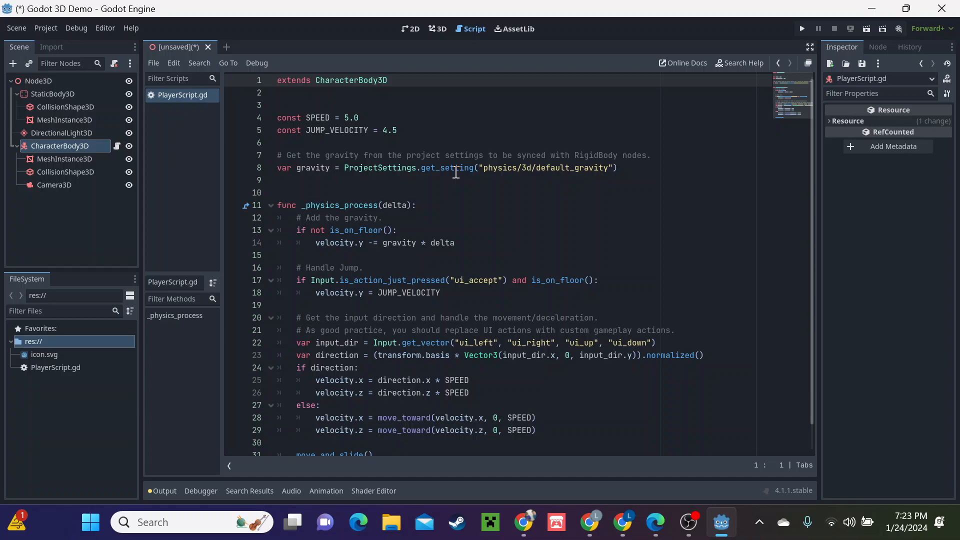
- Delete all the template code below the extends CharacterBody3D line in PlayerScript.gd
{"action": "scroll", "coordinate": [594, 215], "scroll_direction": "down", "scroll_amount": 1}
{"action": "left_click_drag", "start_coordinate": [406, 429], "coordinate": [270, 98]}
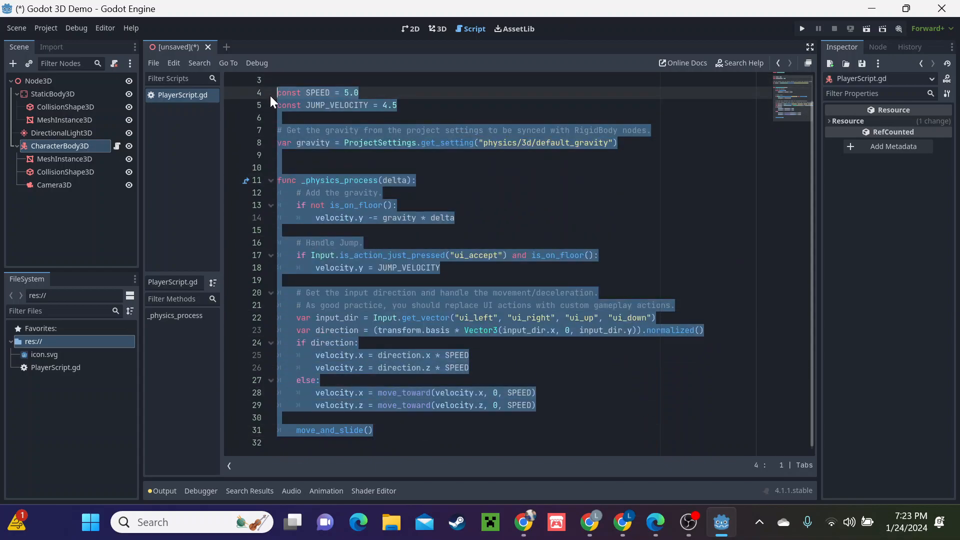
{"action": "key", "text": "BackSpace"}
{"action": "key", "text": "BackSpace"}
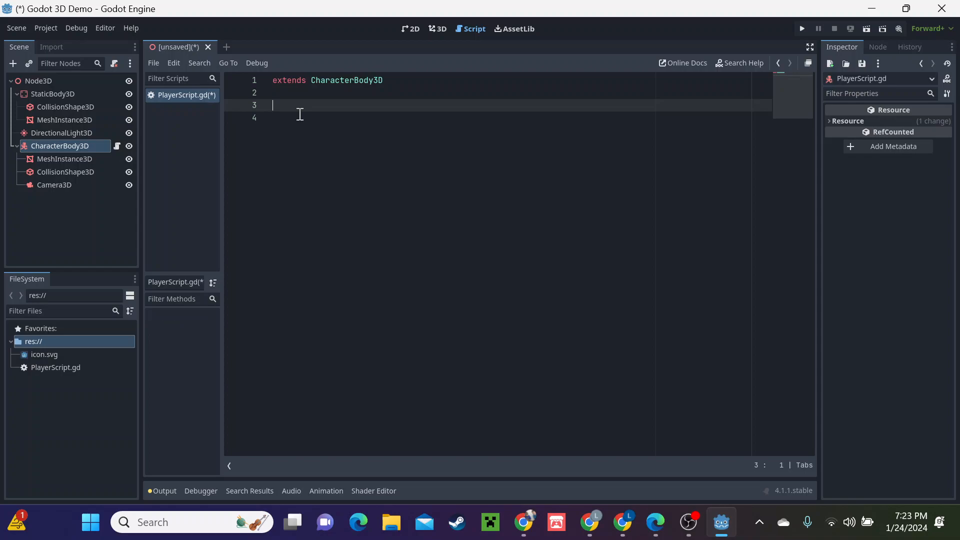
- Declare a constant named Speed with the value 200 on line 3 of the script
{"action": "type", "text": "const"}
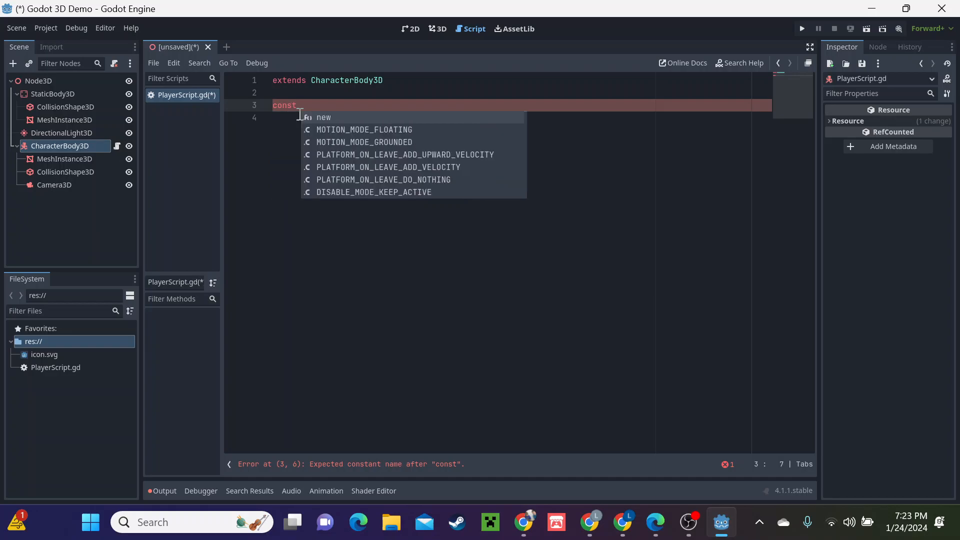
{"action": "type", "text": " Speed = "}
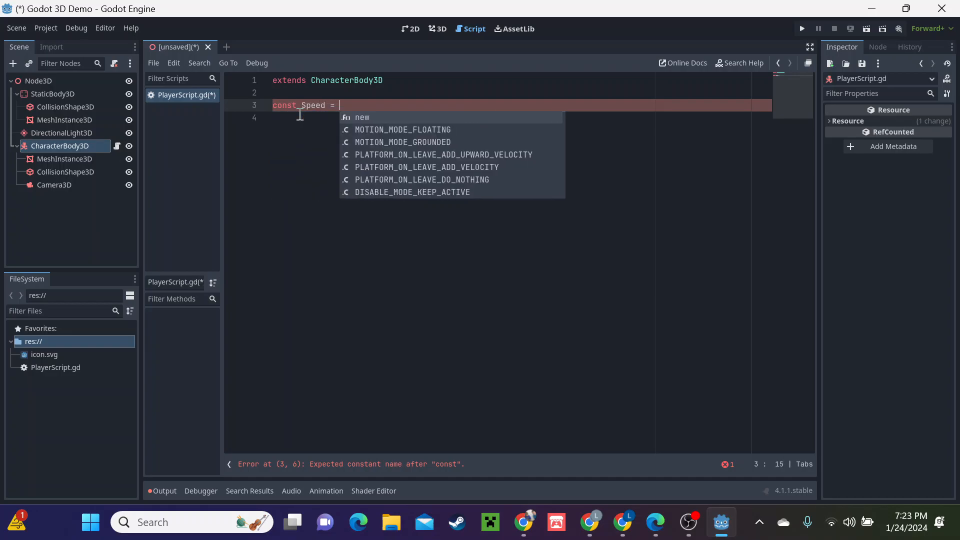
{"action": "type", "text": "200"}
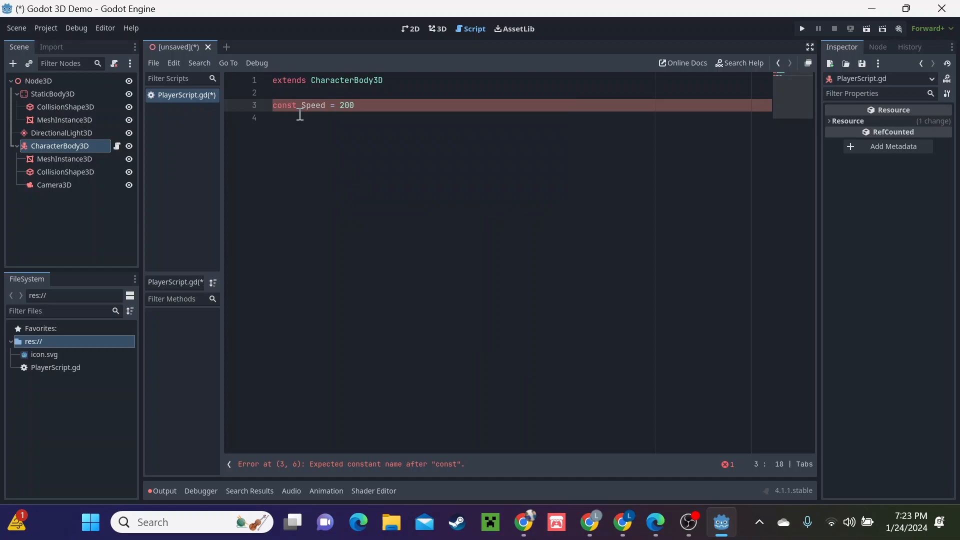
- Declare a constant named Gravity with the value 9.8 on the line below the Speed constant
{"action": "key", "text": "Return"}
{"action": "type", "text": "const "}
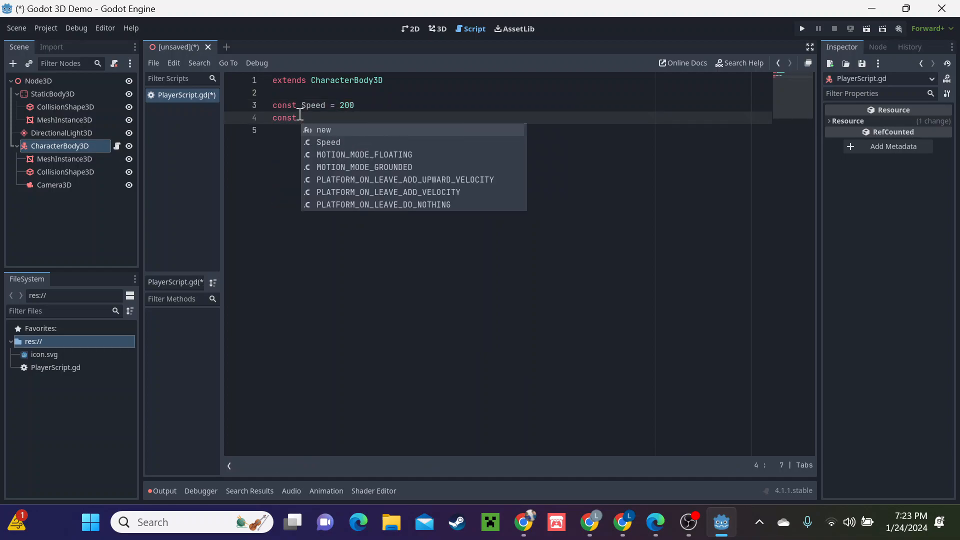
{"action": "type", "text": "Gra"}
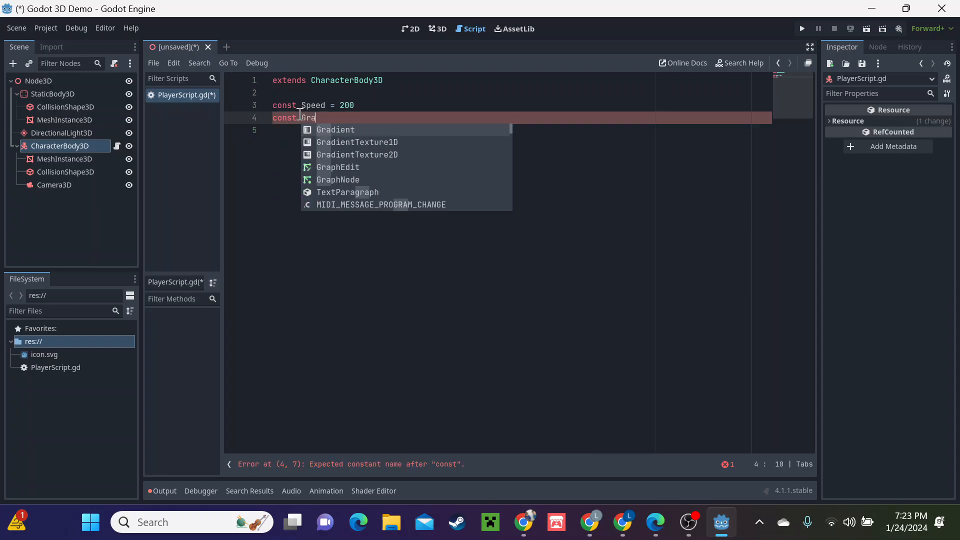
{"action": "type", "text": "vity = 9.8"}
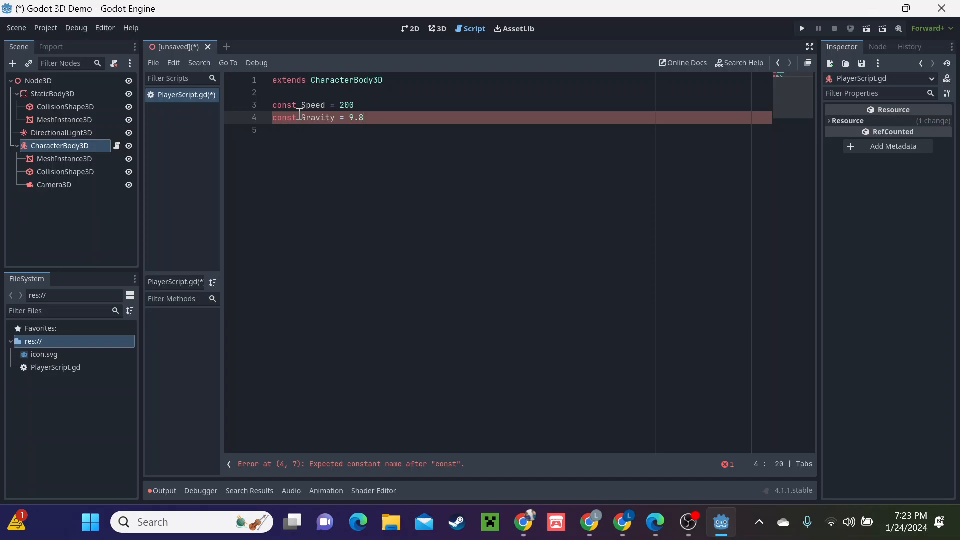
{"action": "key", "text": "Return"}
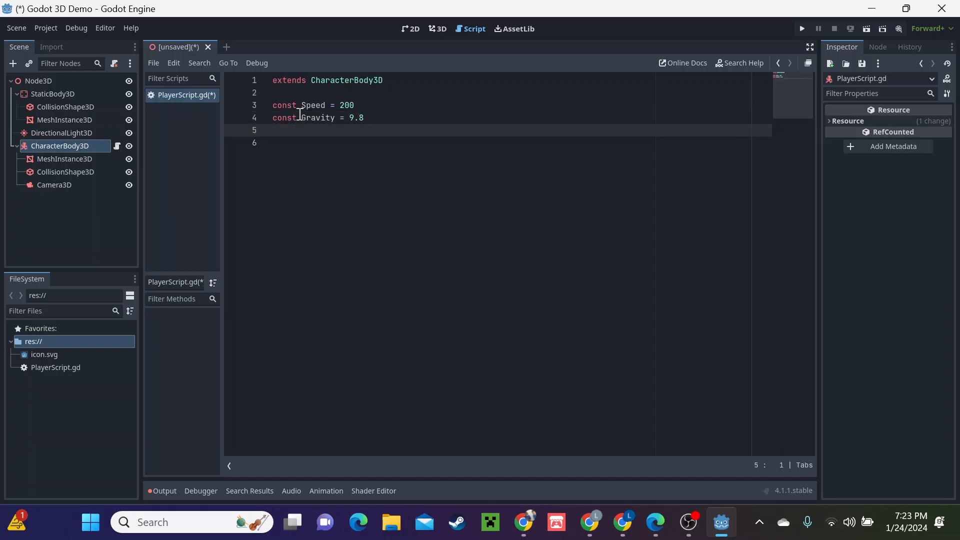
- Add a _physics_process(delta) function below the constants and start an indented line for its body
{"action": "key", "text": "Return"}
{"action": "type", "text": "func"}
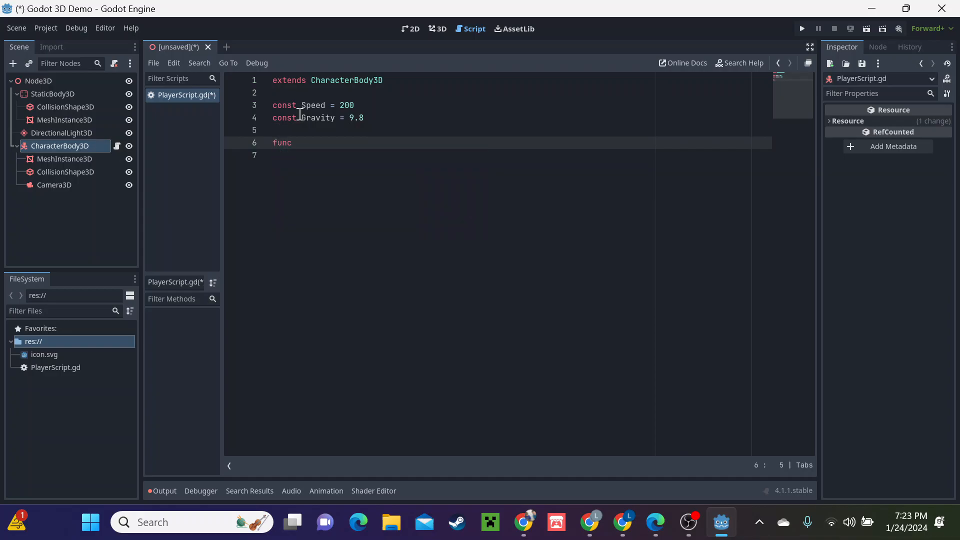
{"action": "type", "text": " phy"}
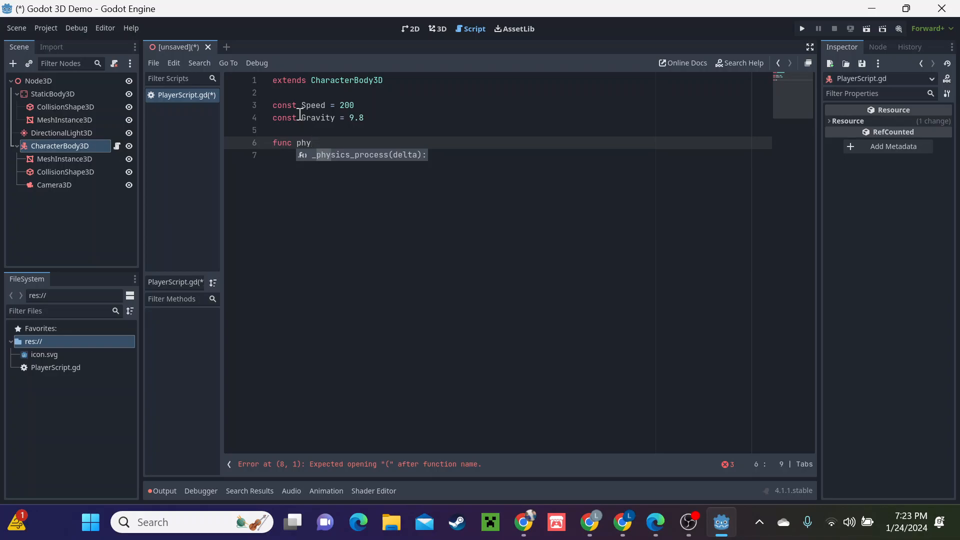
{"action": "key", "text": "Return"}
{"action": "type", "text": "`"}
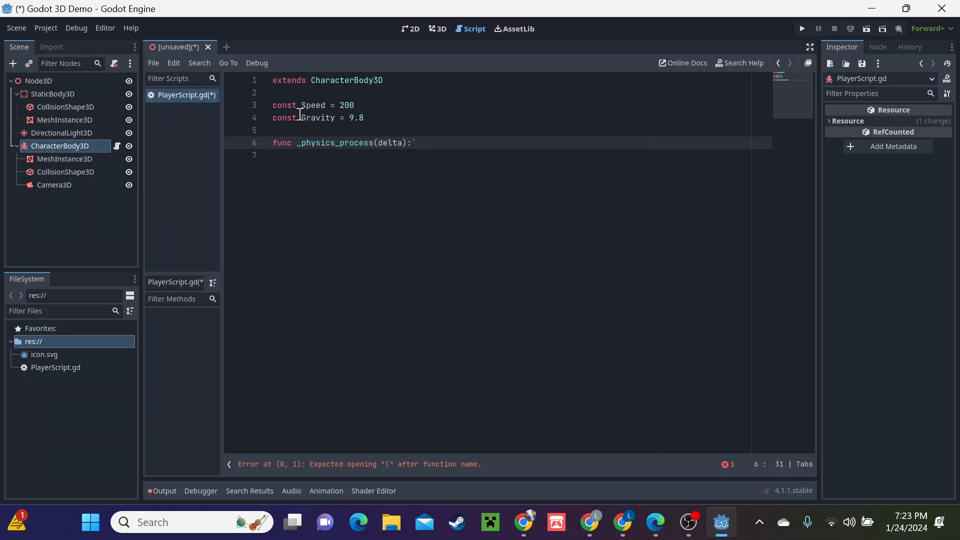
{"action": "key", "text": "Return"}
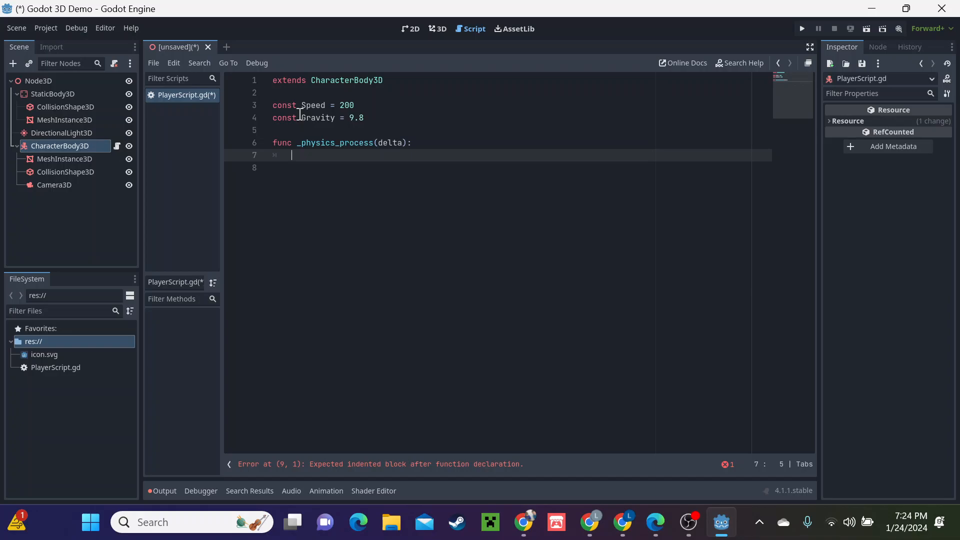
- Add two new input actions named Forward and Backward to the project's Input Map
{"action": "left_click", "coordinate": [39, 28]}
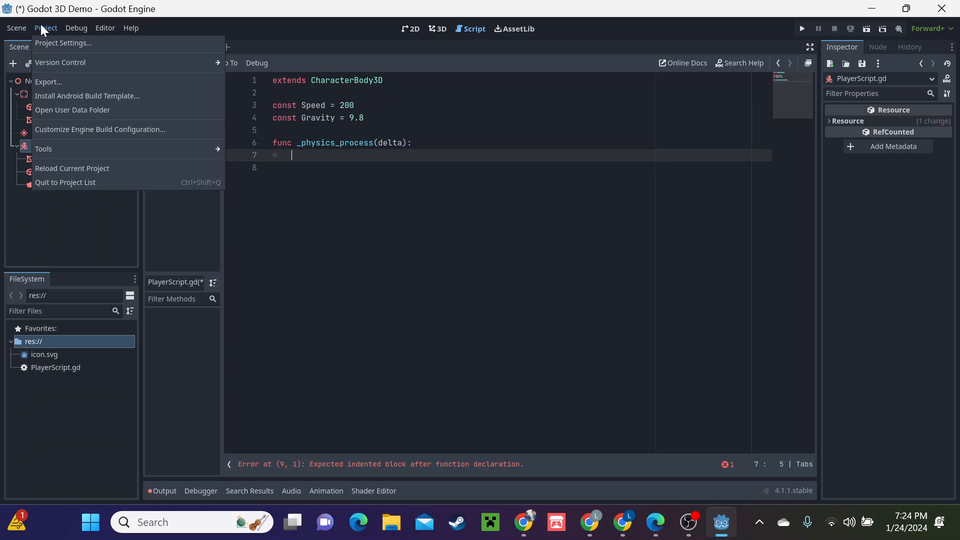
{"action": "left_click", "coordinate": [62, 44]}
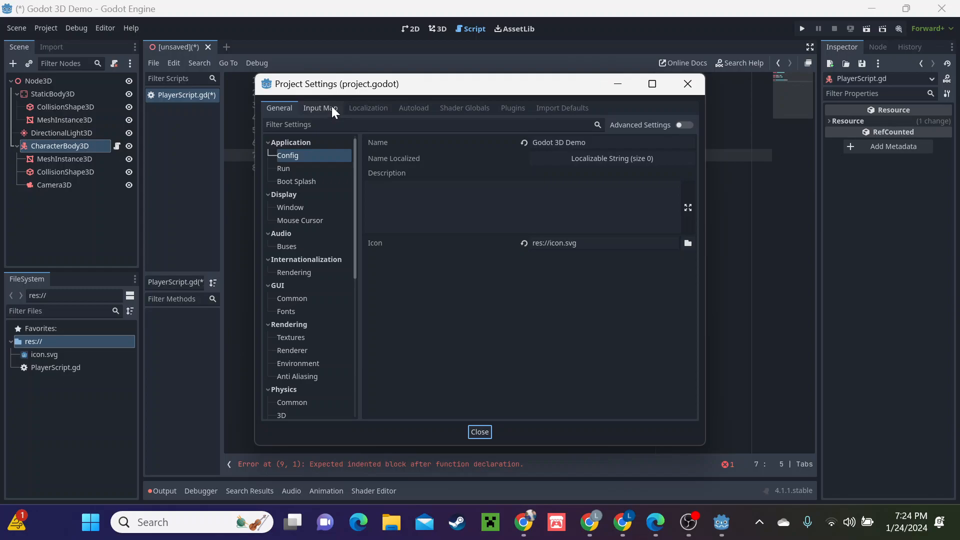
{"action": "left_click", "coordinate": [329, 104]}
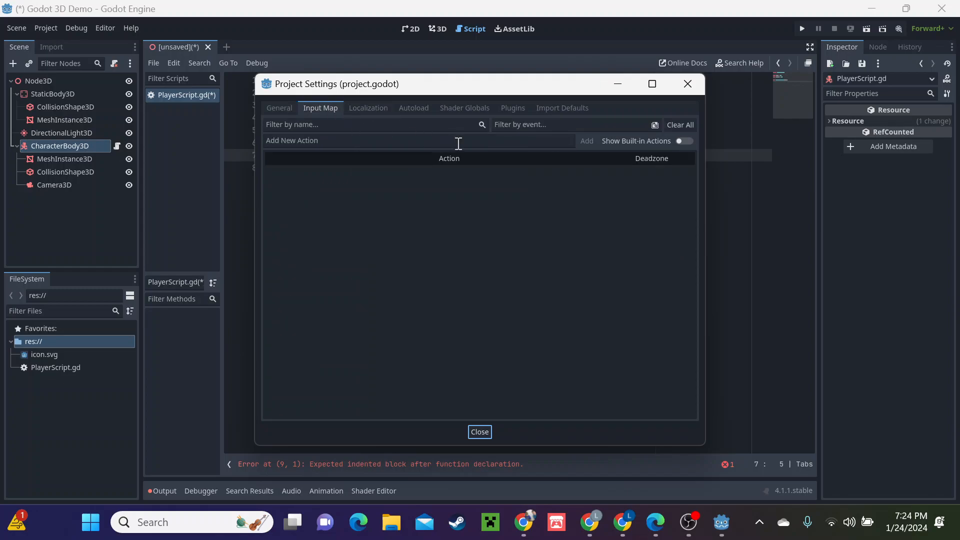
{"action": "left_click", "coordinate": [458, 142]}
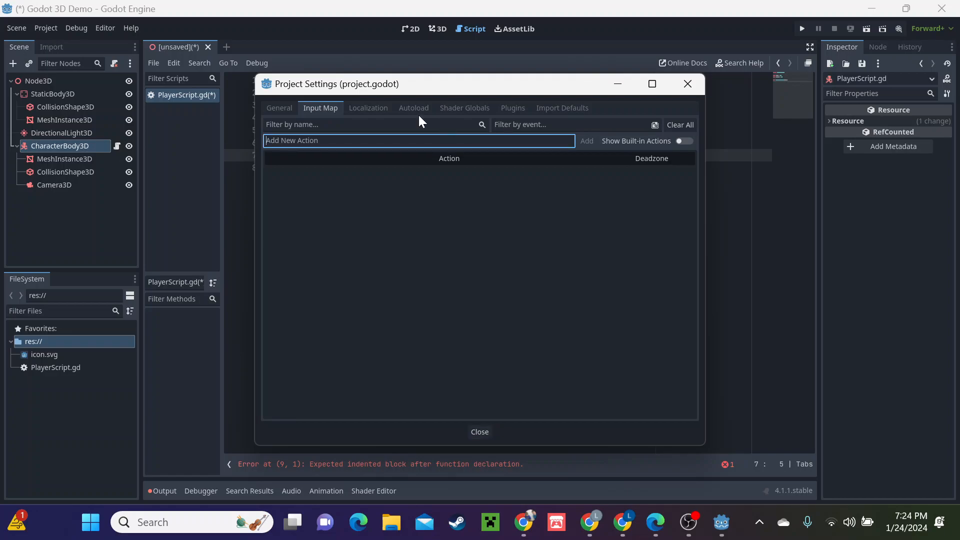
{"action": "type", "text": "Forward"}
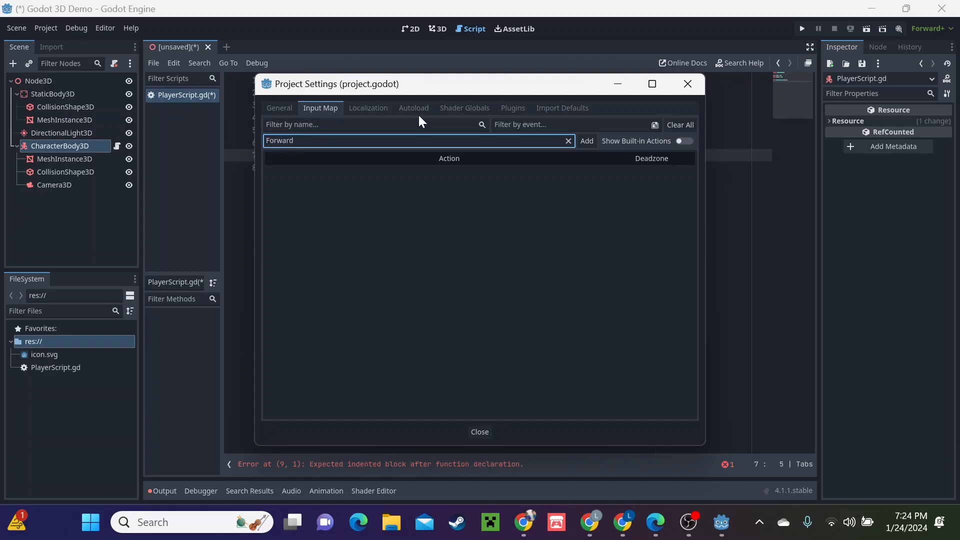
{"action": "left_click", "coordinate": [585, 142]}
{"action": "left_click", "coordinate": [532, 140]}
{"action": "type", "text": "Ba"}
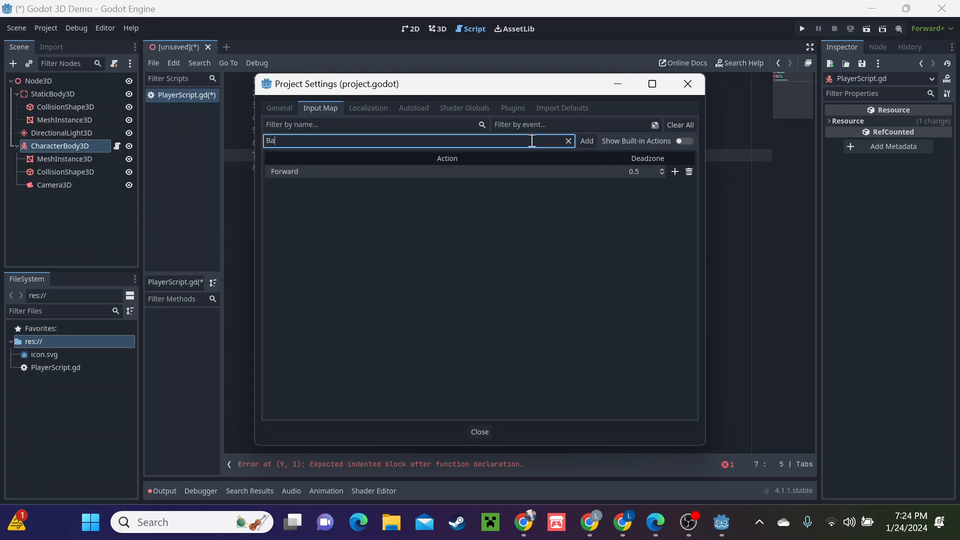
{"action": "type", "text": "ckward"}
{"action": "key", "text": "Return"}
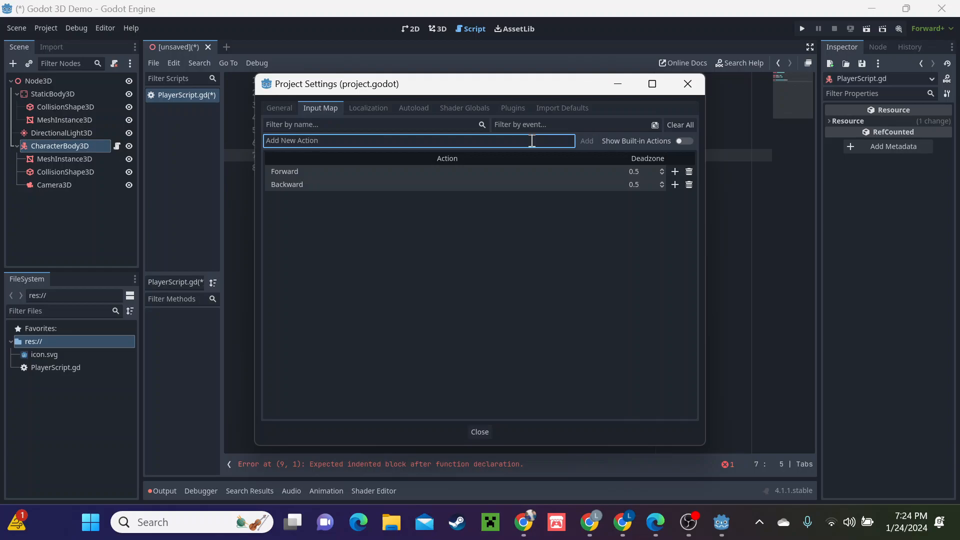
- Add three more input actions named Left, Right and Jump to the Input Map
{"action": "type", "text": "Left"}
{"action": "key", "text": "Return"}
{"action": "type", "text": "Right"}
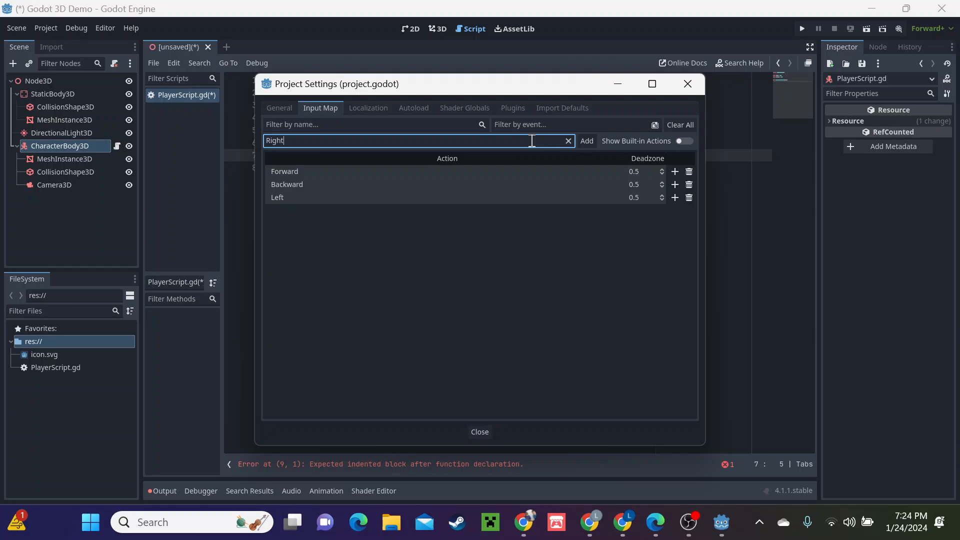
{"action": "key", "text": "Return"}
{"action": "type", "text": "Jump"}
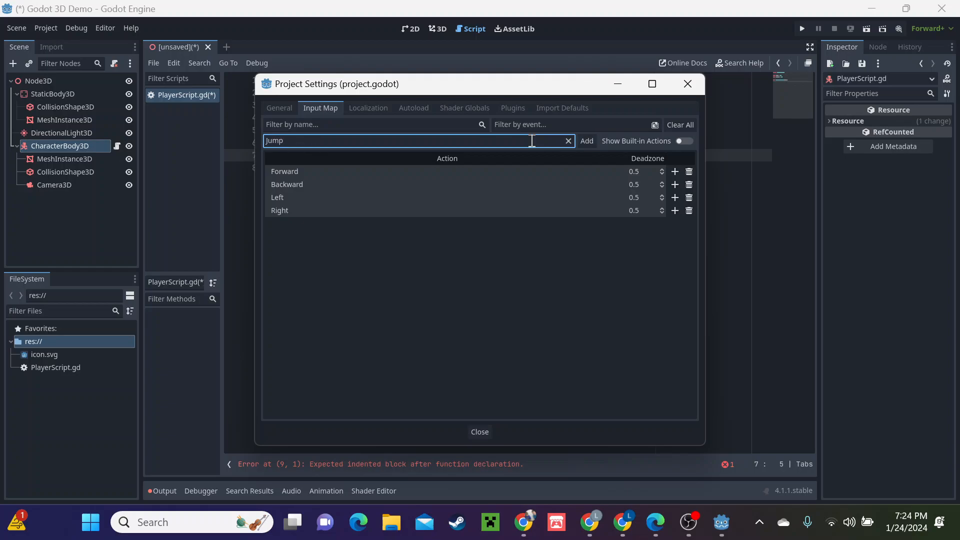
{"action": "key", "text": "Return"}
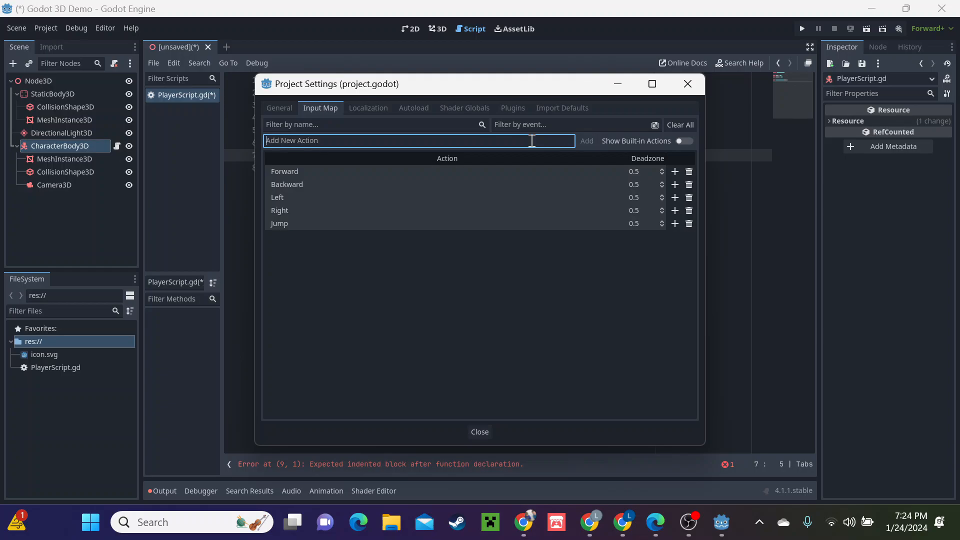
- Bind the physical W key to the Forward action and the physical S key to Backward
{"action": "left_click", "coordinate": [674, 172]}
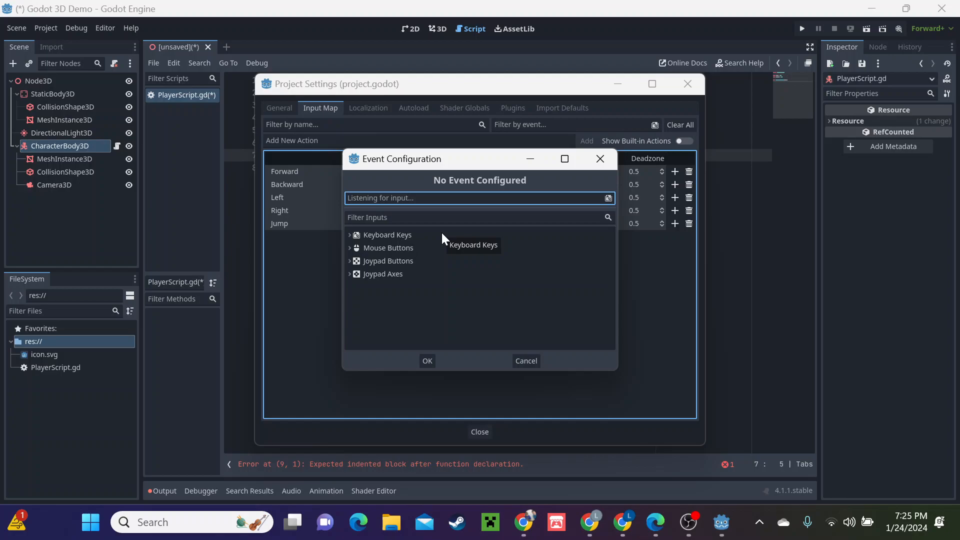
{"action": "key", "text": "w"}
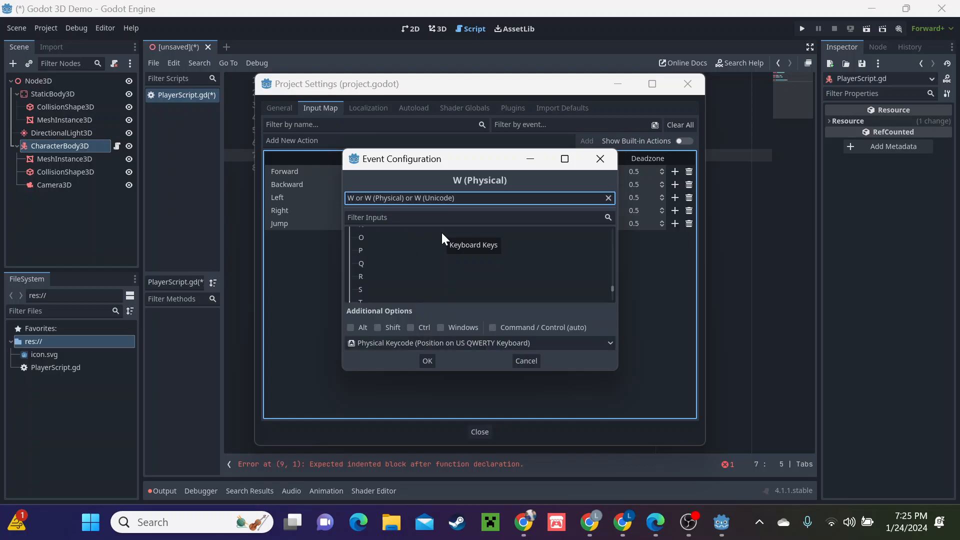
{"action": "left_click", "coordinate": [430, 364]}
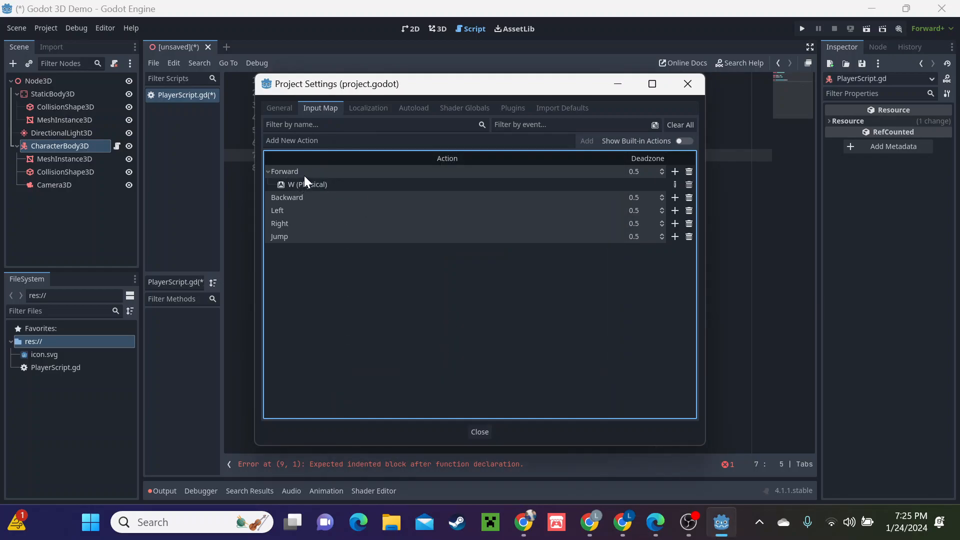
{"action": "left_click", "coordinate": [674, 198]}
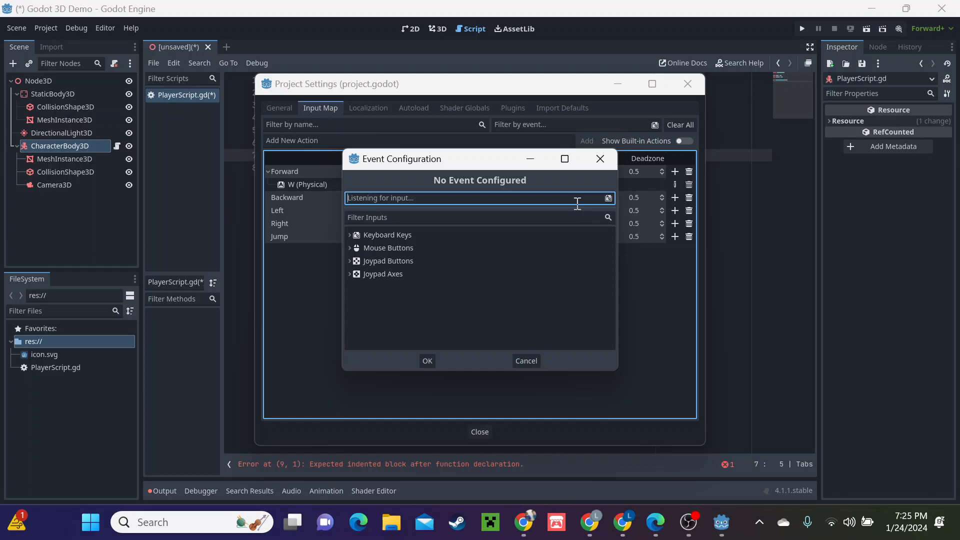
{"action": "key", "text": "s"}
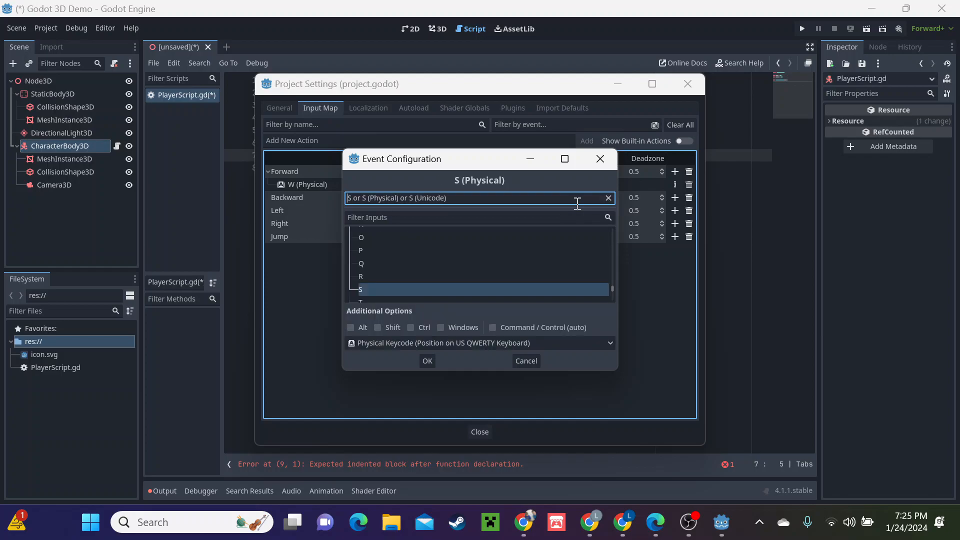
{"action": "left_click", "coordinate": [428, 362]}
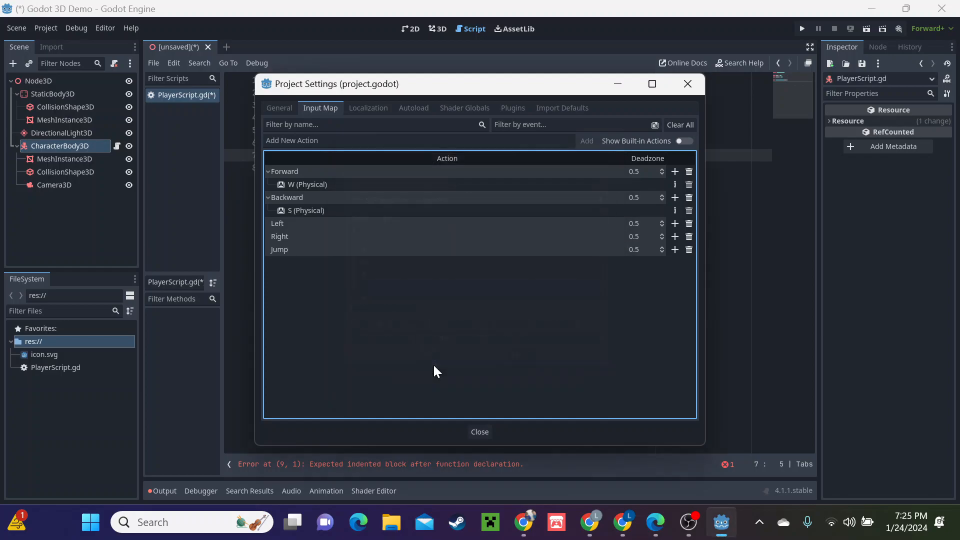
- Bind the physical A key to the Left action and the physical D key to Right
{"action": "left_click", "coordinate": [673, 223]}
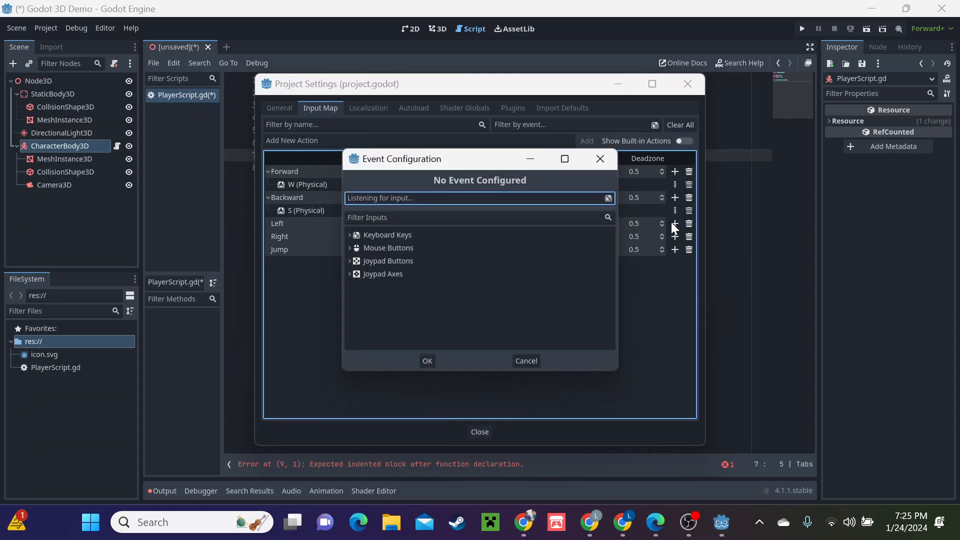
{"action": "key", "text": "a"}
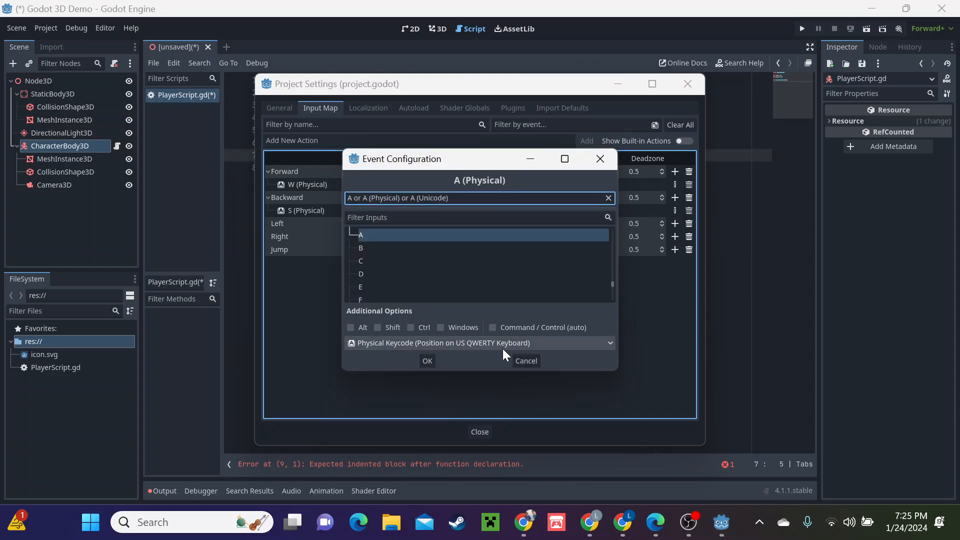
{"action": "left_click", "coordinate": [426, 359]}
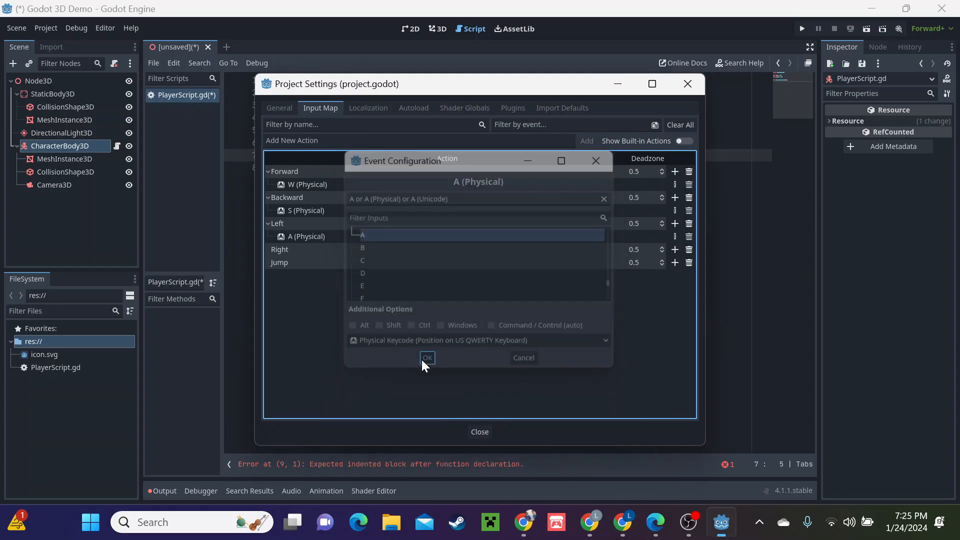
{"action": "left_click", "coordinate": [673, 250]}
{"action": "key", "text": "d"}
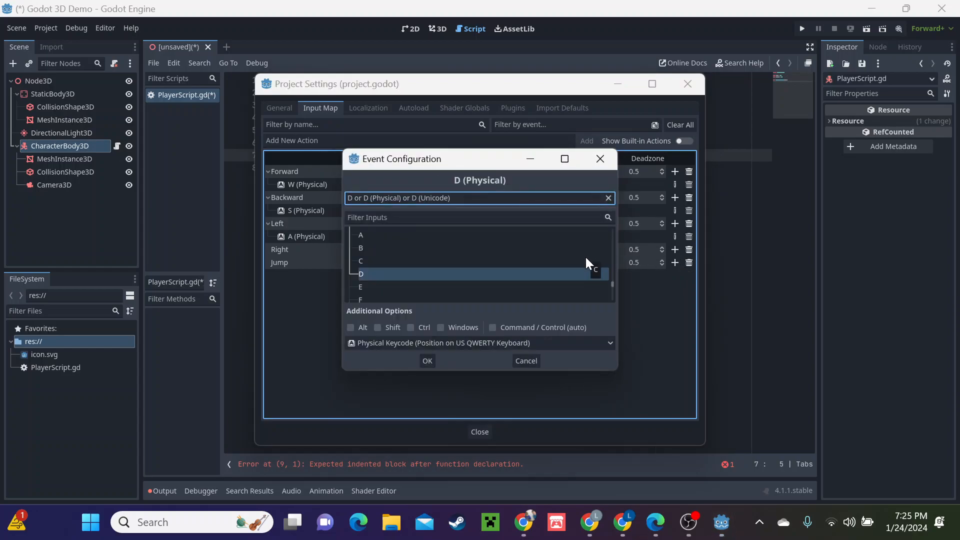
{"action": "left_click", "coordinate": [427, 360]}
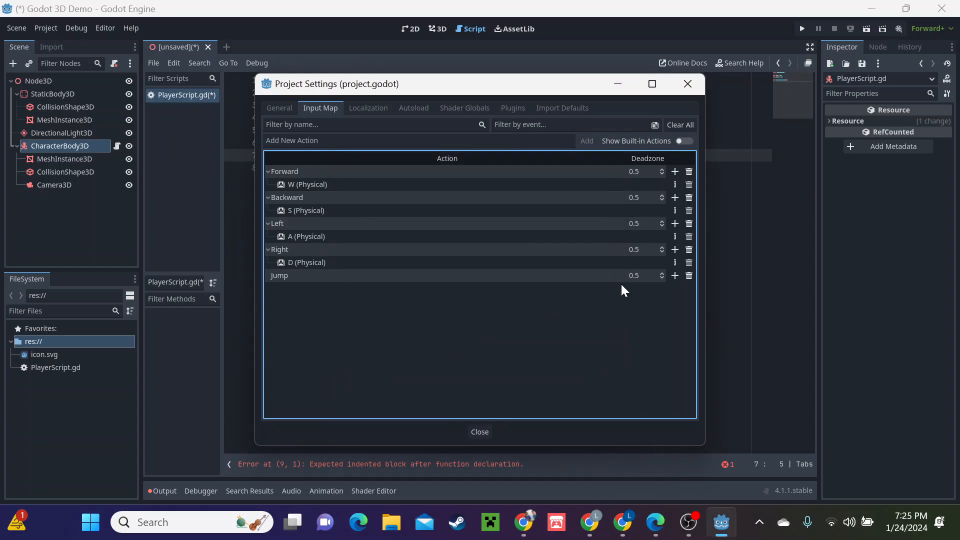
- Bind the physical Space key to the Jump action and close the Project Settings
{"action": "left_click", "coordinate": [674, 276]}
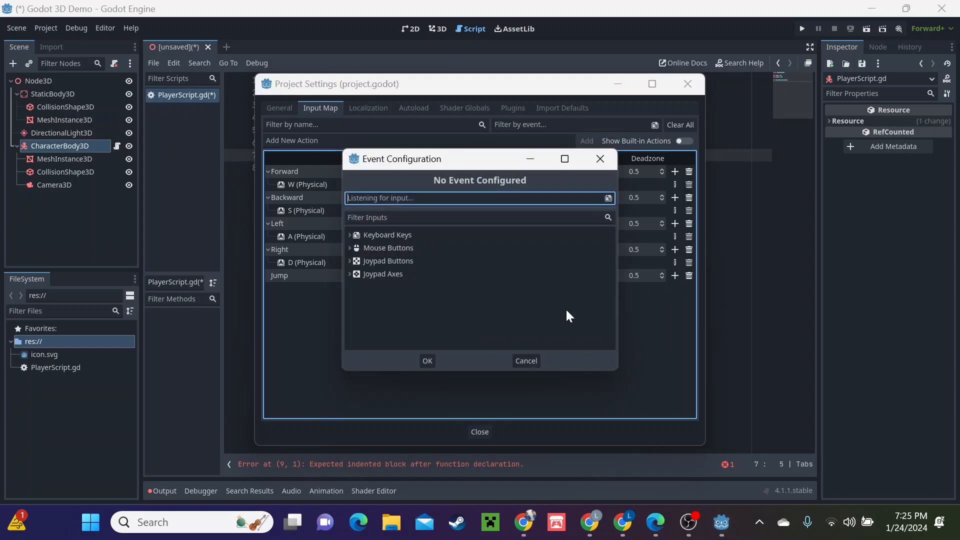
{"action": "key", "text": "space"}
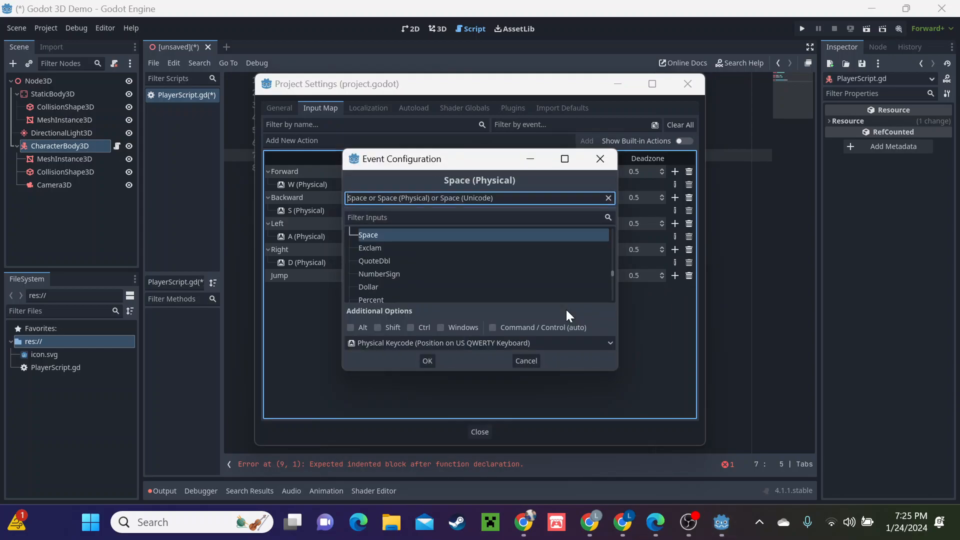
{"action": "left_click", "coordinate": [427, 361]}
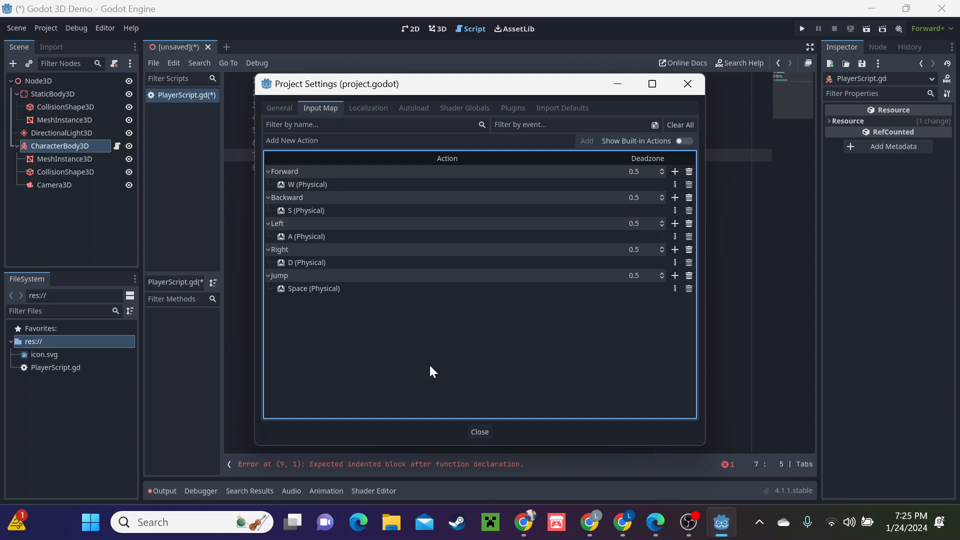
{"action": "left_click", "coordinate": [482, 434]}
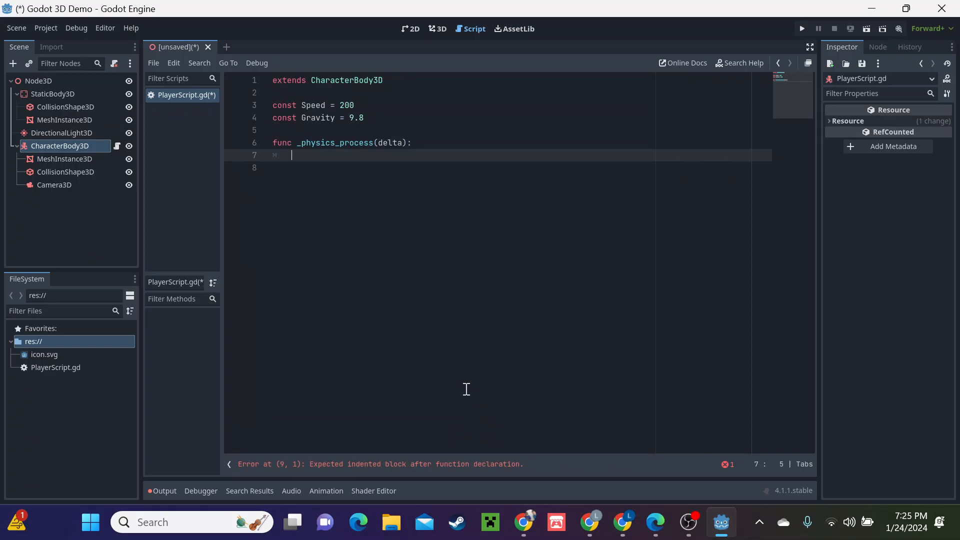
- Reopen the Project Settings to review the action names and key bindings in the Input Map
{"action": "left_click", "coordinate": [45, 28]}
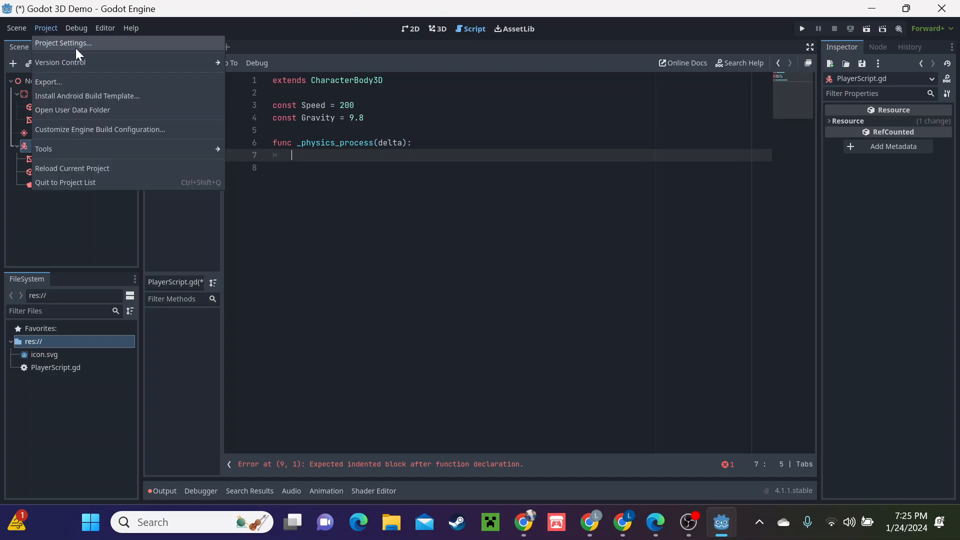
{"action": "left_click", "coordinate": [85, 43]}
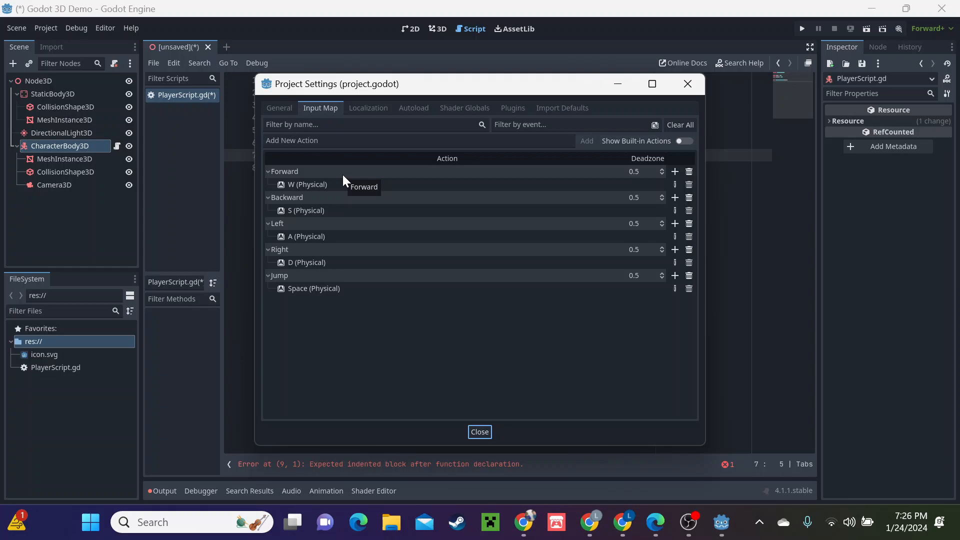
- Close the Project Settings and start an if Input.is_action_pressed() condition inside _physics_process
{"action": "left_click", "coordinate": [474, 433]}
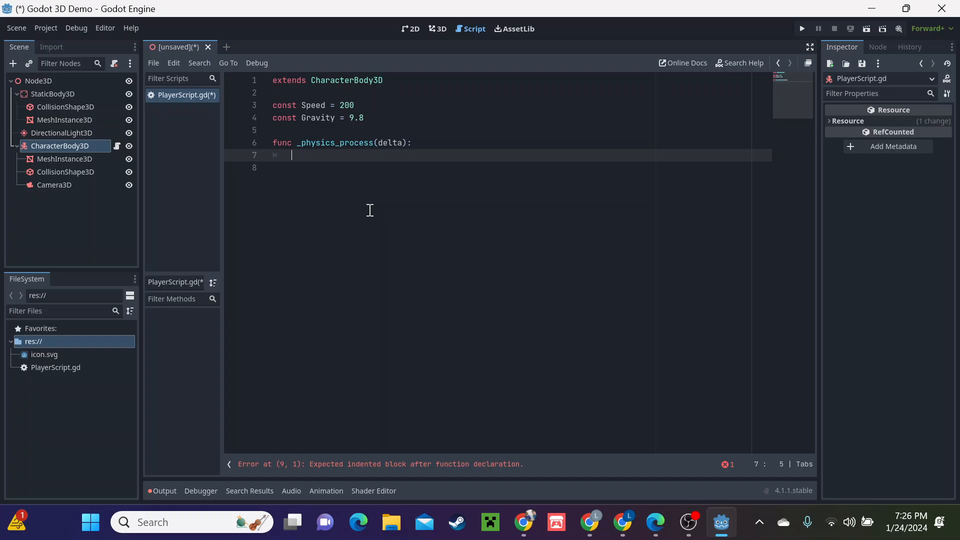
{"action": "type", "text": "if"}
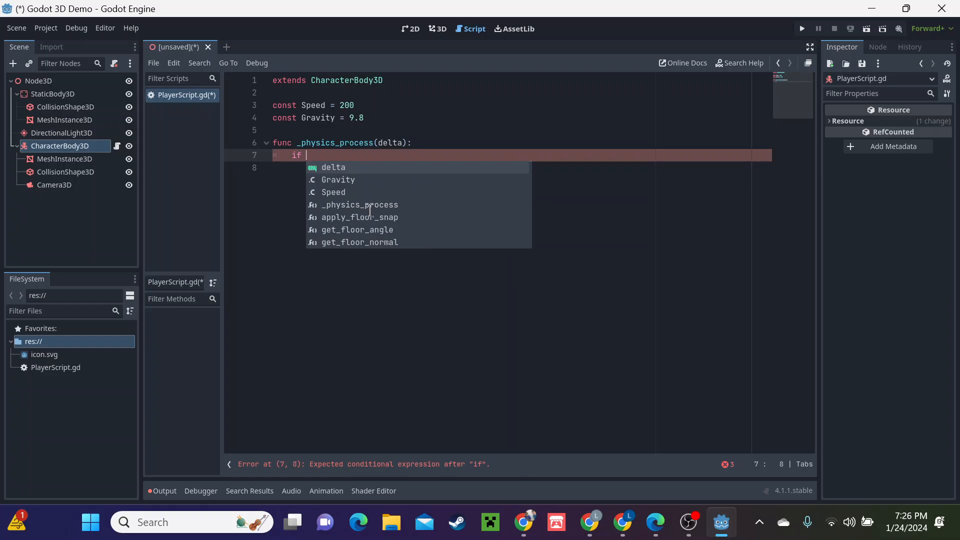
{"action": "type", "text": " Input"}
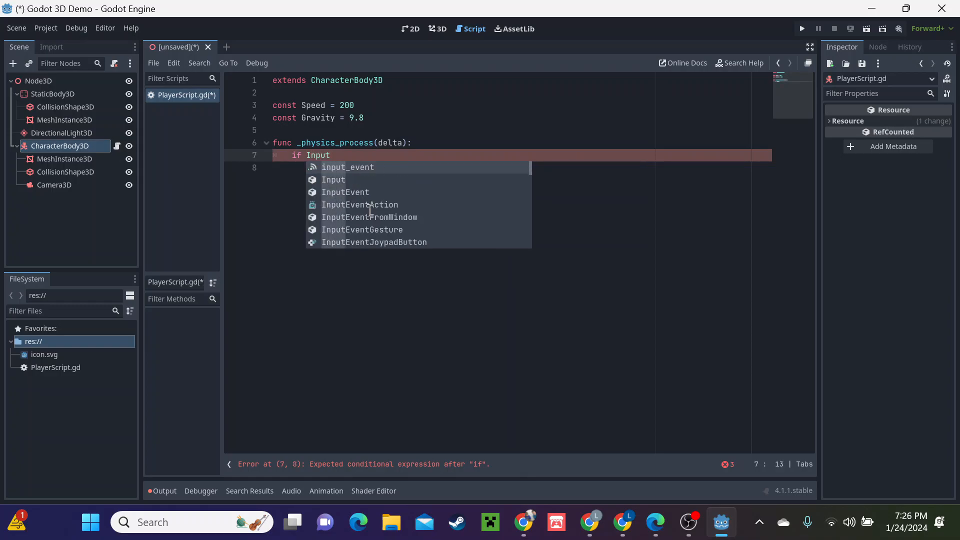
{"action": "type", "text": ".is"}
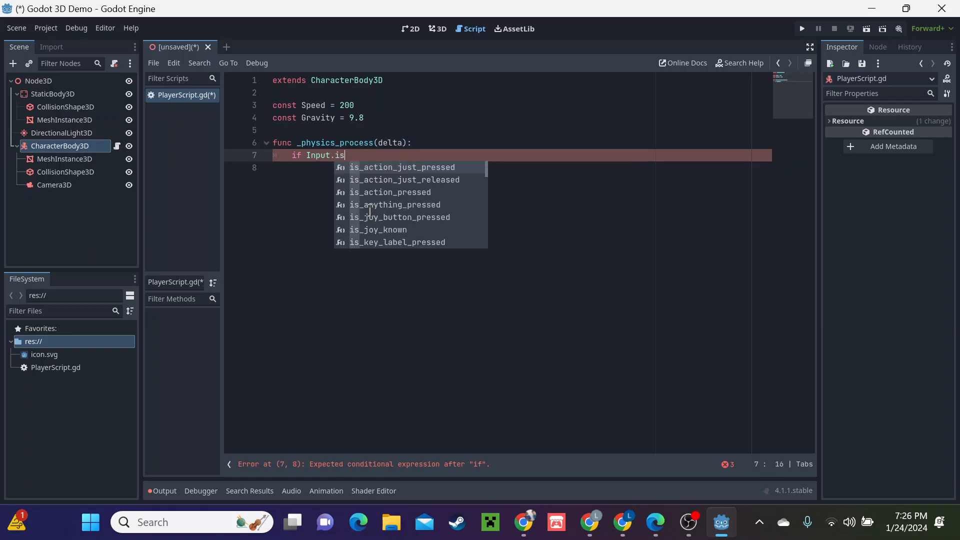
{"action": "type", "text": "_act"}
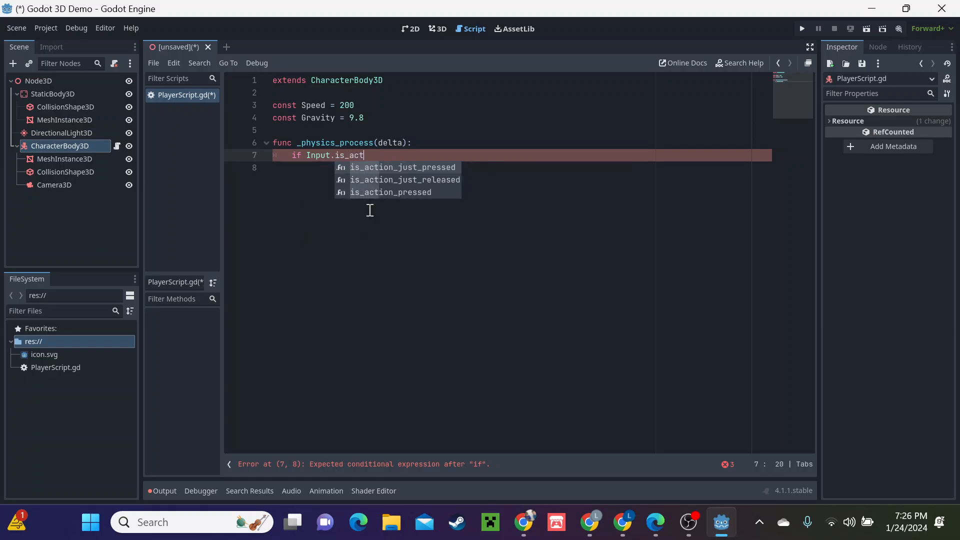
{"action": "key", "text": "Down"}
{"action": "key", "text": "Down"}
{"action": "key", "text": "Return"}
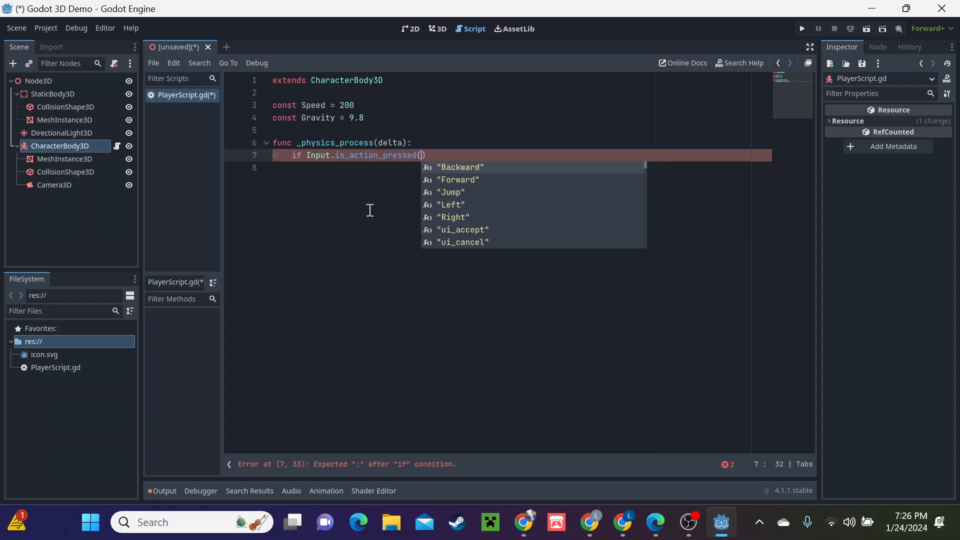
- Complete the condition with the "Forward" action and a colon, and begin its indented block
{"action": "key", "text": "Down"}
{"action": "key", "text": "Down"}
{"action": "key", "text": "Down"}
{"action": "key", "text": "Down"}
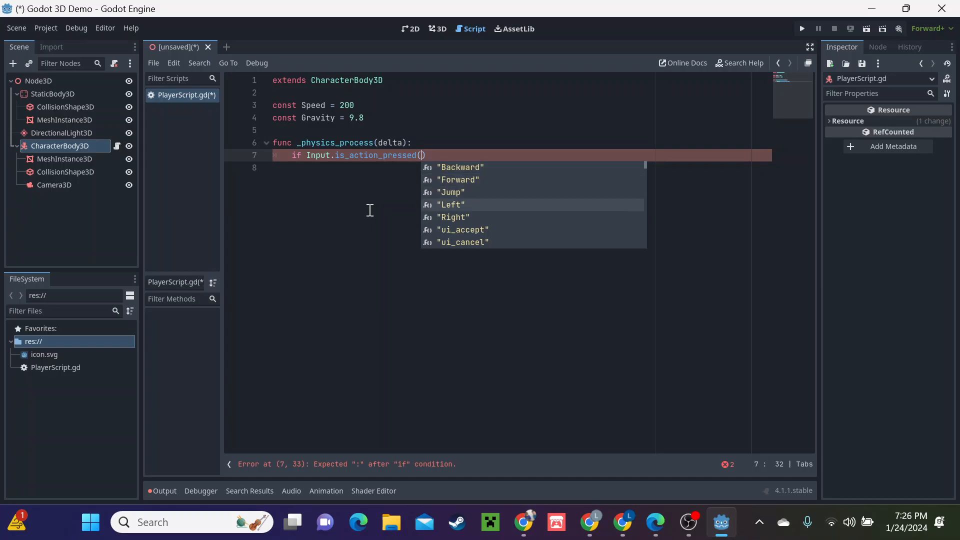
{"action": "key", "text": "Up"}
{"action": "key", "text": "Up"}
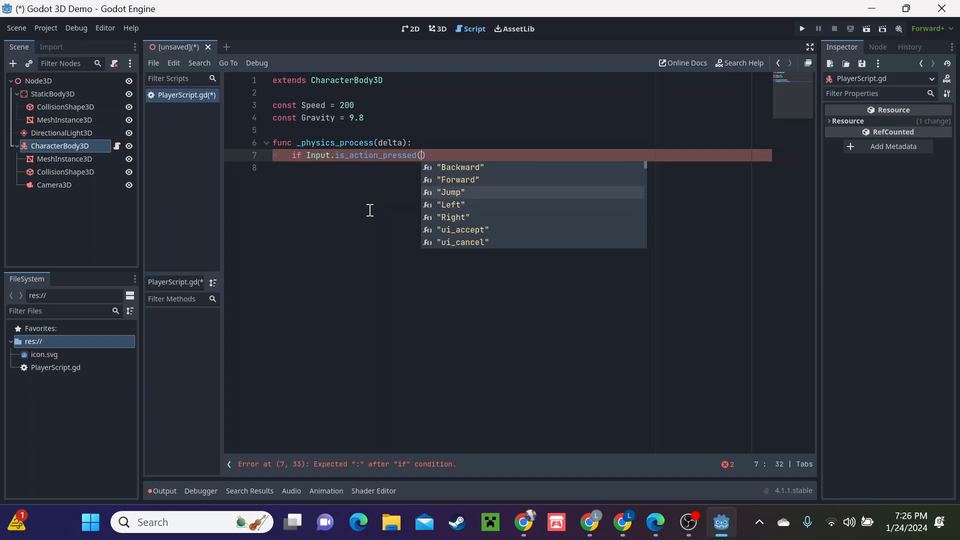
{"action": "key", "text": "Up"}
{"action": "key", "text": "Up"}
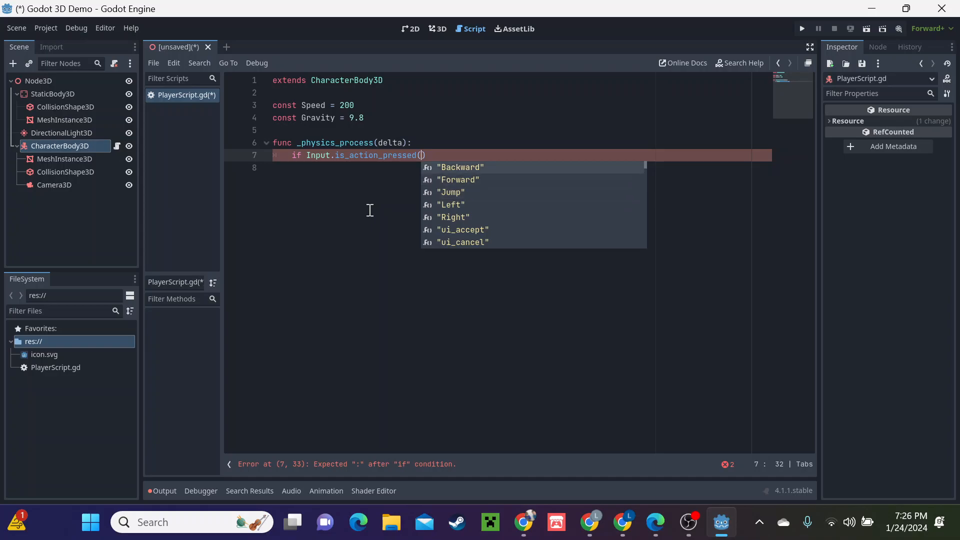
{"action": "key", "text": "Down"}
{"action": "key", "text": "Return"}
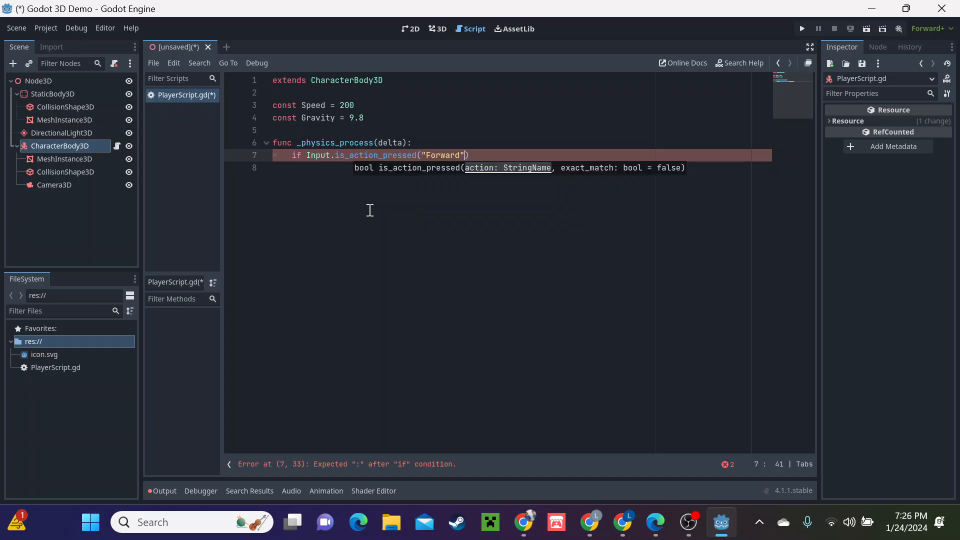
{"action": "key", "text": "Right"}
{"action": "key", "text": "Return"}
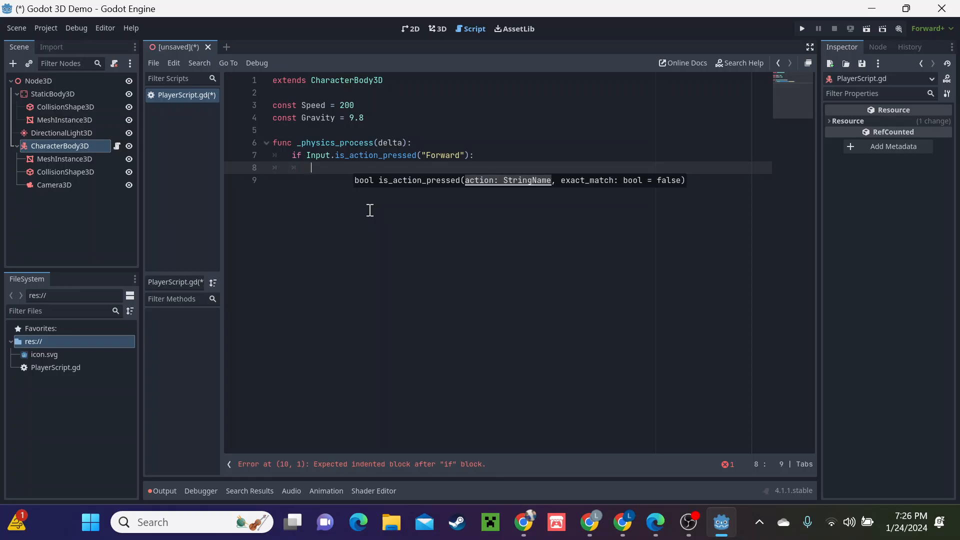
- Write velocity.z -= Speed * delta as the body of the Forward condition, without a trailing semicolon
{"action": "type", "text": "velocity"}
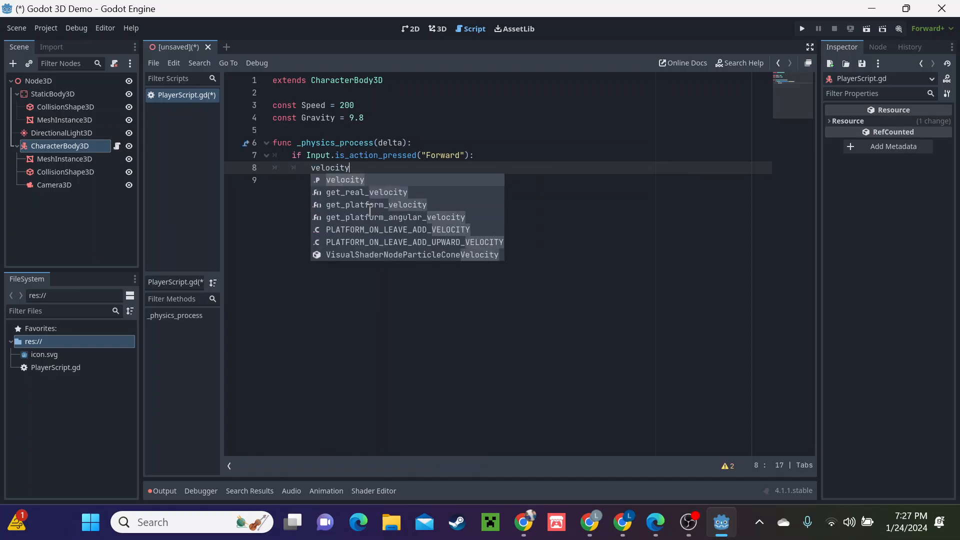
{"action": "type", "text": "."}
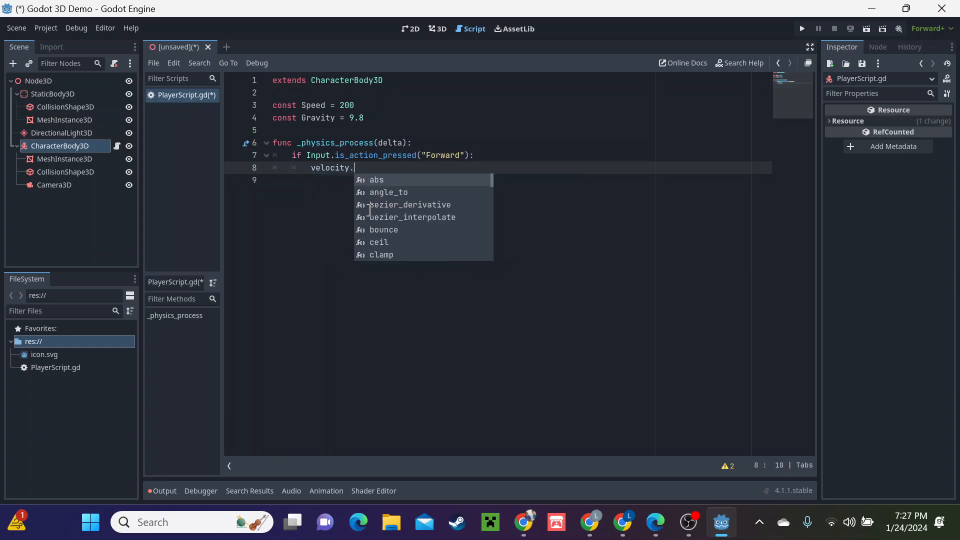
{"action": "type", "text": "z"}
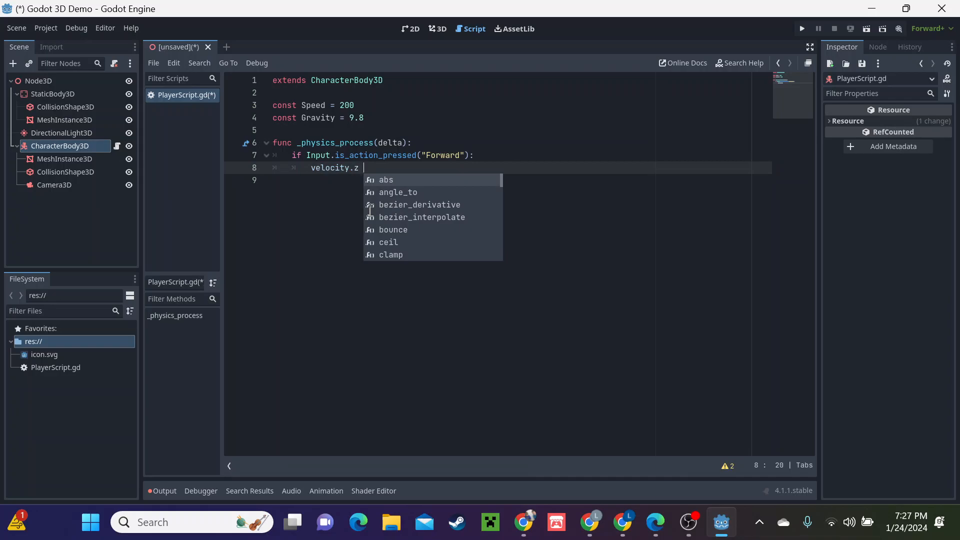
{"action": "type", "text": " -="}
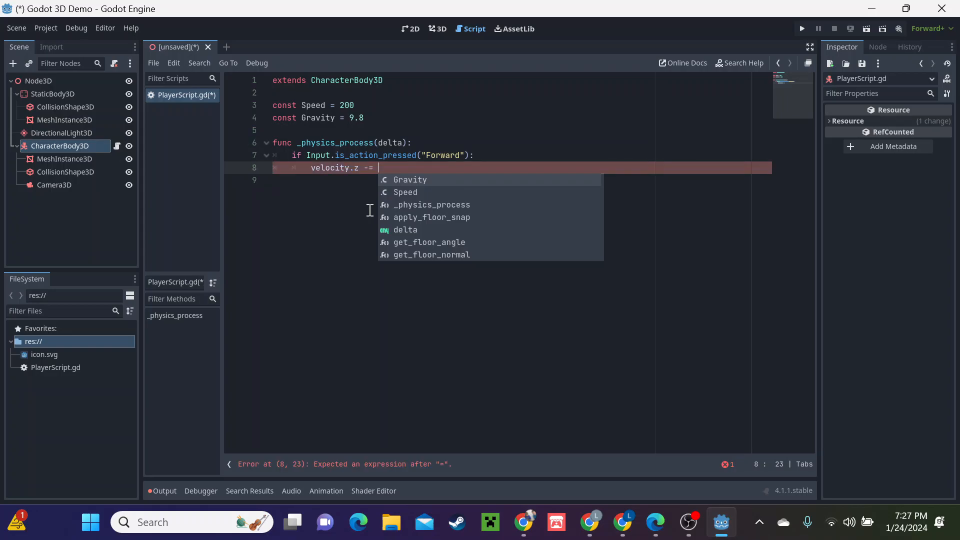
{"action": "type", "text": "Speed"}
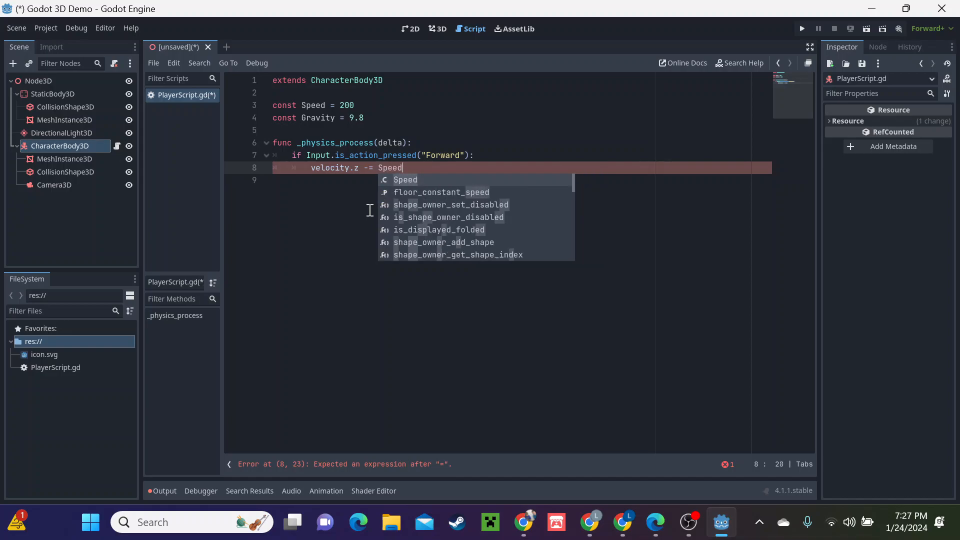
{"action": "type", "text": " * delta"}
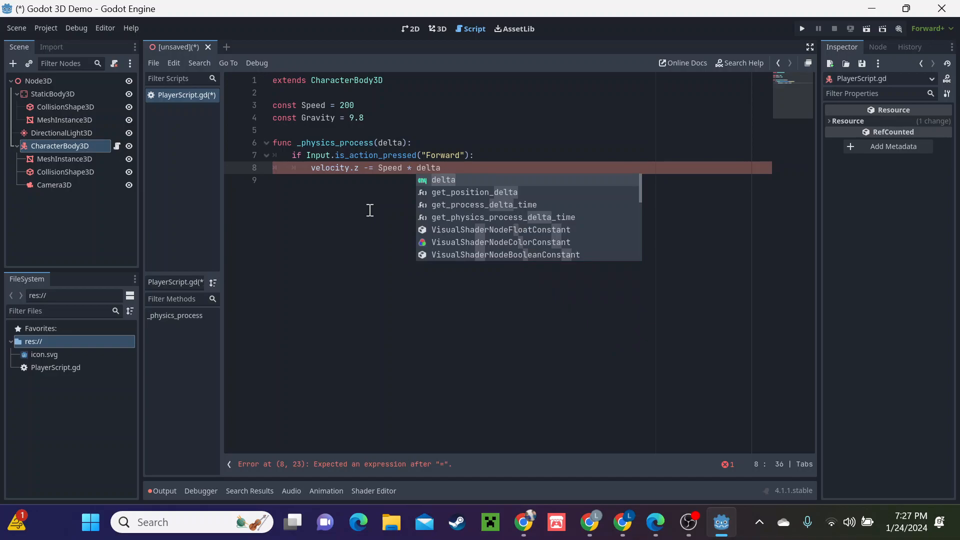
{"action": "type", "text": ";"}
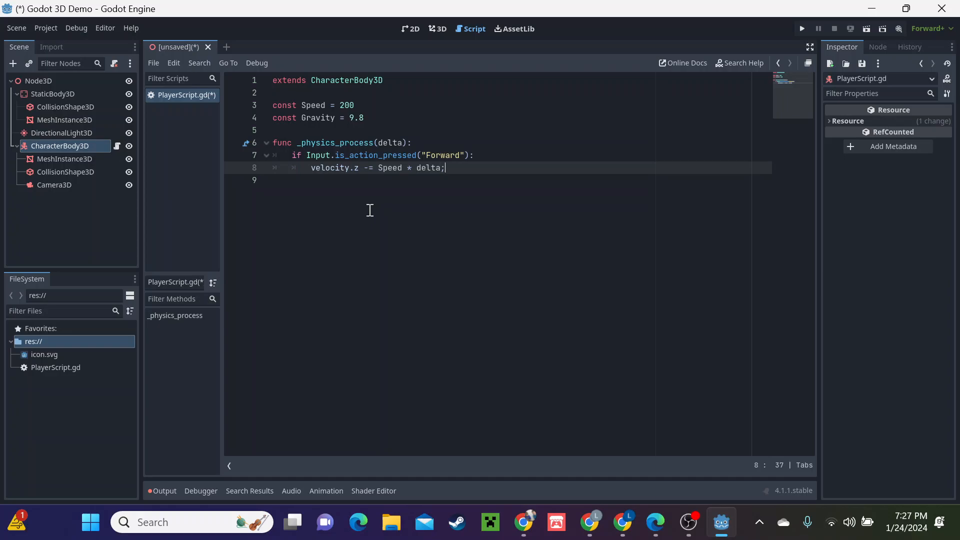
{"action": "key", "text": "BackSpace"}
{"action": "key", "text": "Return"}
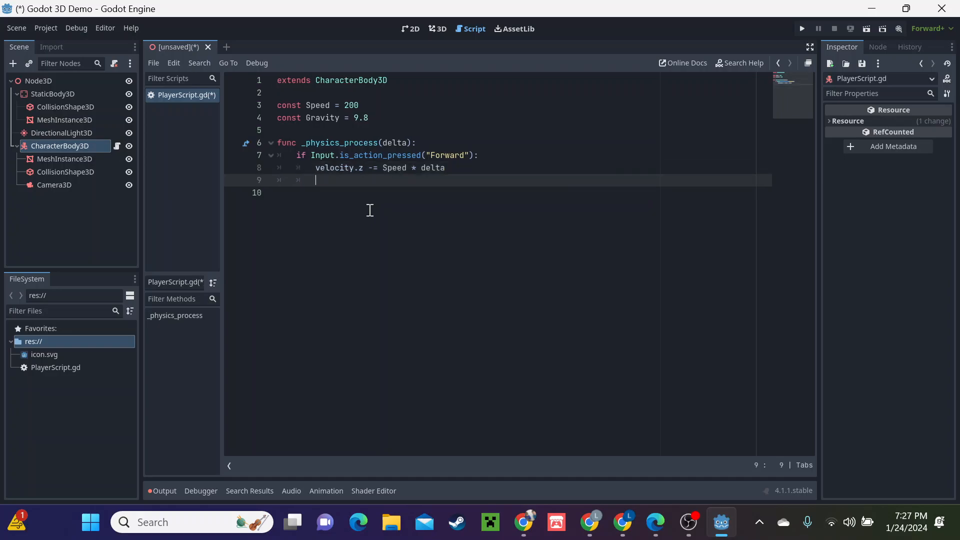
- Add the condition if Input.is_action_pressed("Backward"): below the Forward block, at the same indentation
{"action": "type", "text": "if"}
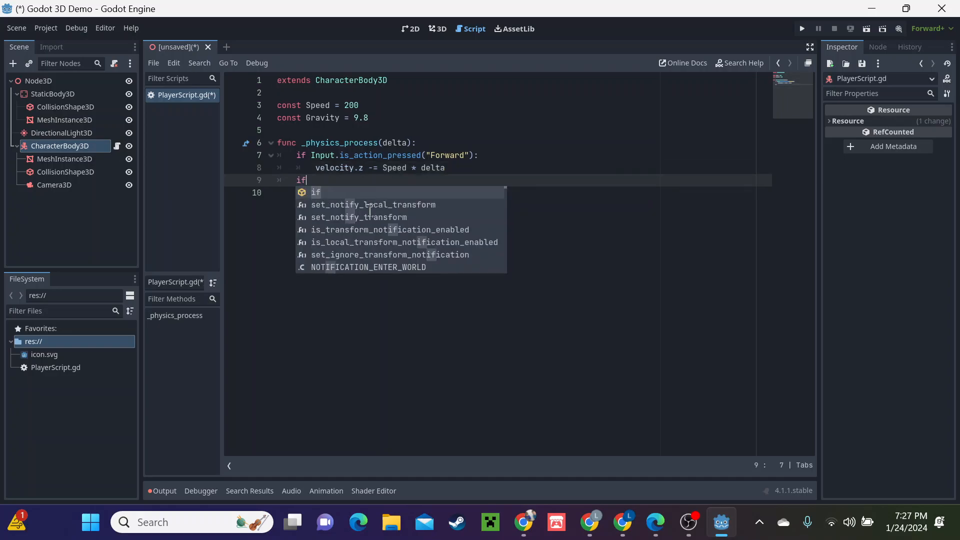
{"action": "type", "text": " Input.is"}
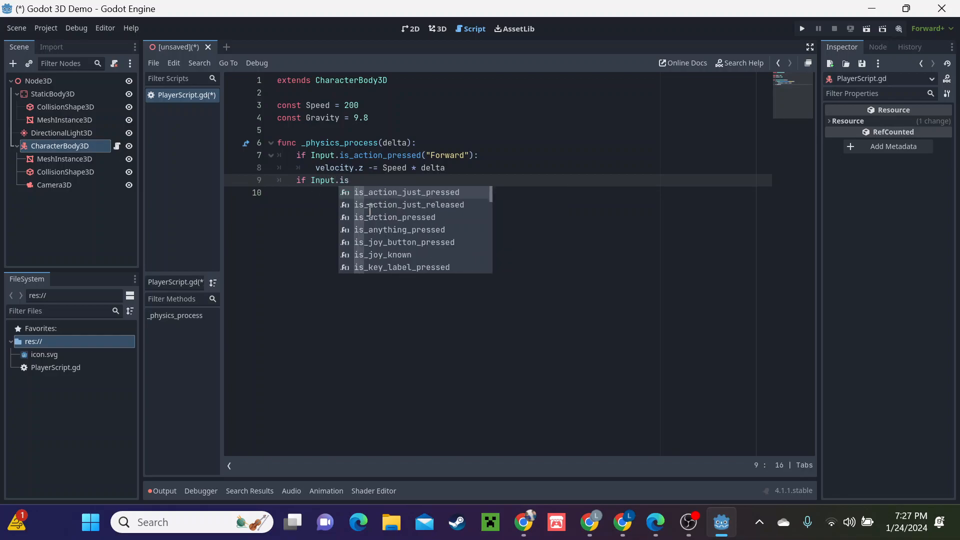
{"action": "key", "text": "Down"}
{"action": "key", "text": "Down"}
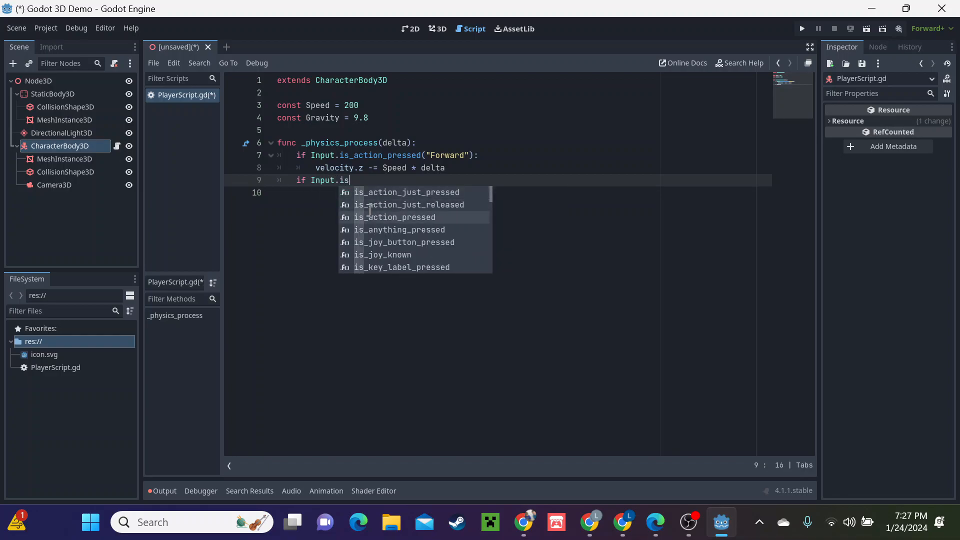
{"action": "key", "text": "Return"}
{"action": "type", "text": "\""}
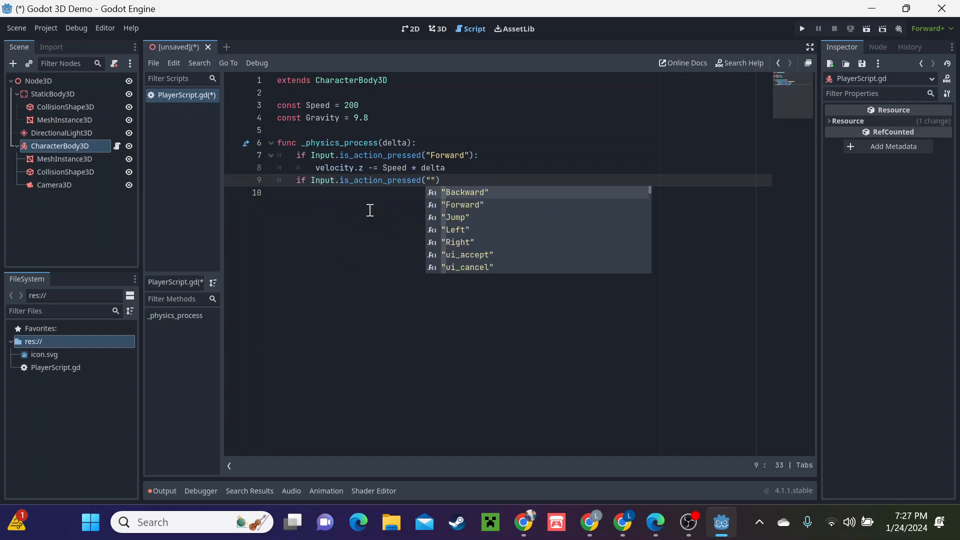
{"action": "key", "text": "Return"}
{"action": "type", "text": ":"}
{"action": "key", "text": "Return"}
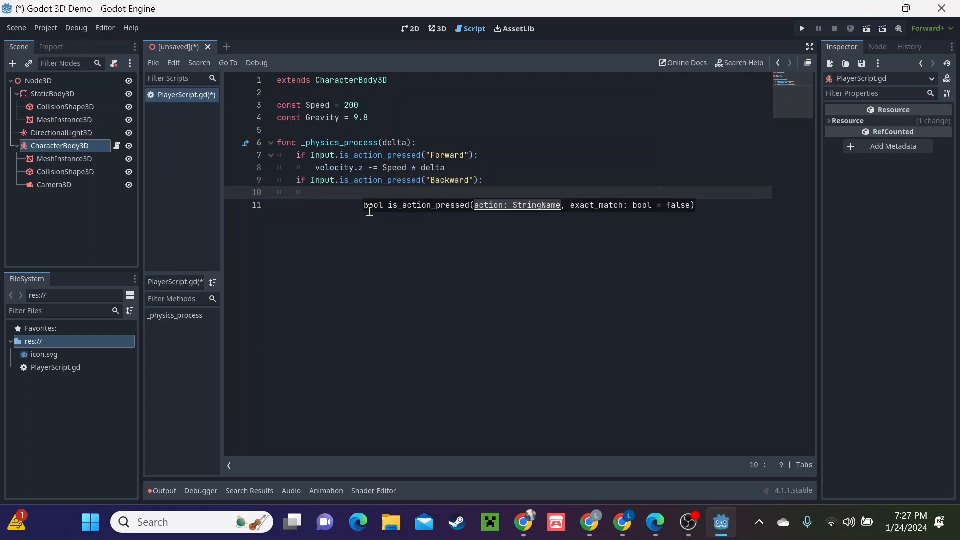
- Copy the Forward block's velocity line into the Backward block and change its operator to +=
{"action": "left_click_drag", "start_coordinate": [447, 169], "coordinate": [314, 167]}
{"action": "key", "text": "ctrl+c"}
{"action": "left_click", "coordinate": [345, 194]}
{"action": "key", "text": "ctrl+v"}
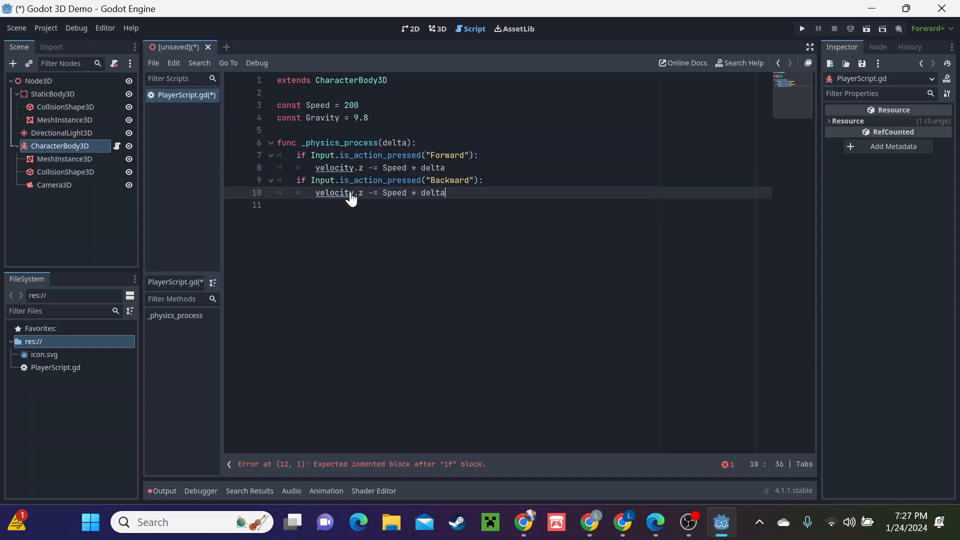
{"action": "left_click", "coordinate": [369, 193]}
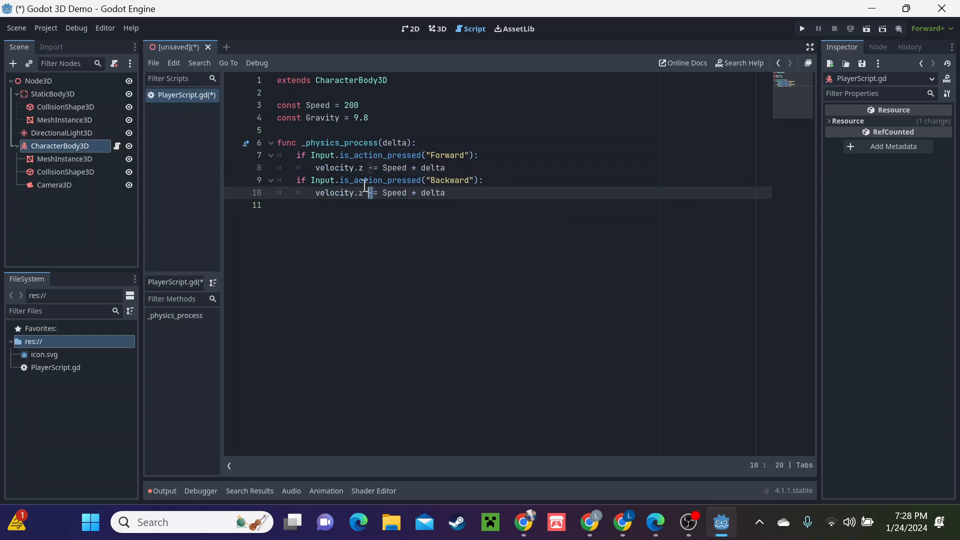
{"action": "type", "text": "+"}
{"action": "left_click", "coordinate": [498, 191]}
- Duplicate the Forward and Backward condition blocks directly below the originals in _physics_process
{"action": "left_click_drag", "start_coordinate": [458, 195], "coordinate": [296, 158]}
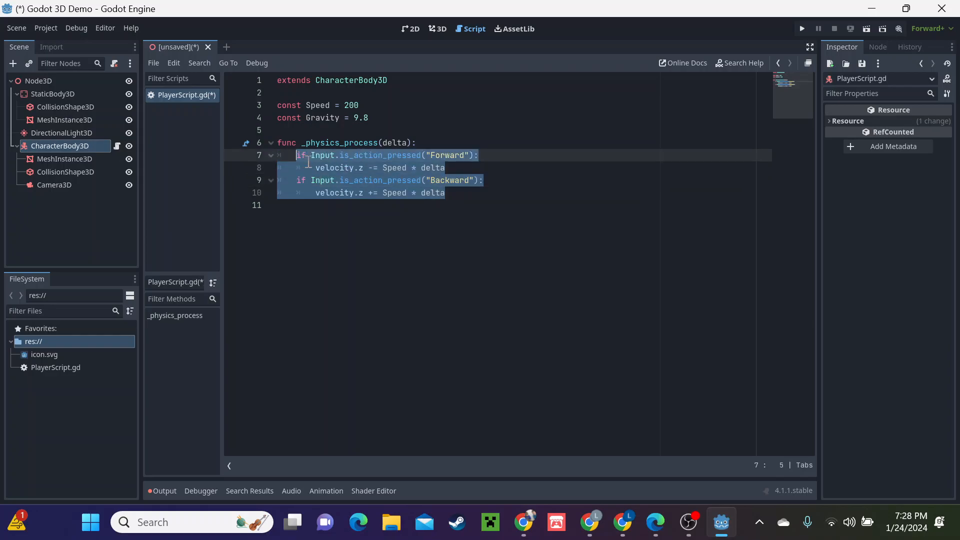
{"action": "left_click", "coordinate": [473, 193]}
{"action": "key", "text": "Return"}
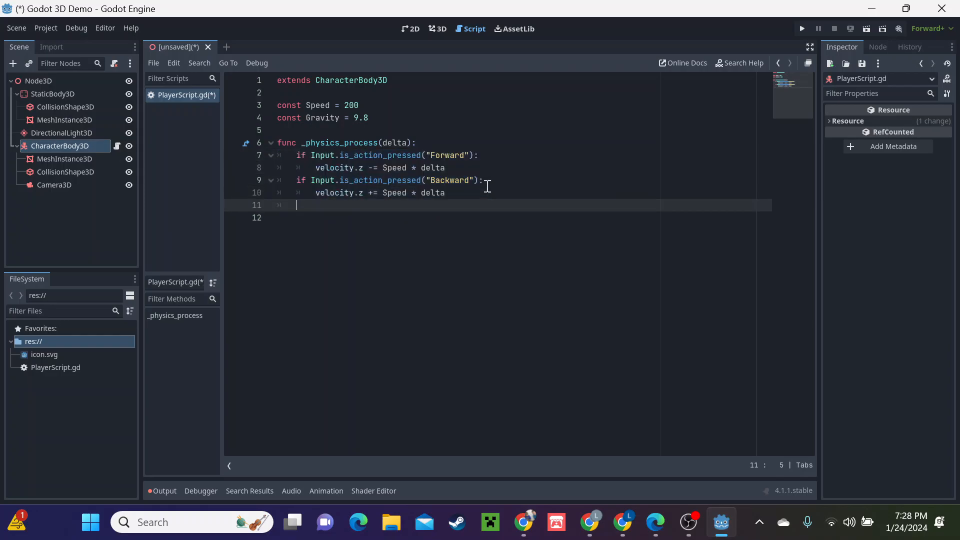
{"action": "key", "text": "ctrl+v"}
- Change the action names in the two duplicated conditions to "Left" and "Right"
{"action": "left_click_drag", "start_coordinate": [465, 205], "coordinate": [429, 205]}
{"action": "type", "text": "Left"}
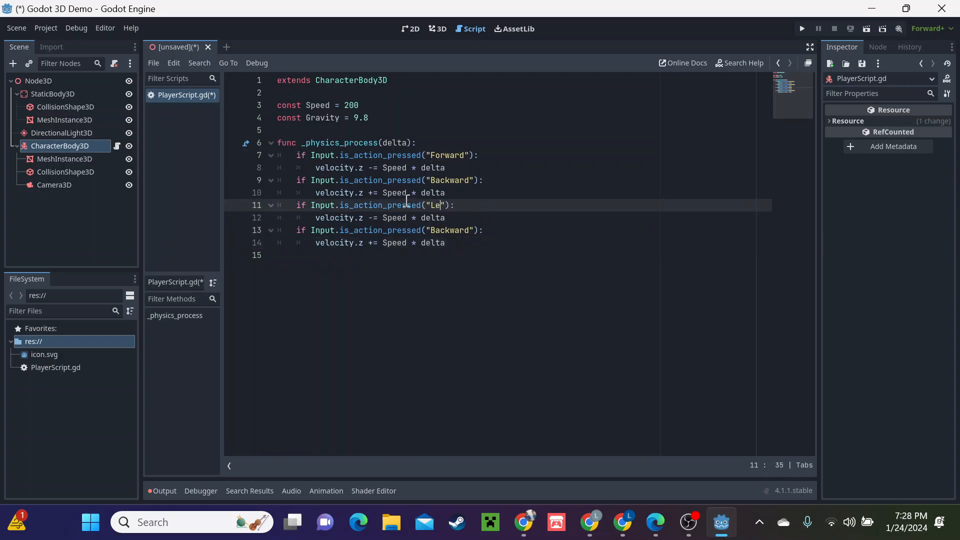
{"action": "left_click", "coordinate": [407, 230]}
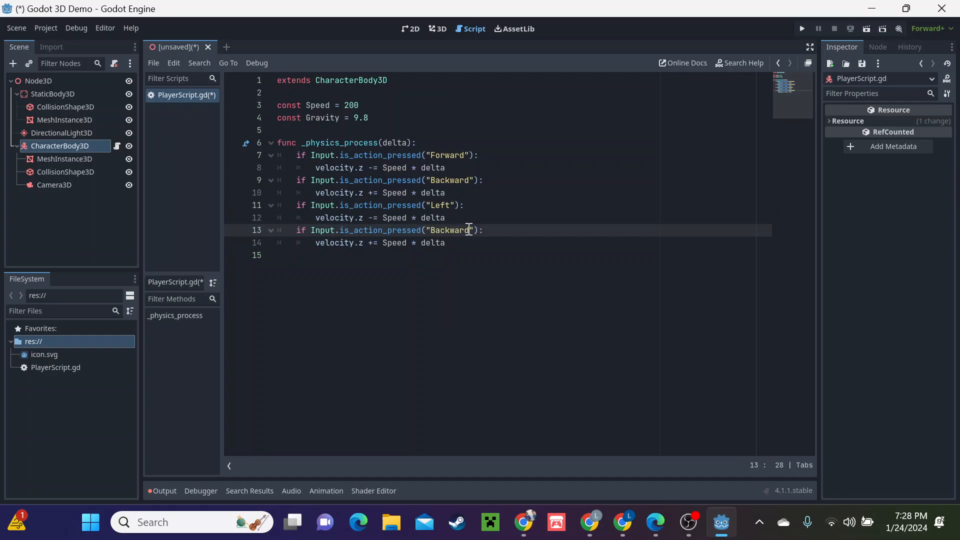
{"action": "left_click_drag", "start_coordinate": [468, 230], "coordinate": [431, 230]}
{"action": "type", "text": "Right"}
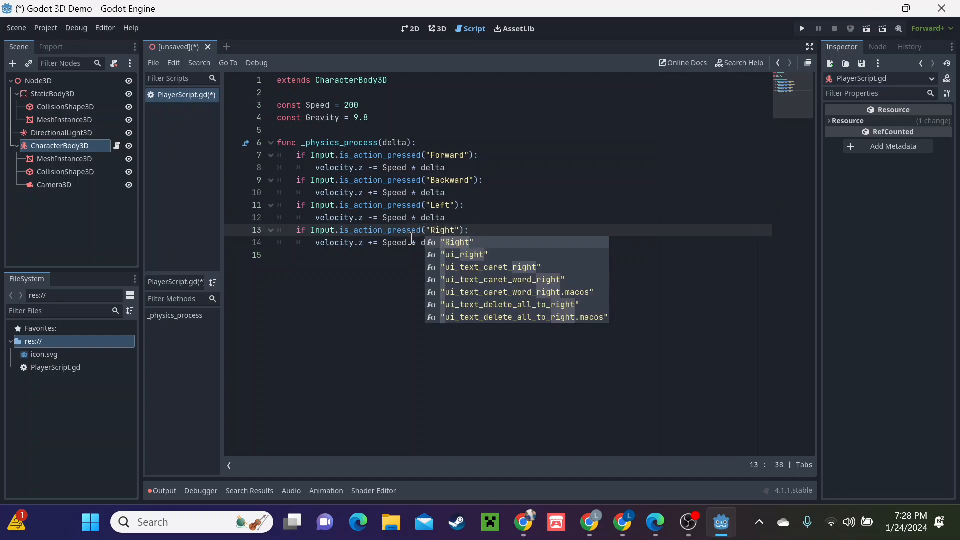
- Change the Left block's velocity line to use the x axis: velocity.x -= Speed * delta
{"action": "left_click", "coordinate": [411, 242]}
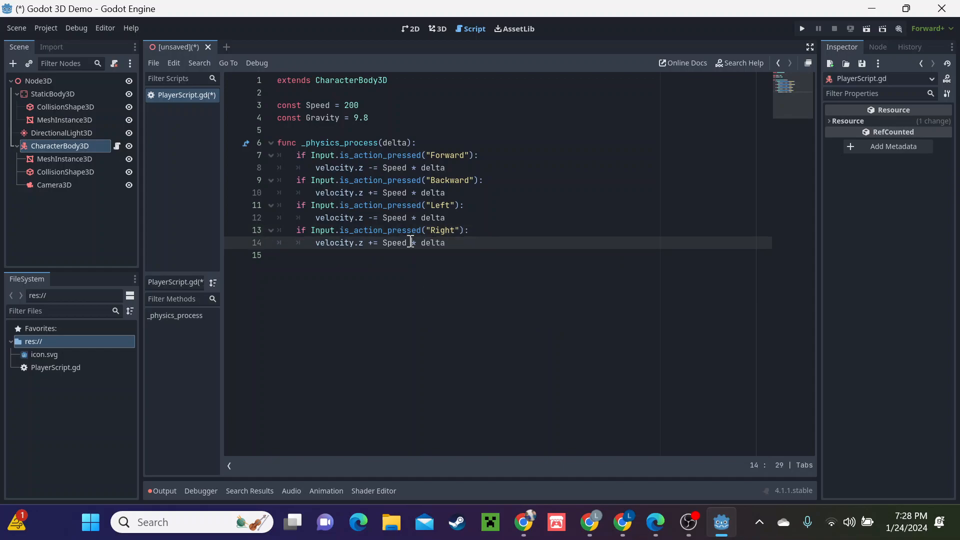
{"action": "left_click", "coordinate": [368, 218]}
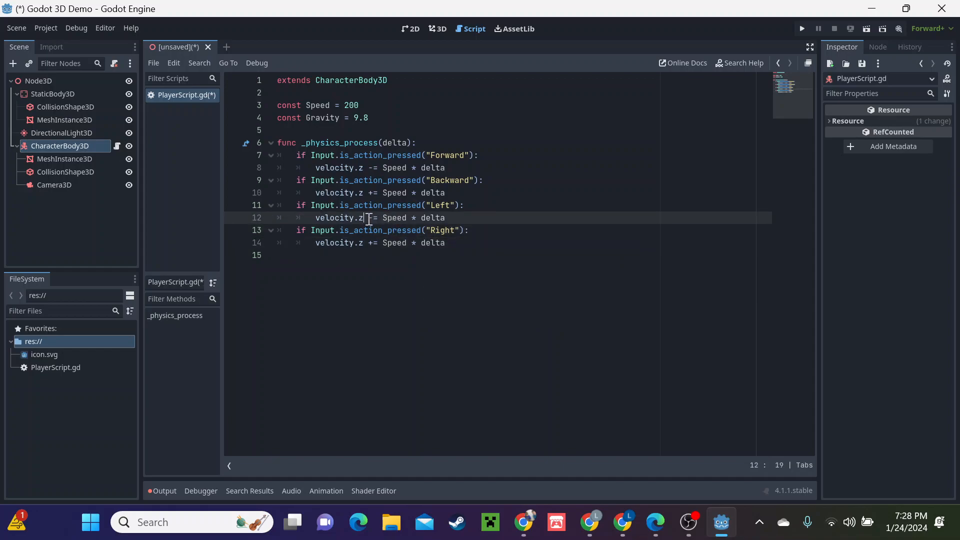
{"action": "key", "text": "BackSpace"}
{"action": "type", "text": "x"}
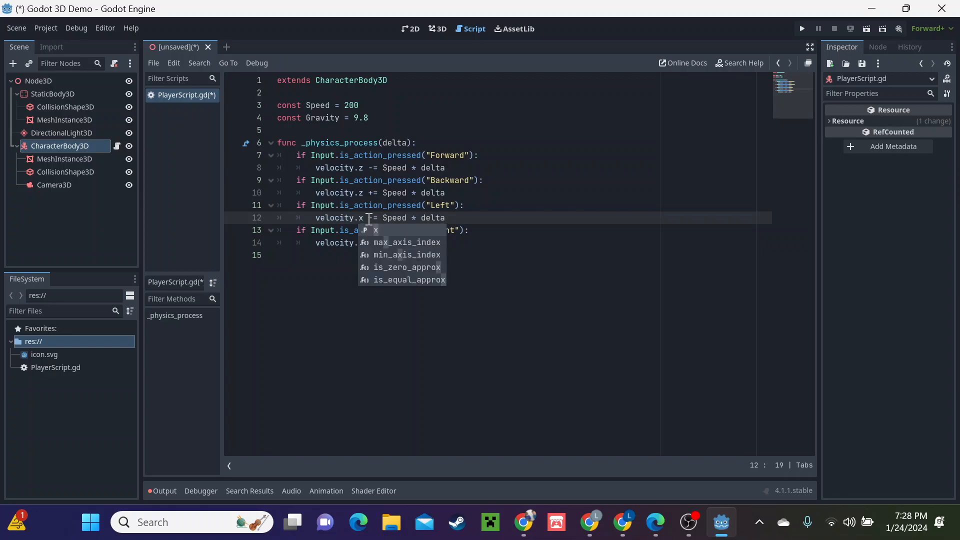
{"action": "left_click", "coordinate": [319, 205]}
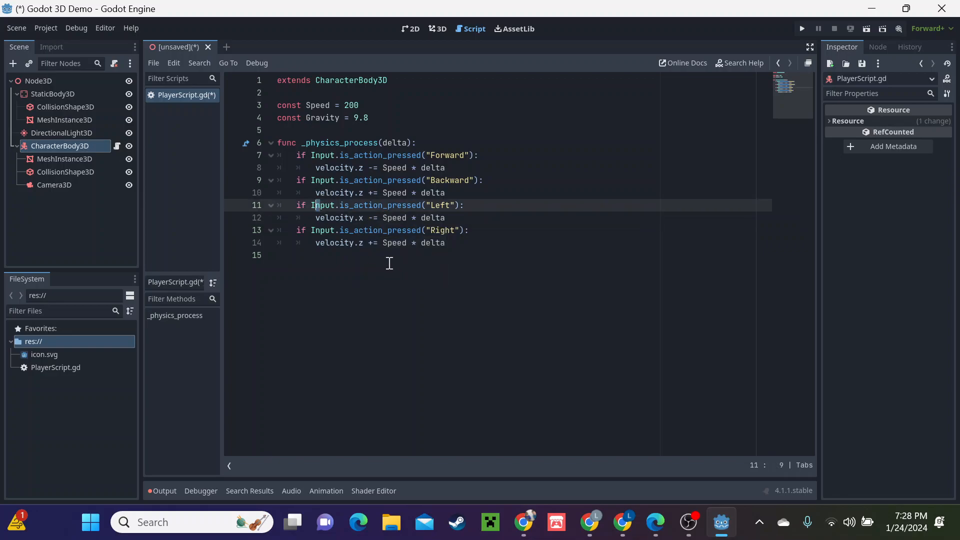
- Change the Right block's velocity line to use the x axis: velocity.x += Speed * delta
{"action": "left_click", "coordinate": [363, 243]}
{"action": "key", "text": "BackSpace"}
{"action": "type", "text": "x"}
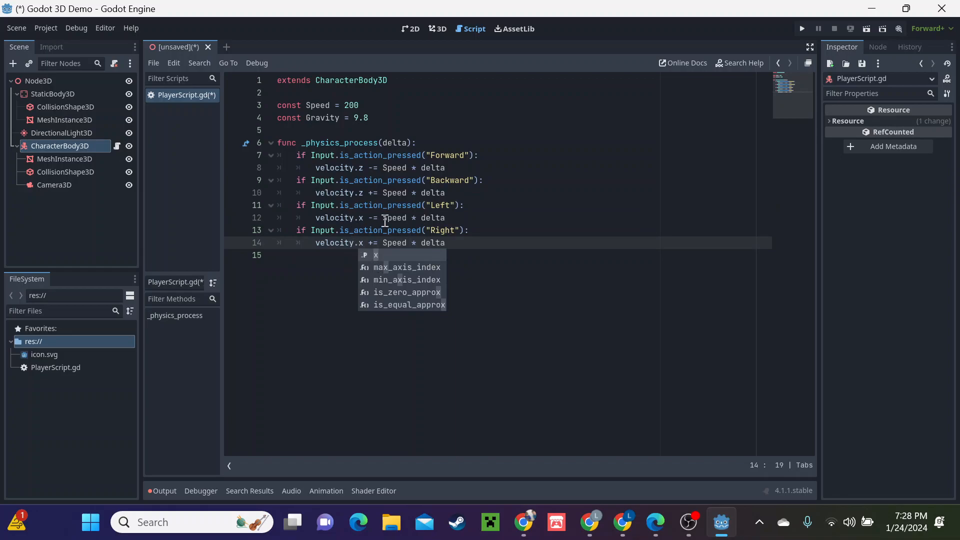
{"action": "left_click", "coordinate": [369, 230]}
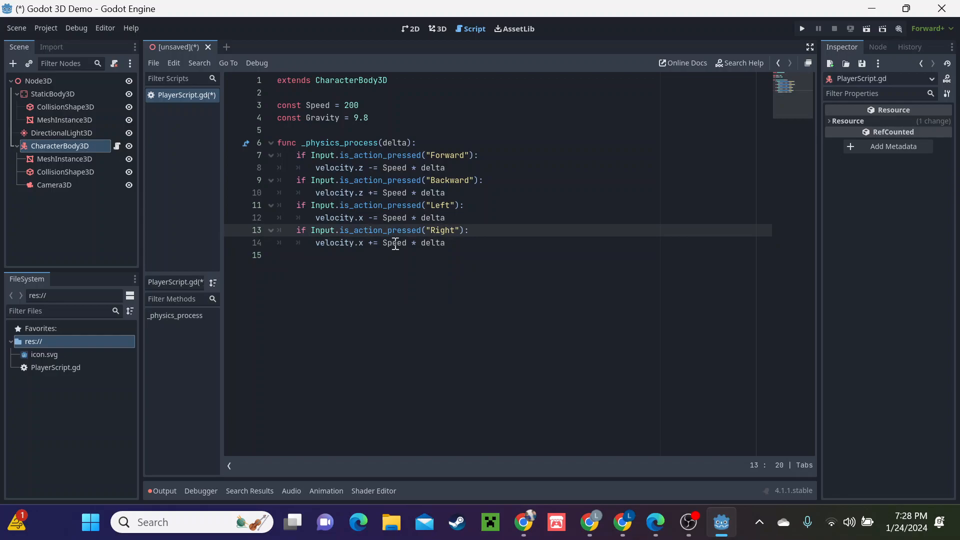
- Add a move_and_slide() call at the end of _physics_process, outside the Right condition block
{"action": "left_click", "coordinate": [449, 267]}
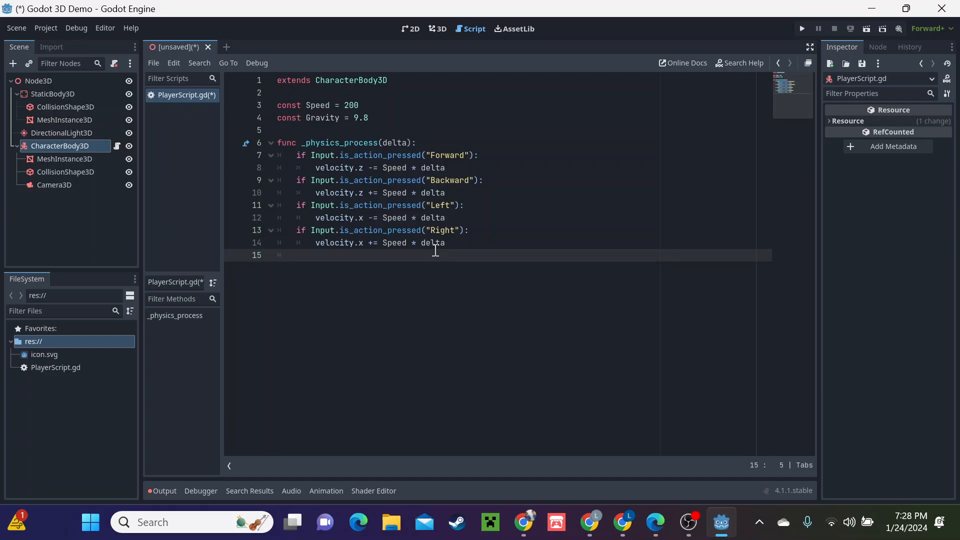
{"action": "type", "text": "move_a"}
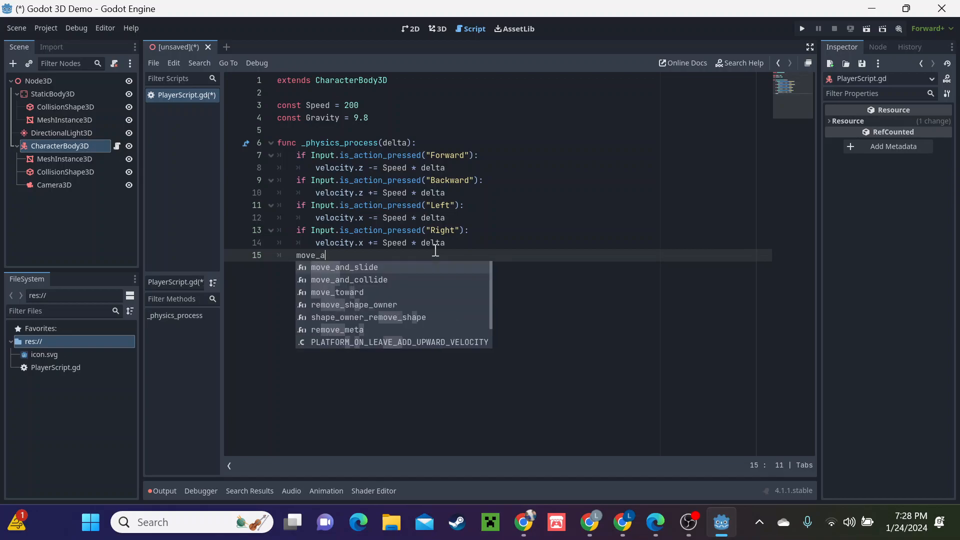
{"action": "key", "text": "Return"}
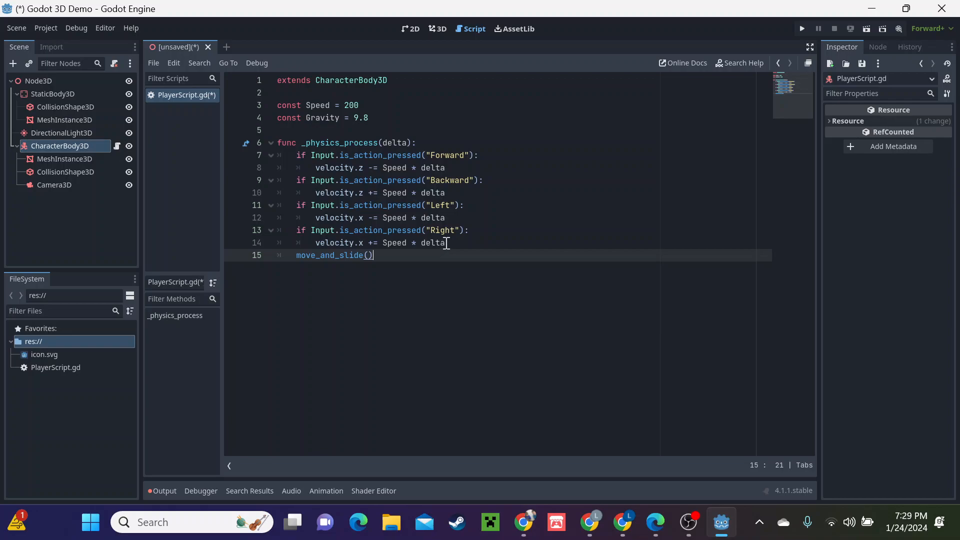
- Insert a new condition above move_and_slide() that begins with if Input.is_action_pressed("Jump")
{"action": "left_click", "coordinate": [452, 244]}
{"action": "key", "text": "Return"}
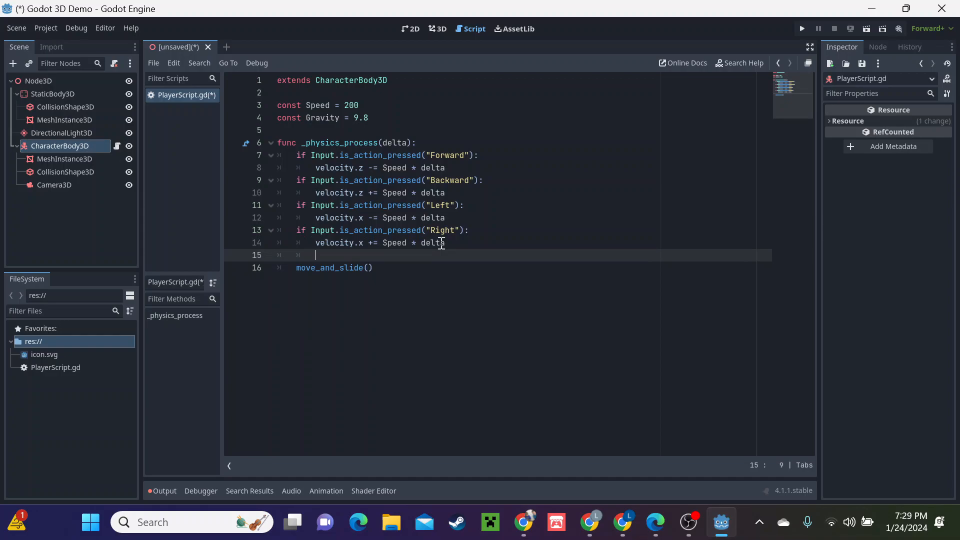
{"action": "type", "text": "if Input."}
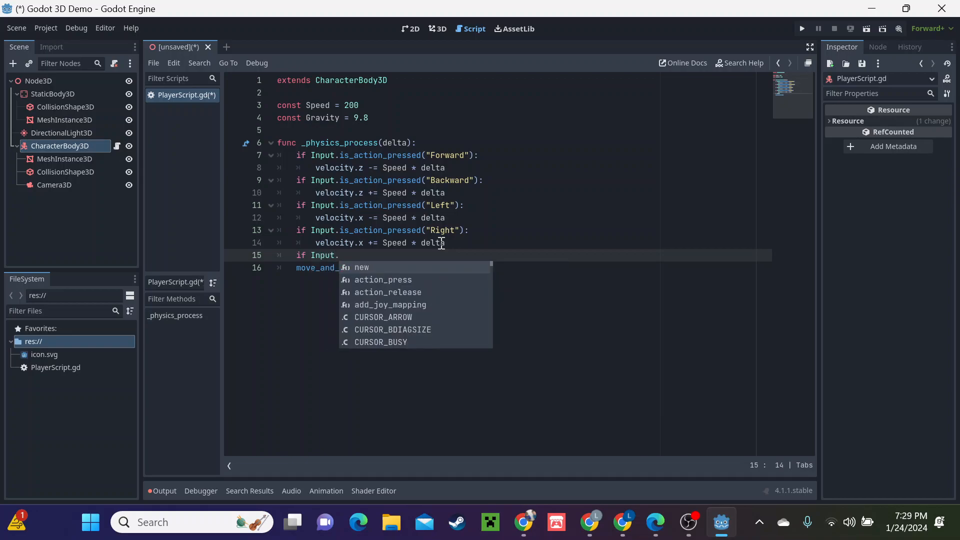
{"action": "type", "text": "is"}
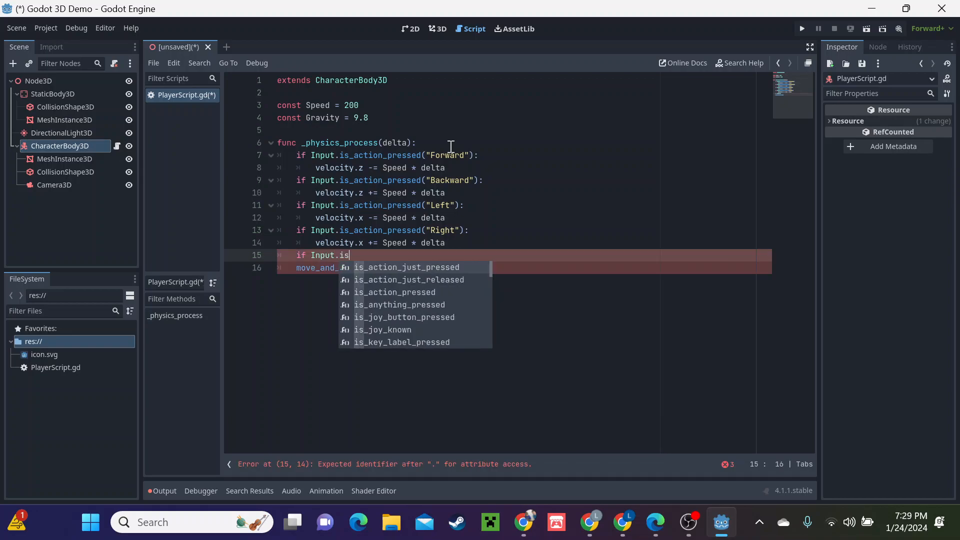
{"action": "key", "text": "Down"}
{"action": "key", "text": "Down"}
{"action": "key", "text": "Return"}
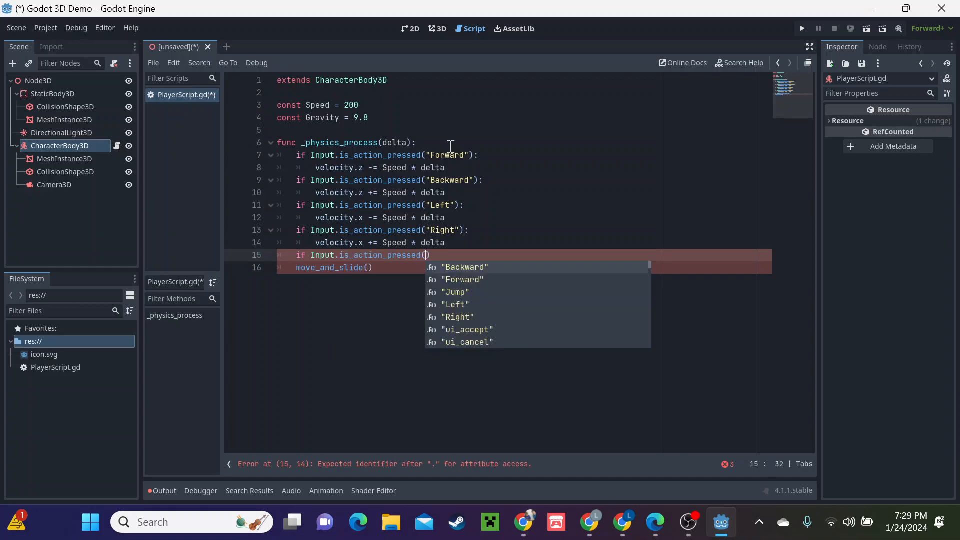
{"action": "type", "text": "\"Jump\""}
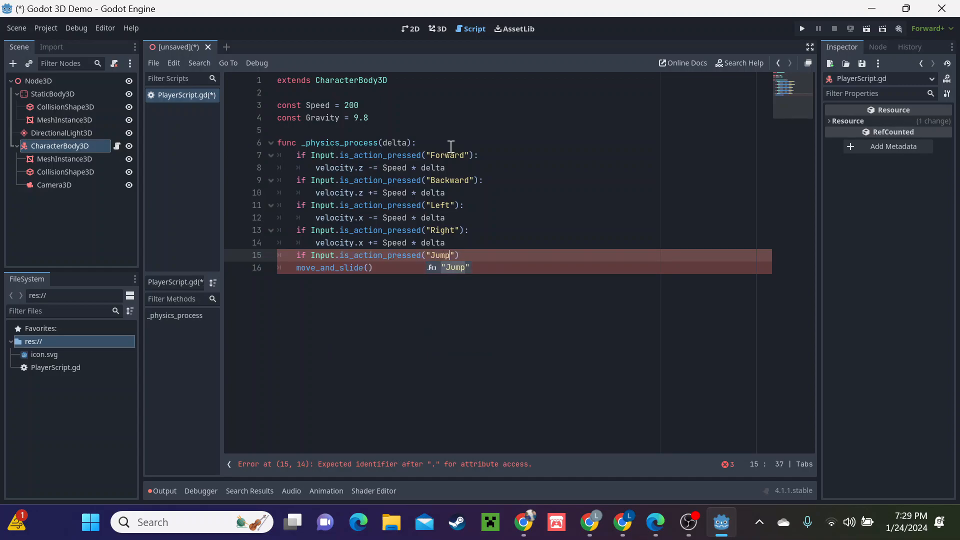
{"action": "type", "text": ")"}
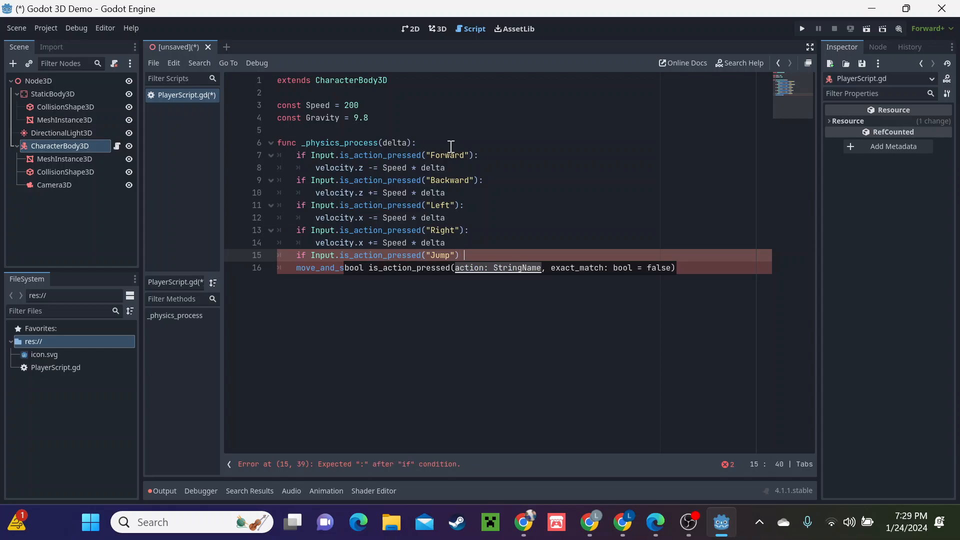
- Extend the Jump condition with and get_slide_collision_count() > 0
{"action": "type", "text": " and"}
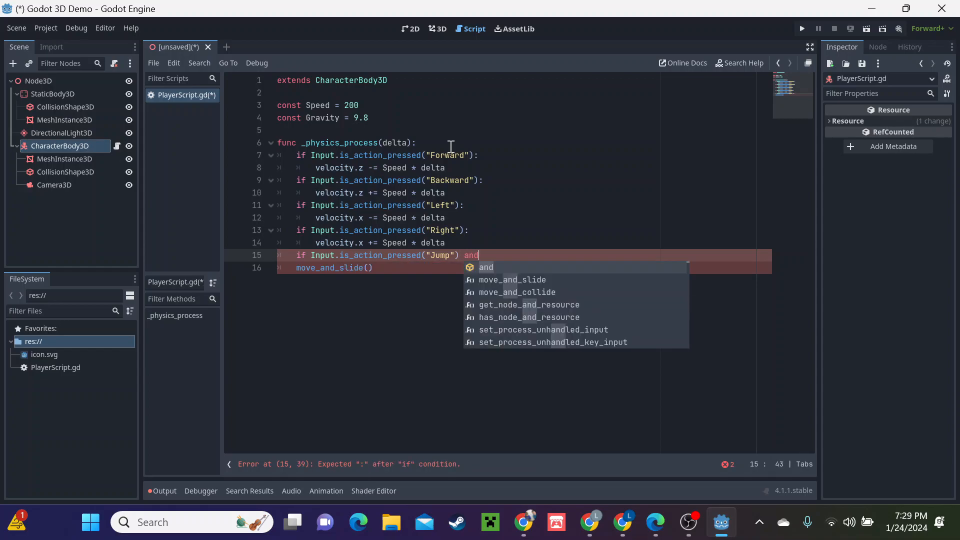
{"action": "type", "text": " g"}
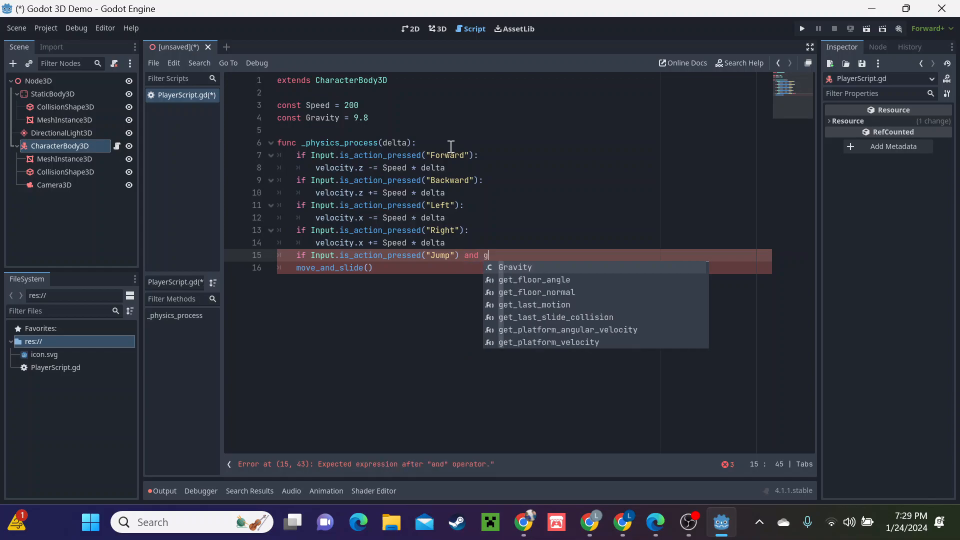
{"action": "type", "text": "et_slide"}
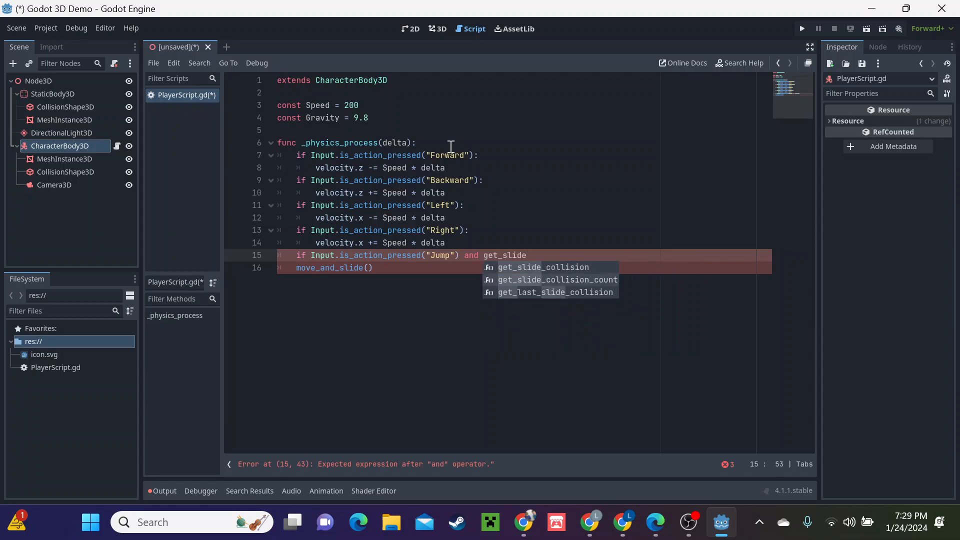
{"action": "key", "text": "Down"}
{"action": "key", "text": "Return"}
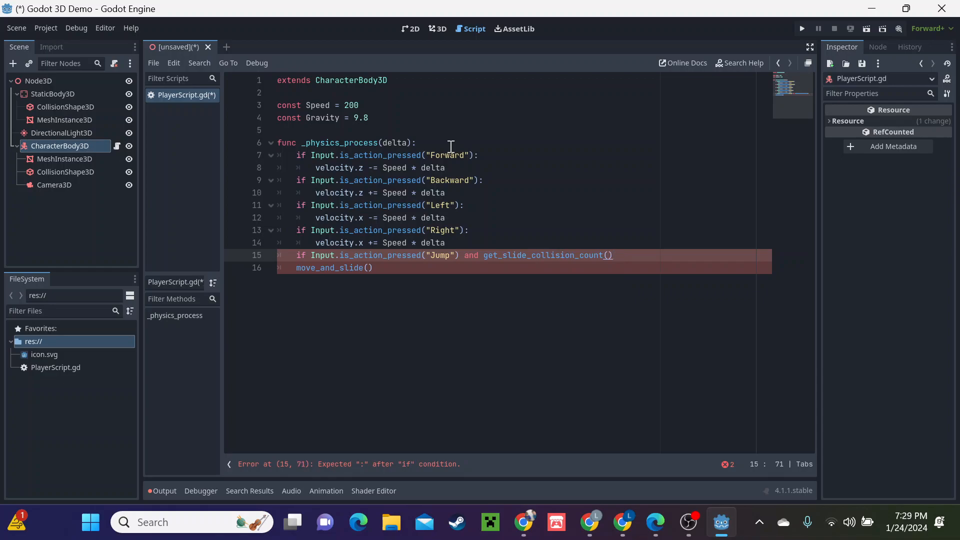
{"action": "type", "text": "> 0"}
- Complete the Jump condition with and velocity.y <= 1: and open its indented body line
{"action": "type", "text": "and"}
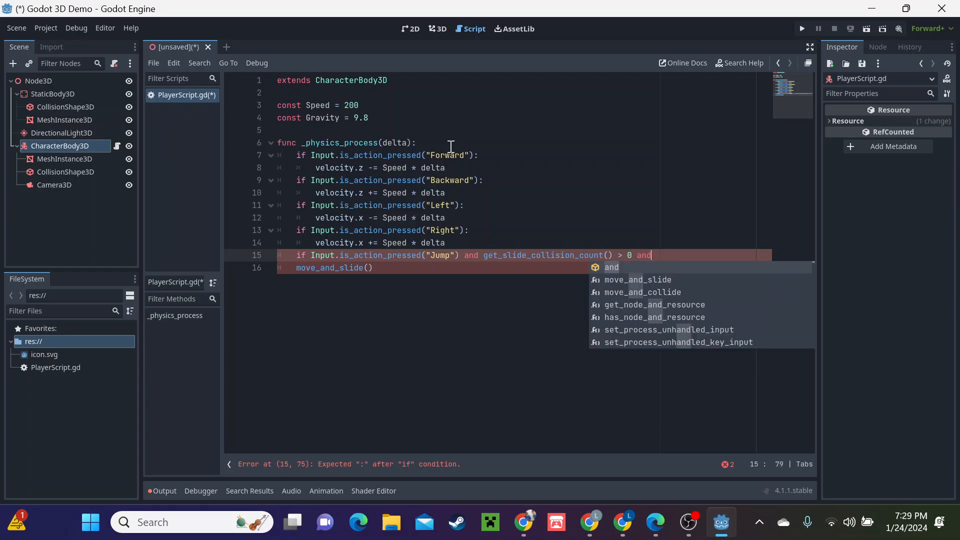
{"action": "type", "text": " velocity."}
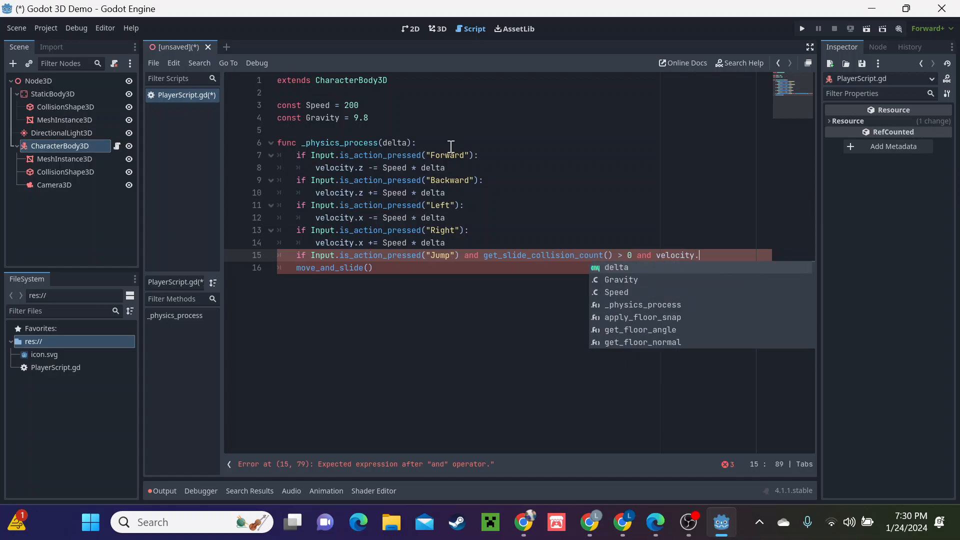
{"action": "type", "text": "y <= 1"}
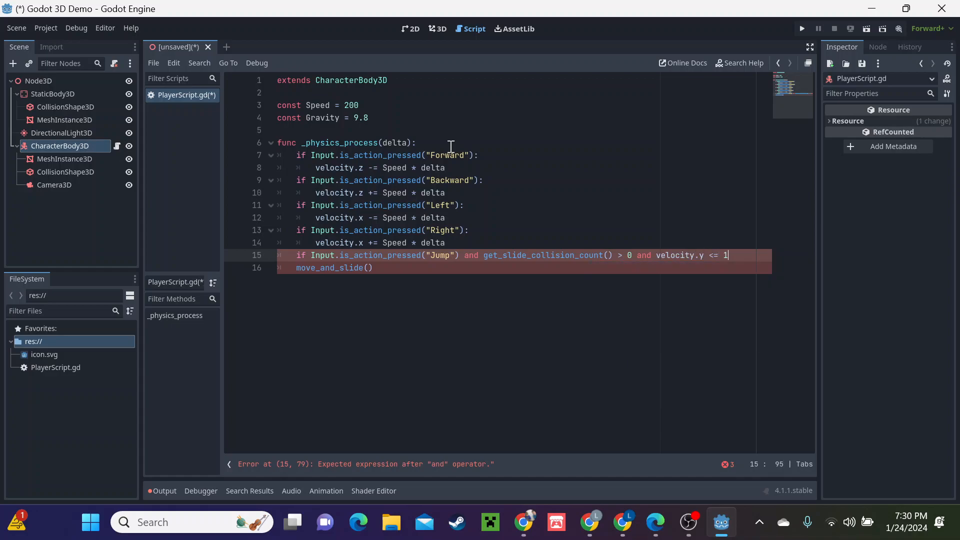
{"action": "type", "text": ":"}
{"action": "key", "text": "Return"}
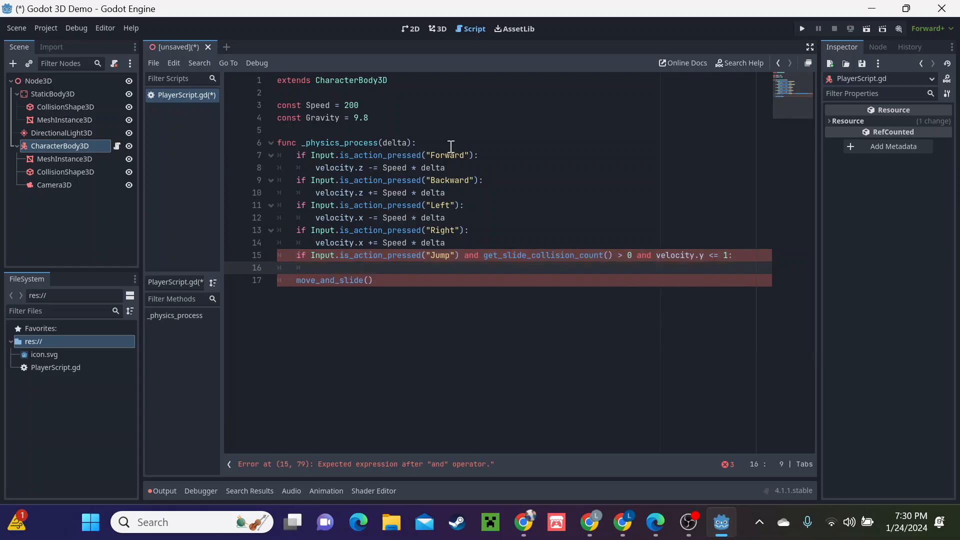
- Write the Jump block's body as velocity.y += Speed * delta * 25
{"action": "type", "text": "vel"}
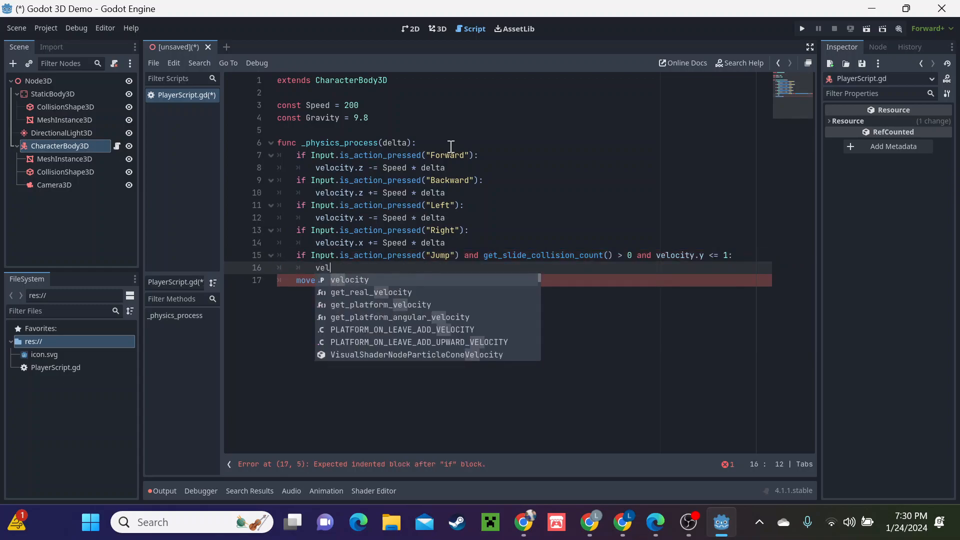
{"action": "type", "text": "ocity.y"}
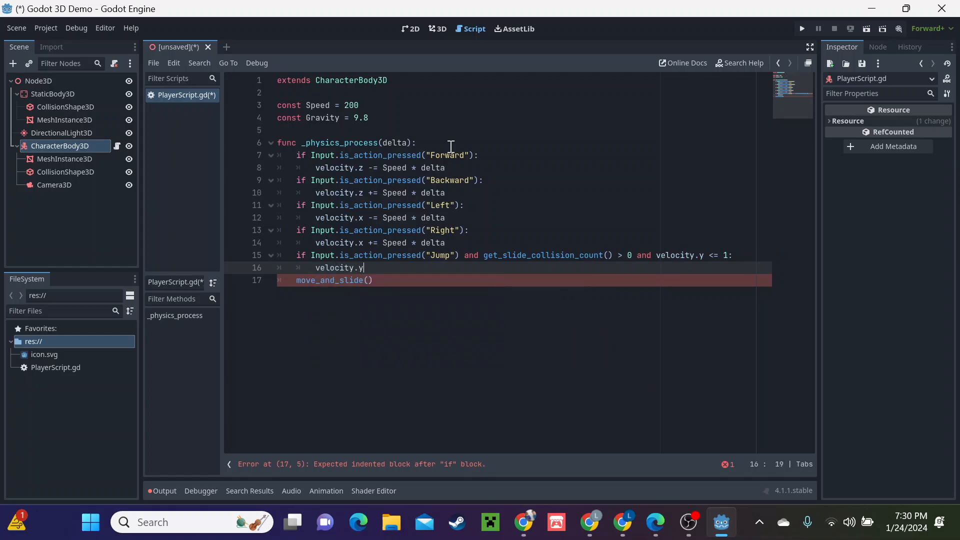
{"action": "type", "text": " += Speed * delta "}
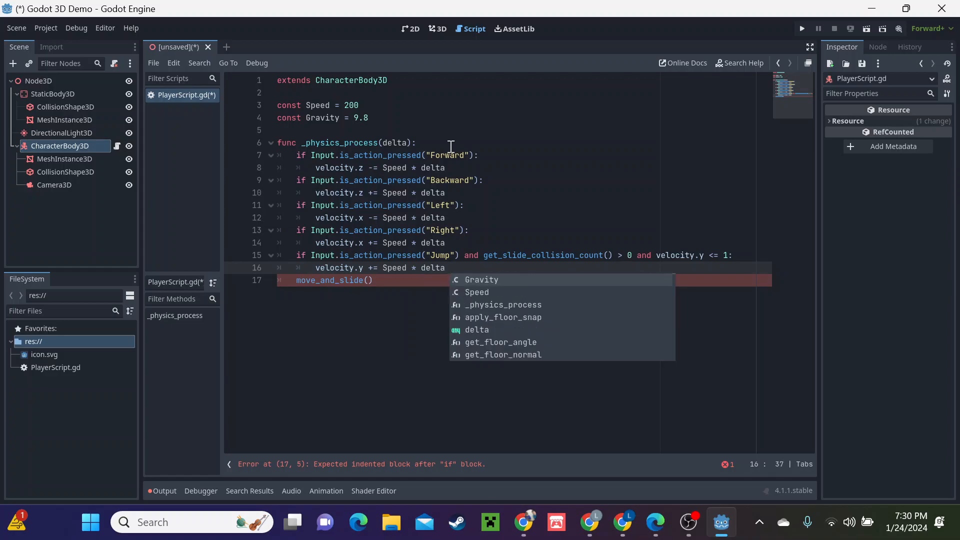
{"action": "type", "text": "* 25"}
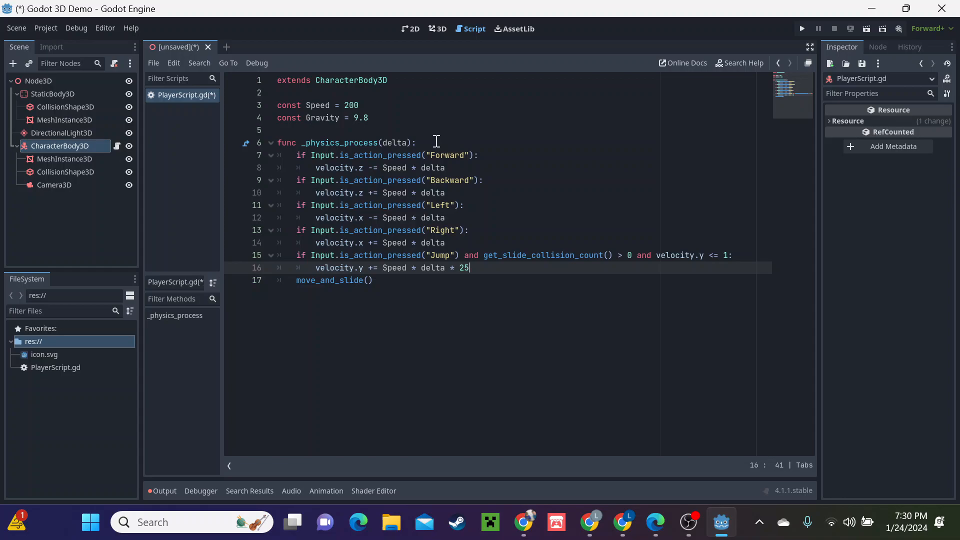
- Insert the gravity line velocity.y -= Gravity/2 as the first statement of _physics_process
{"action": "left_click", "coordinate": [439, 143]}
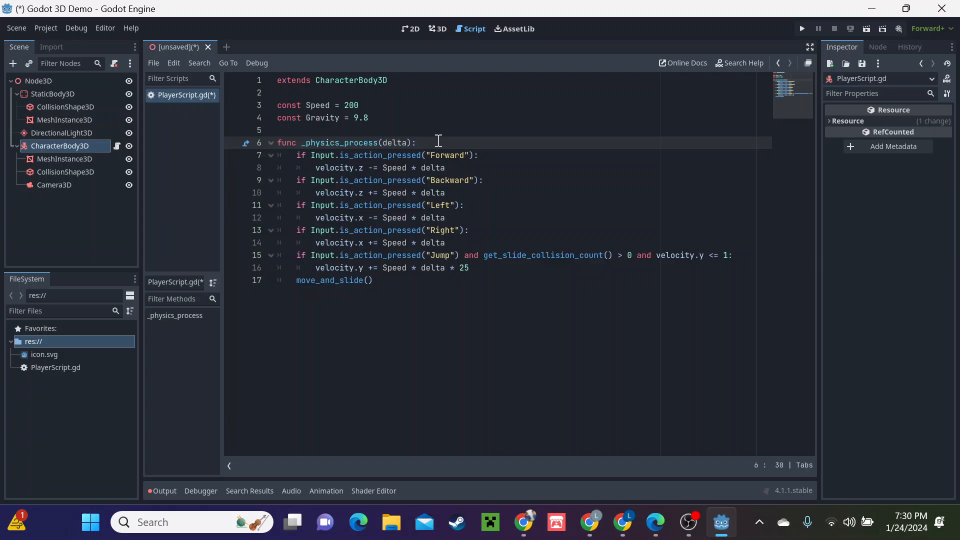
{"action": "key", "text": "Return"}
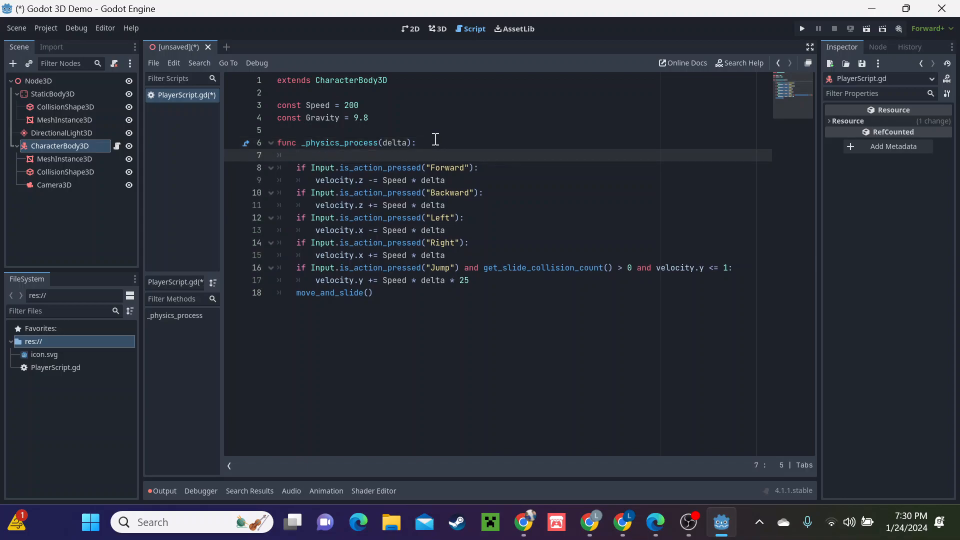
{"action": "type", "text": "veloci"}
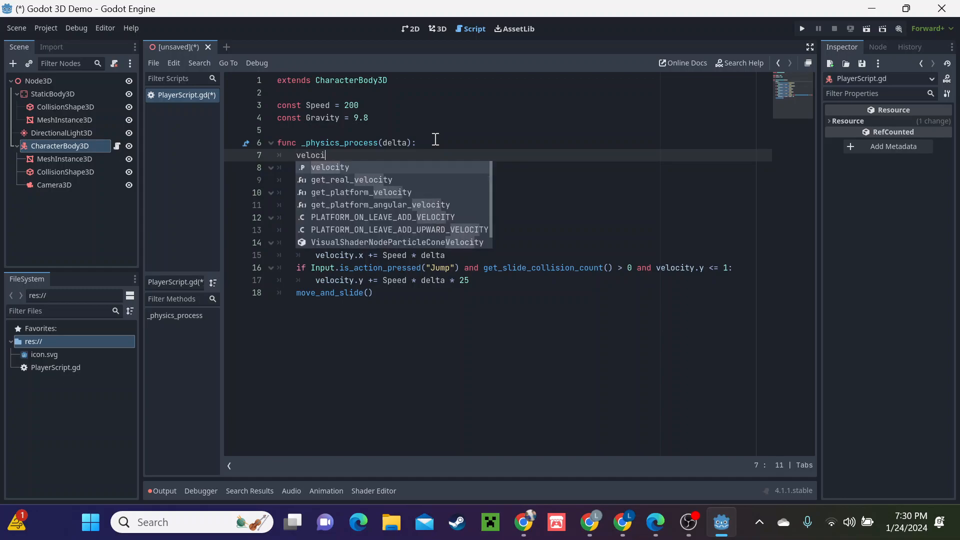
{"action": "type", "text": "ty.y"}
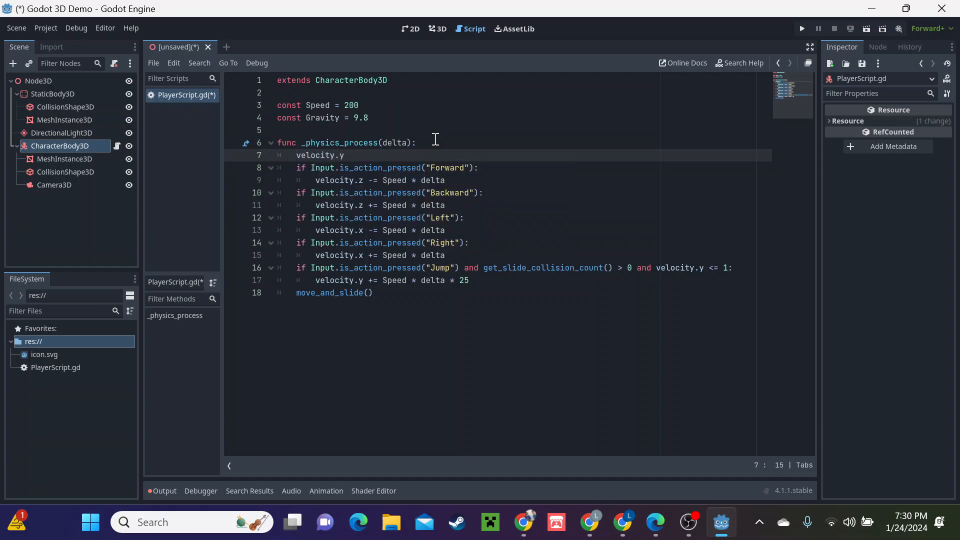
{"action": "type", "text": " -= "}
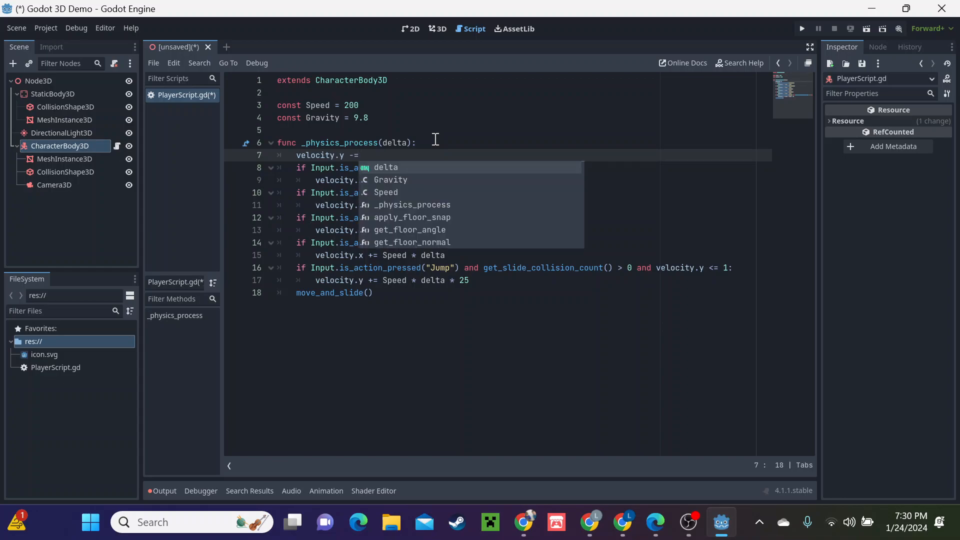
{"action": "type", "text": "Grav"}
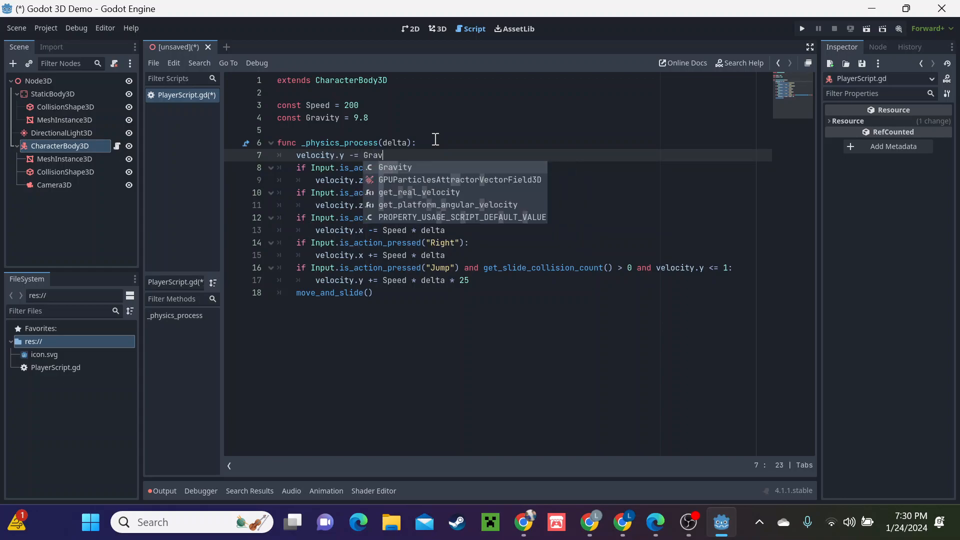
{"action": "type", "text": "ity/2"}
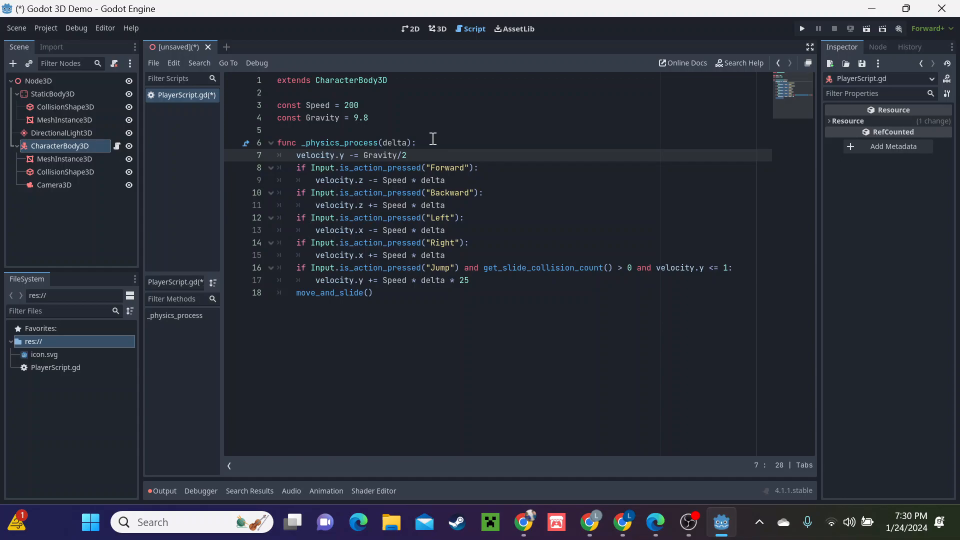
- Below move_and_slide(), add the lines velocity.z = 0 and velocity.x = 0 to reset horizontal movement each frame
{"action": "left_click", "coordinate": [526, 289]}
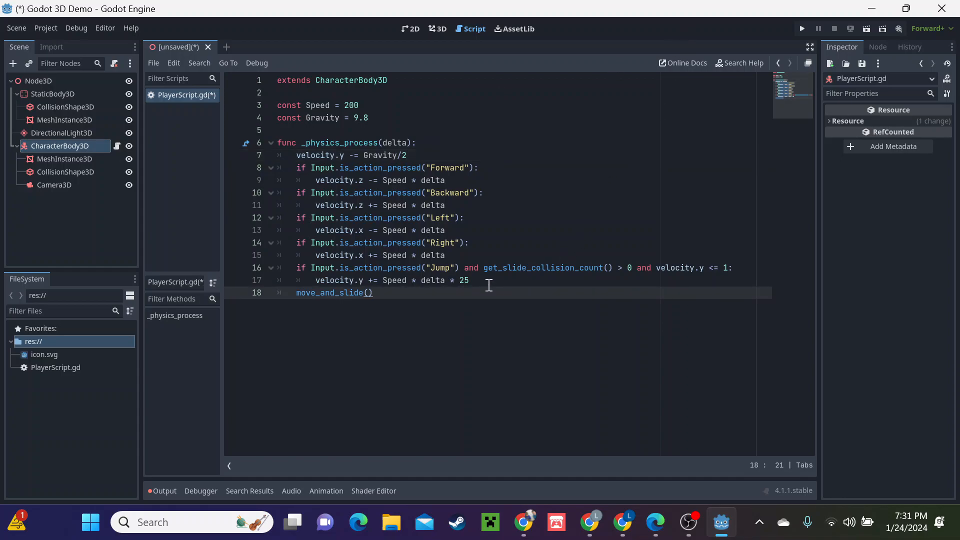
{"action": "key", "text": "Return"}
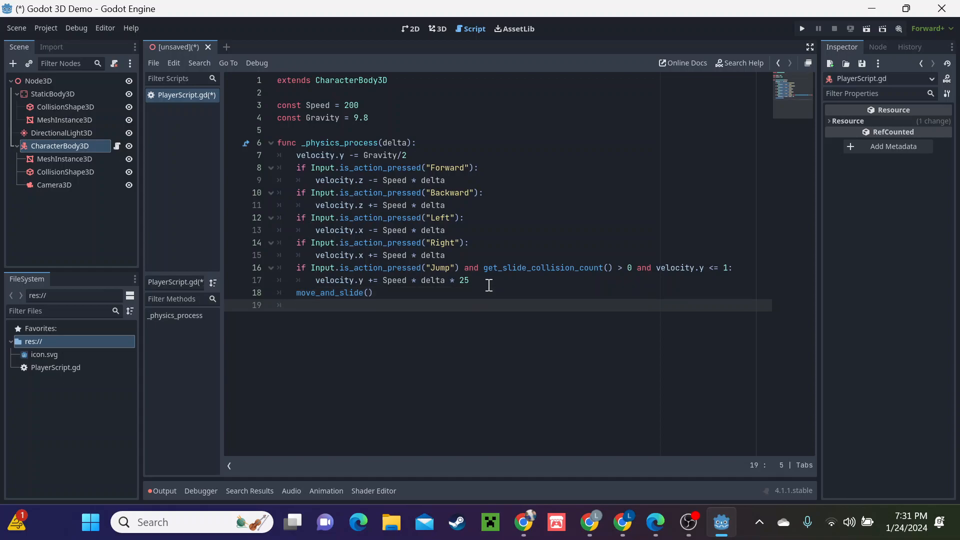
{"action": "type", "text": "velo"}
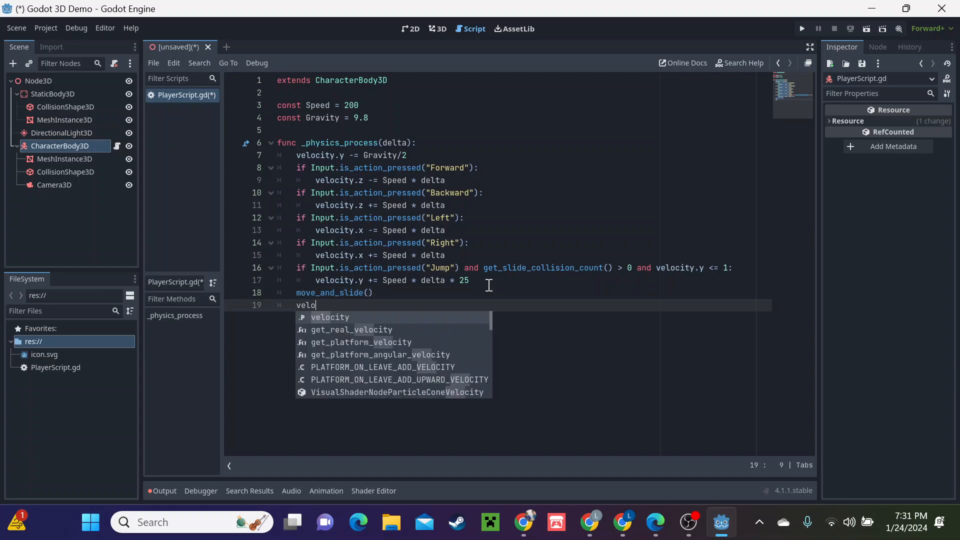
{"action": "type", "text": "city"}
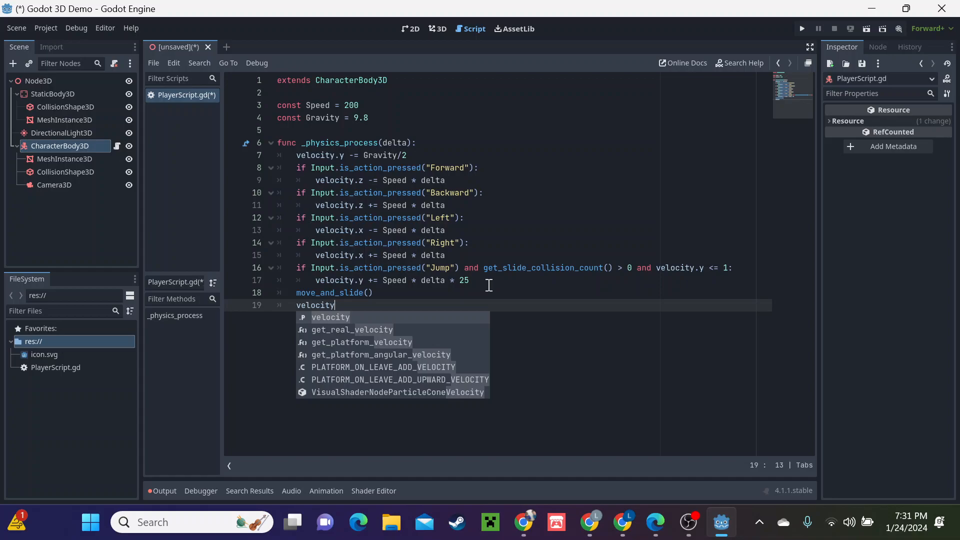
{"action": "type", "text": ".z"}
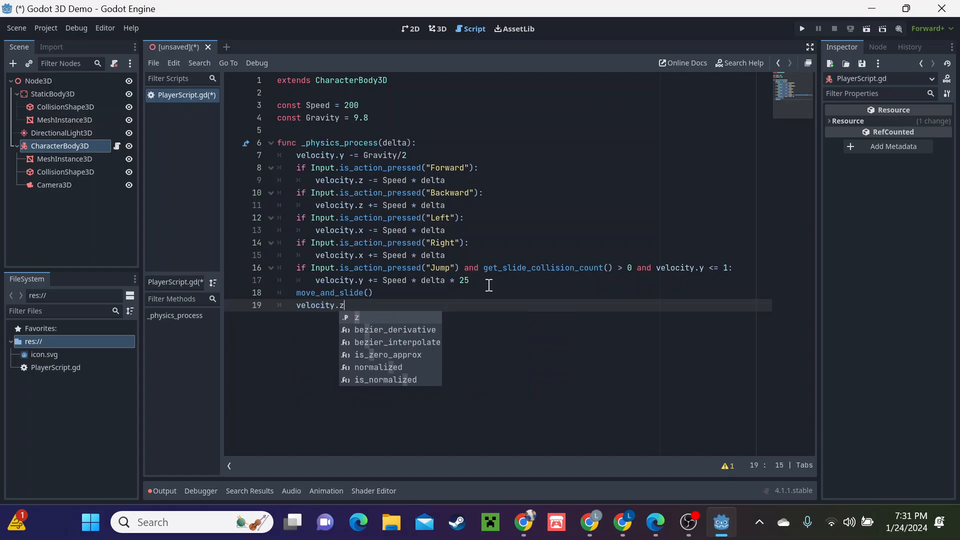
{"action": "type", "text": " = 0"}
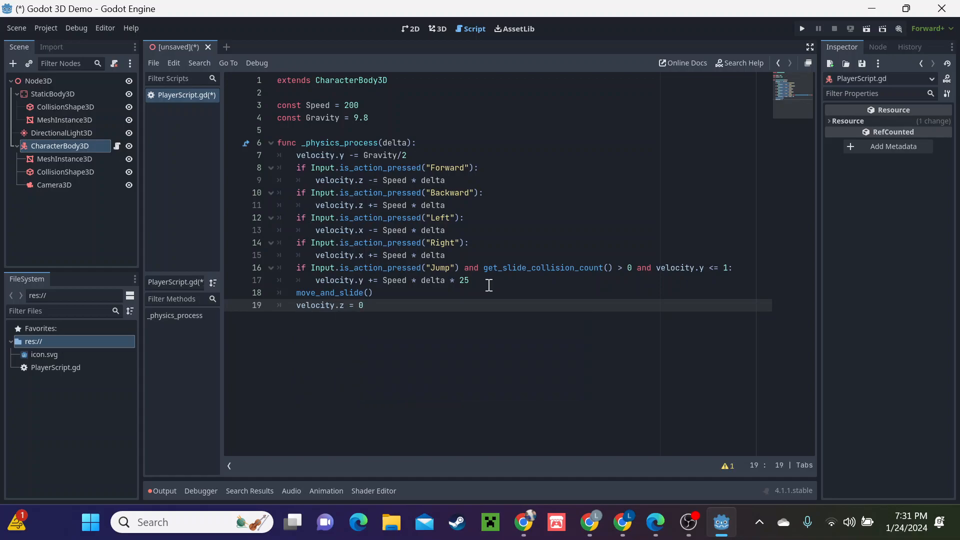
{"action": "key", "text": "Return"}
{"action": "type", "text": "velocity"}
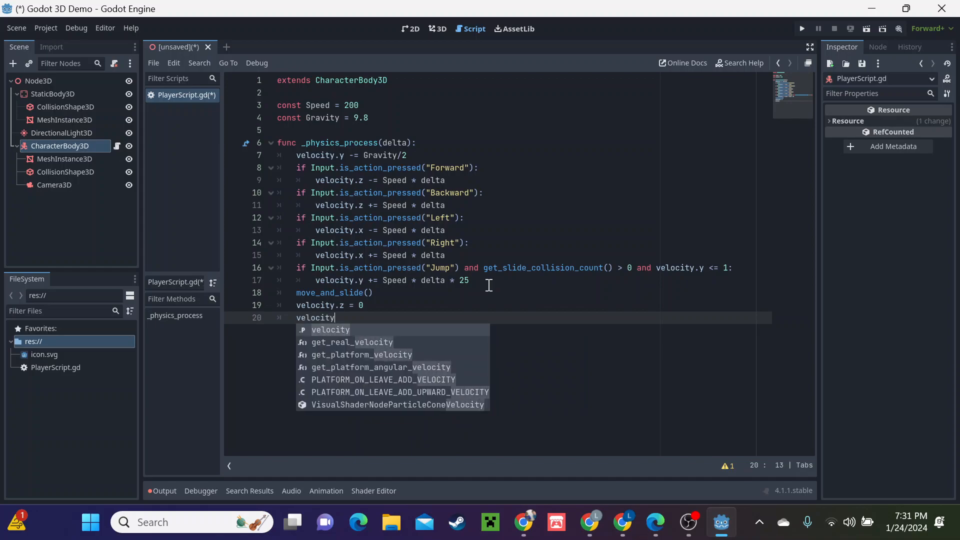
{"action": "type", "text": ".x = 0"}
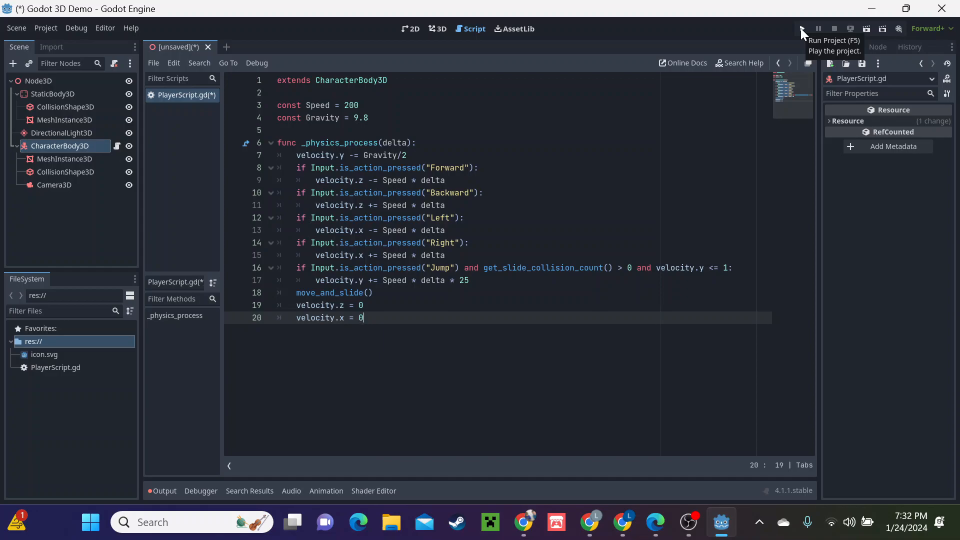
- Test-run the project using the current scene as the main scene, saved as MainScene.tscn, and stop the run
{"action": "left_click", "coordinate": [801, 29]}
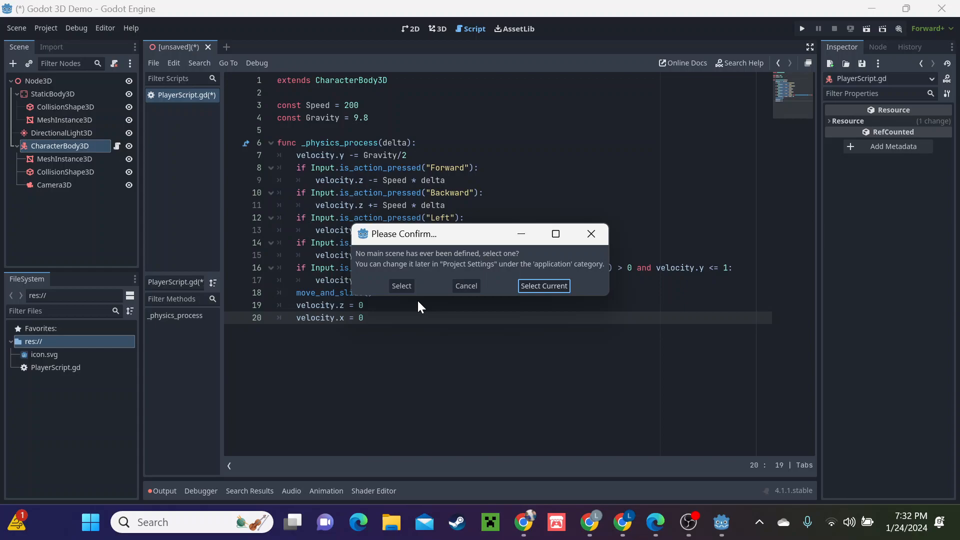
{"action": "left_click", "coordinate": [556, 288]}
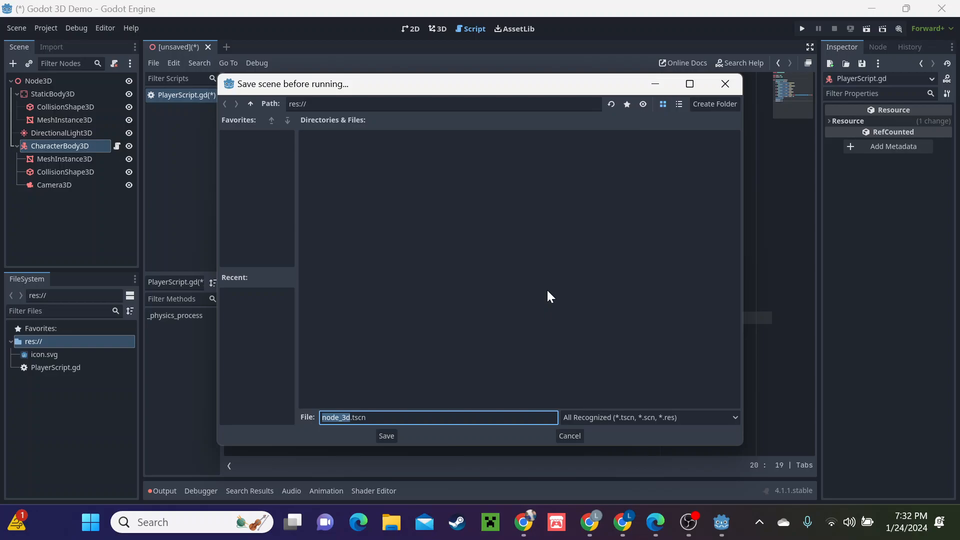
{"action": "type", "text": "MainScene"}
{"action": "left_click", "coordinate": [385, 436]}
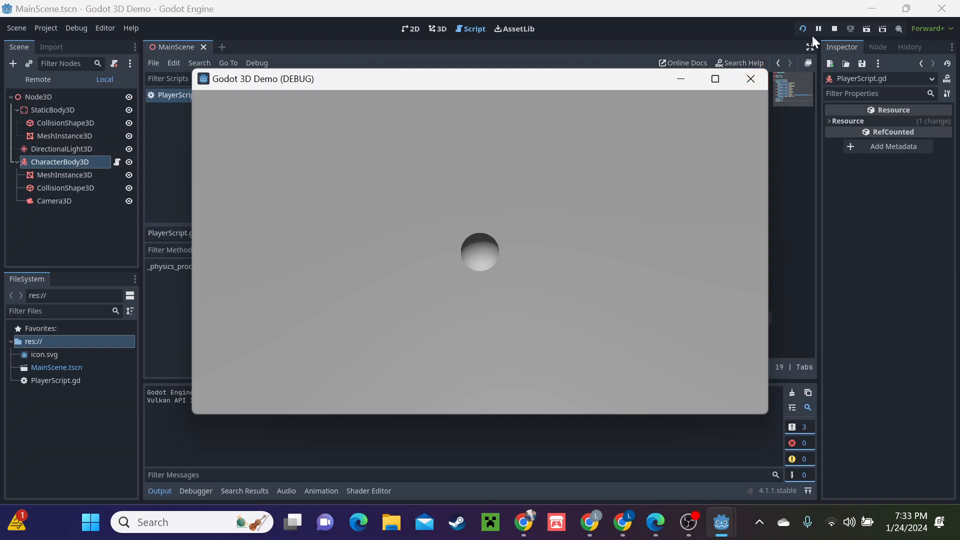
{"action": "left_click", "coordinate": [833, 30]}
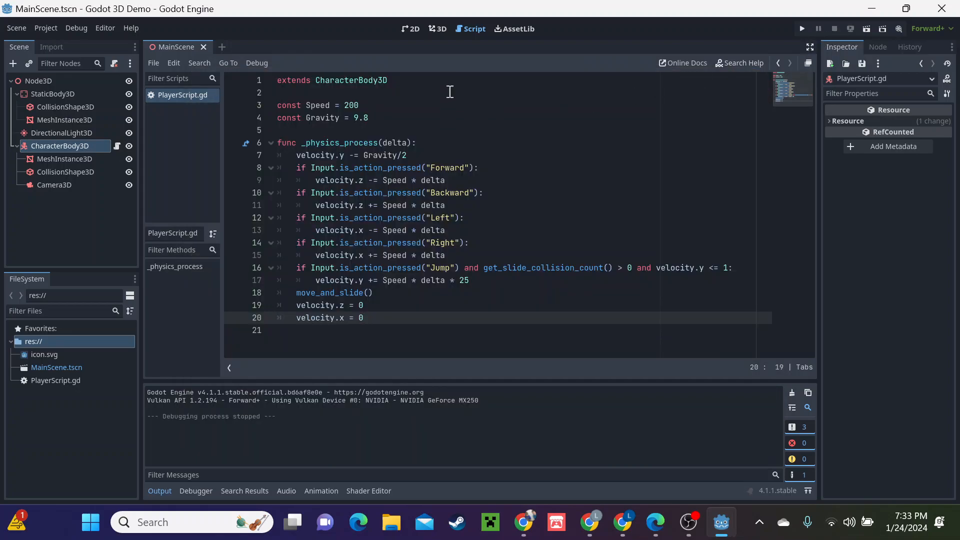
{"action": "left_click", "coordinate": [434, 29]}
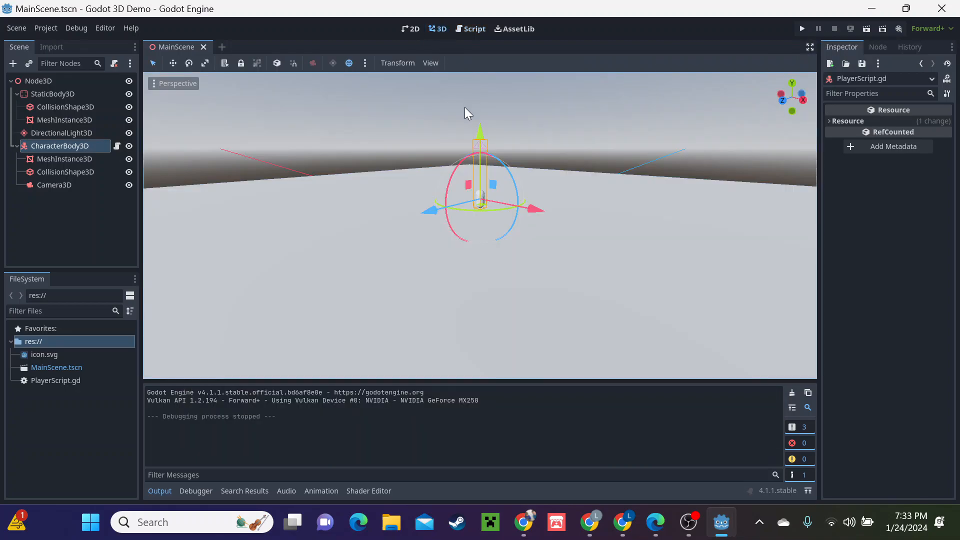
{"action": "left_click", "coordinate": [33, 77]}
{"action": "right_click", "coordinate": [35, 77]}
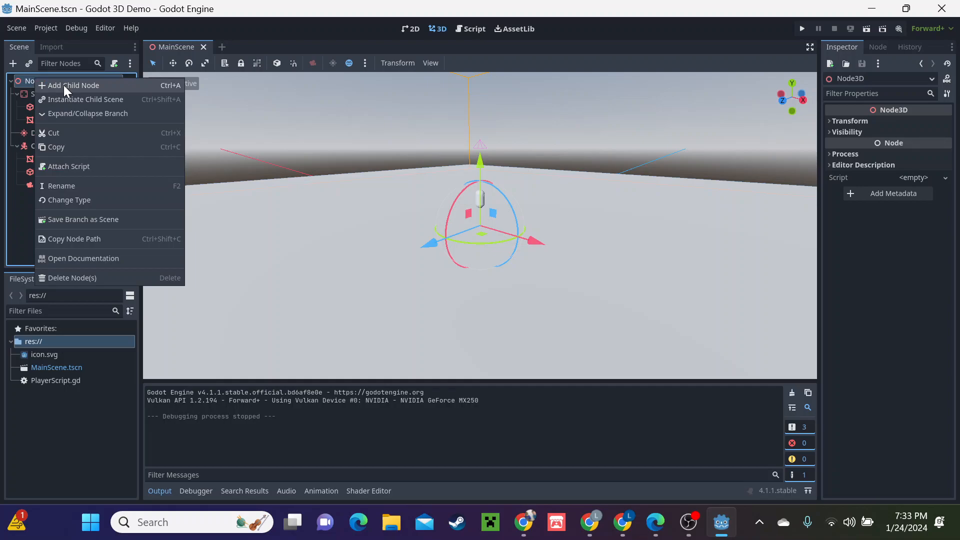
{"action": "left_click", "coordinate": [64, 85]}
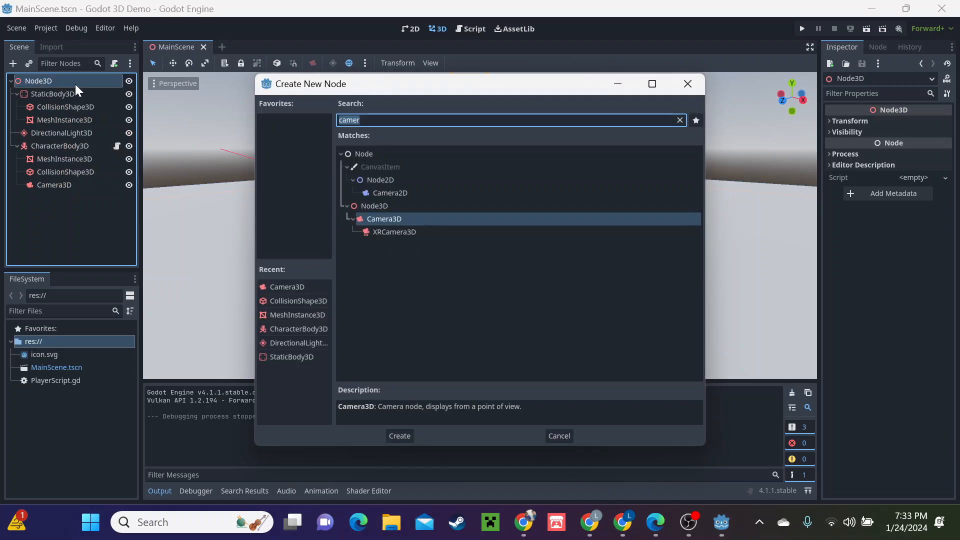
{"action": "type", "text": "rigid"}
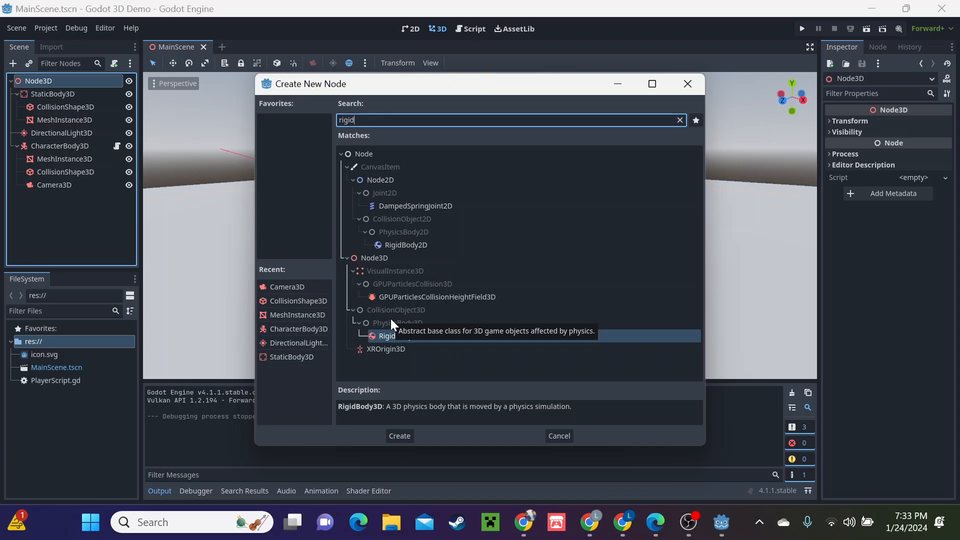
{"action": "left_click", "coordinate": [688, 85]}
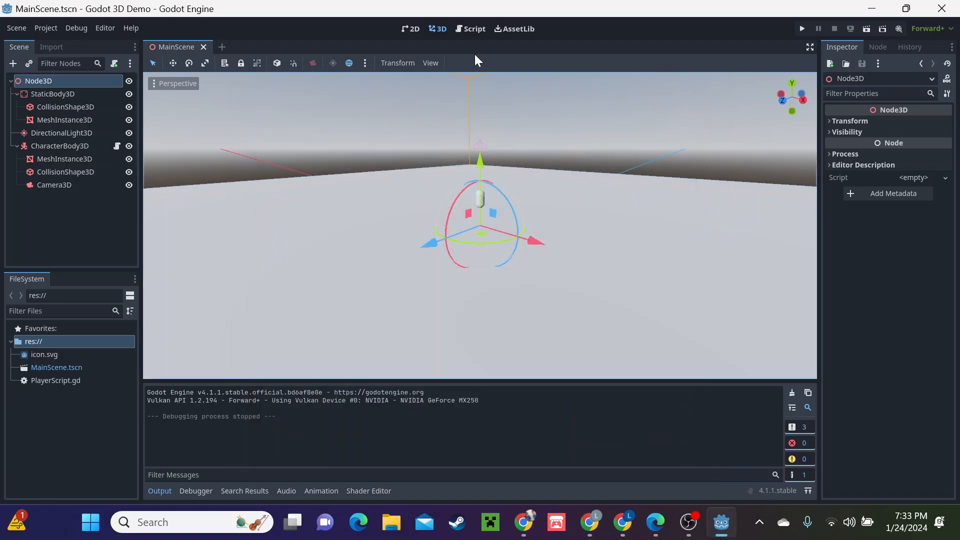
{"action": "left_click", "coordinate": [473, 28]}
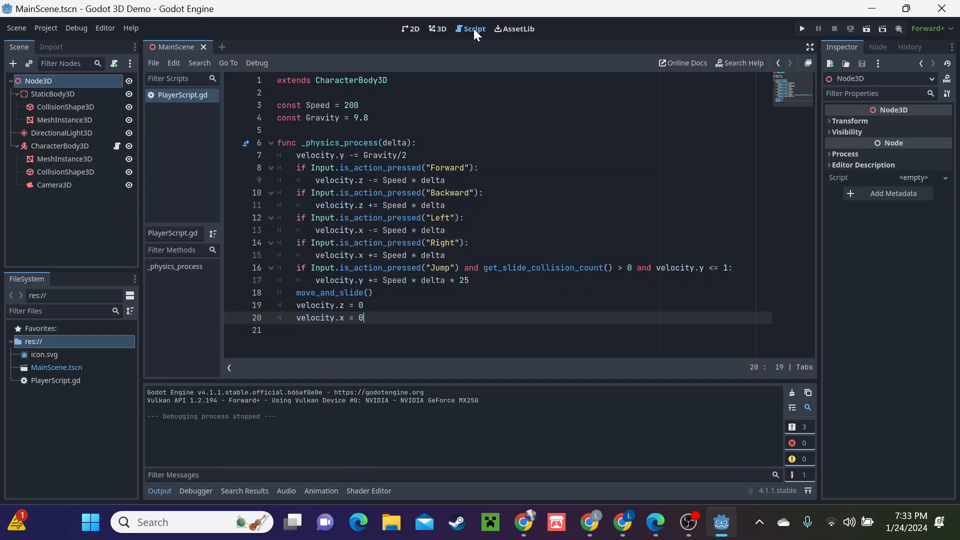
{"action": "left_click", "coordinate": [438, 29]}
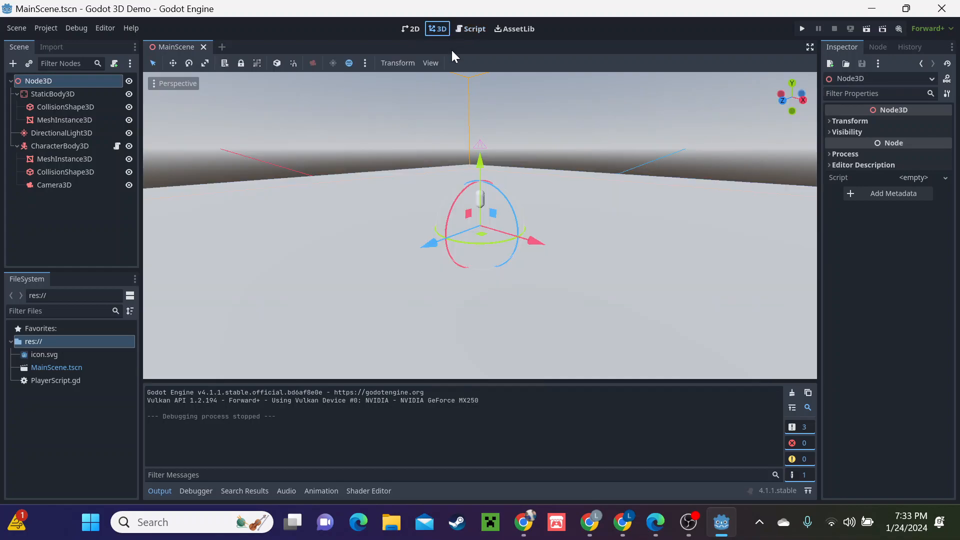
- Add a RigidBody3D as a child of the root Node3D in the 3D scene
{"action": "right_click", "coordinate": [111, 81]}
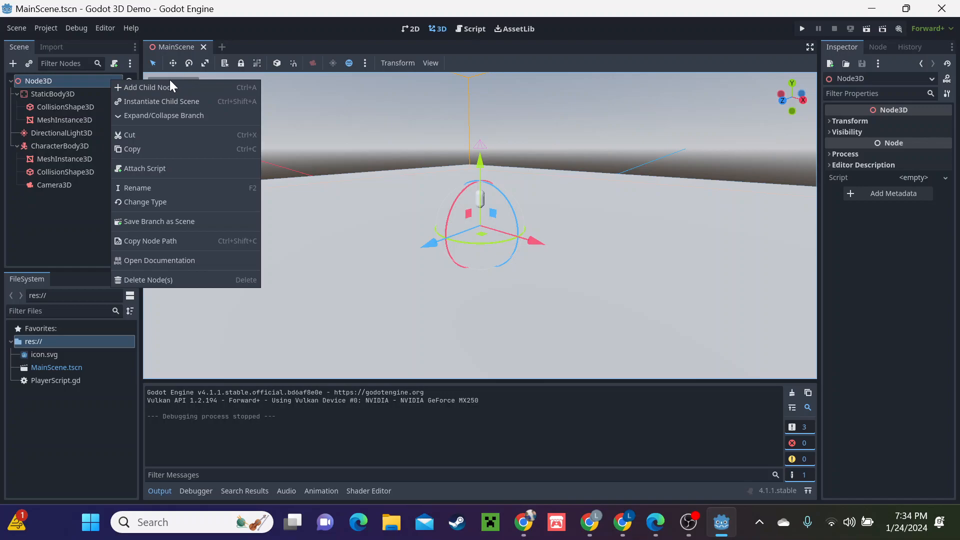
{"action": "left_click", "coordinate": [163, 89]}
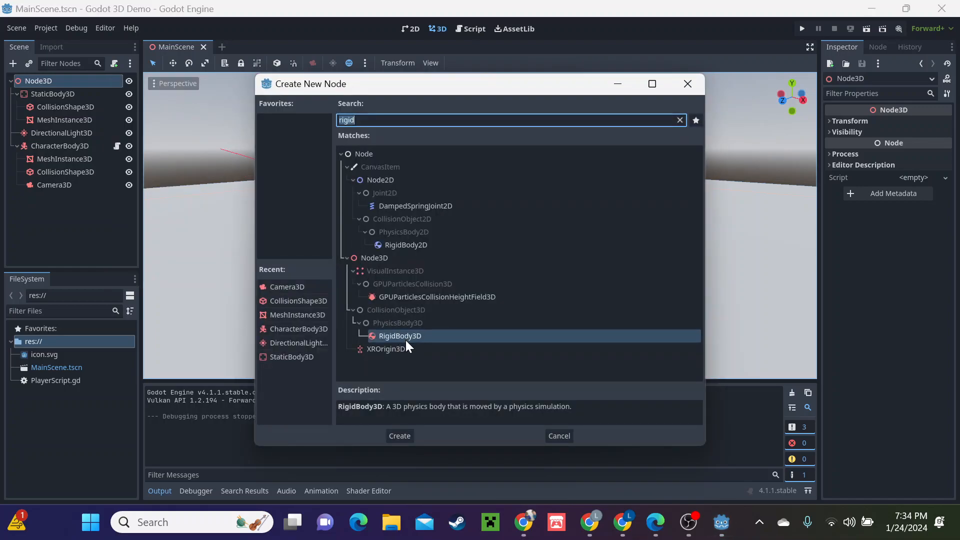
{"action": "left_click", "coordinate": [399, 436]}
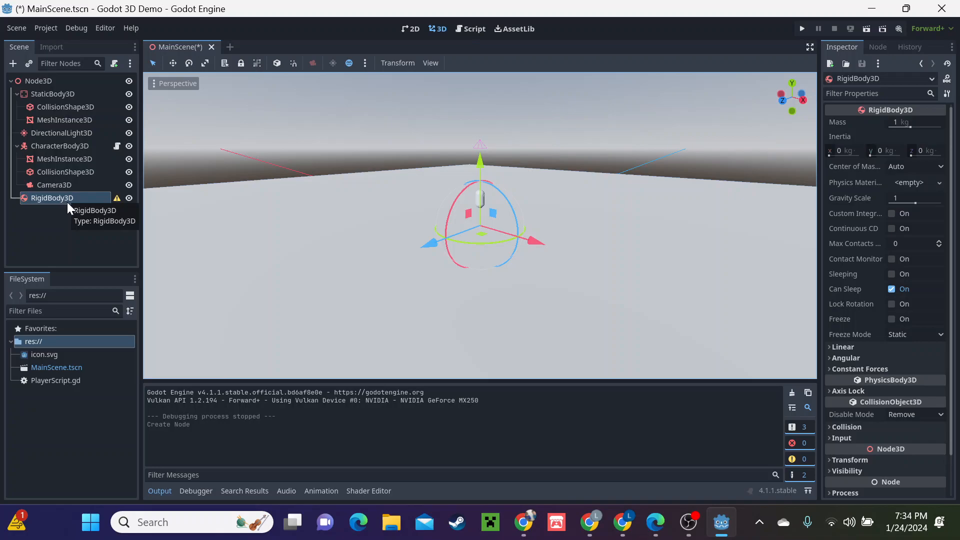
- Add a MeshInstance3D as a child of the RigidBody3D
{"action": "right_click", "coordinate": [68, 205]}
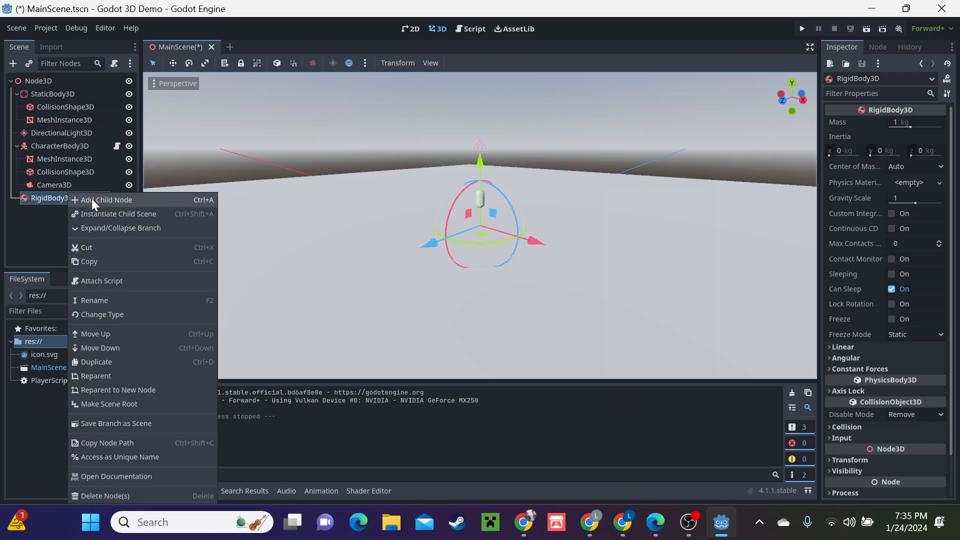
{"action": "left_click", "coordinate": [93, 199]}
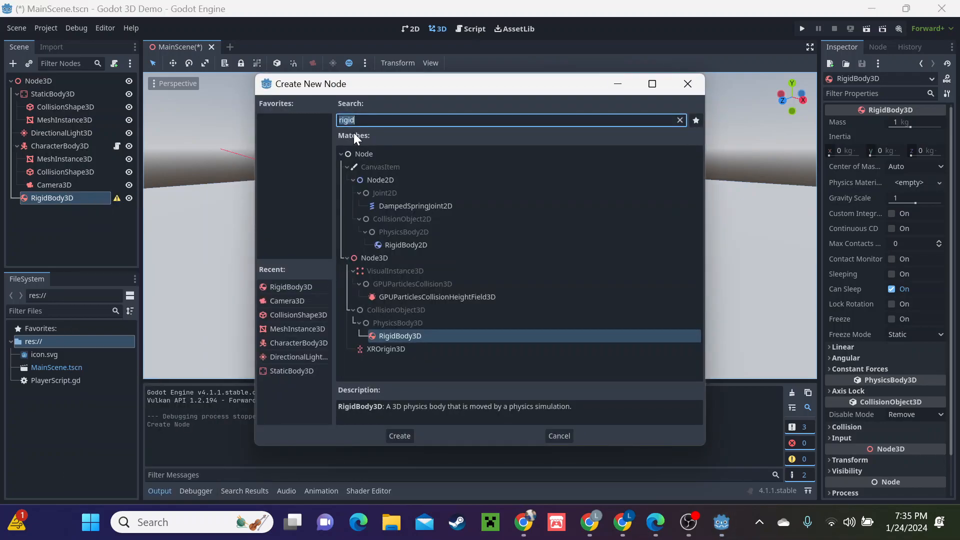
{"action": "type", "text": "mesh"}
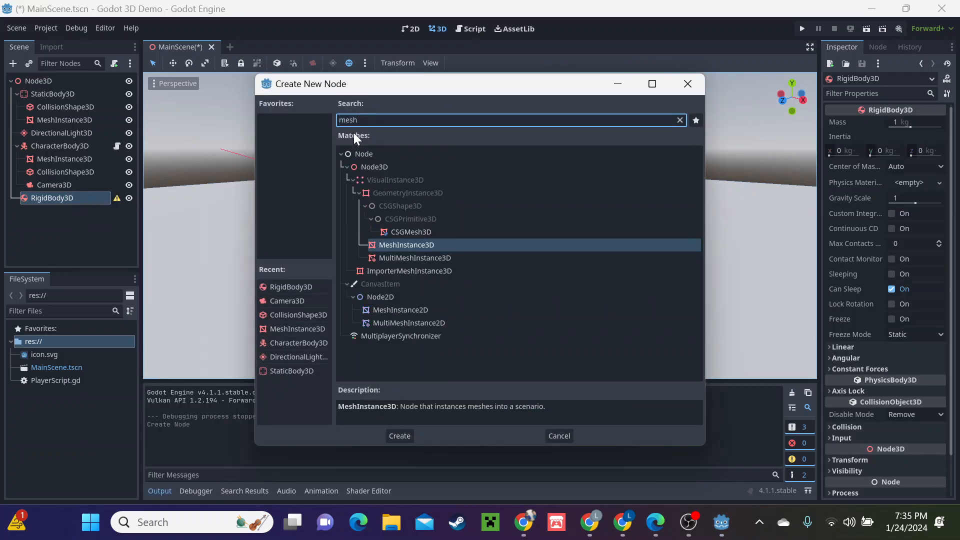
{"action": "left_click", "coordinate": [399, 436]}
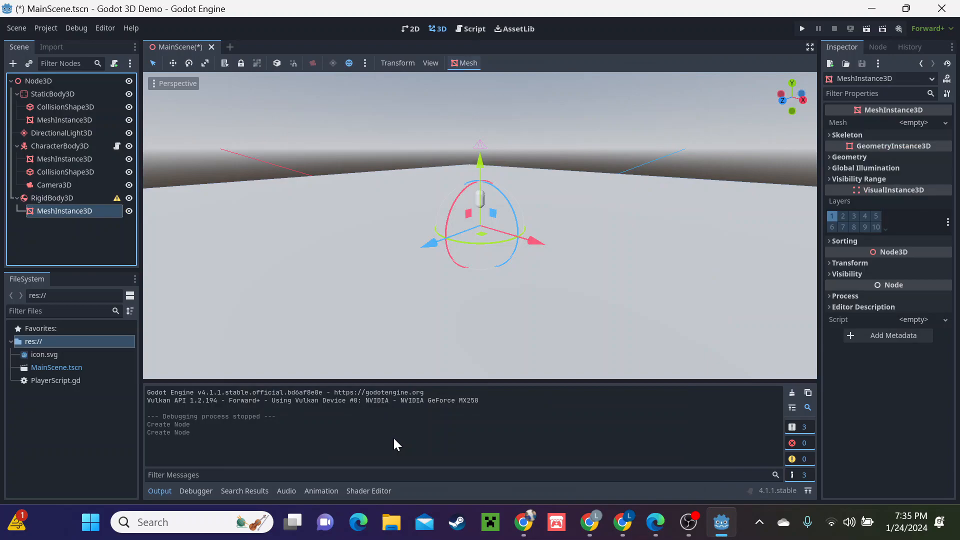
- Add a CollisionShape3D as a second child of the RigidBody3D
{"action": "left_click", "coordinate": [79, 198]}
{"action": "right_click", "coordinate": [79, 198]}
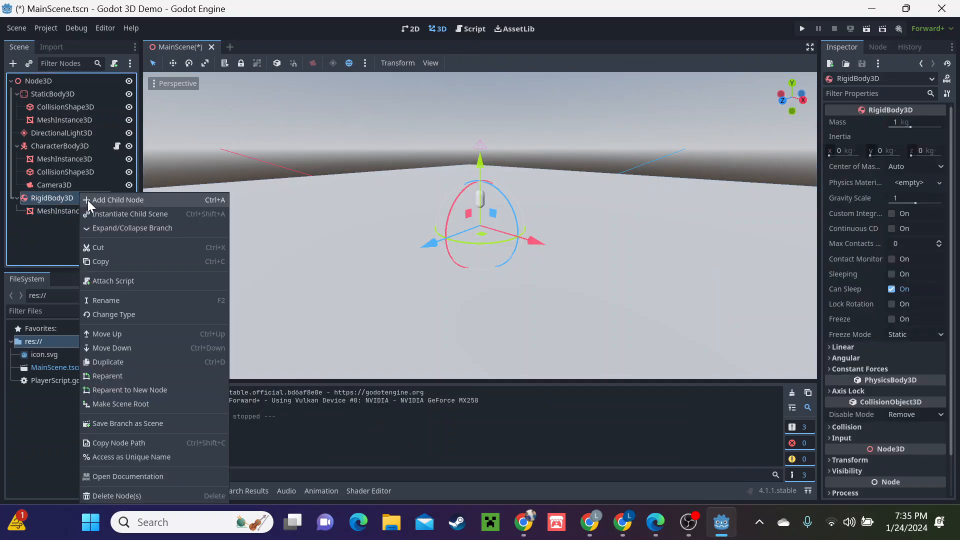
{"action": "left_click", "coordinate": [107, 204]}
{"action": "type", "text": "coll"}
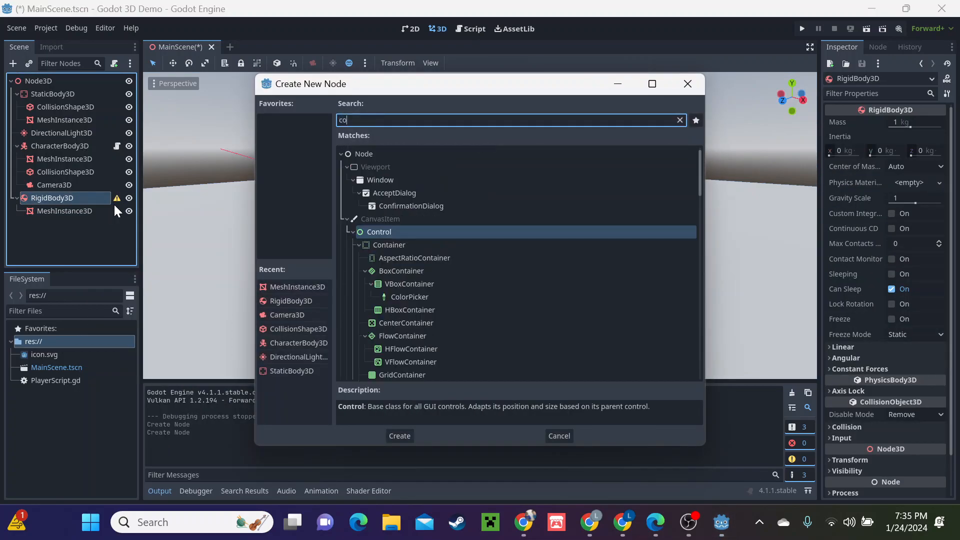
{"action": "left_click", "coordinate": [399, 436]}
- Assign a new BoxMesh to the RigidBody3D's MeshInstance3D
{"action": "left_click", "coordinate": [74, 209]}
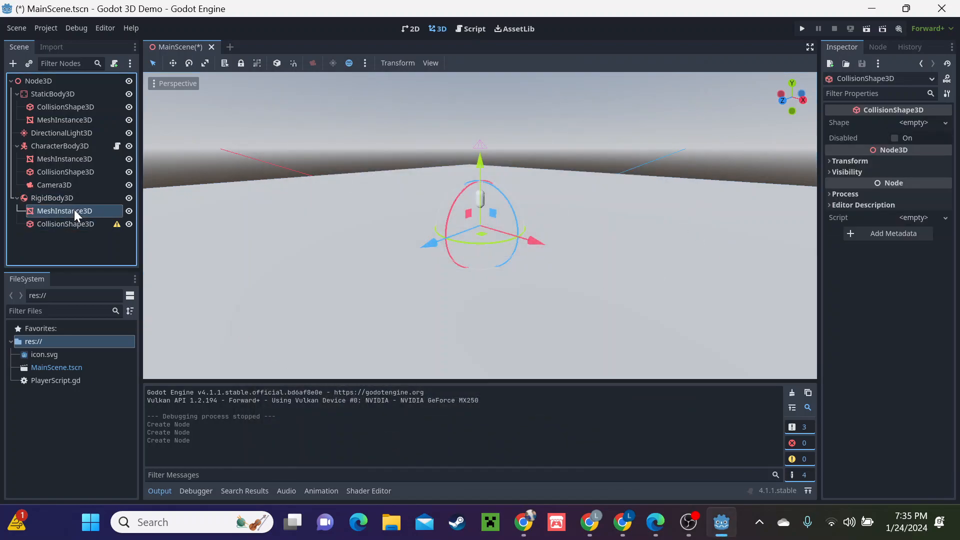
{"action": "left_click", "coordinate": [921, 123]}
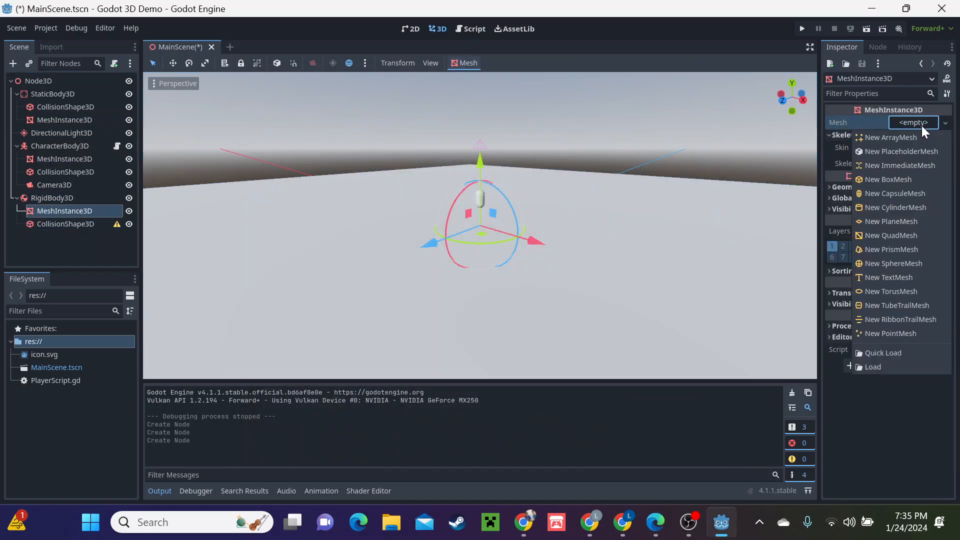
{"action": "left_click", "coordinate": [899, 180]}
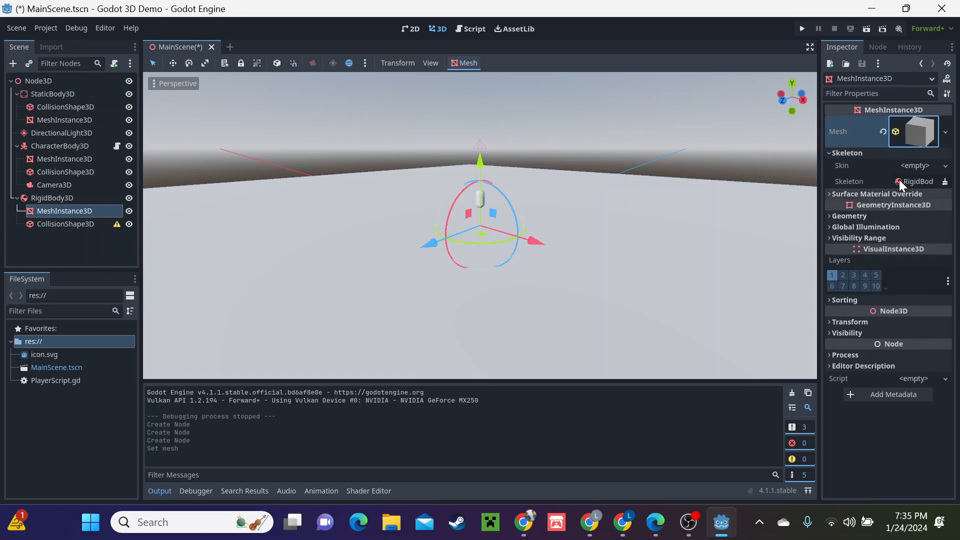
- Set the rigid body's box mesh size to 5 m in x, y and z
{"action": "left_click", "coordinate": [915, 135]}
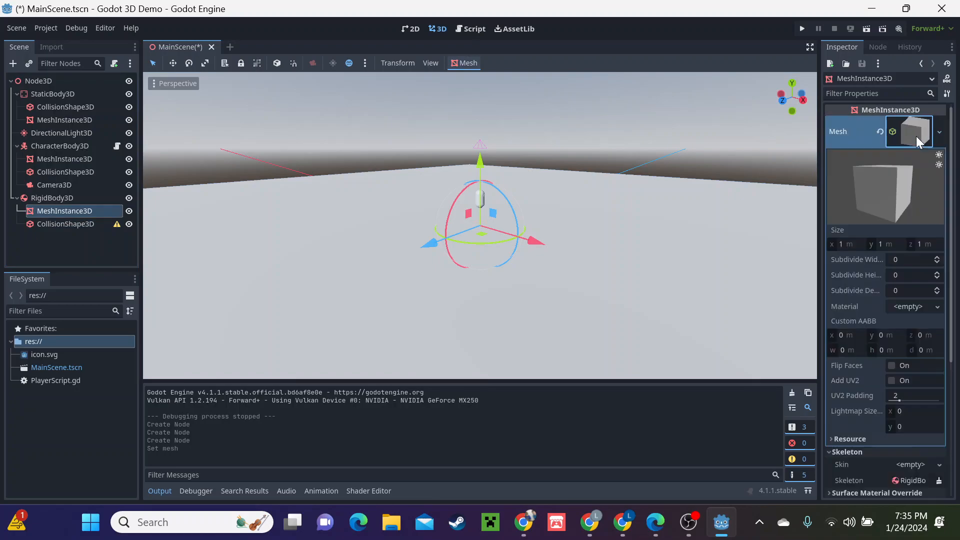
{"action": "left_click", "coordinate": [843, 239]}
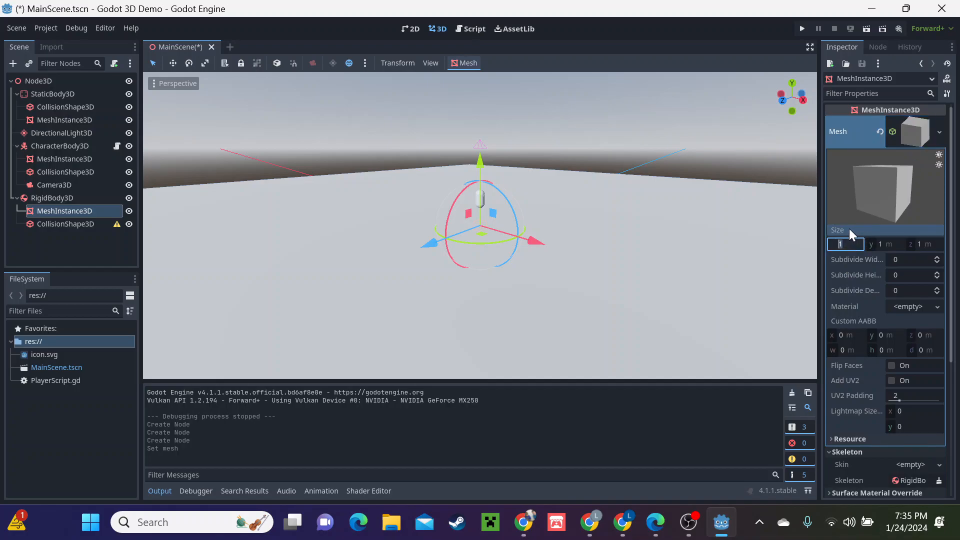
{"action": "type", "text": "5"}
{"action": "left_click", "coordinate": [878, 243]}
{"action": "type", "text": "5"}
{"action": "left_click", "coordinate": [920, 244]}
{"action": "type", "text": "5"}
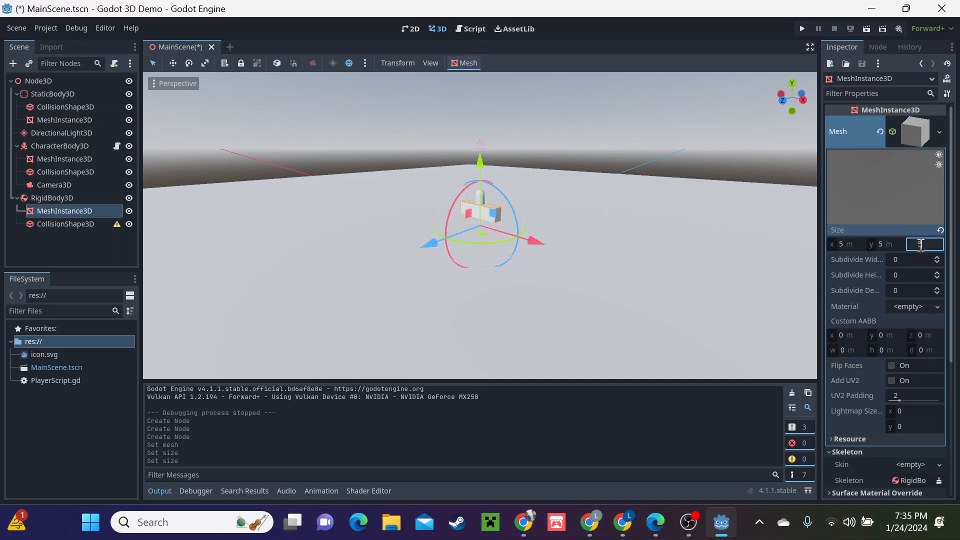
{"action": "key", "text": "Return"}
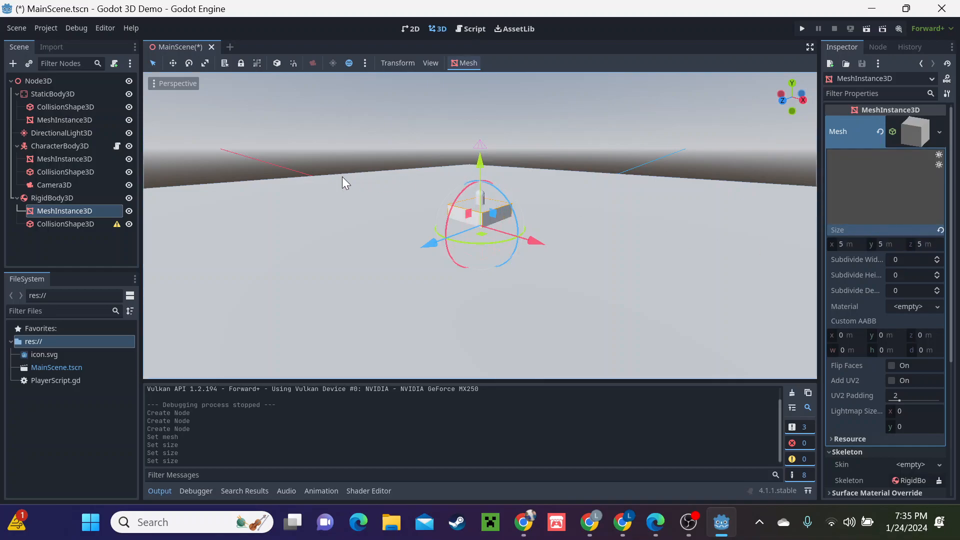
- Assign a new BoxShape3D to the RigidBody3D's CollisionShape3D
{"action": "left_click", "coordinate": [94, 223]}
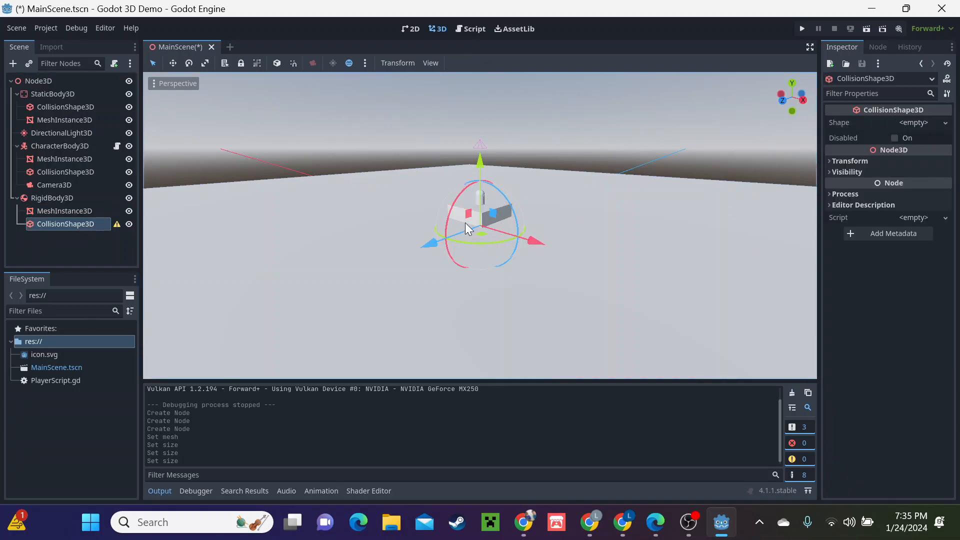
{"action": "left_click", "coordinate": [915, 124]}
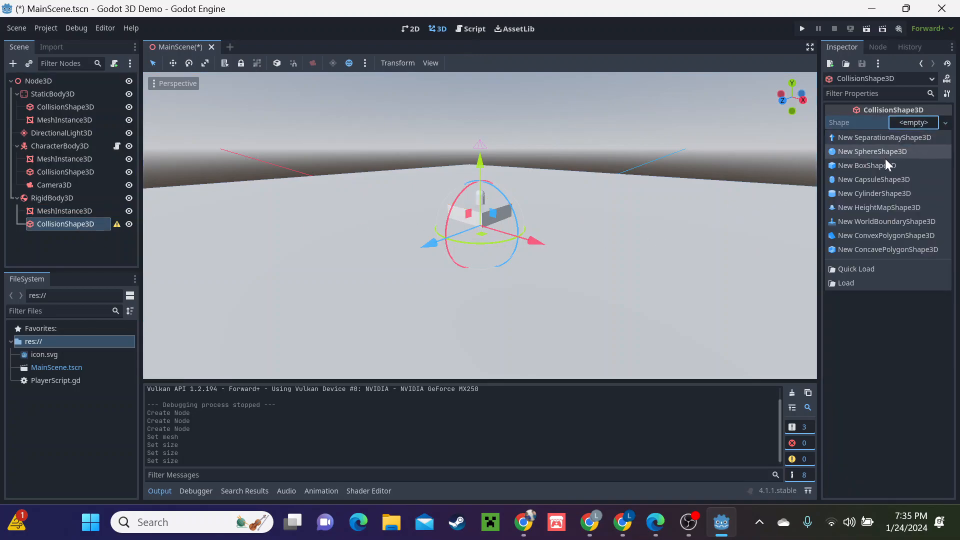
{"action": "left_click", "coordinate": [866, 167]}
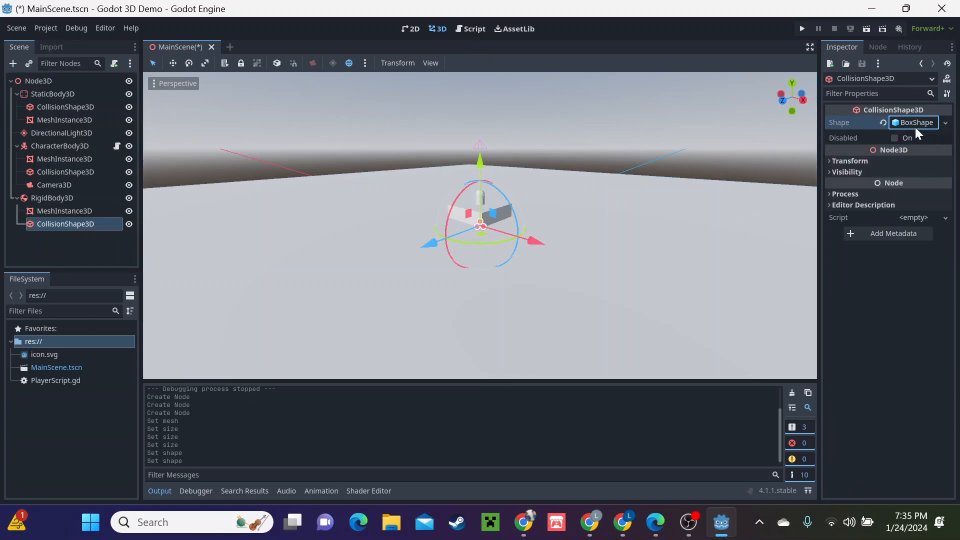
- Set the rigid body's box collision shape size to 5 m in x, y and z
{"action": "left_click", "coordinate": [912, 126]}
{"action": "left_click", "coordinate": [850, 150]}
{"action": "type", "text": "5"}
{"action": "left_click", "coordinate": [882, 150]}
{"action": "left_click", "coordinate": [919, 152]}
{"action": "type", "text": "5"}
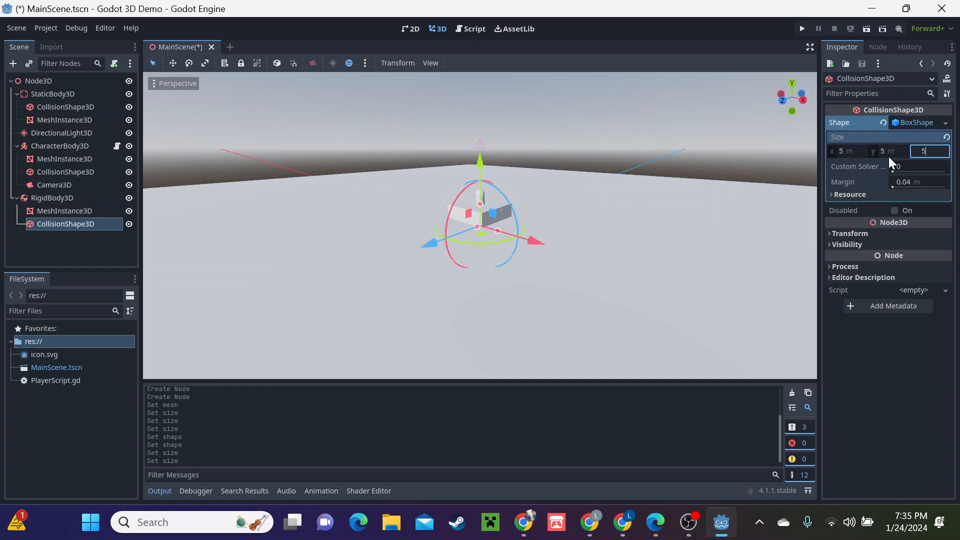
{"action": "key", "text": "Return"}
- Raise the RigidBody3D above the floor and move it along its z and x axes away from the capsule character
{"action": "left_click", "coordinate": [60, 197]}
{"action": "left_click_drag", "start_coordinate": [480, 160], "coordinate": [482, 67]}
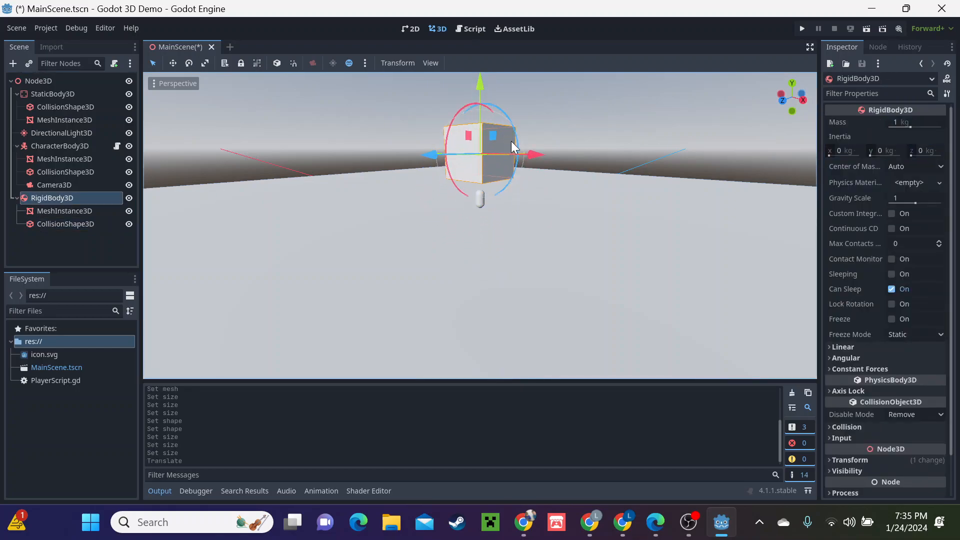
{"action": "middle_click_drag", "start_coordinate": [578, 150], "coordinate": [557, 198]}
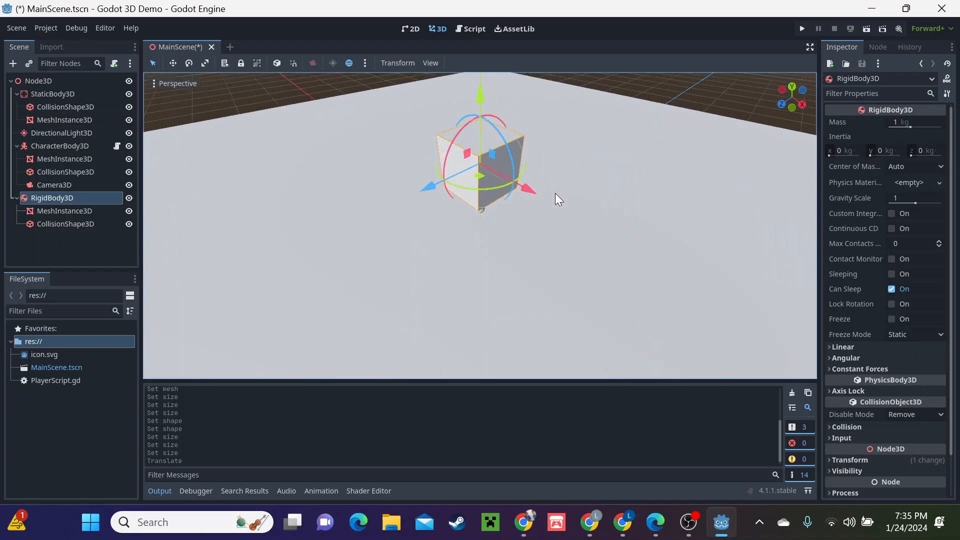
{"action": "left_click_drag", "start_coordinate": [428, 195], "coordinate": [330, 261]}
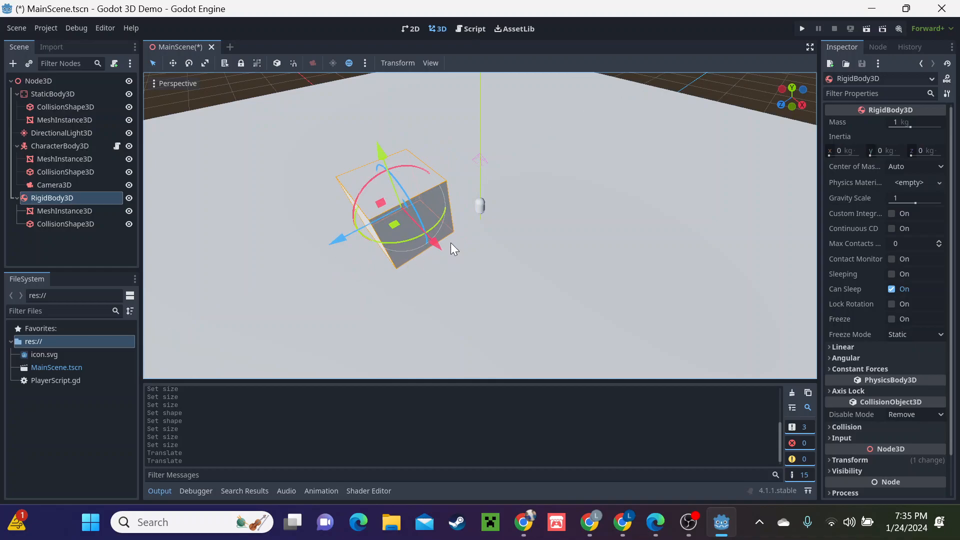
{"action": "left_click_drag", "start_coordinate": [430, 246], "coordinate": [366, 172]}
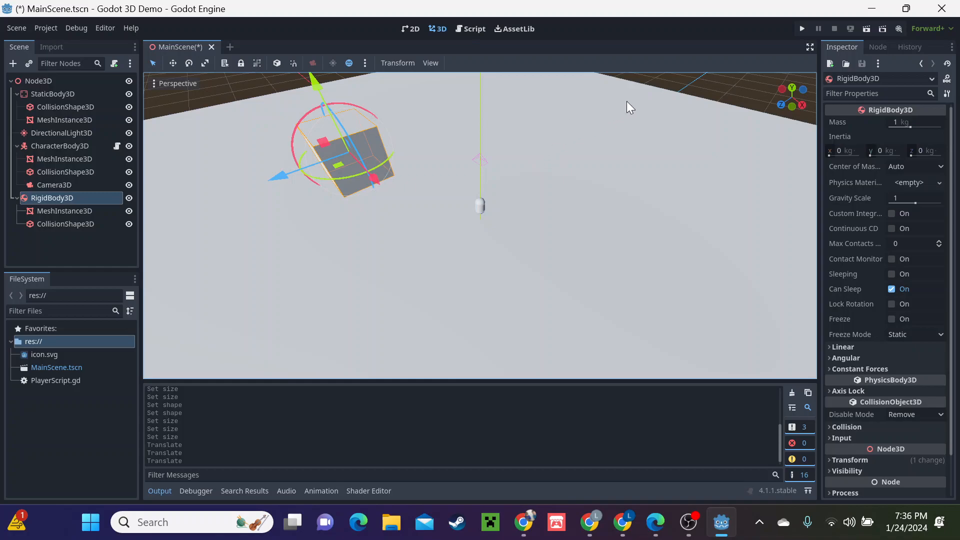
- Run the project to test the scene with the rigid body box, and stop it again
{"action": "left_click", "coordinate": [698, 78]}
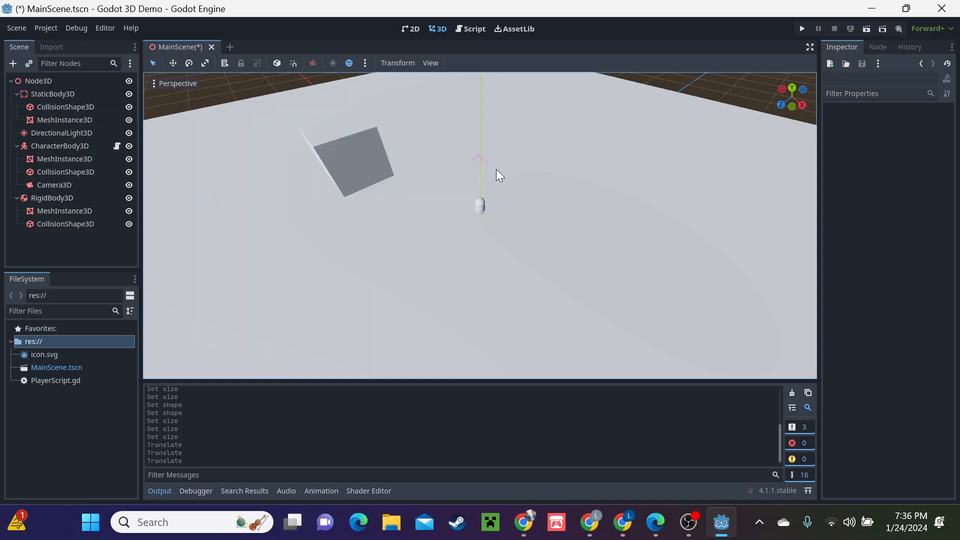
{"action": "left_click", "coordinate": [802, 29]}
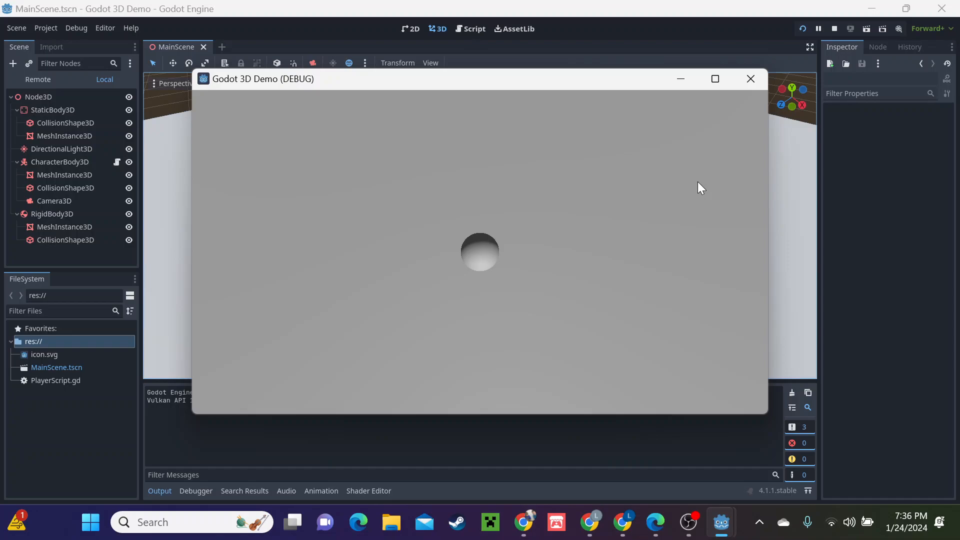
{"action": "left_click", "coordinate": [834, 29]}
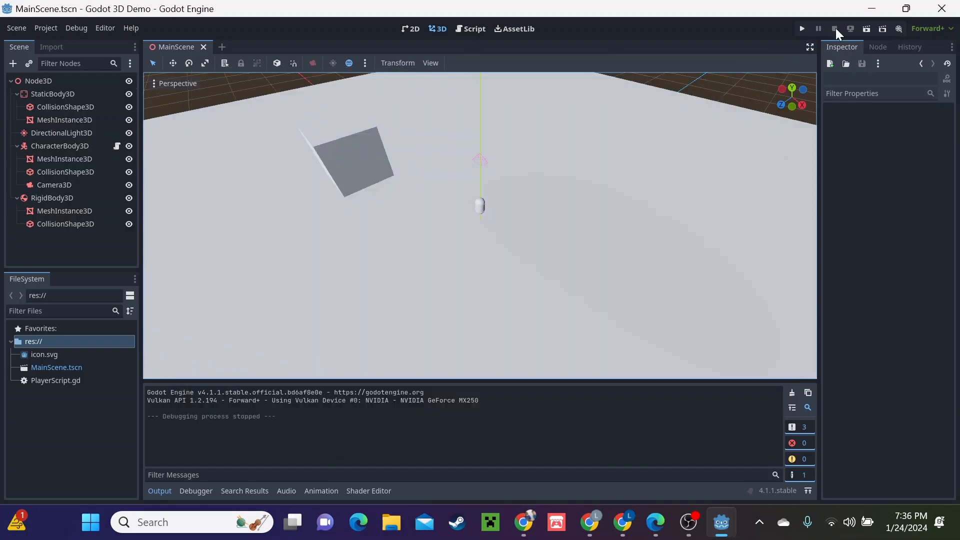
- Assign a new StandardMaterial3D to the box mesh of the RigidBody3D's MeshInstance3D
{"action": "left_click", "coordinate": [84, 197]}
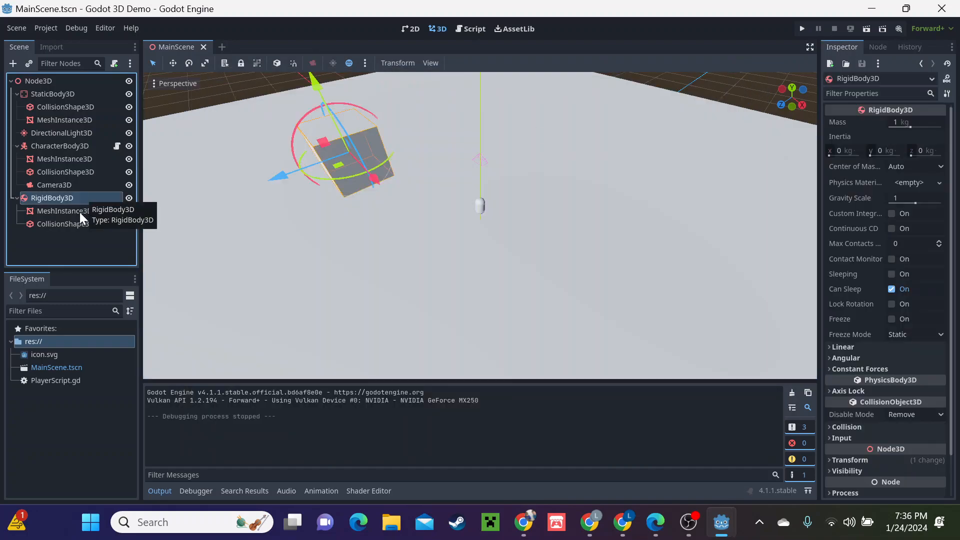
{"action": "left_click", "coordinate": [80, 213]}
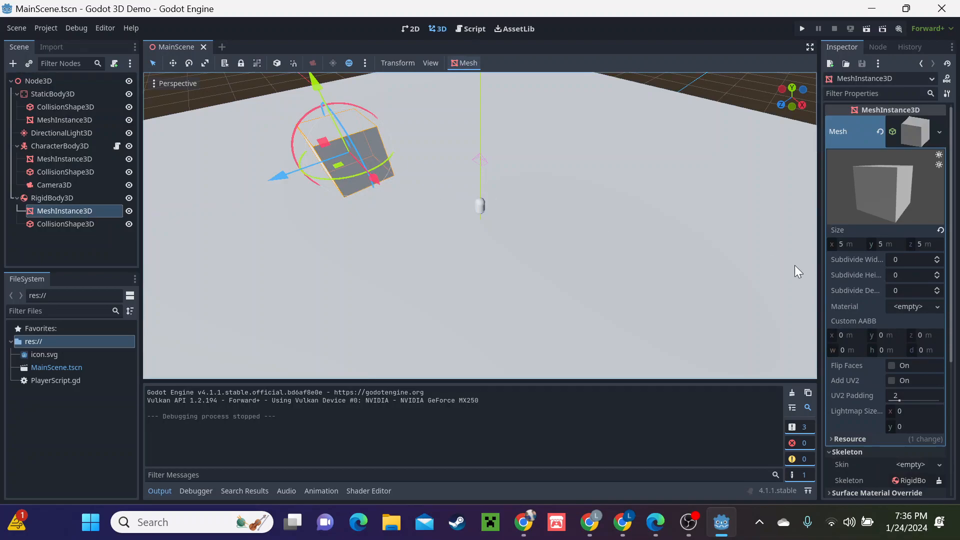
{"action": "left_click", "coordinate": [903, 306]}
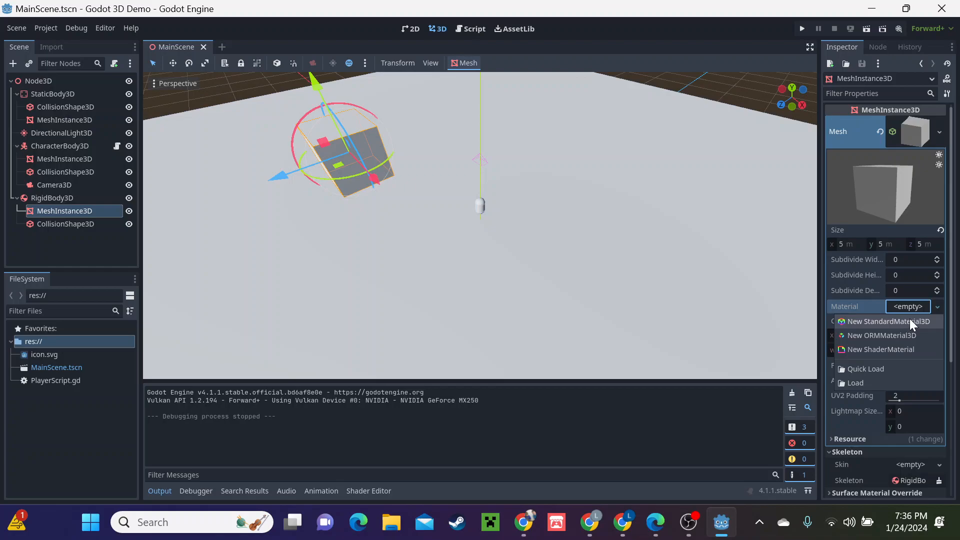
{"action": "left_click", "coordinate": [909, 319]}
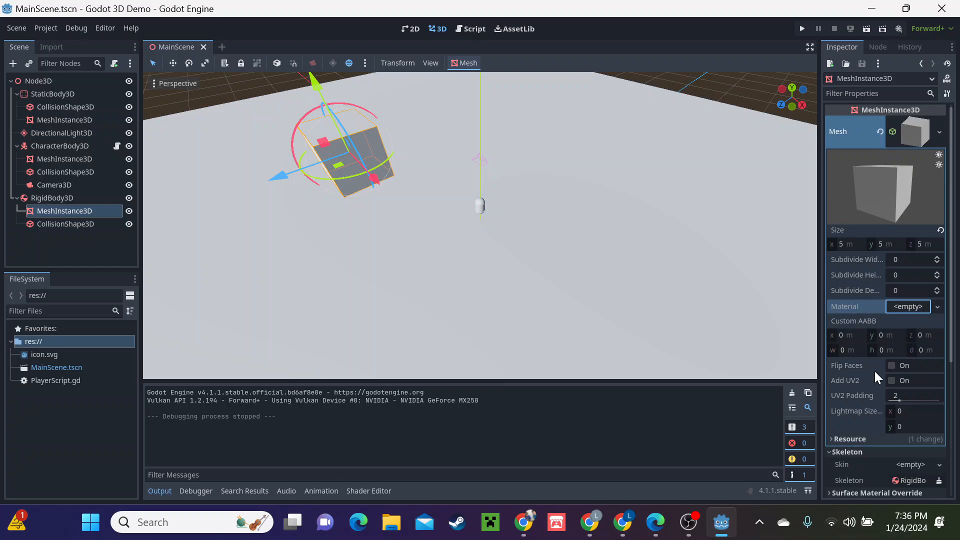
{"action": "scroll", "coordinate": [873, 377], "scroll_direction": "down", "scroll_amount": 2}
{"action": "left_click", "coordinate": [909, 259]}
{"action": "left_click", "coordinate": [899, 277]}
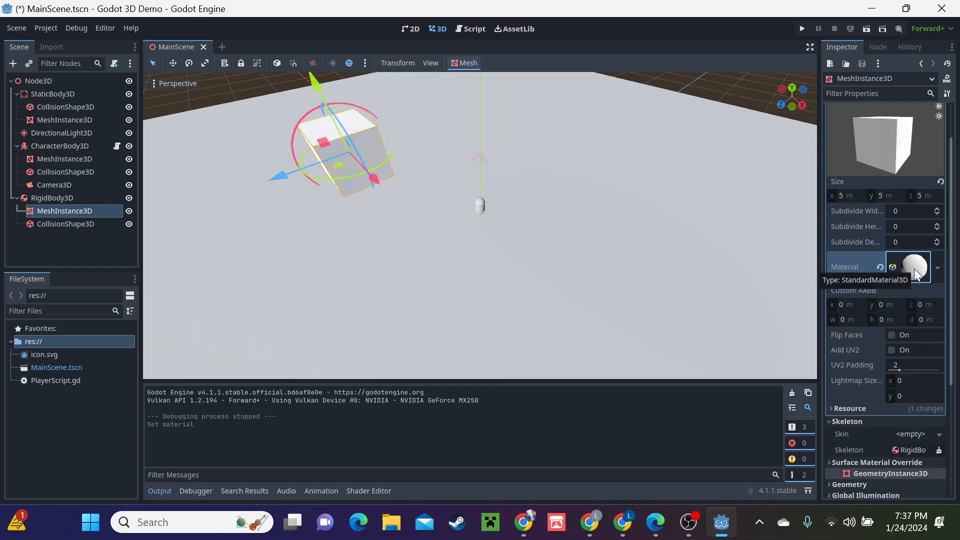
- Load icon.svg as the albedo texture of the box's material
{"action": "left_click", "coordinate": [915, 266]}
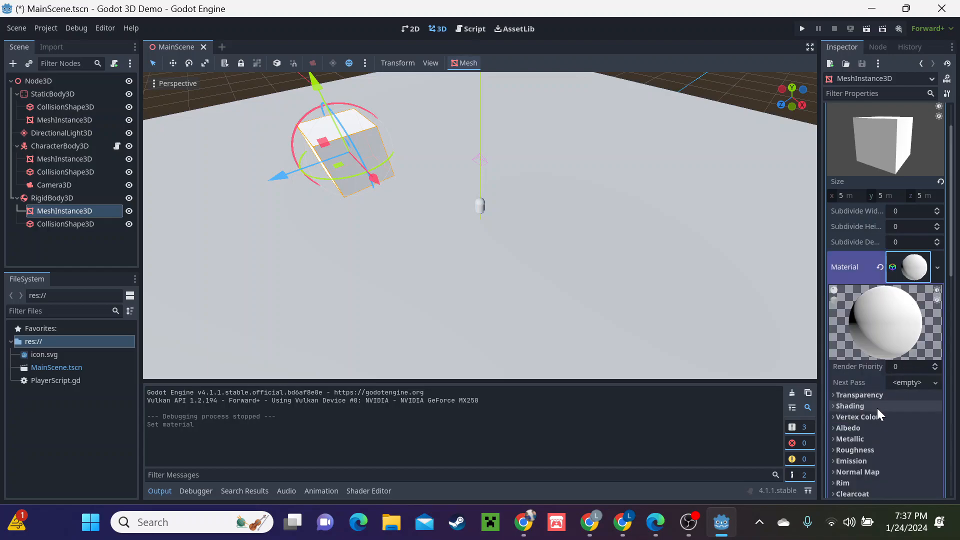
{"action": "scroll", "coordinate": [875, 408], "scroll_direction": "down", "scroll_amount": 4}
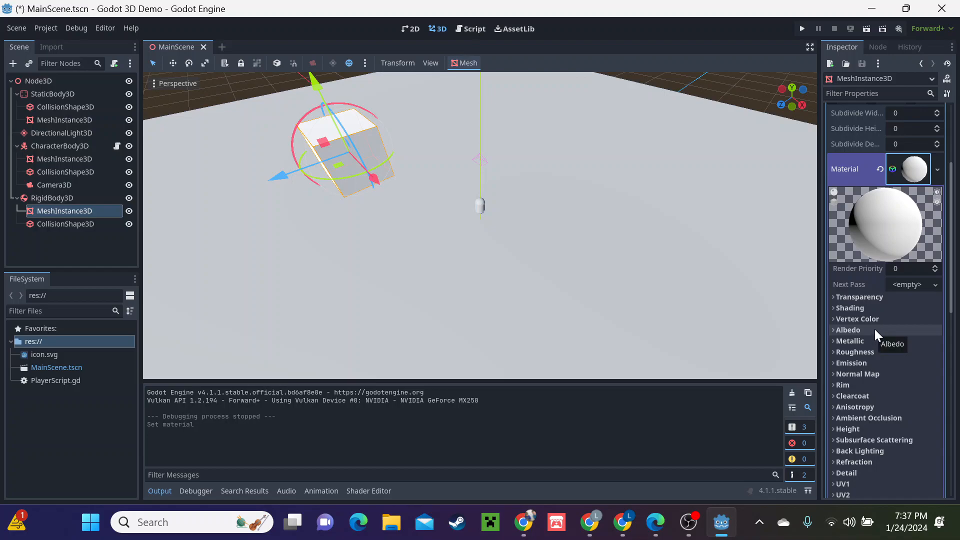
{"action": "left_click", "coordinate": [875, 330]}
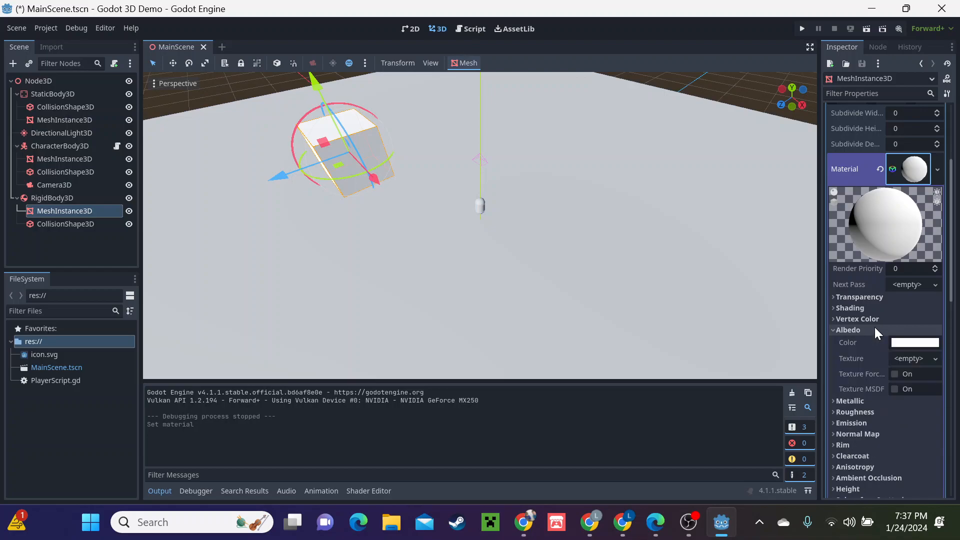
{"action": "left_click", "coordinate": [911, 358]}
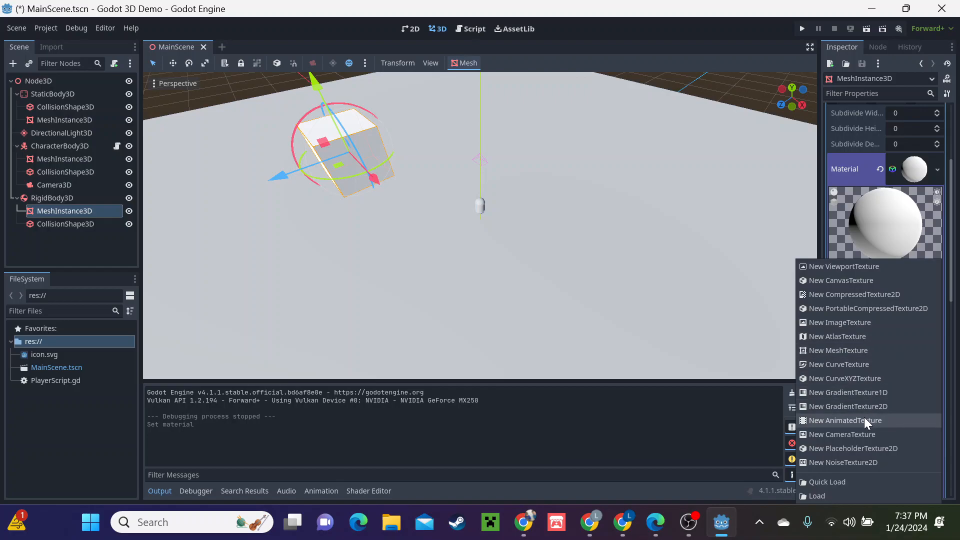
{"action": "left_click", "coordinate": [840, 495]}
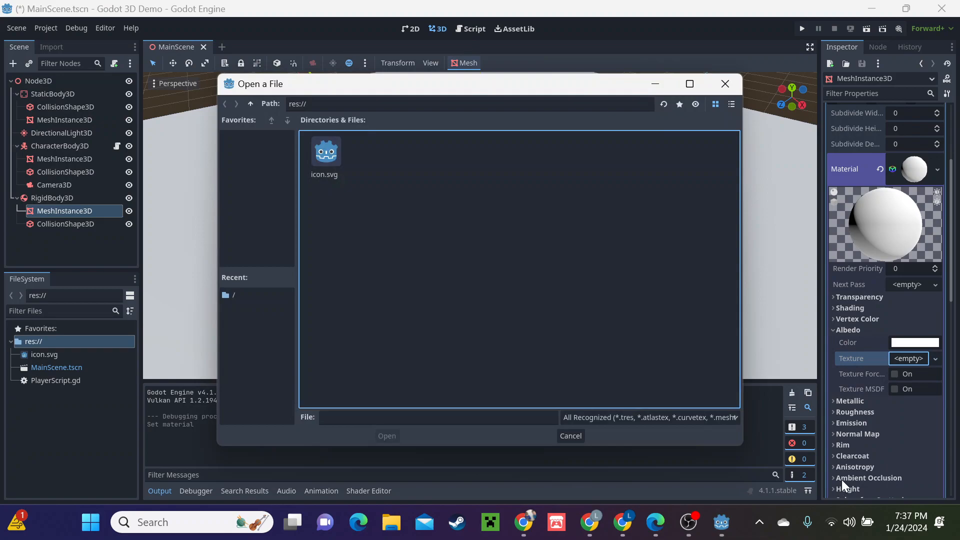
{"action": "left_click", "coordinate": [331, 157]}
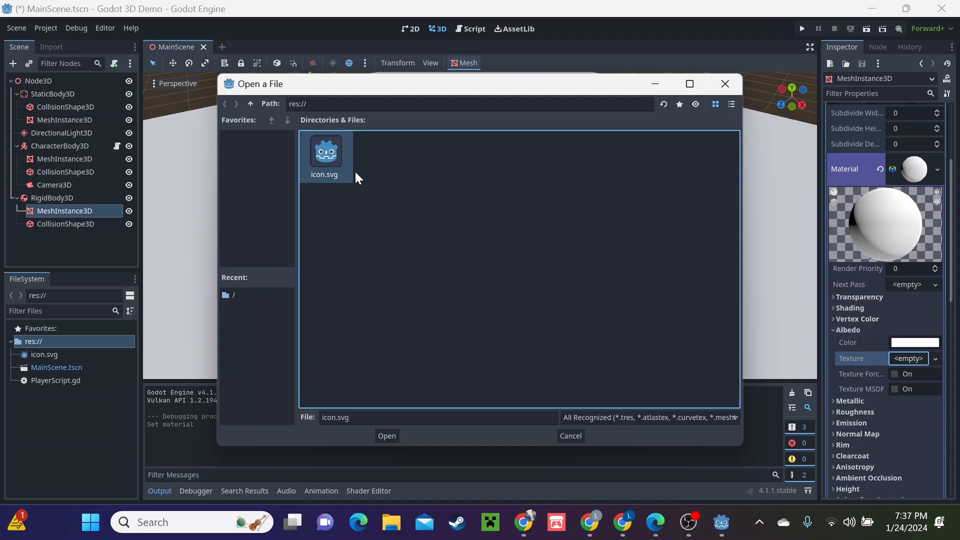
{"action": "left_click", "coordinate": [386, 436]}
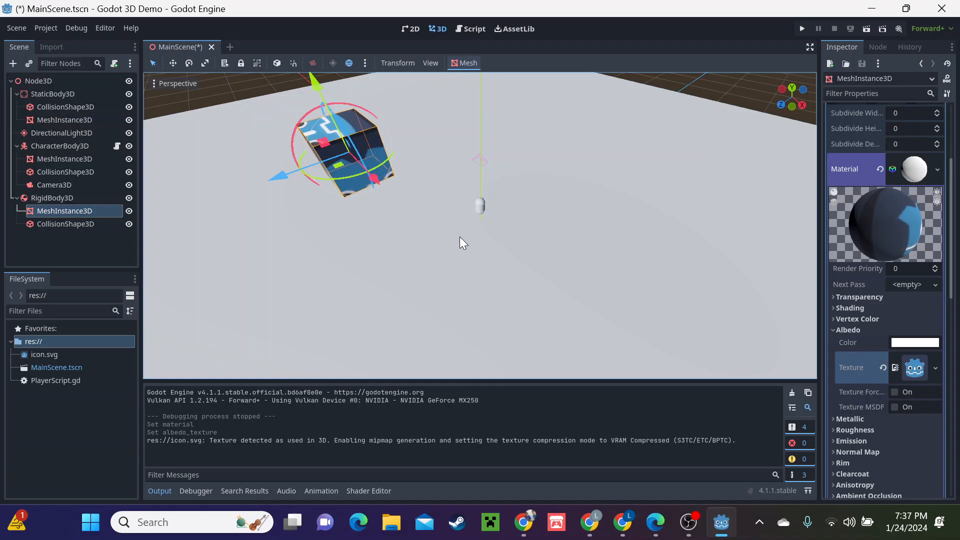
- Copy the RigidBody3D with its children and paste it under the root Node3D
{"action": "scroll", "coordinate": [523, 238], "scroll_direction": "down", "scroll_amount": 6}
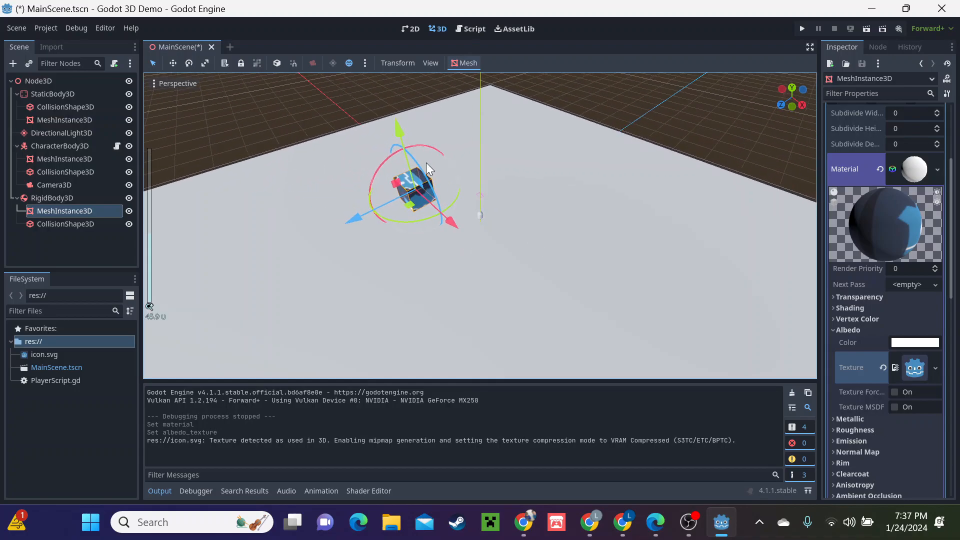
{"action": "left_click", "coordinate": [312, 116]}
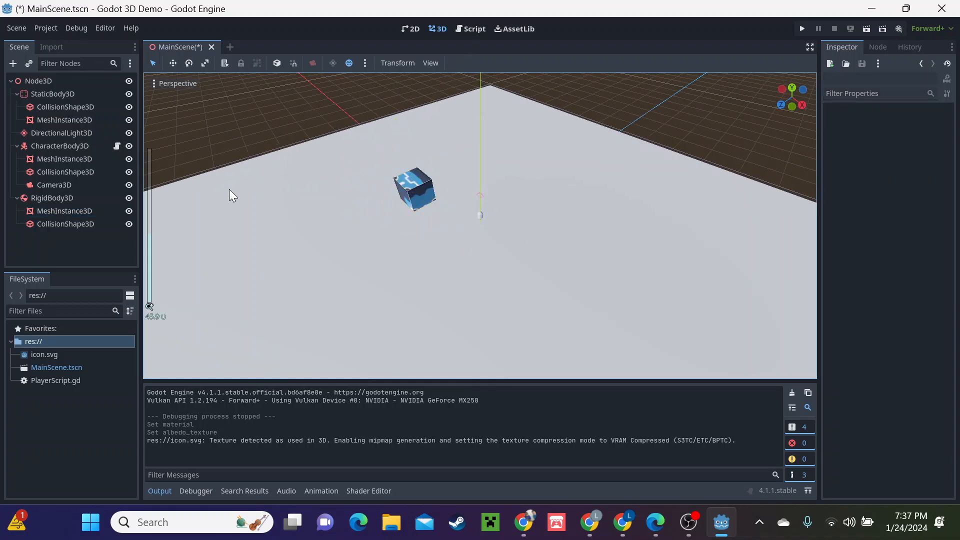
{"action": "left_click", "coordinate": [90, 198]}
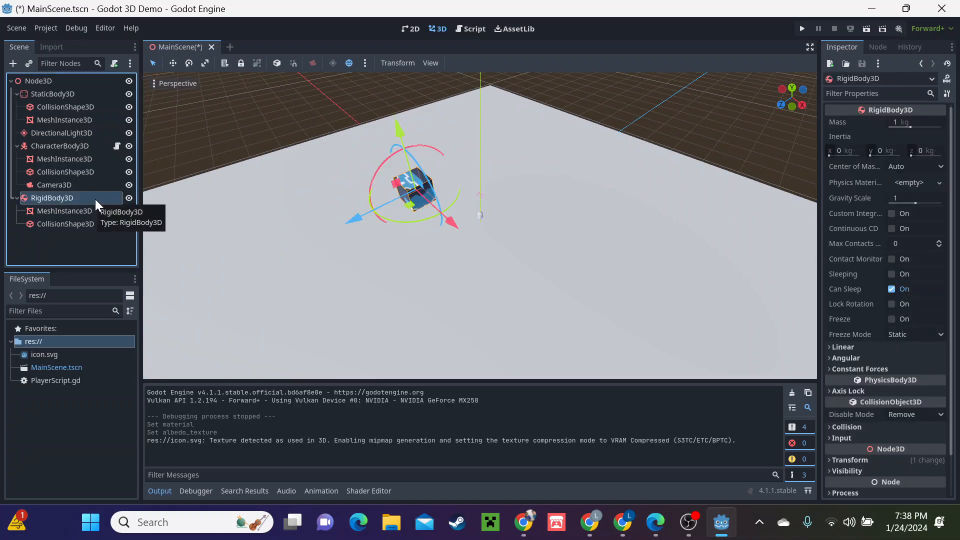
{"action": "right_click", "coordinate": [96, 199]}
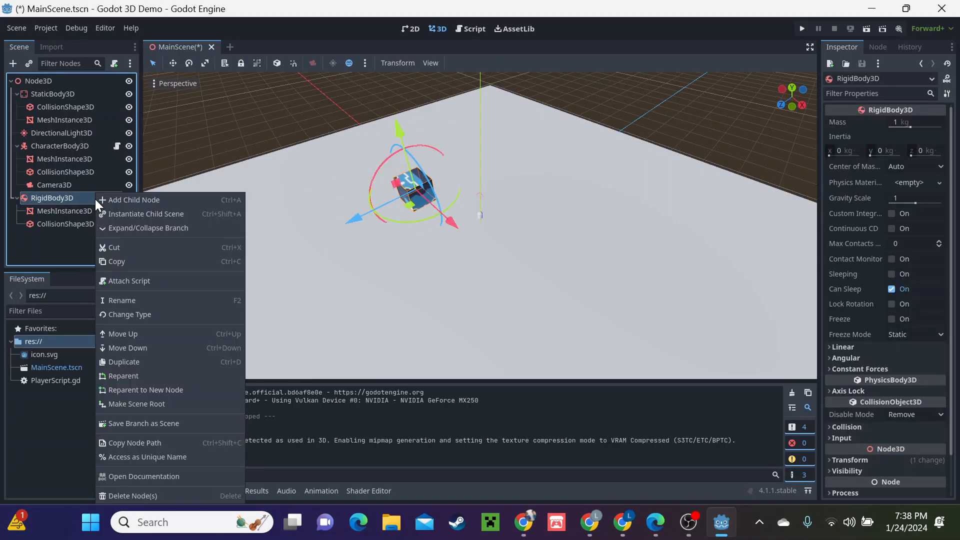
{"action": "left_click", "coordinate": [112, 259]}
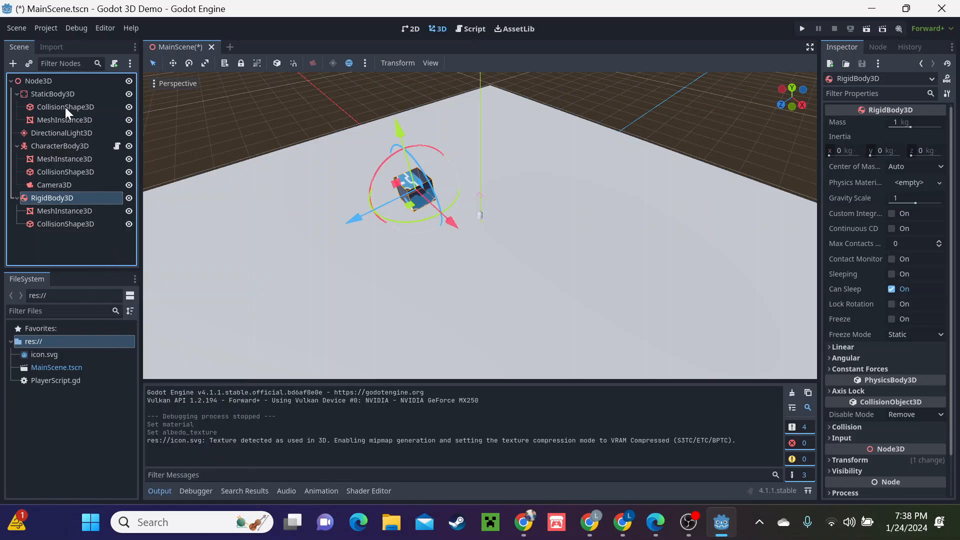
{"action": "left_click", "coordinate": [51, 83]}
{"action": "right_click", "coordinate": [52, 83]}
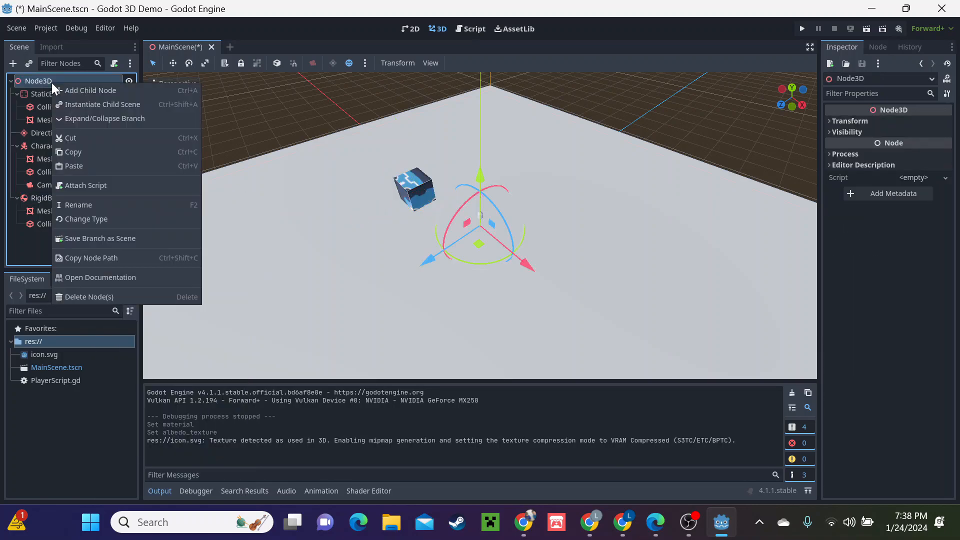
{"action": "left_click", "coordinate": [73, 165]}
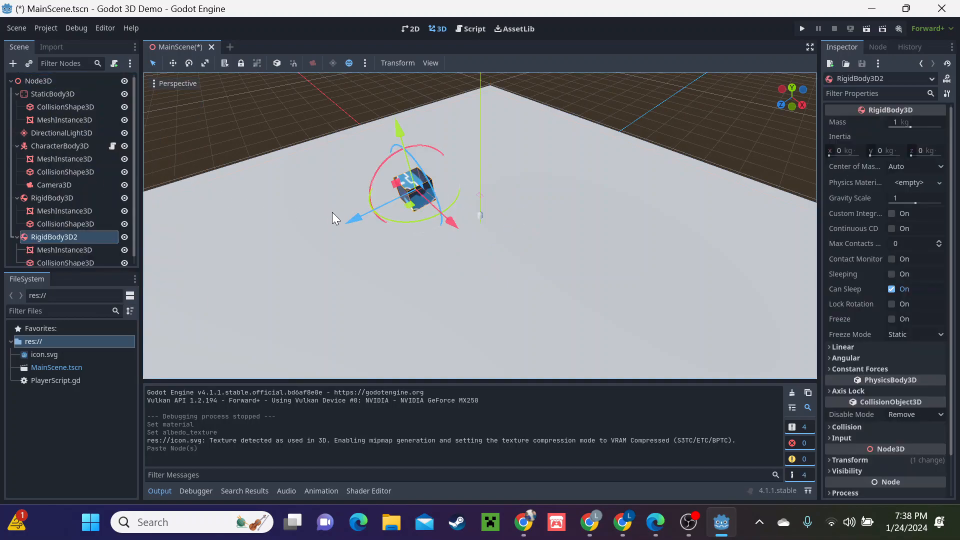
- Move the pasted rigid body box next to the original one and rotate it
{"action": "left_click_drag", "start_coordinate": [353, 221], "coordinate": [313, 258]}
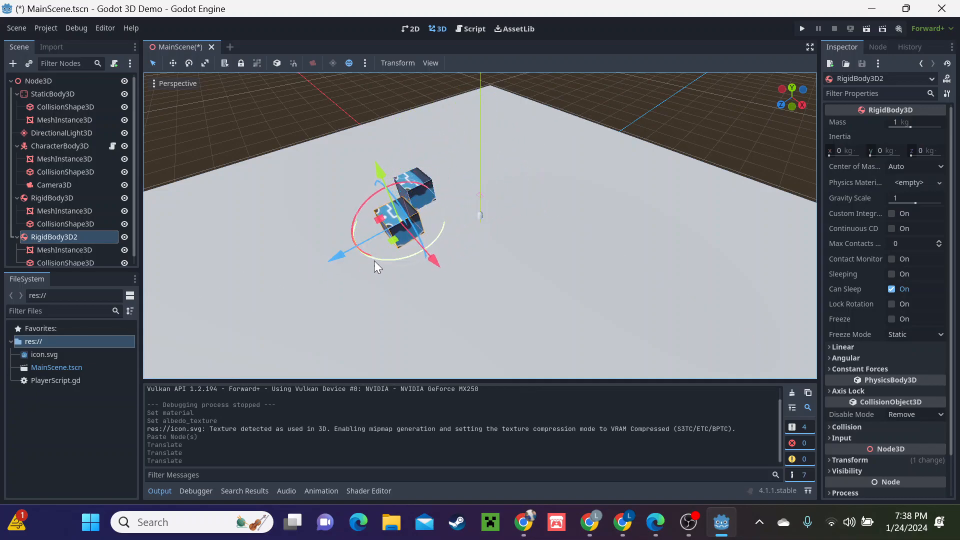
{"action": "left_click_drag", "start_coordinate": [433, 260], "coordinate": [403, 241]}
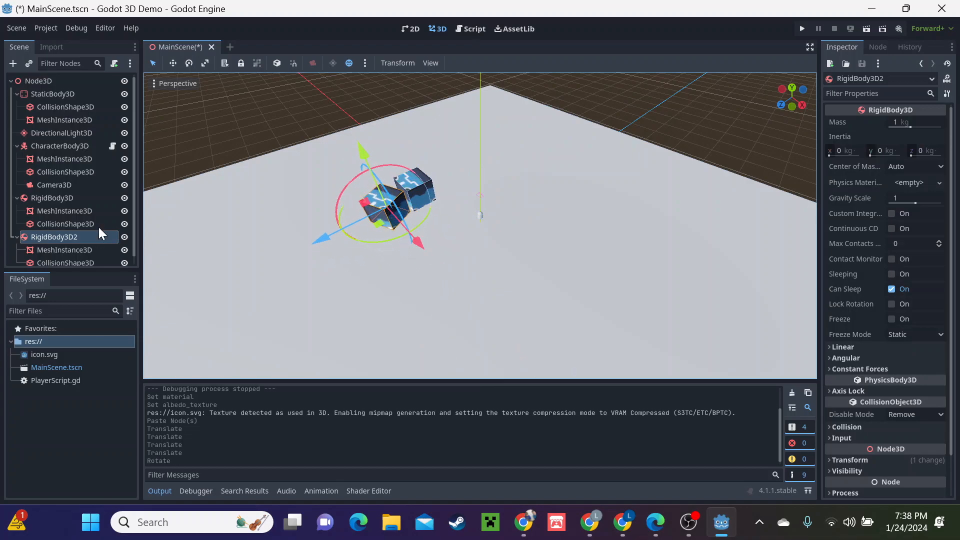
- Paste another rigid body copy under the root Node3D and place it, rotated, at the outer end of the box row
{"action": "left_click", "coordinate": [43, 77]}
{"action": "right_click", "coordinate": [43, 78]}
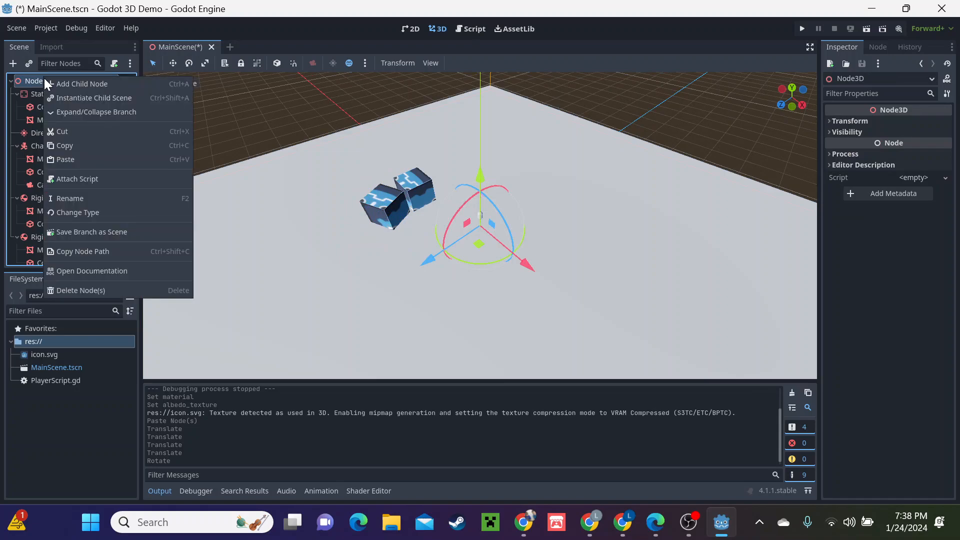
{"action": "left_click", "coordinate": [76, 159]}
{"action": "left_click_drag", "start_coordinate": [358, 211], "coordinate": [254, 246]}
{"action": "left_click_drag", "start_coordinate": [343, 259], "coordinate": [333, 258]}
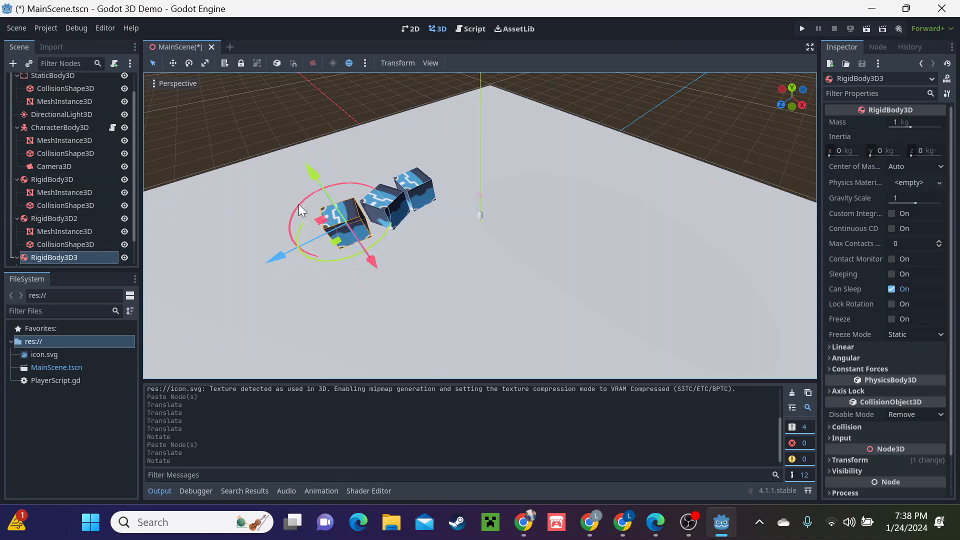
- Paste another rigid body copy under the root Node3D and place it, slightly rotated, beyond the outermost box of the row
{"action": "scroll", "coordinate": [76, 103], "scroll_direction": "up", "scroll_amount": 1}
{"action": "left_click", "coordinate": [55, 81]}
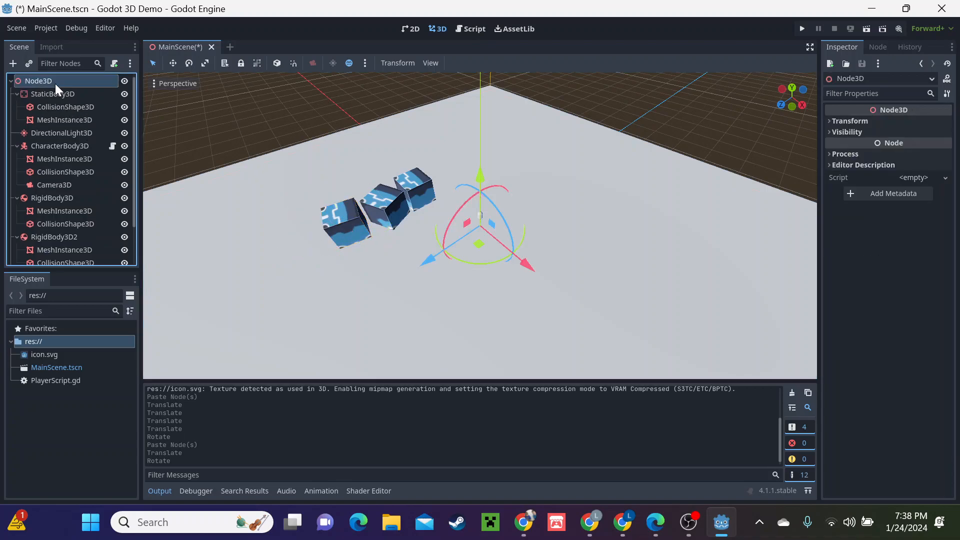
{"action": "right_click", "coordinate": [55, 82]}
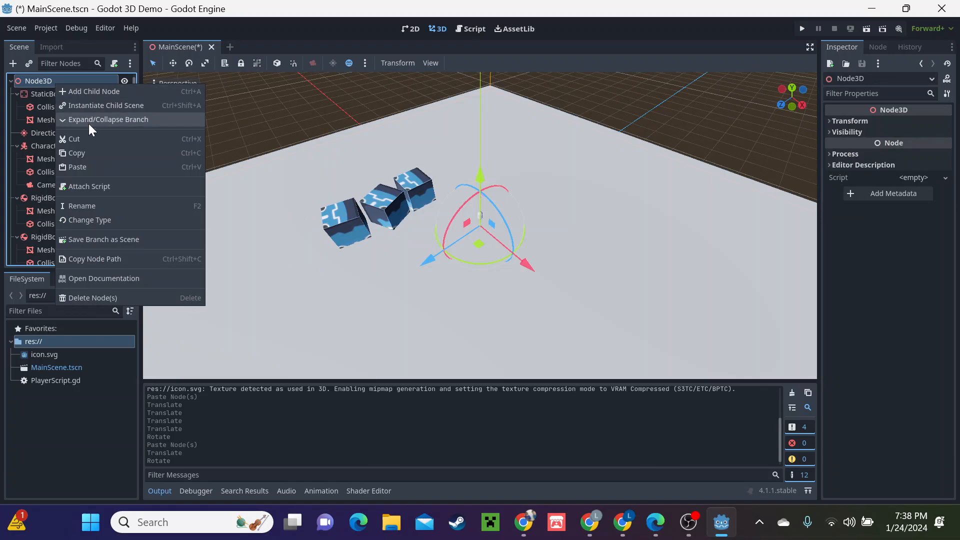
{"action": "left_click", "coordinate": [88, 165]}
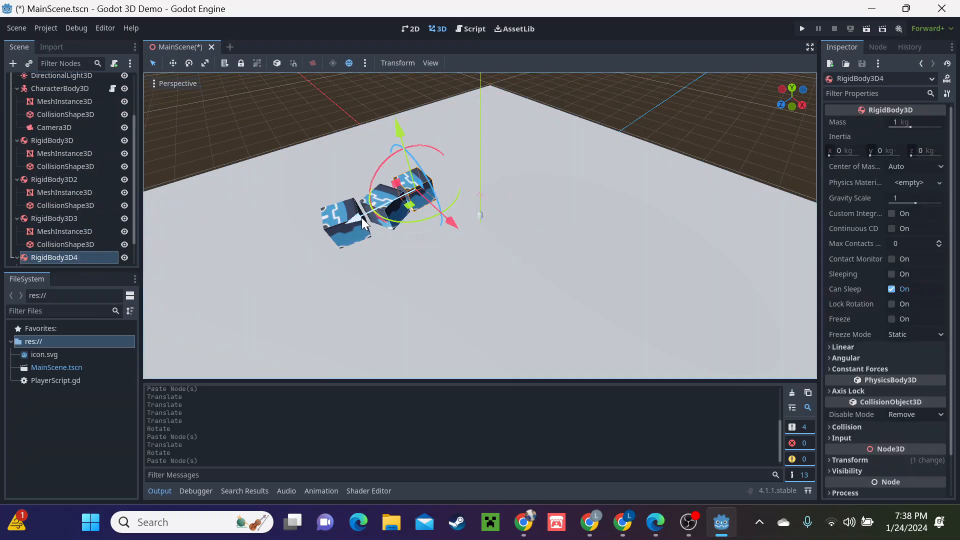
{"action": "left_click_drag", "start_coordinate": [359, 218], "coordinate": [190, 263]}
{"action": "left_click_drag", "start_coordinate": [282, 282], "coordinate": [263, 285]}
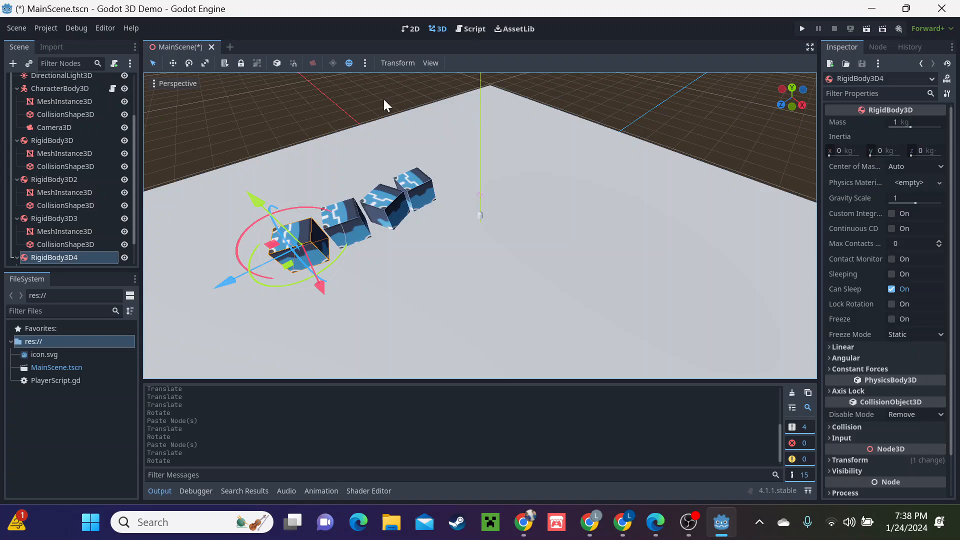
{"action": "left_click", "coordinate": [267, 115]}
- Assign a new StandardMaterial3D to the ground mesh under StaticBody3D and open the material's properties
{"action": "scroll", "coordinate": [88, 157], "scroll_direction": "up", "scroll_amount": 2}
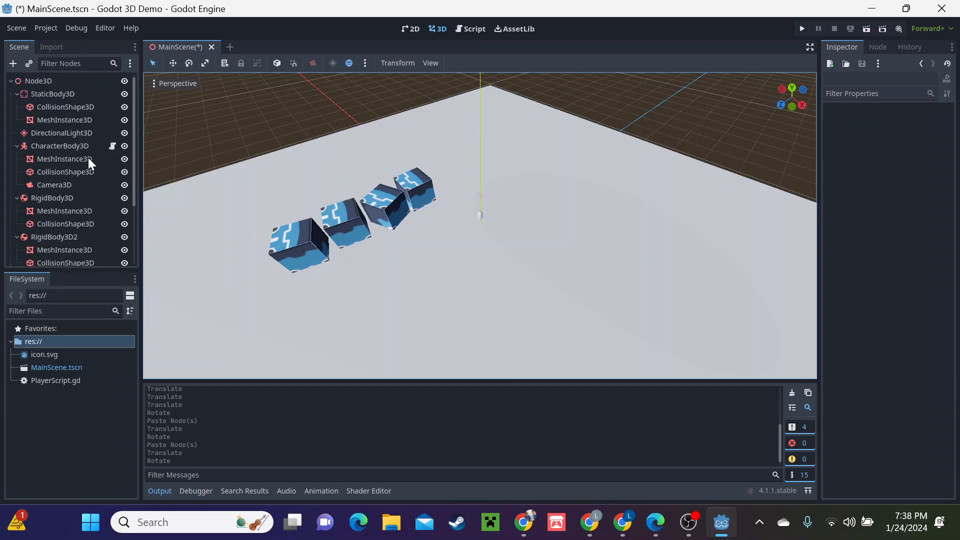
{"action": "left_click", "coordinate": [58, 118]}
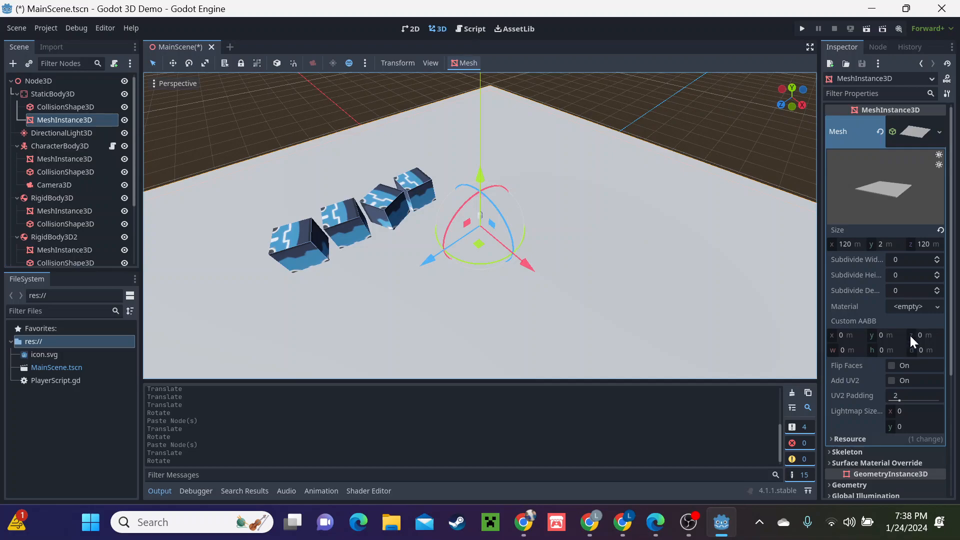
{"action": "left_click", "coordinate": [911, 307]}
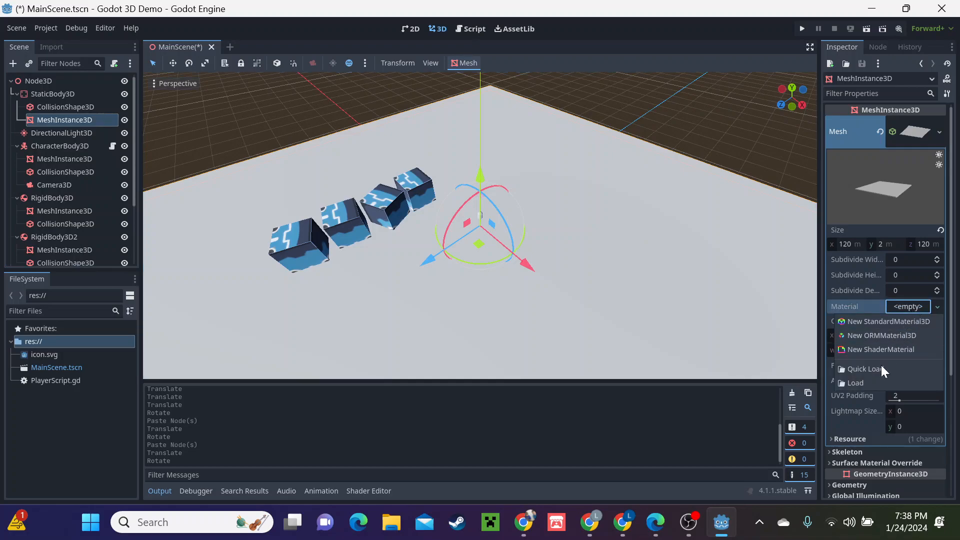
{"action": "left_click", "coordinate": [880, 324]}
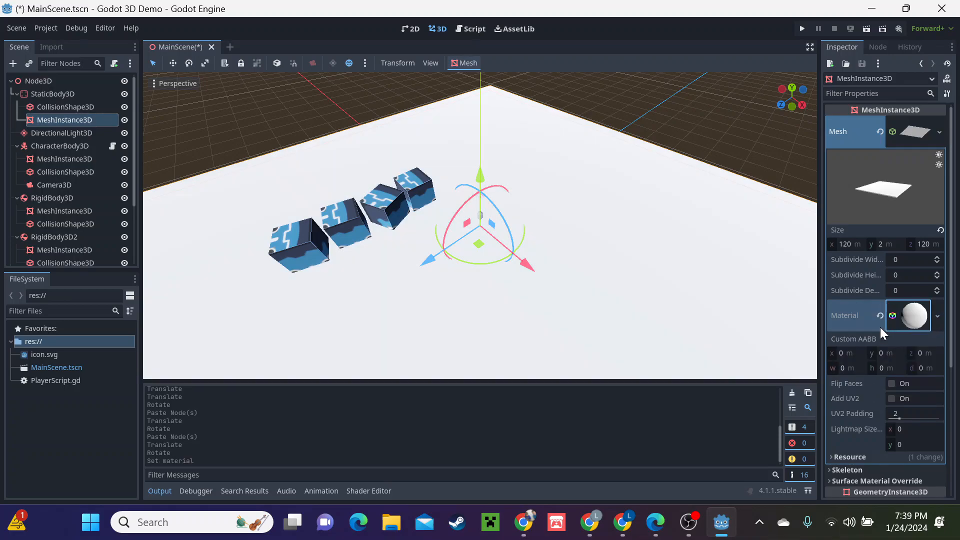
{"action": "left_click", "coordinate": [911, 320]}
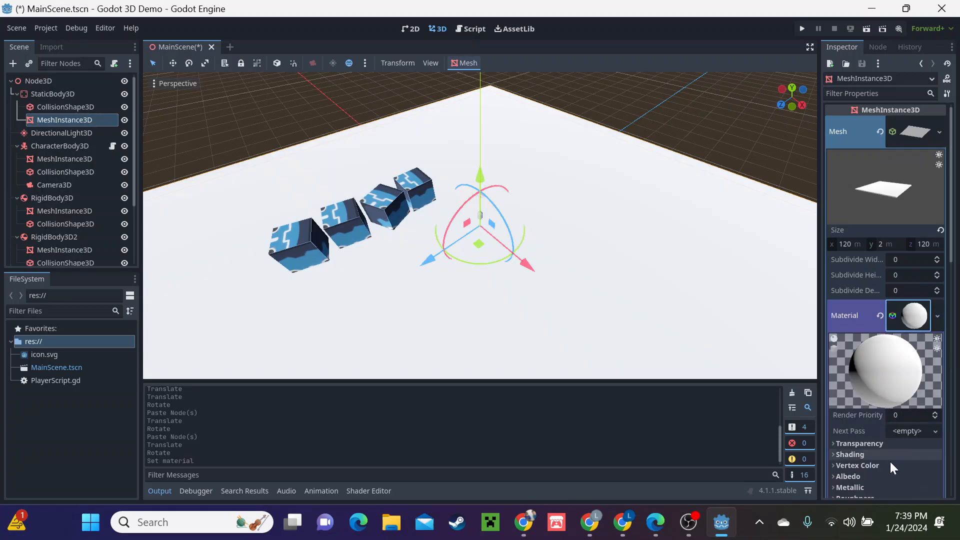
- Set the ground material's albedo color to dark green 1f710d
{"action": "scroll", "coordinate": [890, 463], "scroll_direction": "down", "scroll_amount": 2}
{"action": "left_click", "coordinate": [883, 429]}
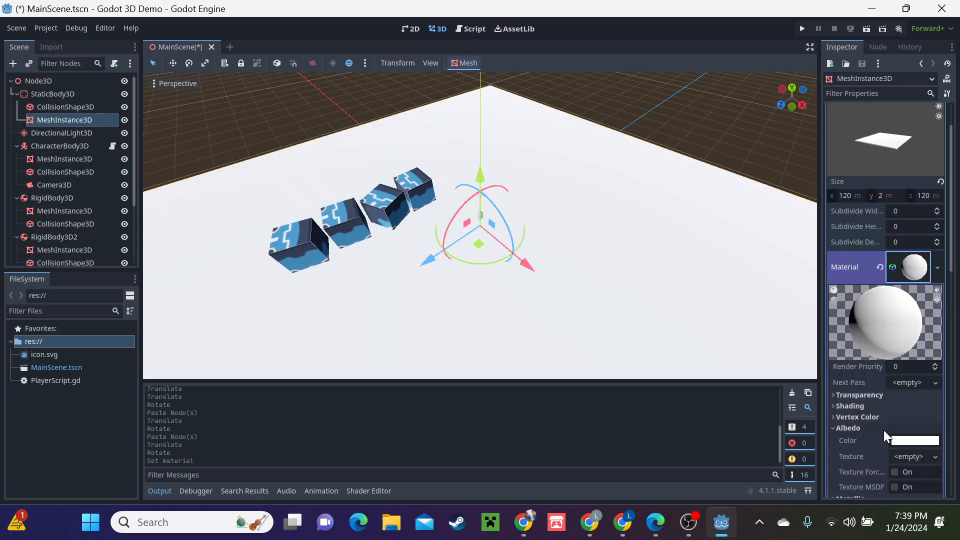
{"action": "scroll", "coordinate": [882, 423], "scroll_direction": "down", "scroll_amount": 2}
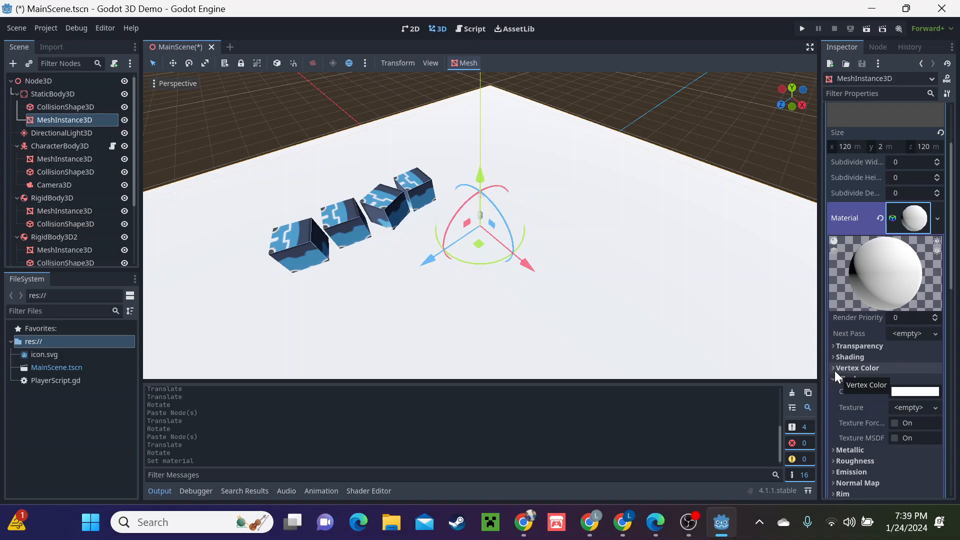
{"action": "left_click", "coordinate": [902, 392]}
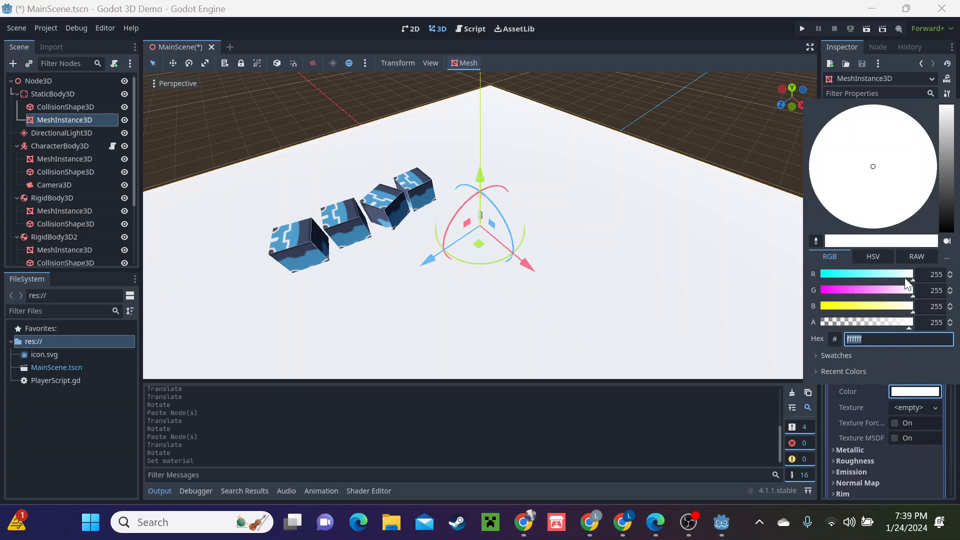
{"action": "left_click_drag", "start_coordinate": [888, 273], "coordinate": [829, 310]}
{"action": "left_click", "coordinate": [858, 306]}
{"action": "left_click_drag", "start_coordinate": [849, 277], "coordinate": [835, 281]}
{"action": "left_click_drag", "start_coordinate": [895, 291], "coordinate": [861, 293]}
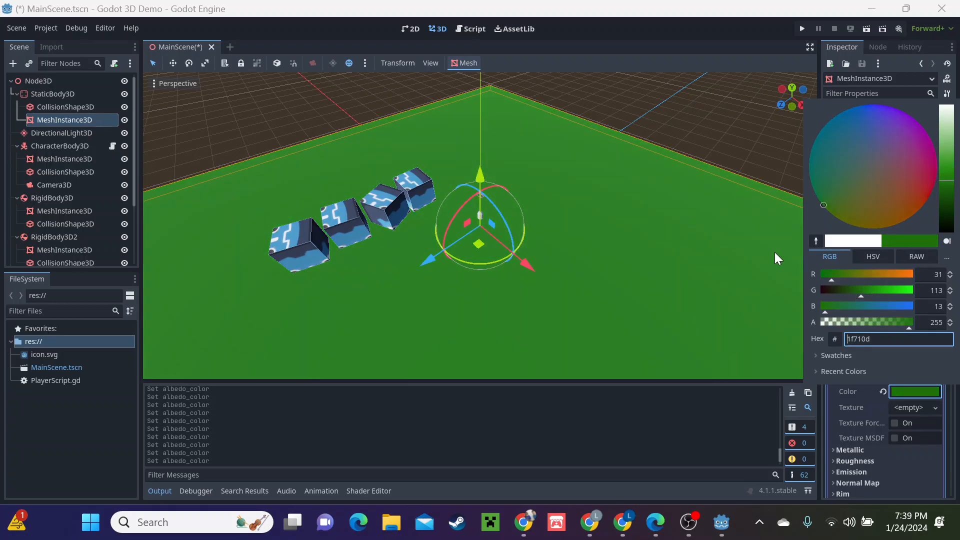
{"action": "left_click", "coordinate": [665, 99]}
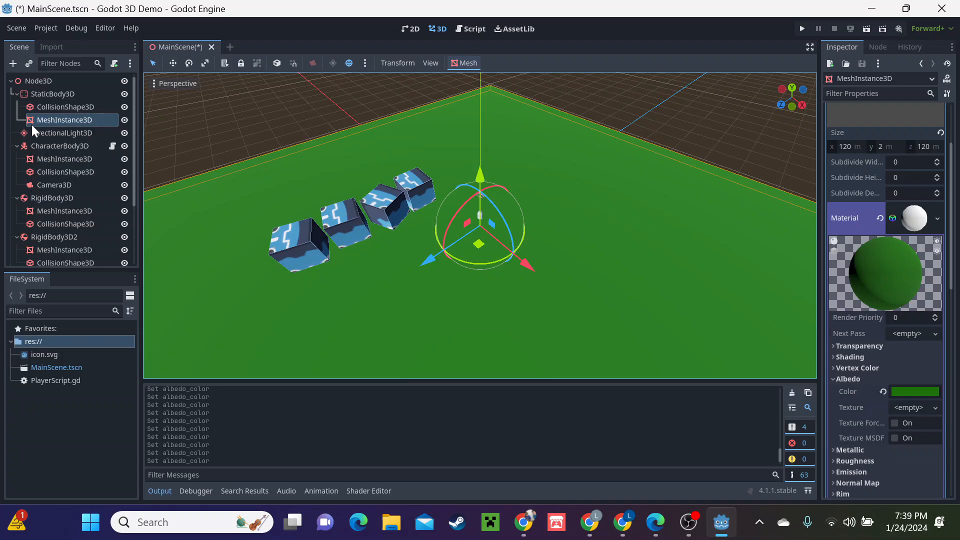
- Paste one more rigid body copy under the root Node3D and move it to the outer end of the box row
{"action": "left_click", "coordinate": [48, 81]}
{"action": "right_click", "coordinate": [49, 81]}
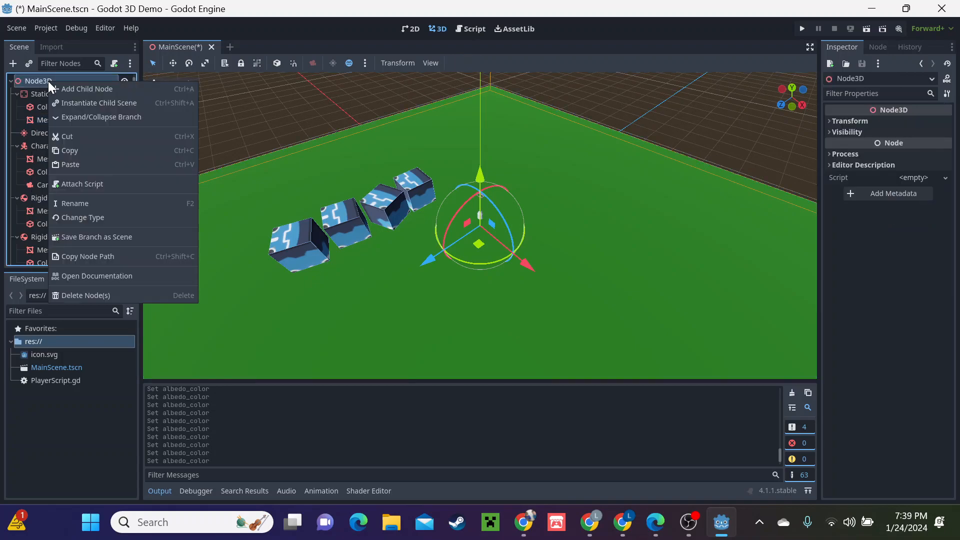
{"action": "left_click", "coordinate": [77, 159]}
{"action": "left_click_drag", "start_coordinate": [355, 215], "coordinate": [127, 319]}
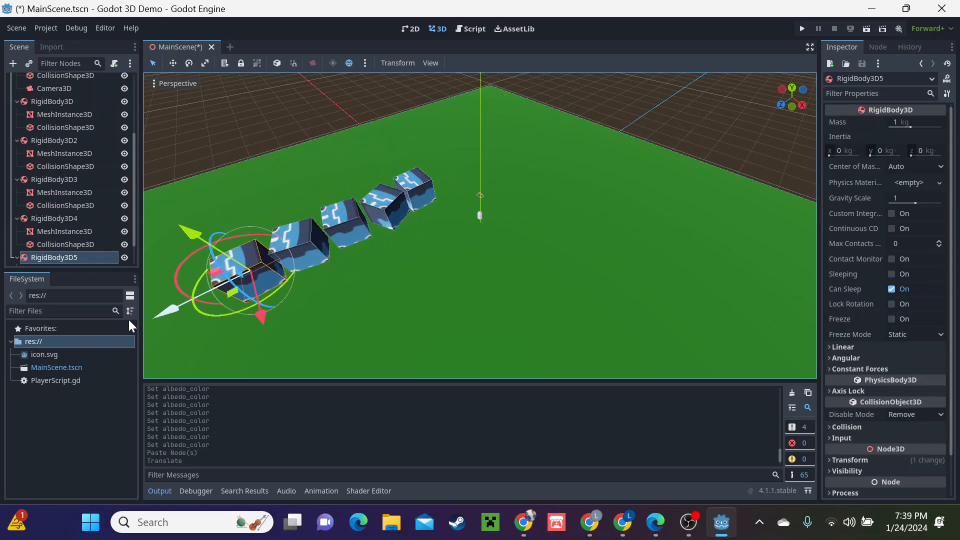
{"action": "left_click", "coordinate": [603, 104]}
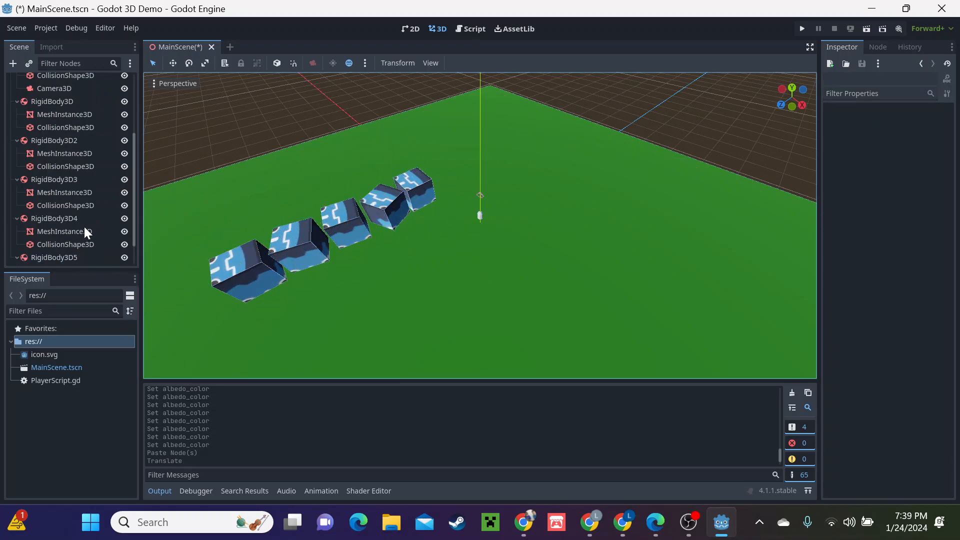
- Set the scale of the outermost box's rigid body, RigidBody3D5, to 1.2 on all axes
{"action": "scroll", "coordinate": [86, 229], "scroll_direction": "down", "scroll_amount": 2}
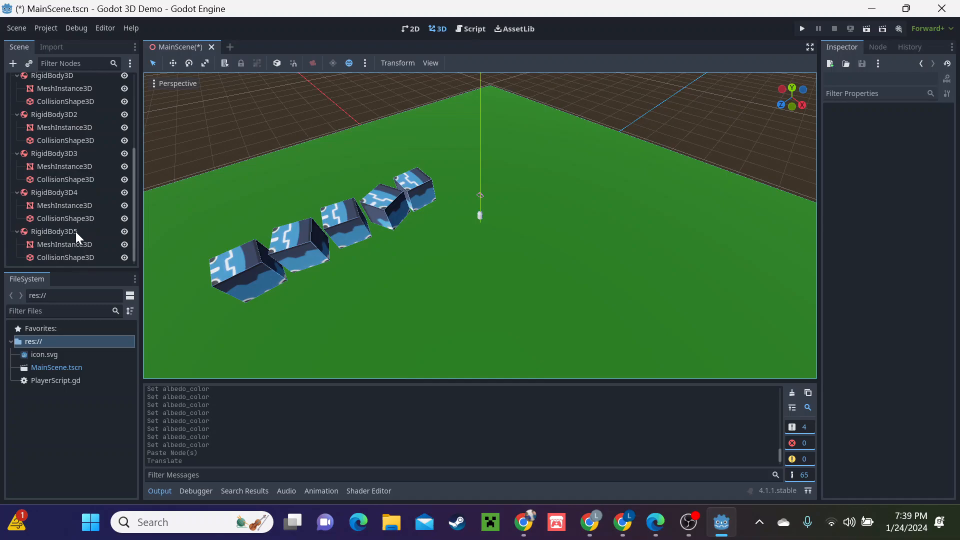
{"action": "left_click", "coordinate": [75, 231]}
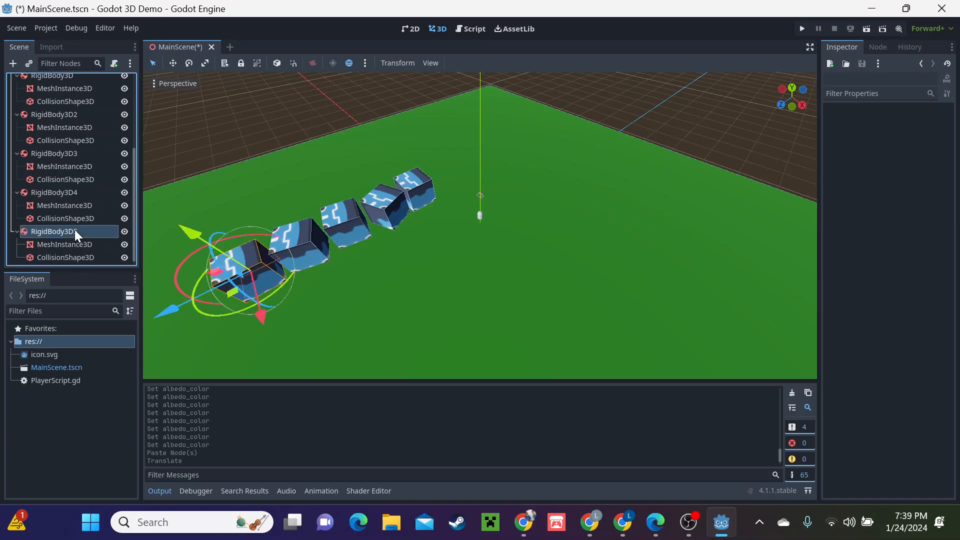
{"action": "left_click", "coordinate": [301, 233]}
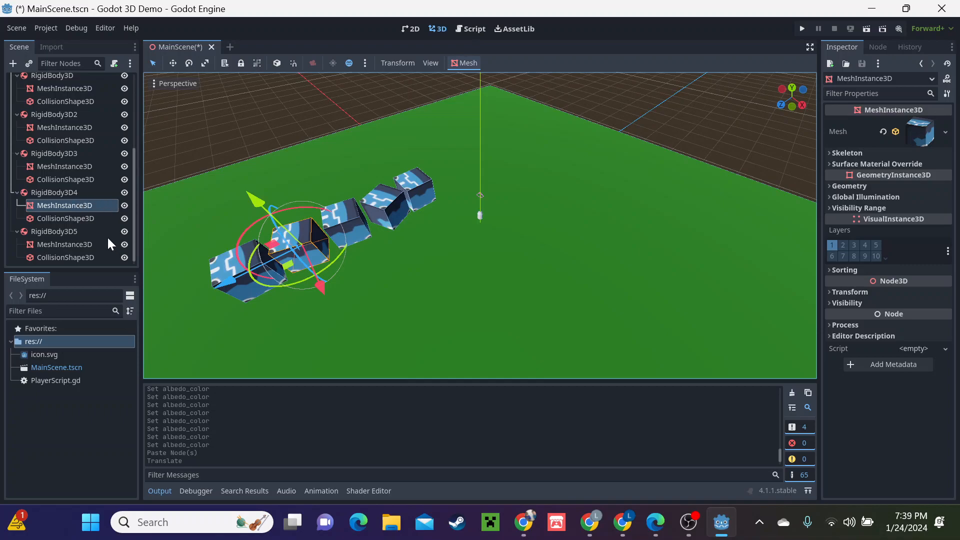
{"action": "left_click", "coordinate": [84, 232]}
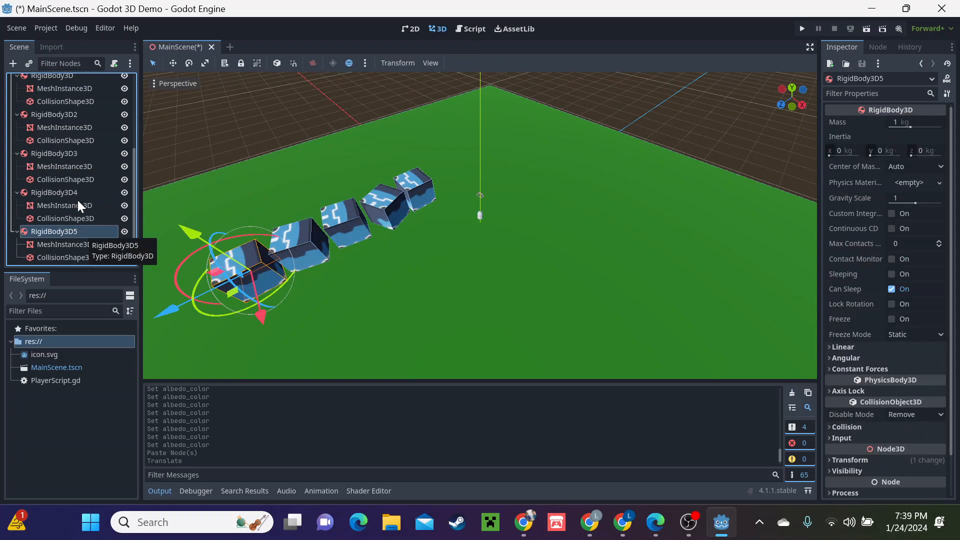
{"action": "left_click", "coordinate": [60, 155]}
{"action": "left_click", "coordinate": [58, 232]}
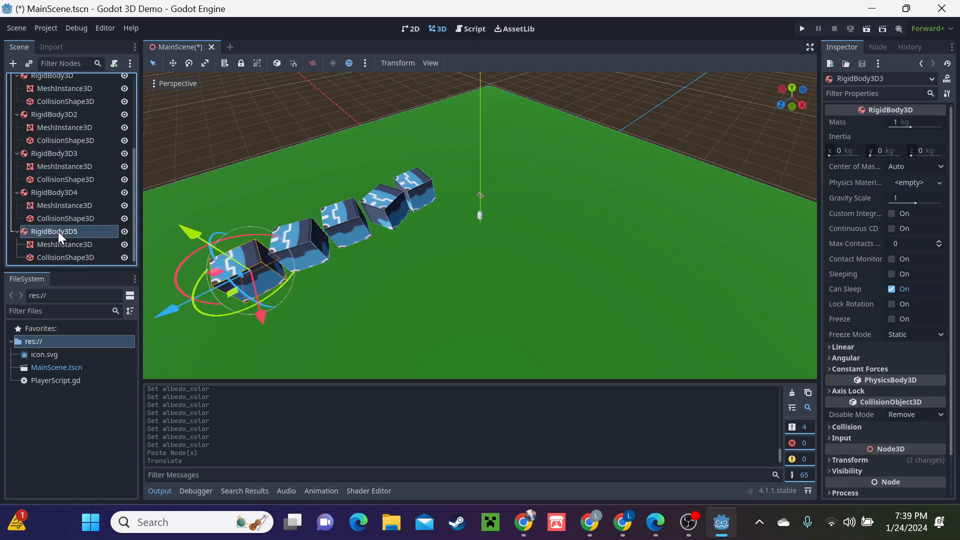
{"action": "scroll", "coordinate": [909, 327], "scroll_direction": "down", "scroll_amount": 2}
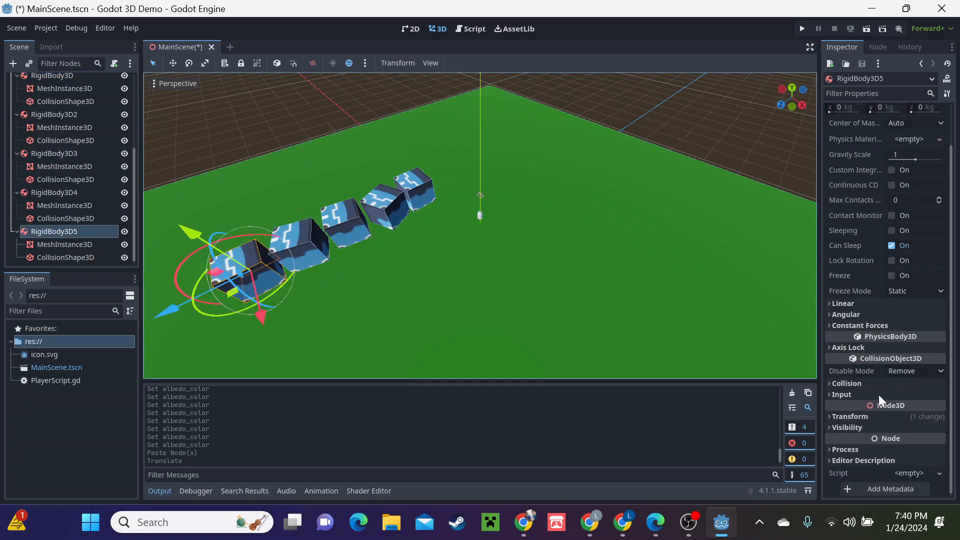
{"action": "left_click", "coordinate": [864, 419]}
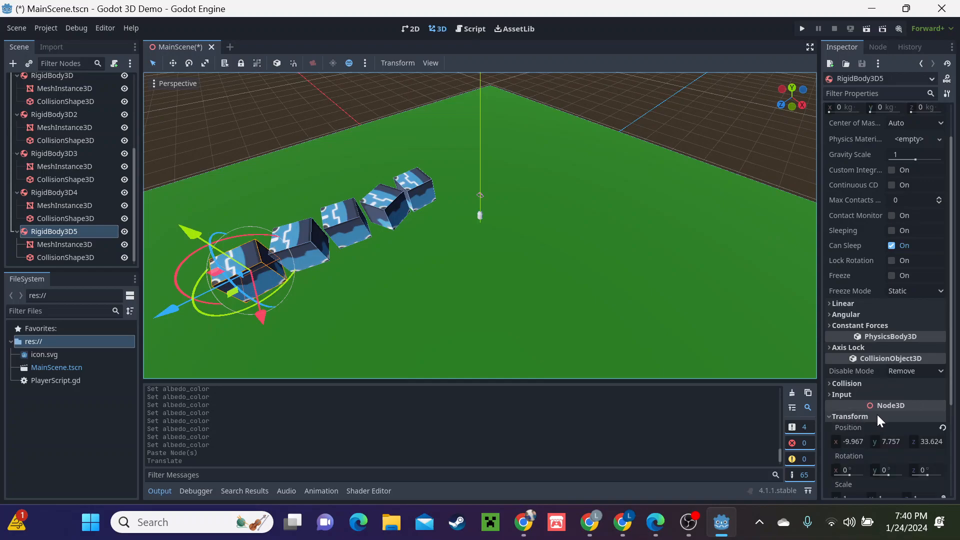
{"action": "scroll", "coordinate": [931, 395], "scroll_direction": "down", "scroll_amount": 2}
{"action": "scroll", "coordinate": [933, 398], "scroll_direction": "down", "scroll_amount": 2}
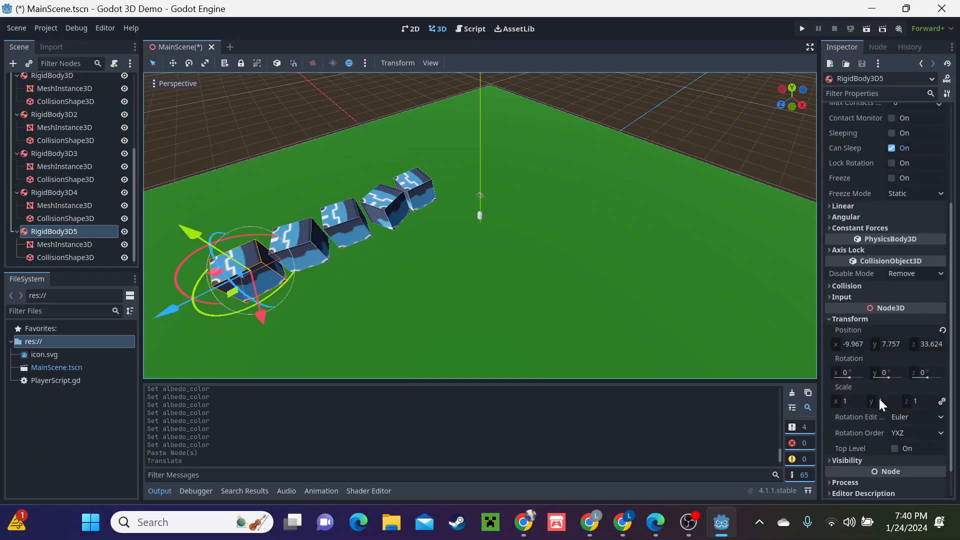
{"action": "left_click", "coordinate": [853, 402]}
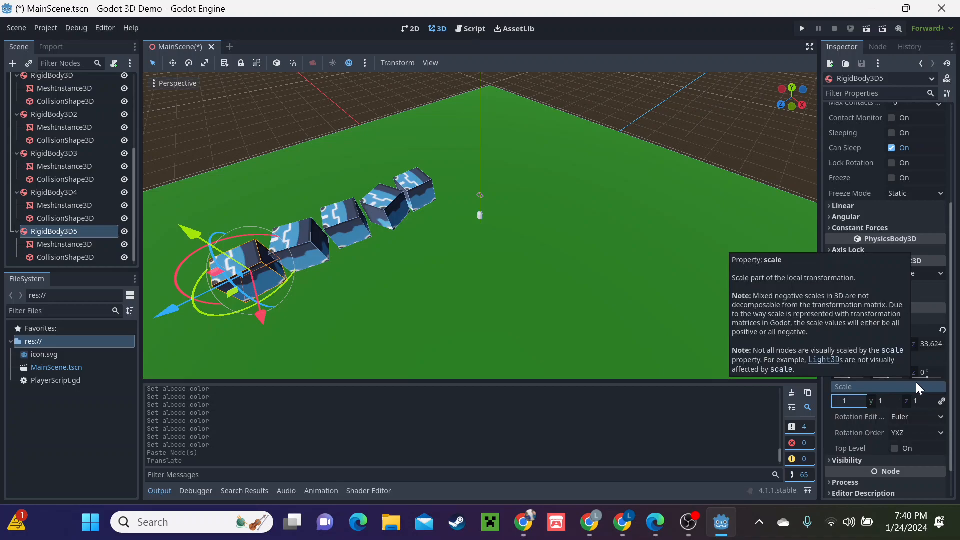
{"action": "type", "text": ".2"}
{"action": "key", "text": "Return"}
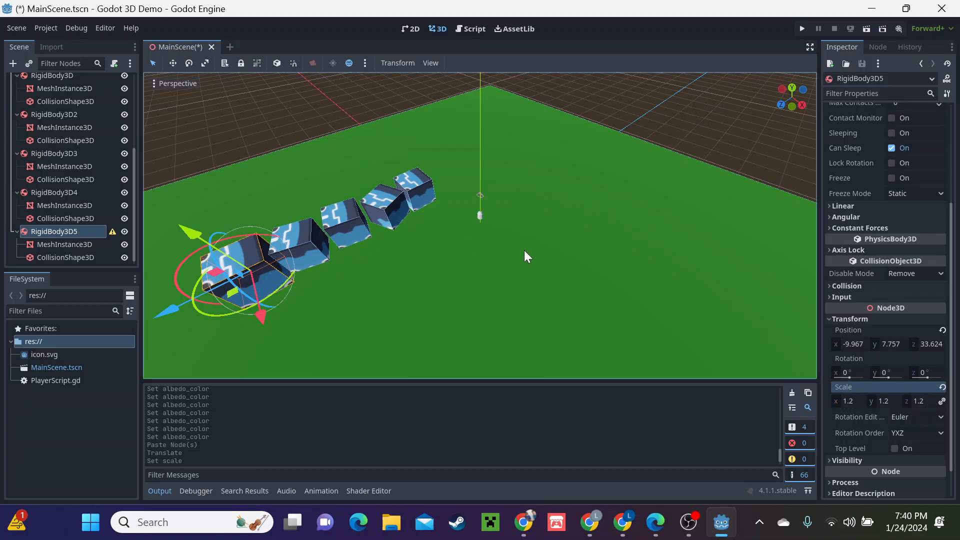
- Set the scale of the middle box's rigid body, RigidBody3D3, to 1.5 on all axes
{"action": "left_click", "coordinate": [355, 216]}
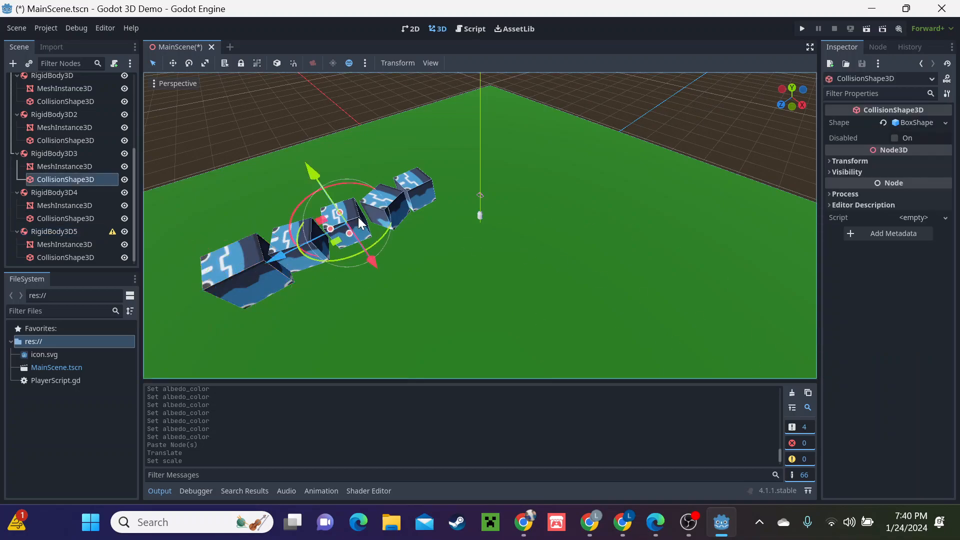
{"action": "left_click", "coordinate": [43, 153]}
{"action": "scroll", "coordinate": [890, 345], "scroll_direction": "down", "scroll_amount": 2}
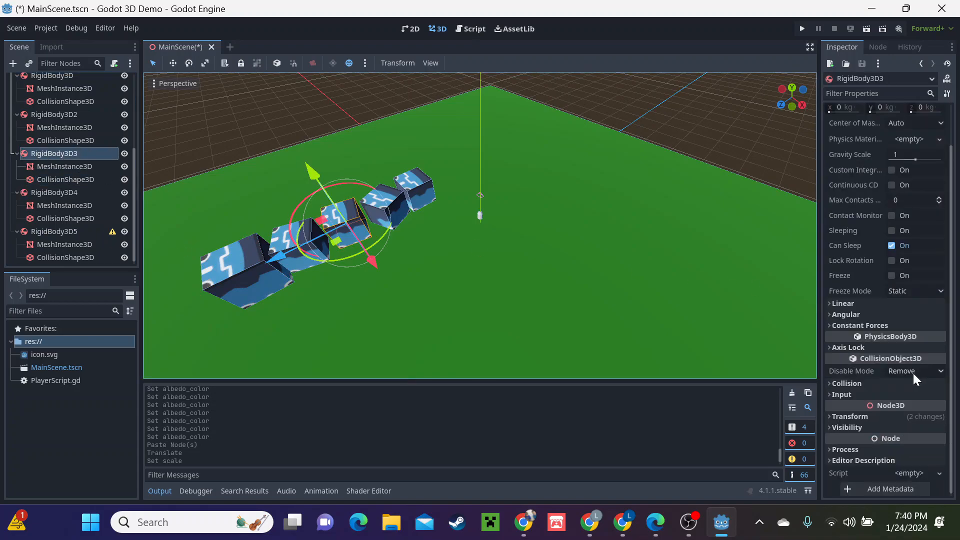
{"action": "left_click", "coordinate": [850, 416]}
{"action": "scroll", "coordinate": [898, 426], "scroll_direction": "down", "scroll_amount": 4}
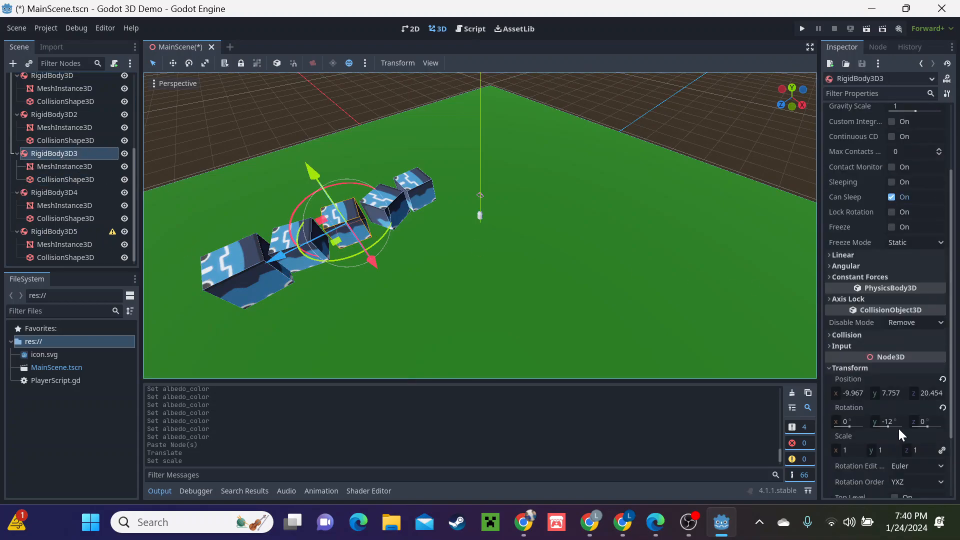
{"action": "left_click", "coordinate": [852, 399]}
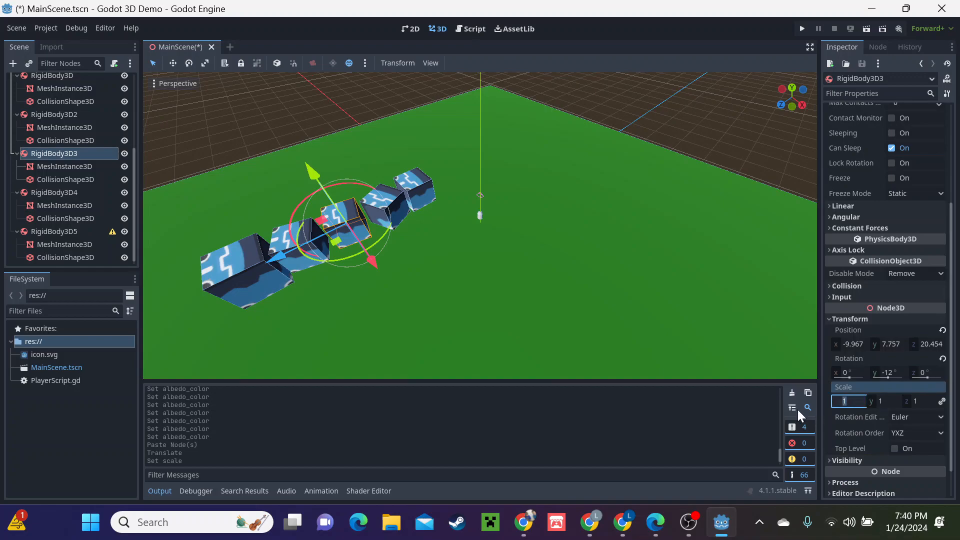
{"action": "type", "text": "1.5"}
{"action": "key", "text": "Return"}
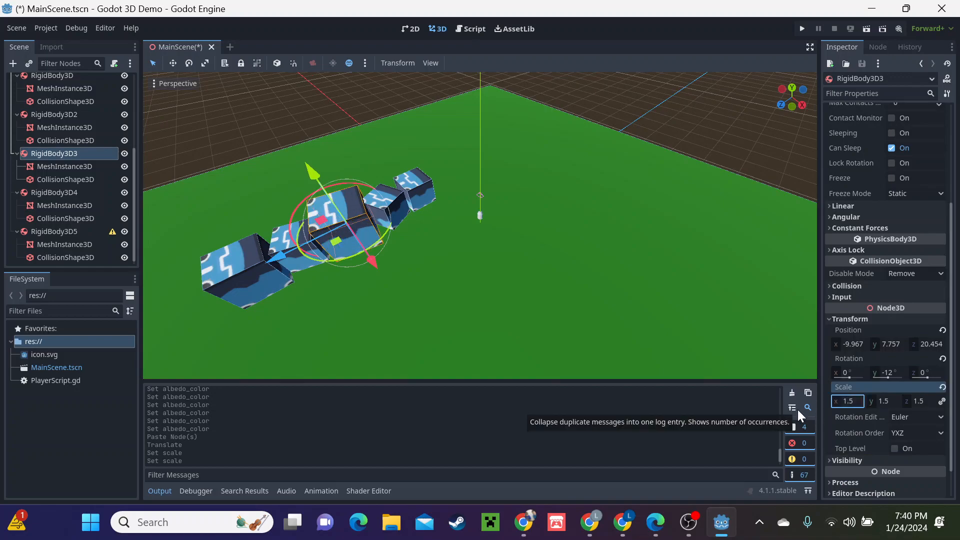
- Deselect the scaled middle box and read the configuration warning on its RigidBody3D3 node
{"action": "left_click", "coordinate": [583, 124]}
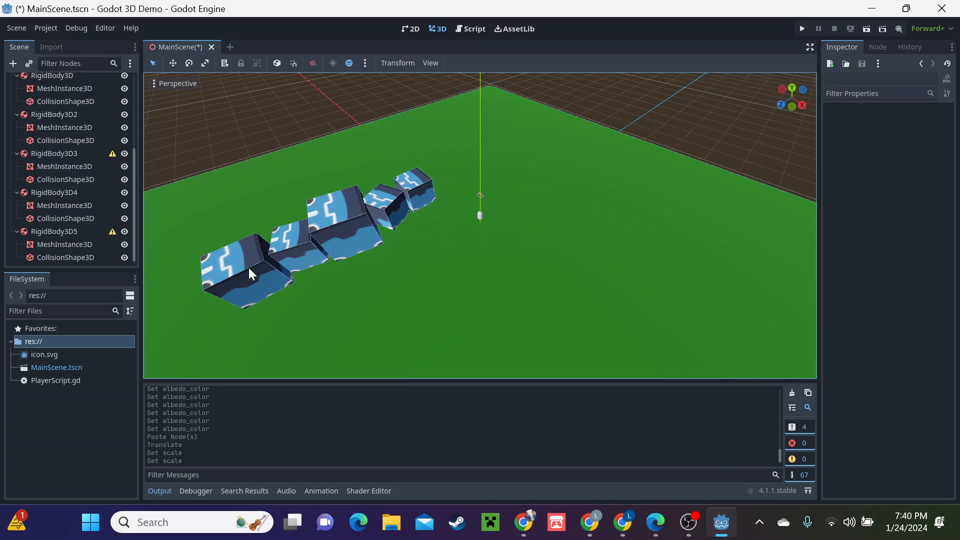
{"action": "scroll", "coordinate": [46, 189], "scroll_direction": "up", "scroll_amount": 4}
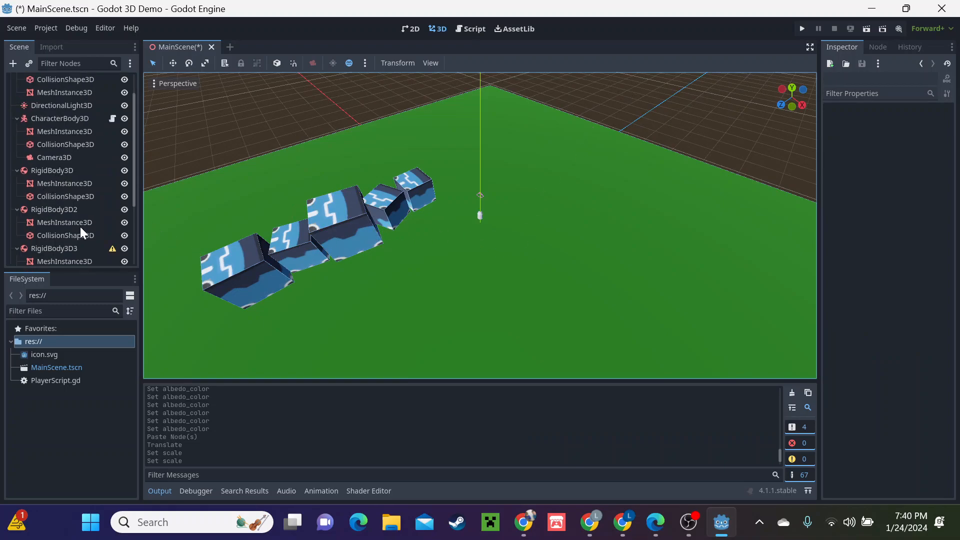
{"action": "mouse_move", "coordinate": [113, 248]}
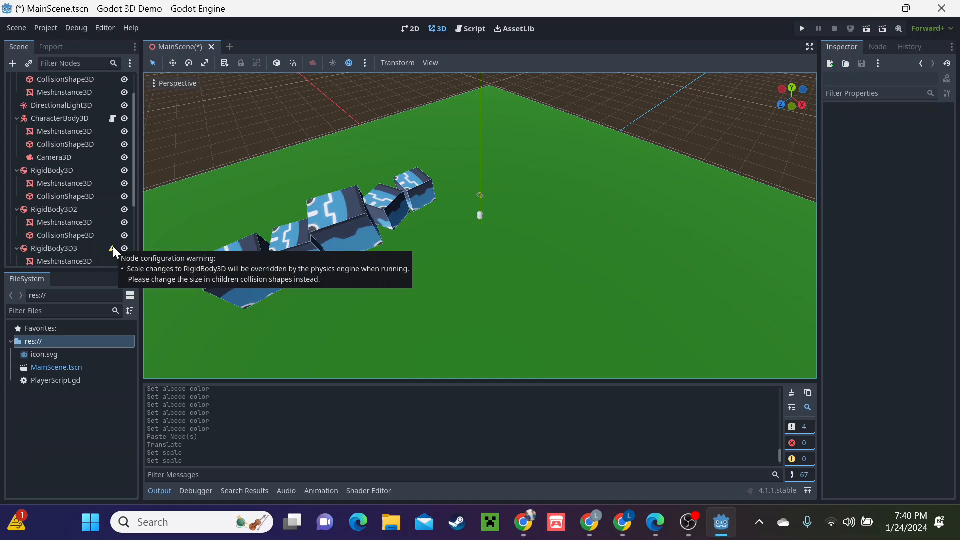
- Paste another rigid body copy under the root Node3D, raise it and move it beside the row of boxes
{"action": "scroll", "coordinate": [65, 91], "scroll_direction": "up", "scroll_amount": 2}
{"action": "left_click", "coordinate": [57, 83]}
{"action": "right_click", "coordinate": [58, 83]}
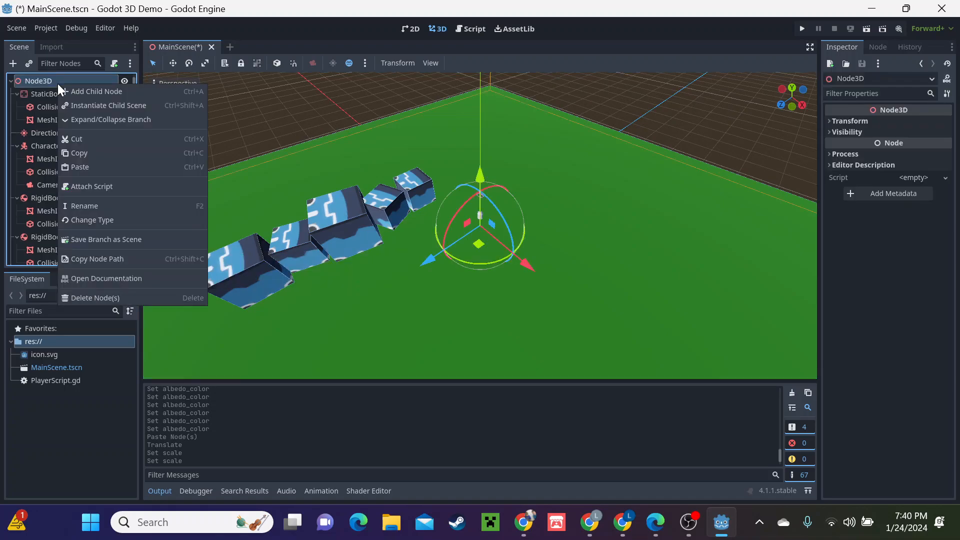
{"action": "left_click", "coordinate": [87, 167]}
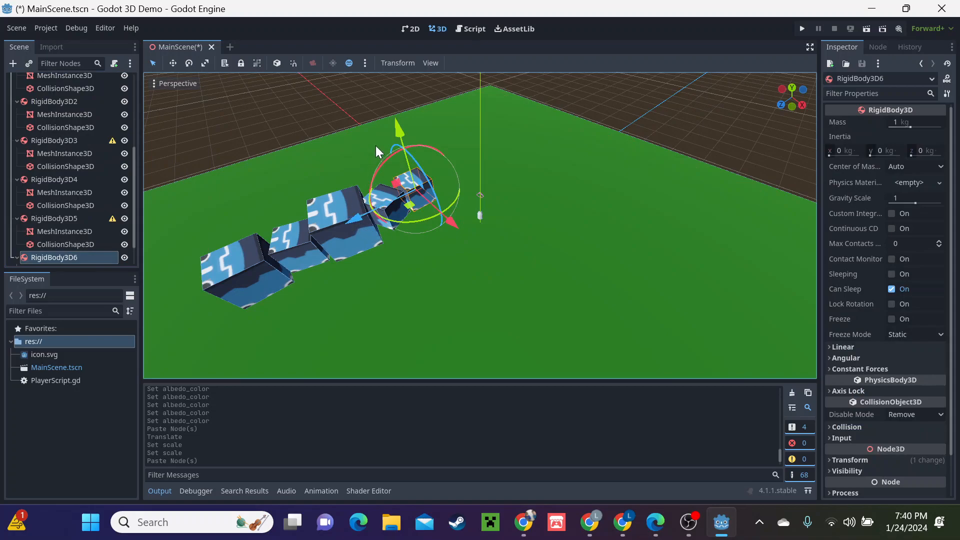
{"action": "left_click_drag", "start_coordinate": [397, 134], "coordinate": [381, 50]}
{"action": "left_click_drag", "start_coordinate": [336, 165], "coordinate": [120, 257]}
{"action": "scroll", "coordinate": [349, 299], "scroll_direction": "up", "scroll_amount": 5}
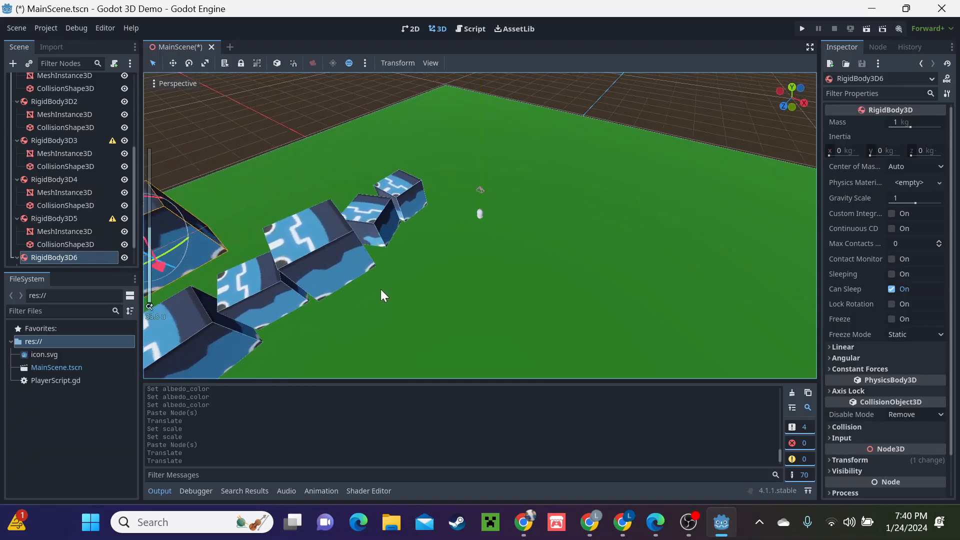
{"action": "scroll", "coordinate": [379, 289], "scroll_direction": "down", "scroll_amount": 5}
{"action": "middle_click_drag", "start_coordinate": [378, 290], "coordinate": [306, 269]}
{"action": "left_click_drag", "start_coordinate": [305, 269], "coordinate": [266, 310]}
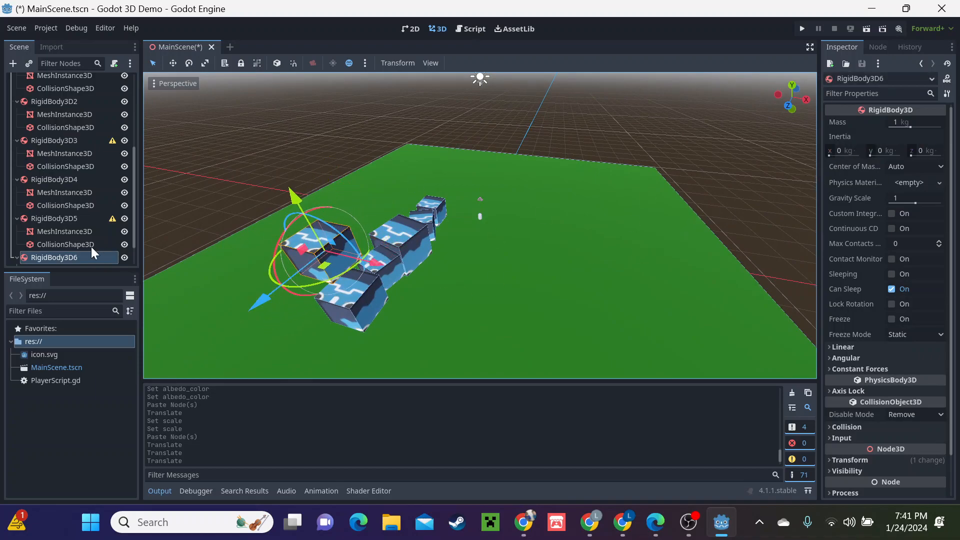
- Replace the box mesh of RigidBody3D6's MeshInstance3D with a new PrismMesh
{"action": "scroll", "coordinate": [57, 240], "scroll_direction": "down", "scroll_amount": 2}
{"action": "left_click", "coordinate": [58, 244]}
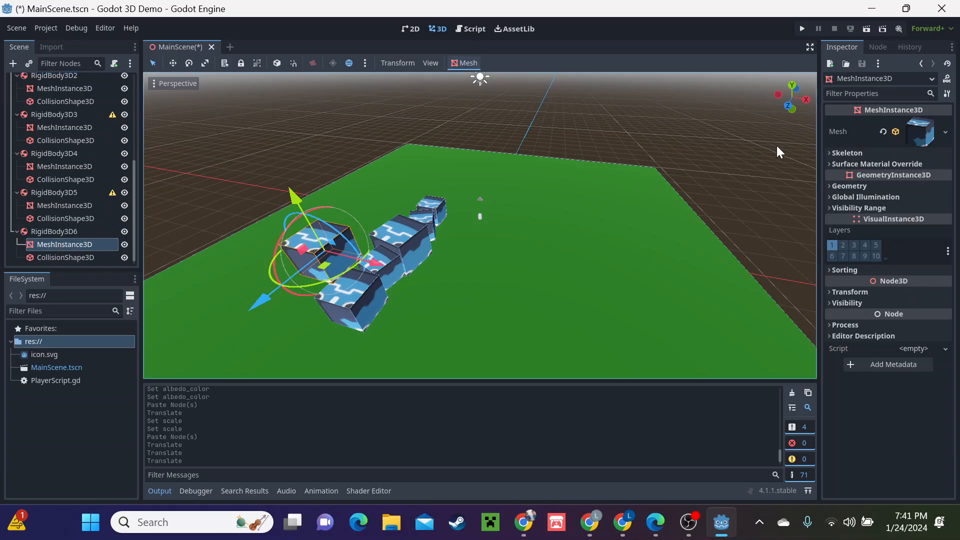
{"action": "left_click", "coordinate": [921, 134]}
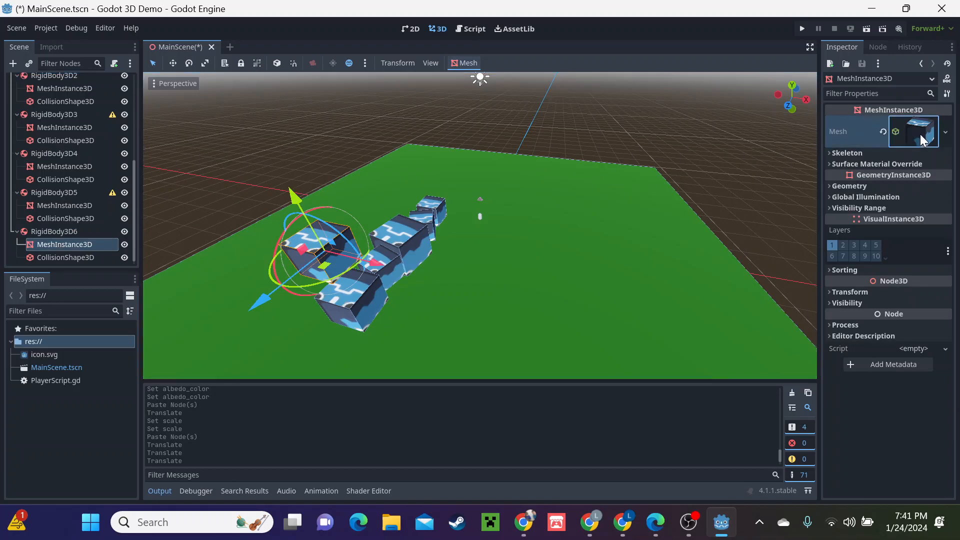
{"action": "left_click", "coordinate": [940, 133]}
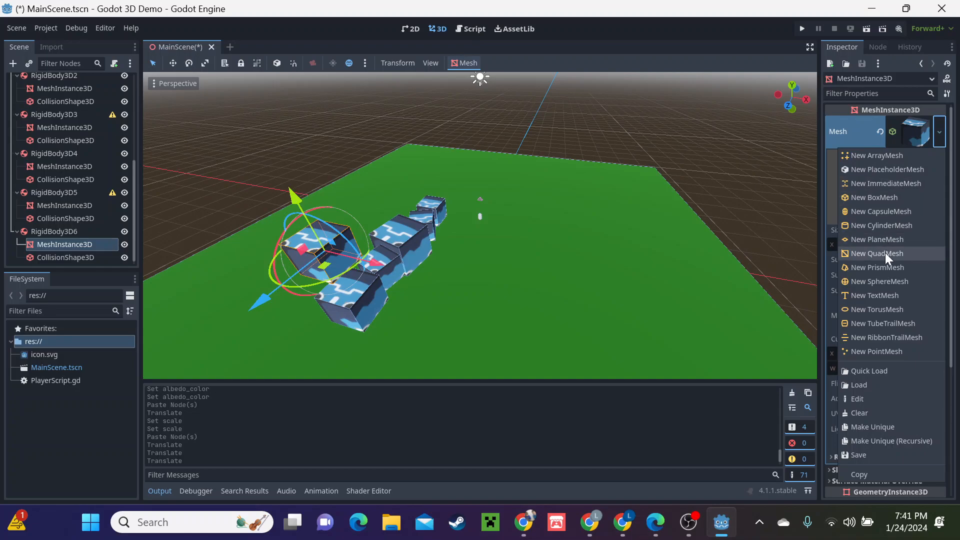
{"action": "left_click", "coordinate": [876, 269]}
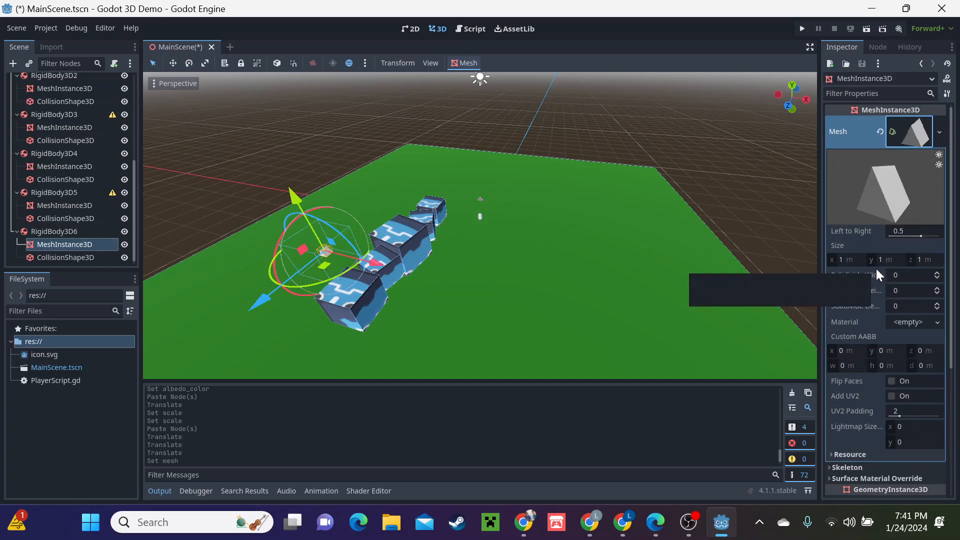
- Give the prism mesh a new StandardMaterial3D with its albedo color set to red, ff0000
{"action": "middle_click_drag", "start_coordinate": [367, 273], "coordinate": [372, 262]}
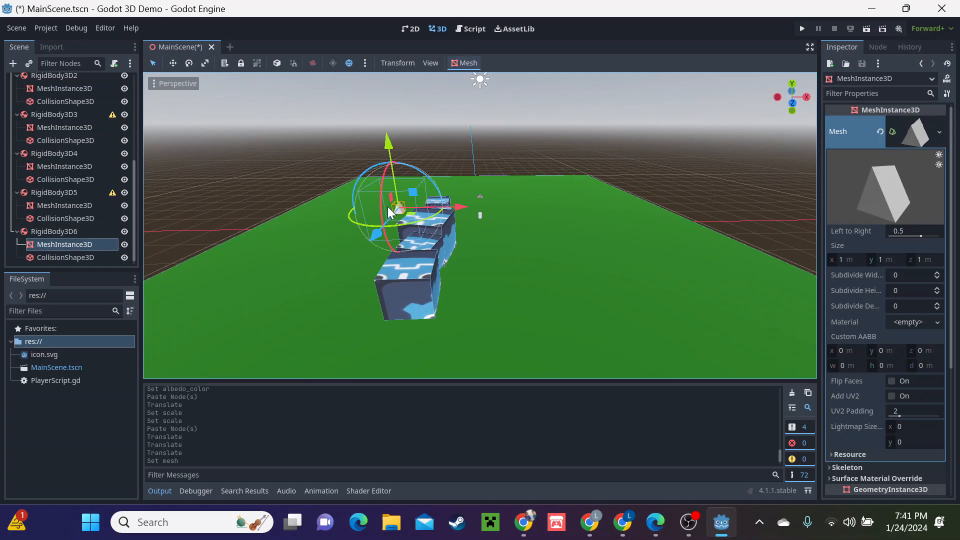
{"action": "scroll", "coordinate": [388, 206], "scroll_direction": "up", "scroll_amount": 4}
{"action": "middle_click_drag", "start_coordinate": [292, 195], "coordinate": [309, 197]}
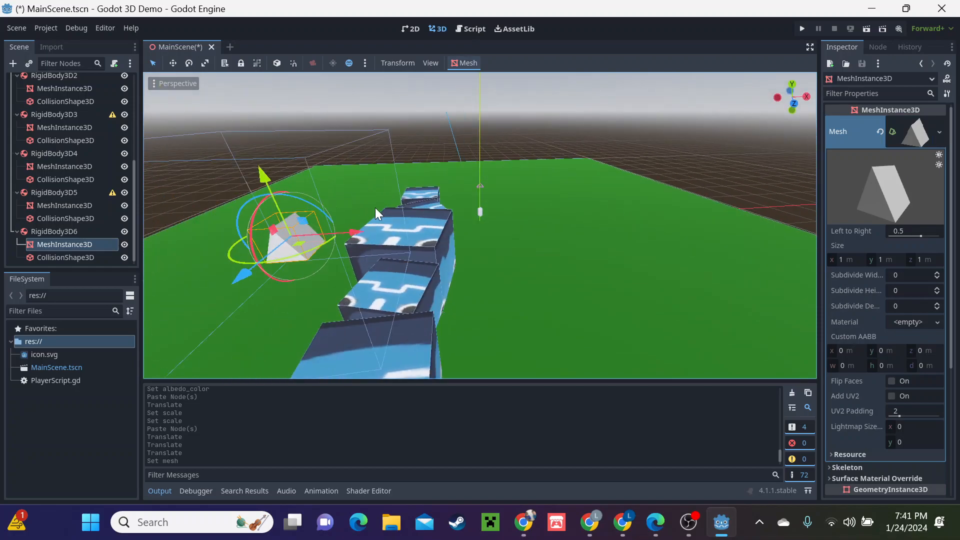
{"action": "scroll", "coordinate": [480, 218], "scroll_direction": "down", "scroll_amount": 2}
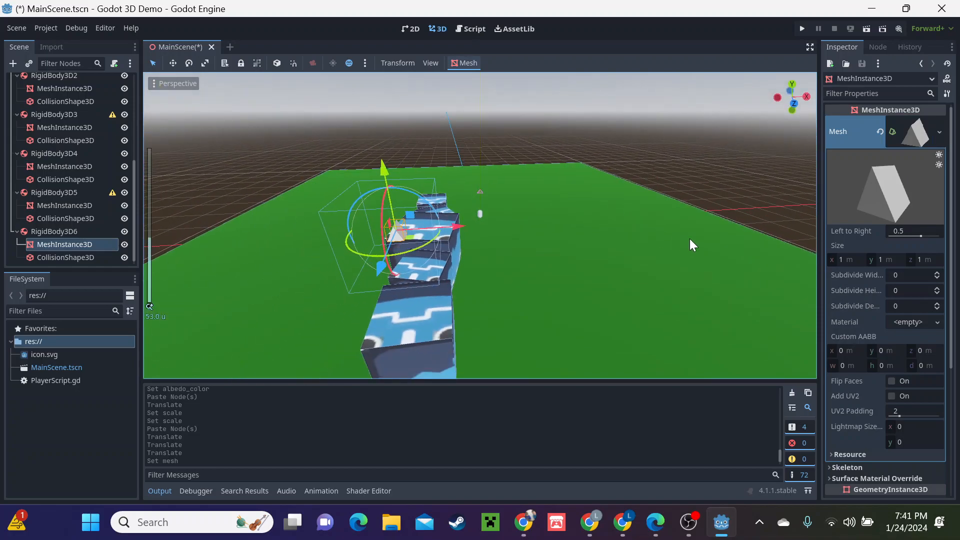
{"action": "left_click", "coordinate": [912, 323]}
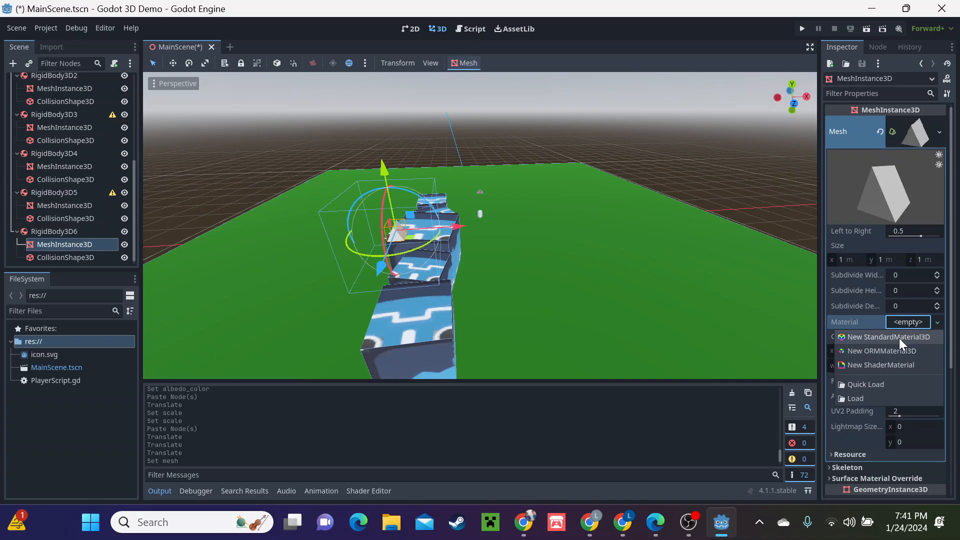
{"action": "left_click", "coordinate": [899, 338]}
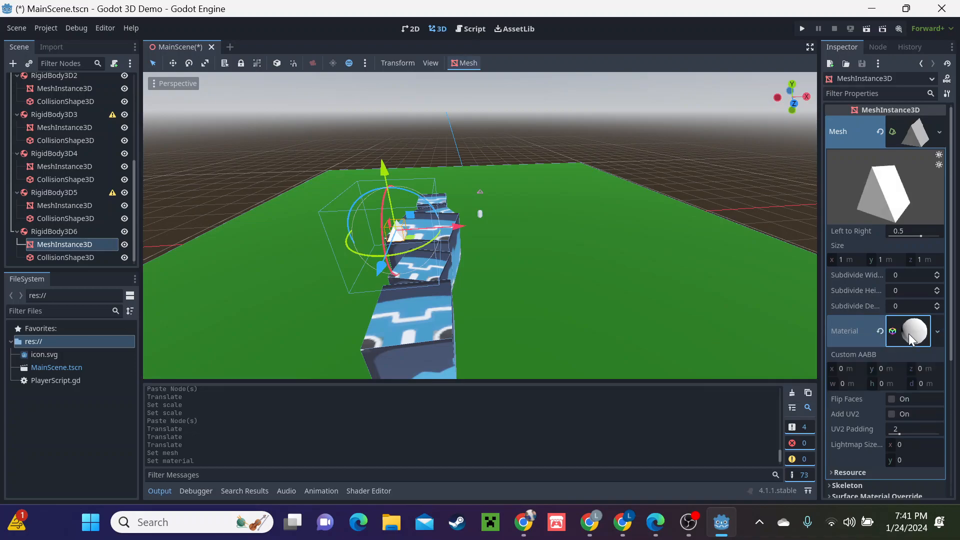
{"action": "left_click", "coordinate": [910, 332]}
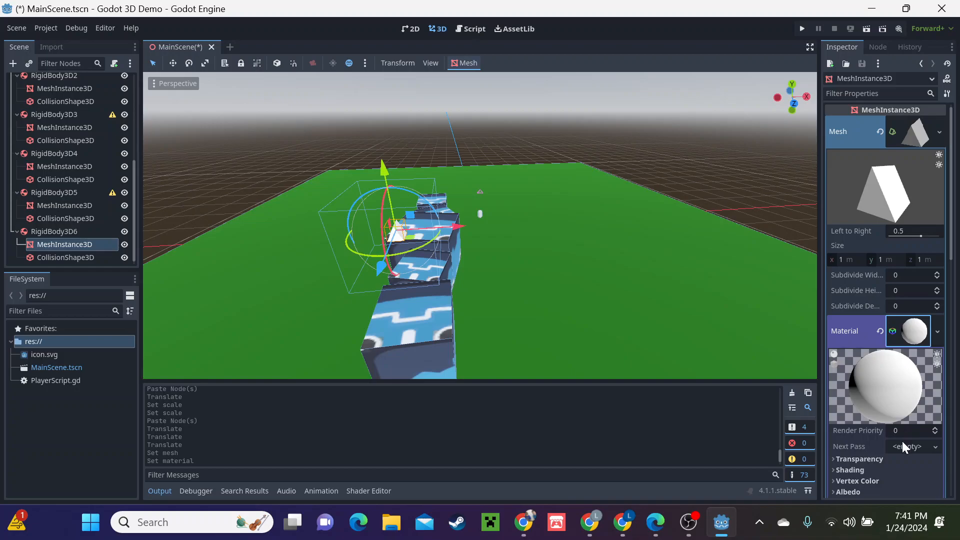
{"action": "scroll", "coordinate": [895, 467], "scroll_direction": "down", "scroll_amount": 5}
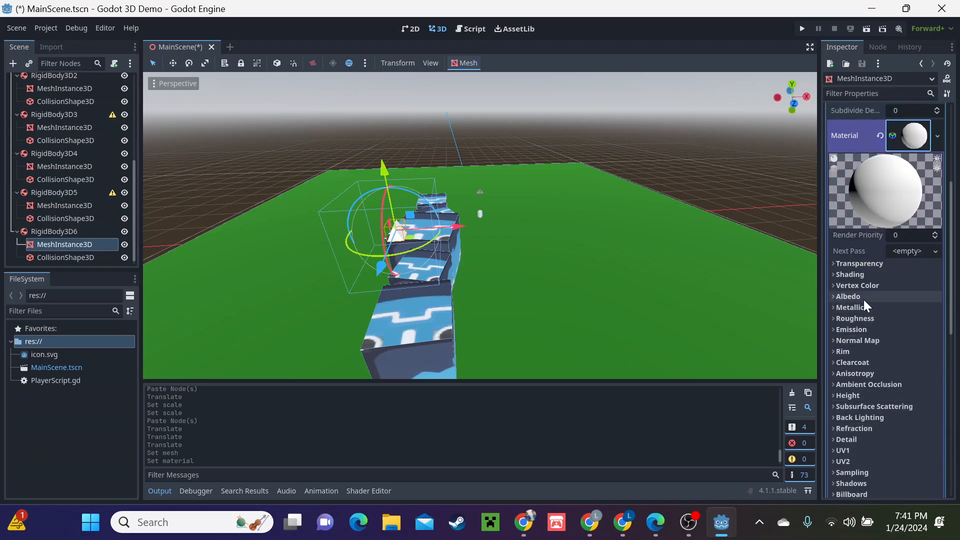
{"action": "left_click", "coordinate": [863, 296]}
{"action": "left_click", "coordinate": [916, 310]}
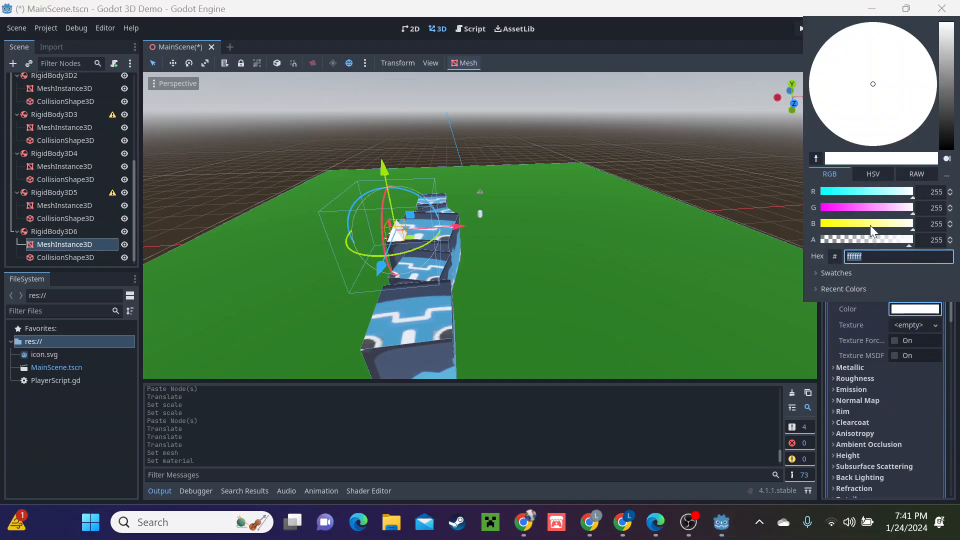
{"action": "left_click_drag", "start_coordinate": [849, 205], "coordinate": [791, 227]}
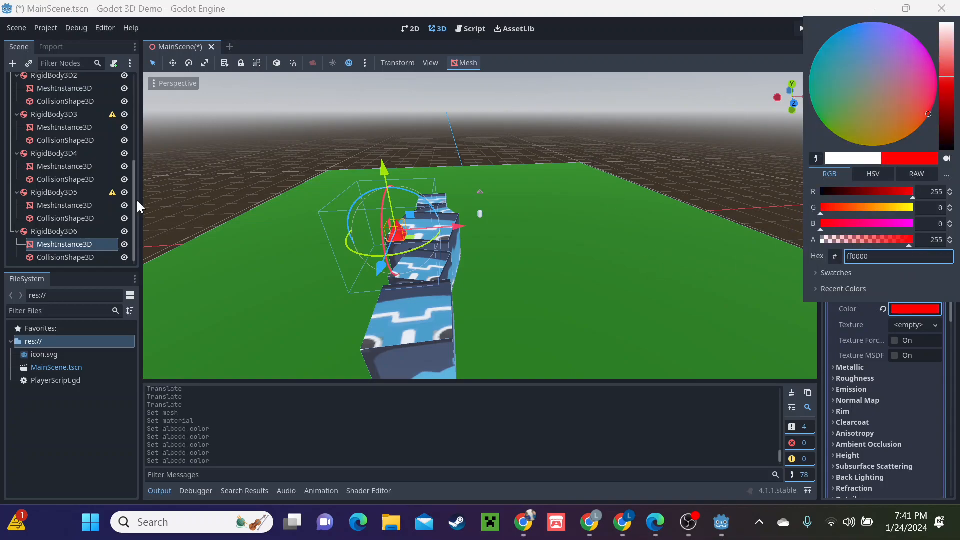
- Replace the shape of RigidBody3D6's CollisionShape3D with a new BoxShape3D, then deselect it and check its fit around the prism
{"action": "left_click", "coordinate": [56, 255]}
{"action": "left_click", "coordinate": [56, 256]}
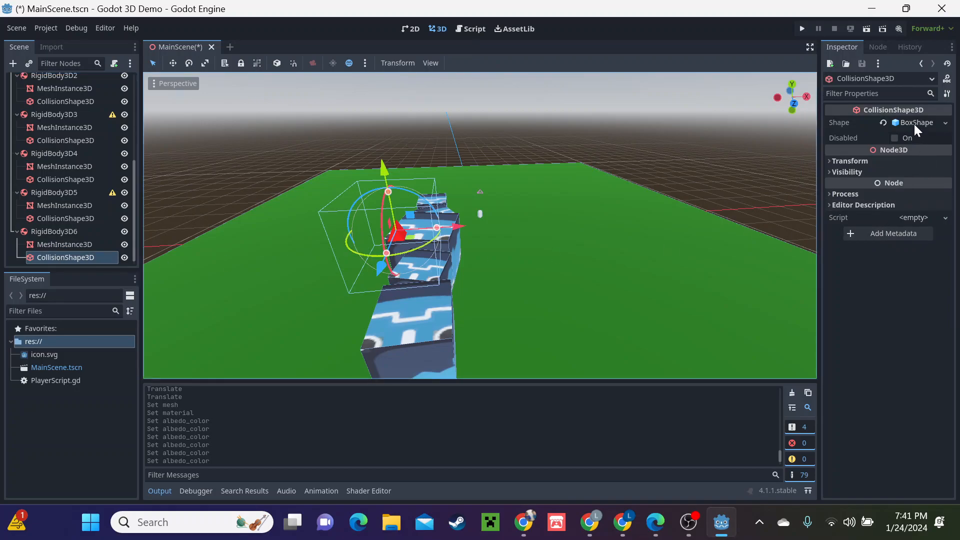
{"action": "left_click", "coordinate": [915, 125]}
{"action": "left_click", "coordinate": [946, 123]}
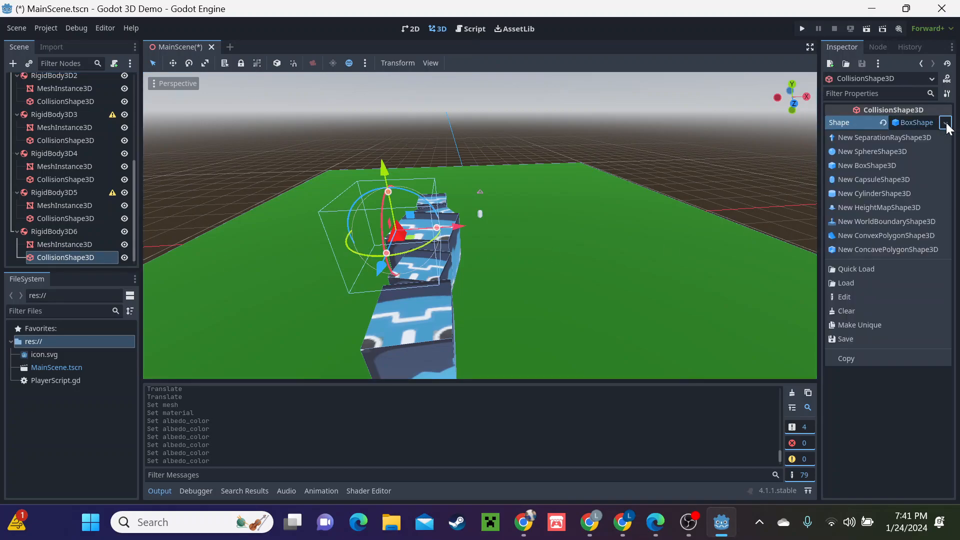
{"action": "left_click", "coordinate": [865, 166]}
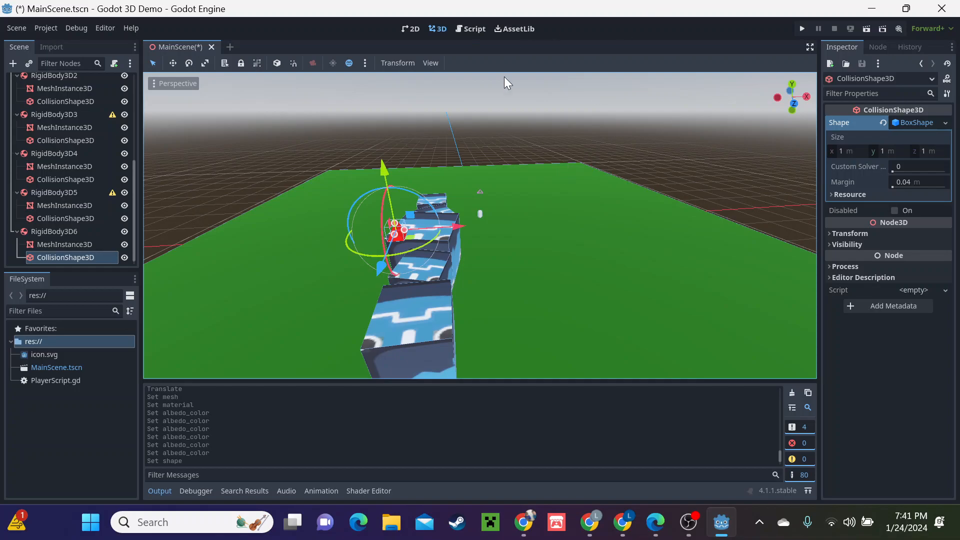
{"action": "left_click", "coordinate": [496, 106]}
{"action": "middle_click_drag", "start_coordinate": [495, 106], "coordinate": [266, 243]}
{"action": "middle_click_drag", "start_coordinate": [295, 292], "coordinate": [319, 214]}
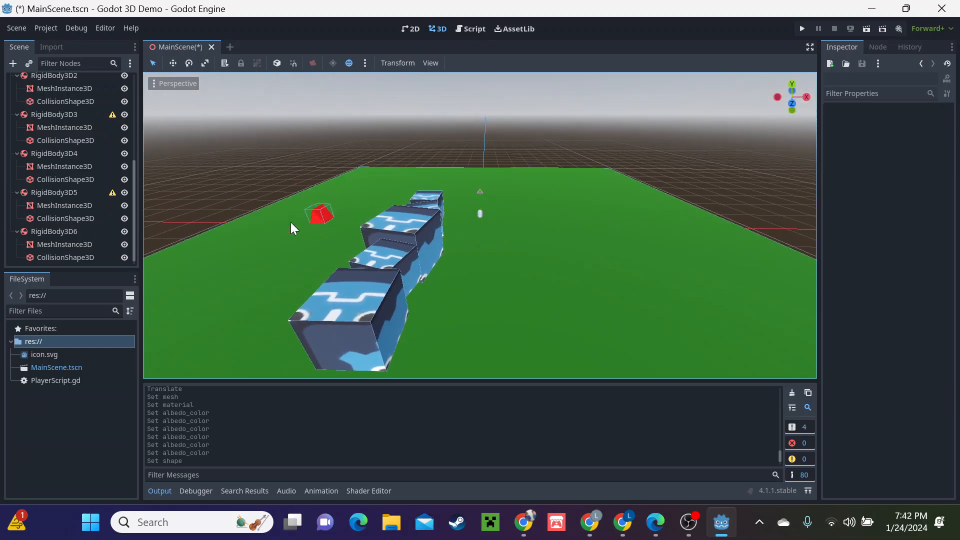
- Add an Area3D as a child node of CharacterBody3D
{"action": "scroll", "coordinate": [56, 204], "scroll_direction": "up", "scroll_amount": 5}
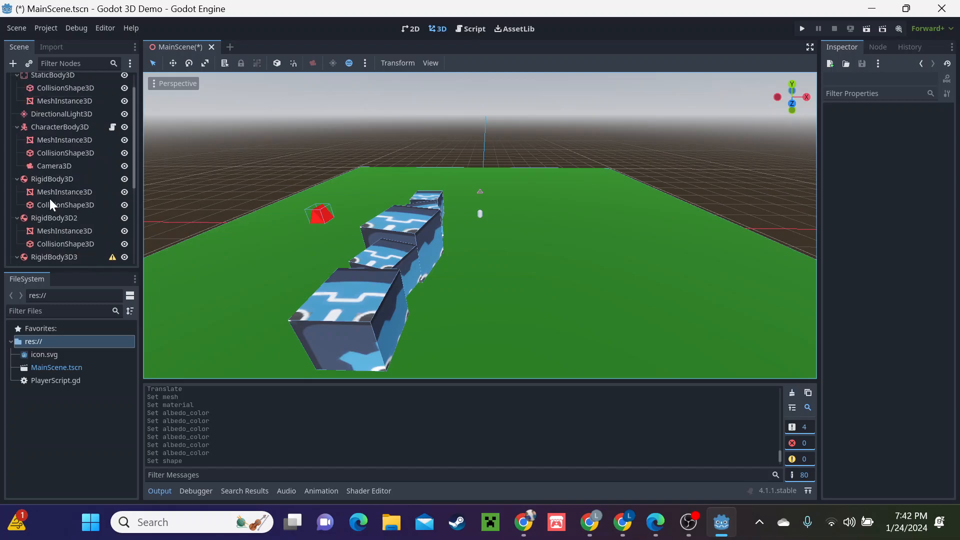
{"action": "left_click", "coordinate": [57, 128]}
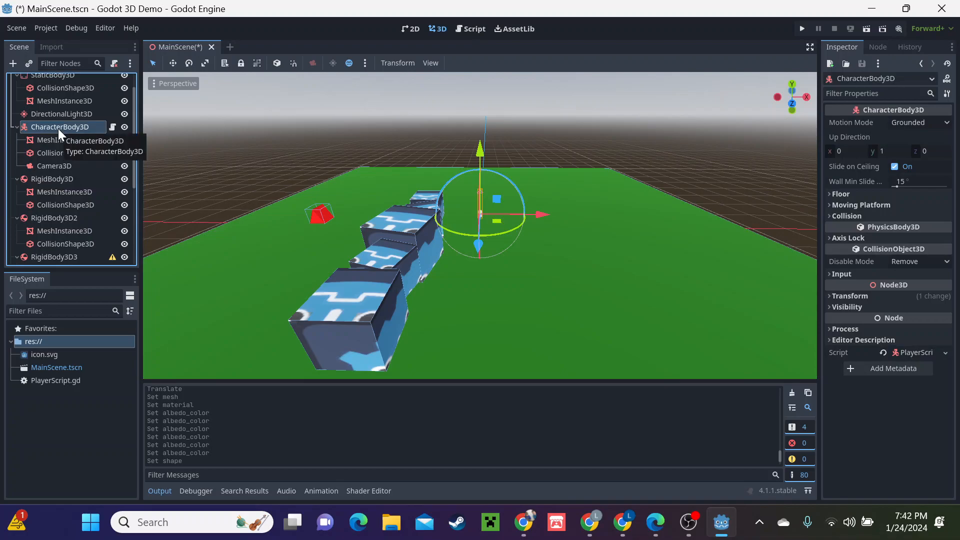
{"action": "right_click", "coordinate": [58, 128]}
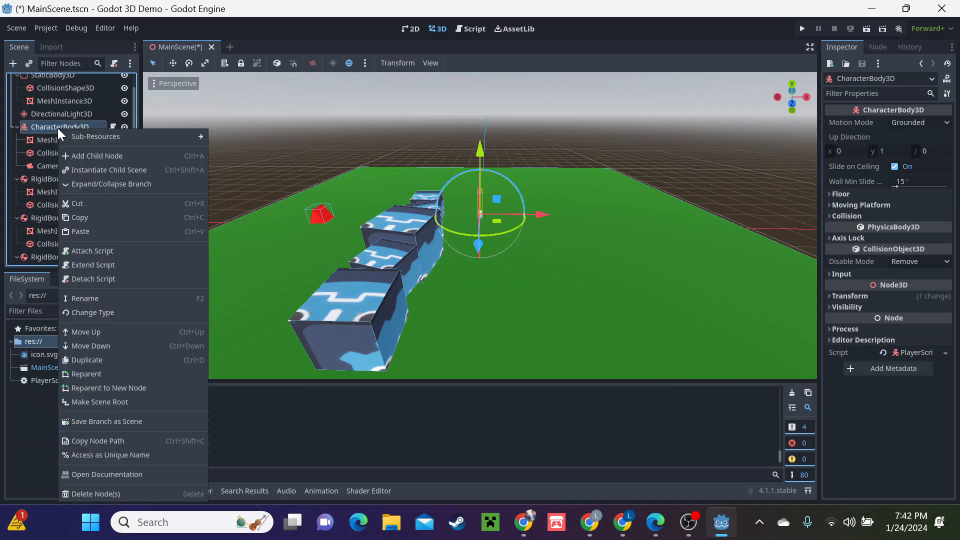
{"action": "left_click", "coordinate": [80, 159]}
{"action": "type", "text": "area"}
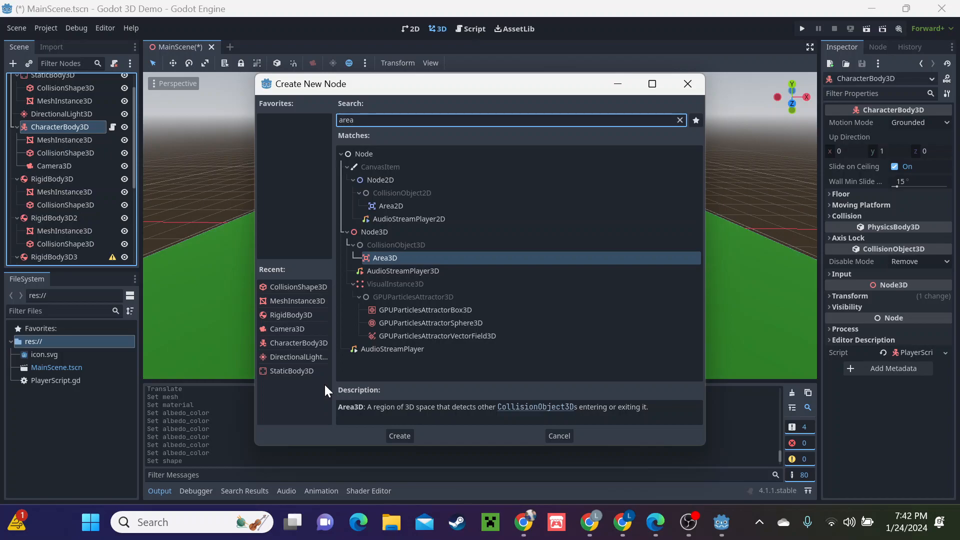
{"action": "left_click", "coordinate": [399, 436]}
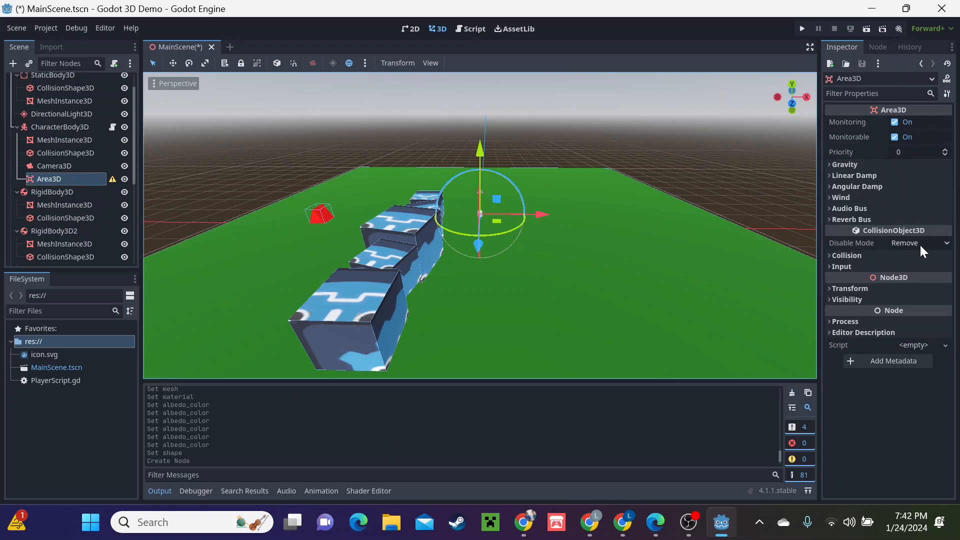
- Add a CollisionShape3D under the Area3D and give it a new CapsuleShape3D
{"action": "right_click", "coordinate": [77, 179]}
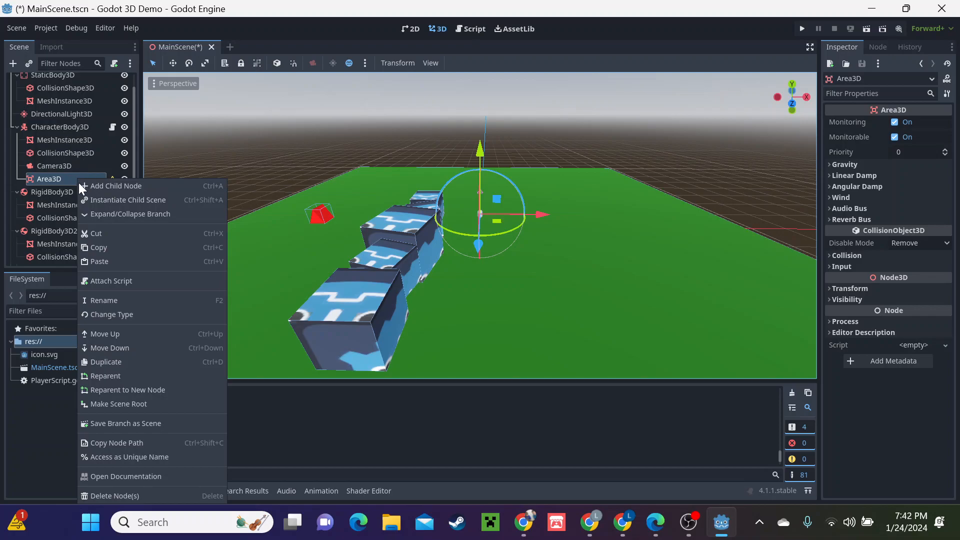
{"action": "left_click", "coordinate": [107, 187]}
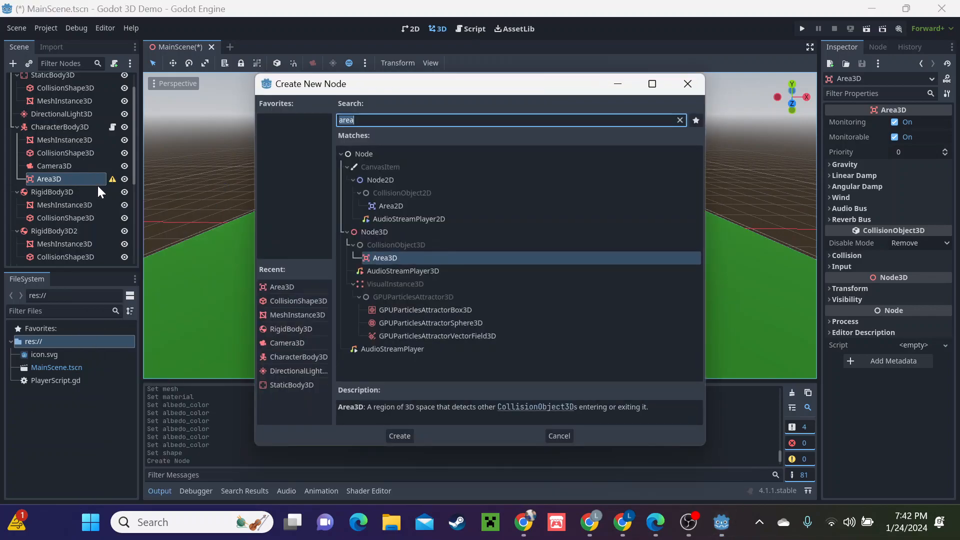
{"action": "type", "text": "coll"}
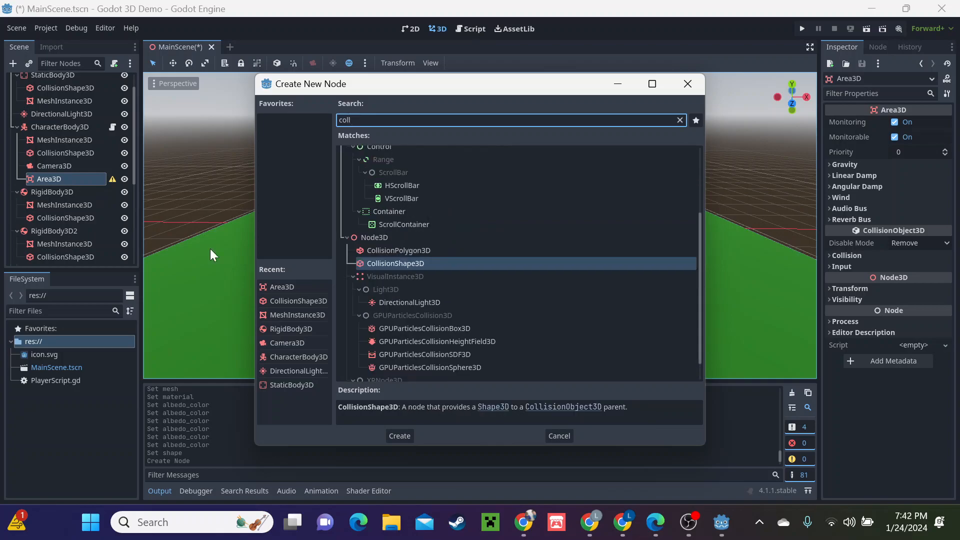
{"action": "left_click", "coordinate": [401, 435]}
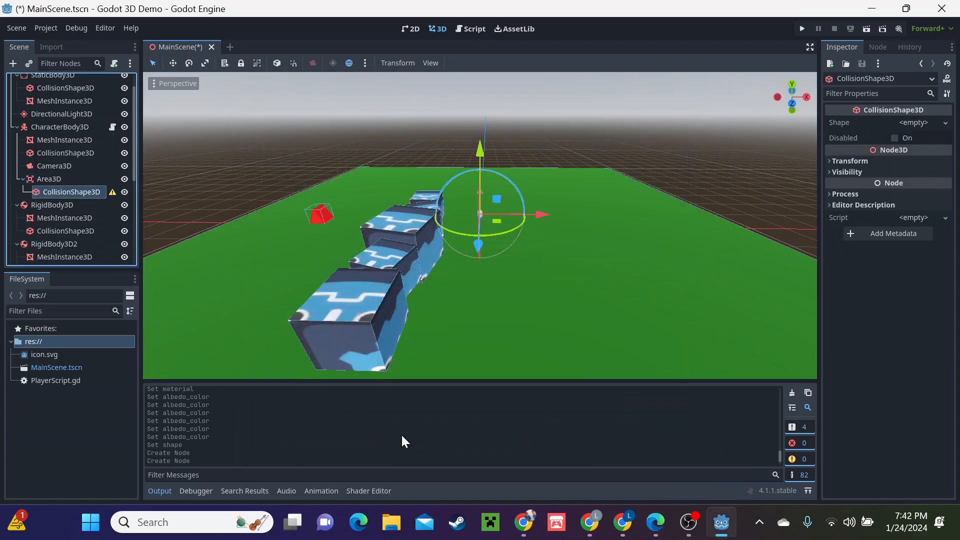
{"action": "left_click", "coordinate": [907, 122]}
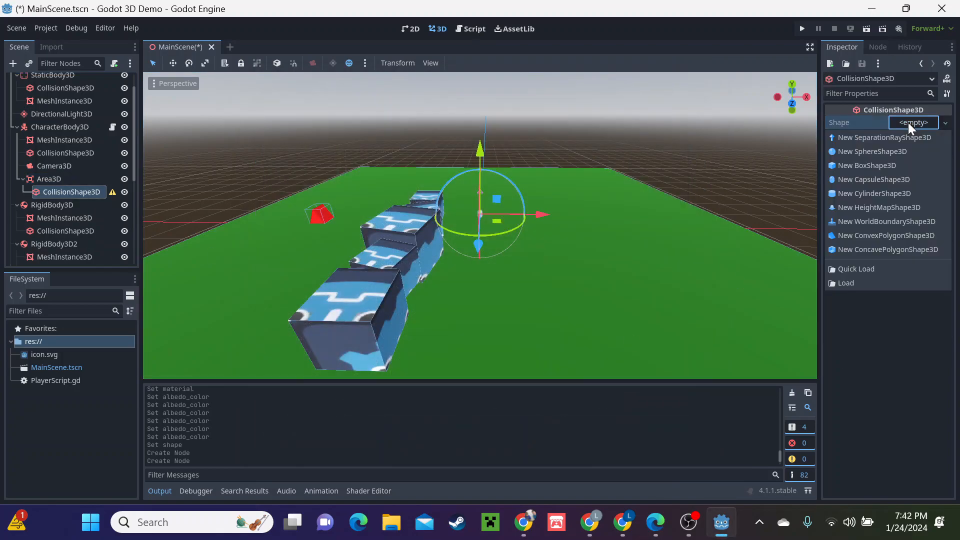
{"action": "left_click", "coordinate": [885, 179]}
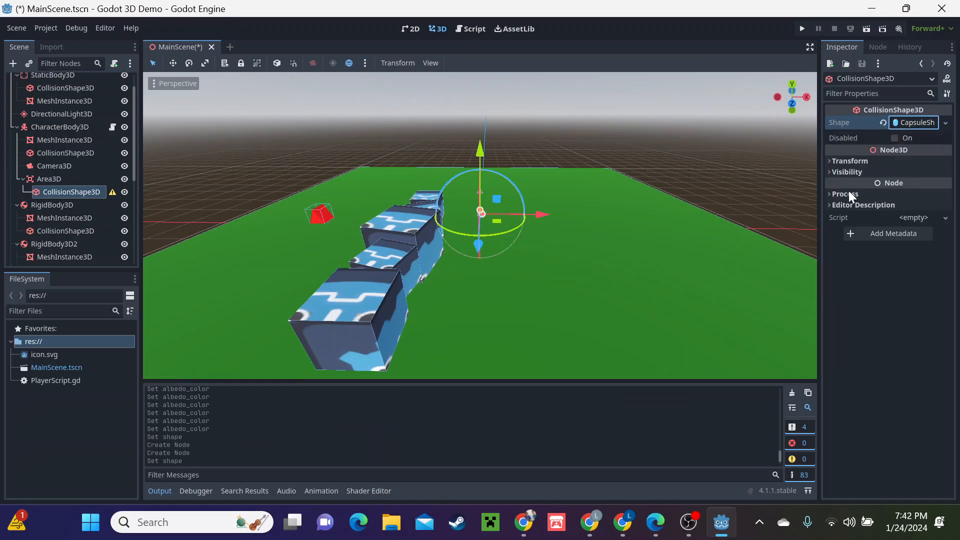
- Set the Area3D's capsule collision shape to a radius of 0.8 m and a height of 2.5 m
{"action": "middle_click_drag", "start_coordinate": [565, 197], "coordinate": [556, 185]}
{"action": "scroll", "coordinate": [449, 186], "scroll_direction": "down", "scroll_amount": 6}
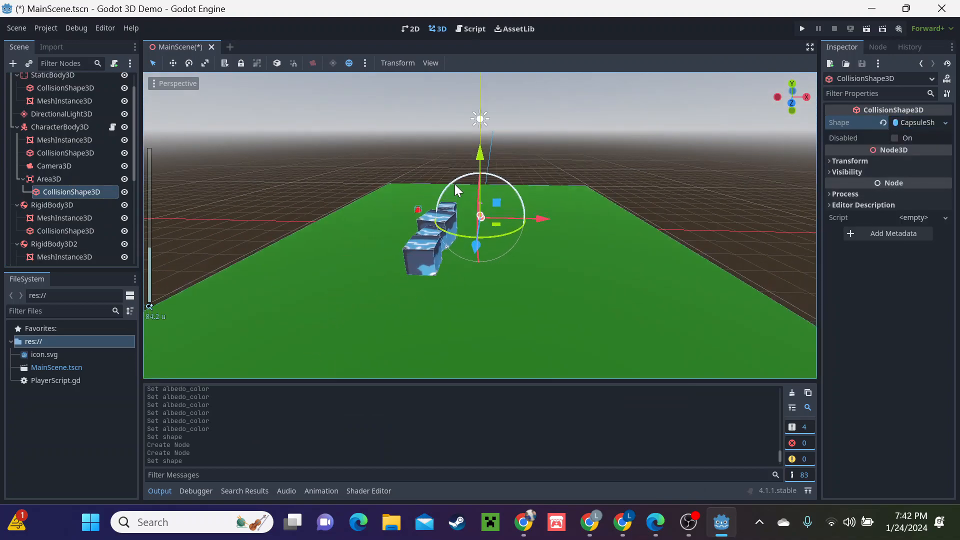
{"action": "scroll", "coordinate": [491, 189], "scroll_direction": "up", "scroll_amount": 10}
{"action": "scroll", "coordinate": [488, 165], "scroll_direction": "up", "scroll_amount": 14}
{"action": "middle_click_drag", "start_coordinate": [555, 116], "coordinate": [552, 143]}
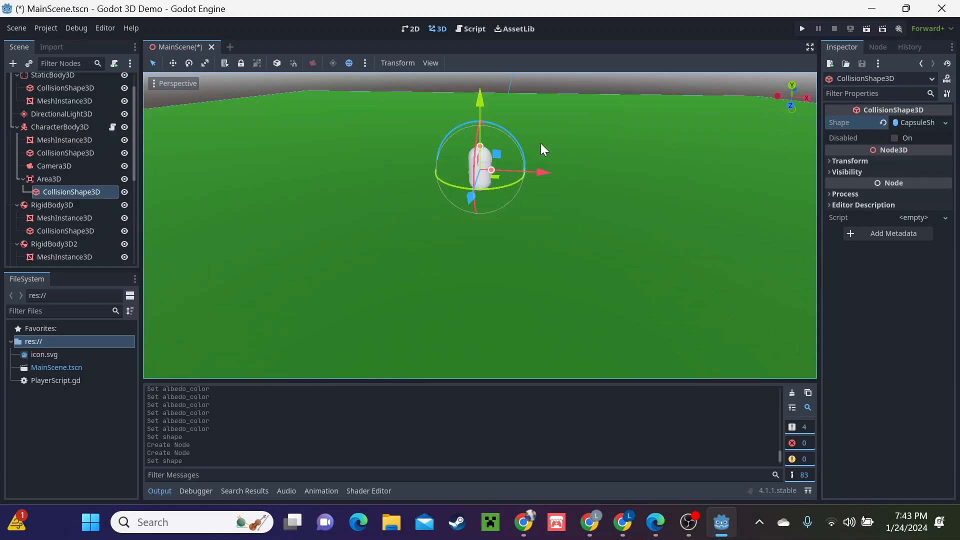
{"action": "left_click", "coordinate": [921, 122]}
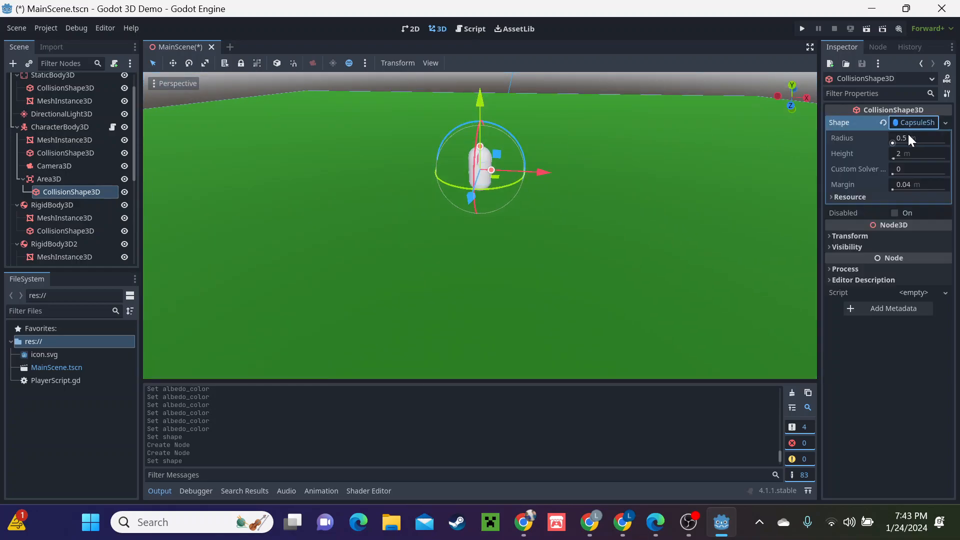
{"action": "left_click", "coordinate": [904, 138]}
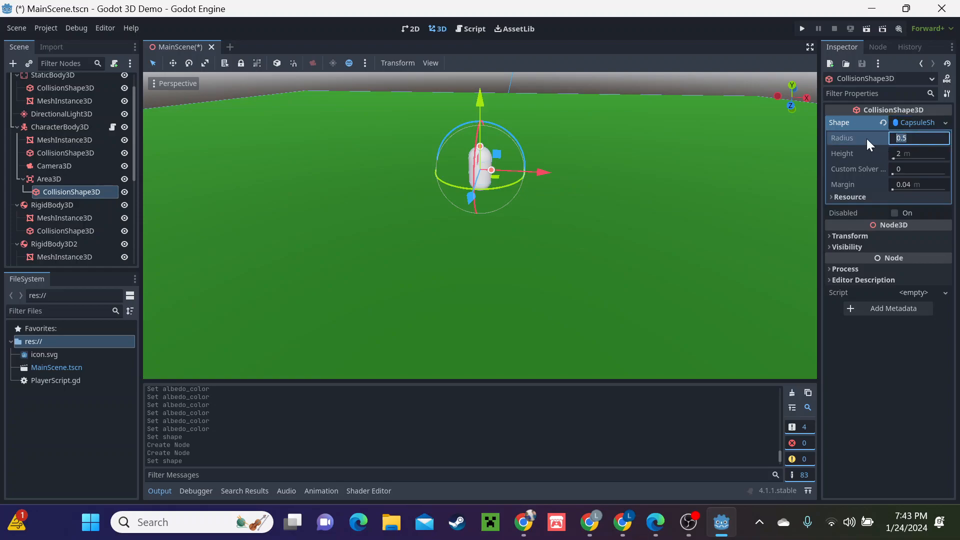
{"action": "type", "text": "0.8"}
{"action": "key", "text": "Return"}
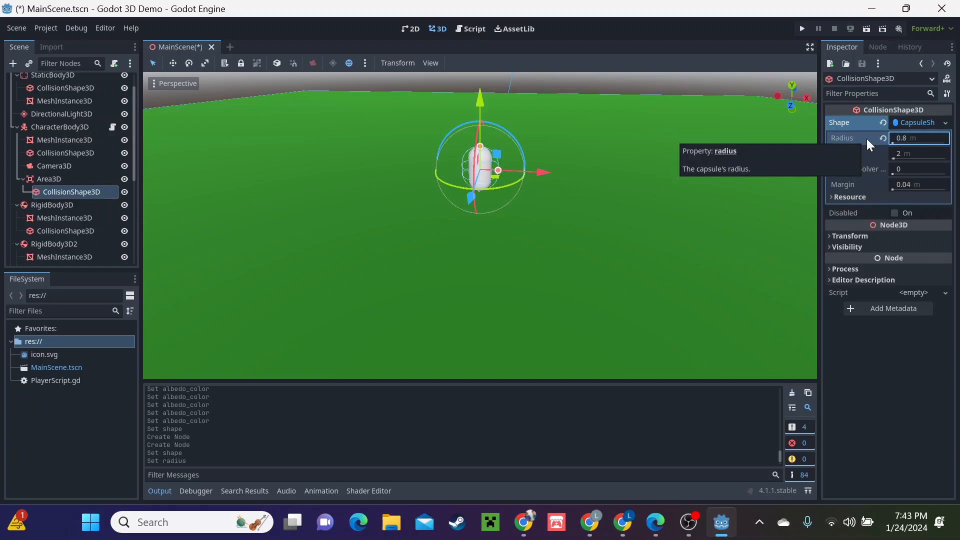
{"action": "left_click", "coordinate": [897, 155]}
{"action": "type", "text": ".5"}
{"action": "key", "text": "Return"}
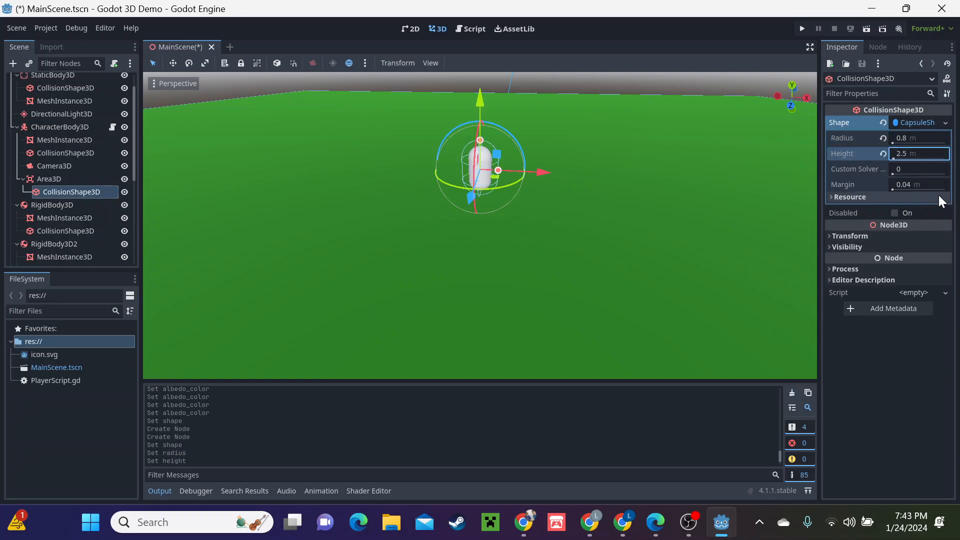
{"action": "middle_click_drag", "start_coordinate": [592, 156], "coordinate": [600, 135]}
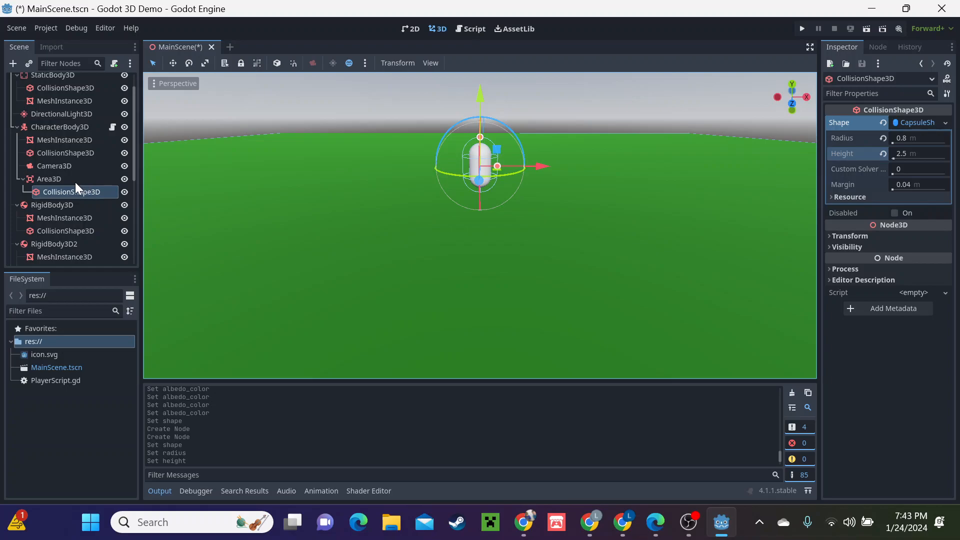
- Connect the Area3D's body_entered signal to the CharacterBody3D script with the receiver method _on_area_3d_body_entered
{"action": "left_click", "coordinate": [49, 178]}
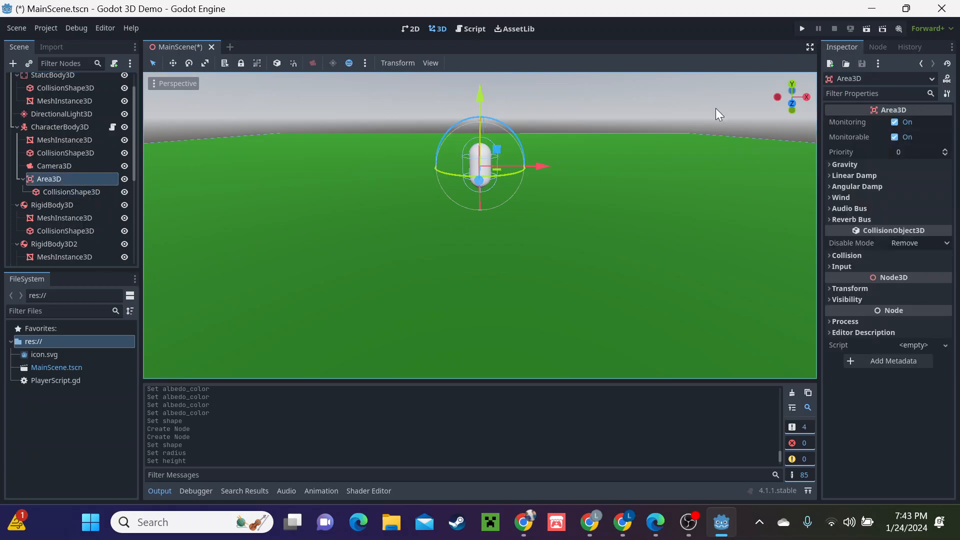
{"action": "left_click", "coordinate": [872, 51]}
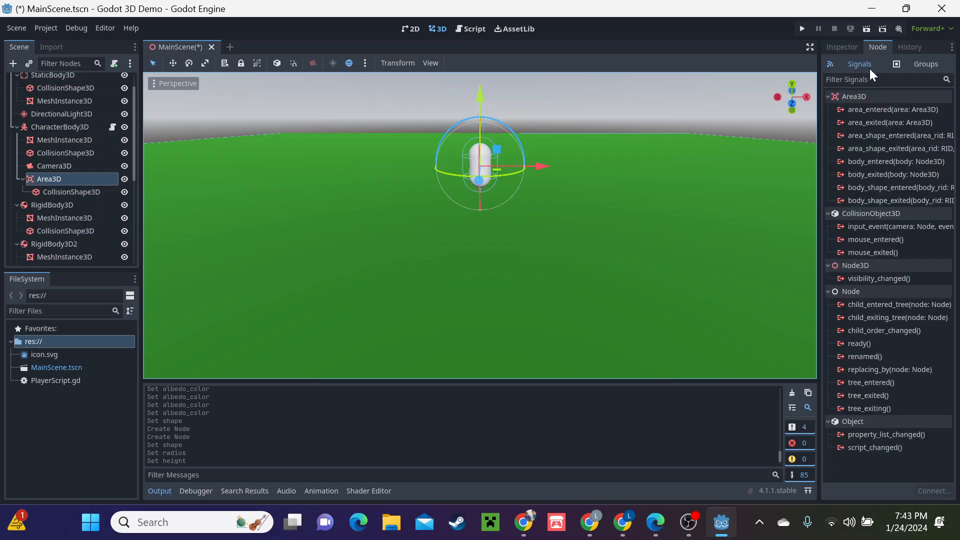
{"action": "mouse_move", "coordinate": [829, 115]}
{"action": "left_click", "coordinate": [906, 166]}
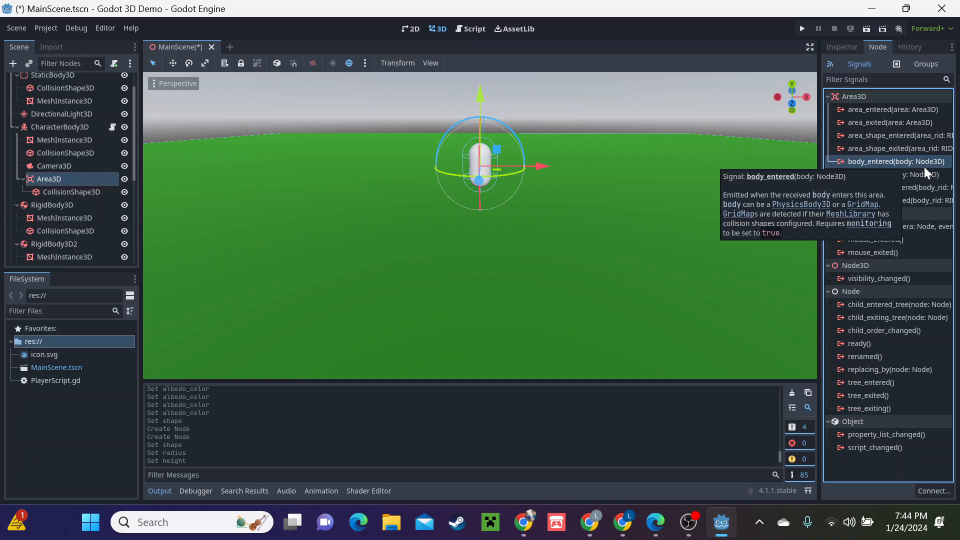
{"action": "right_click", "coordinate": [924, 157]}
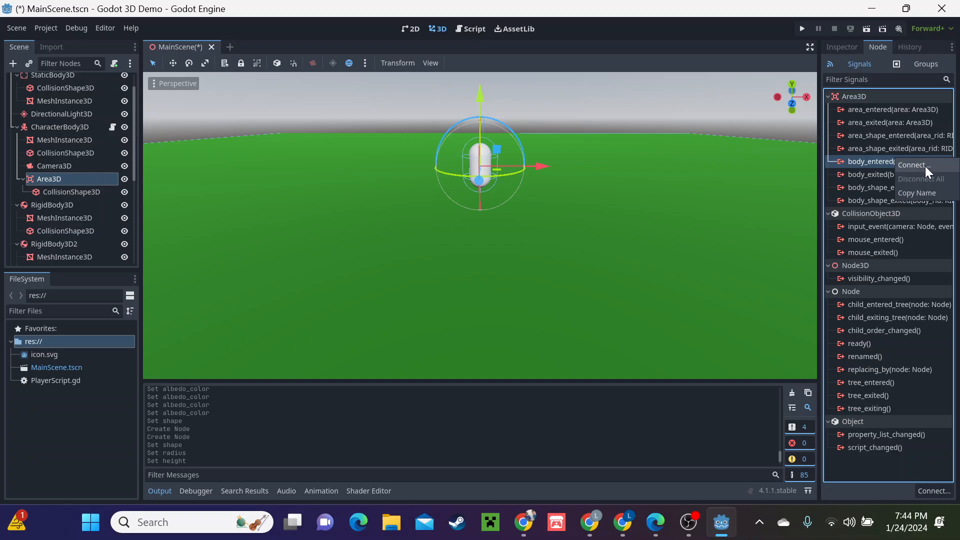
{"action": "left_click", "coordinate": [924, 165]}
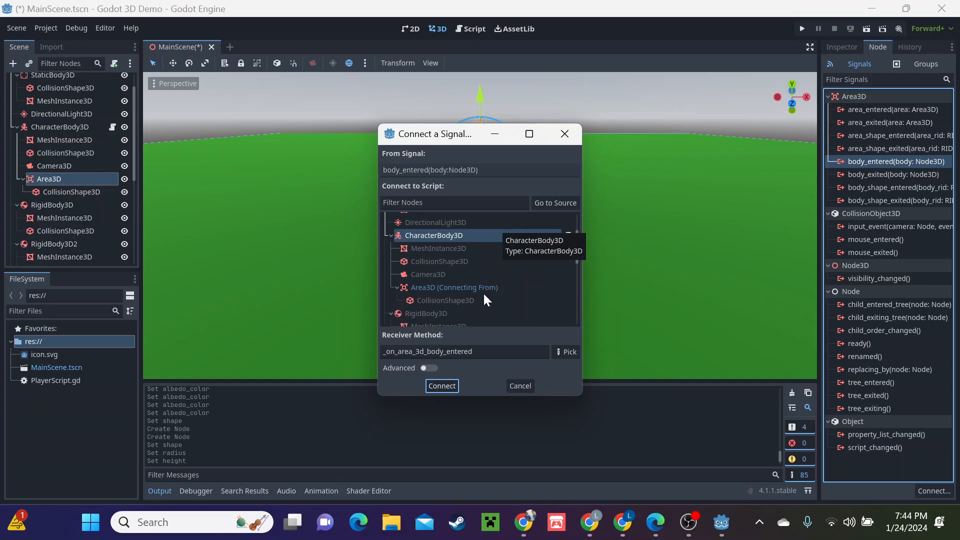
{"action": "left_click", "coordinate": [444, 385]}
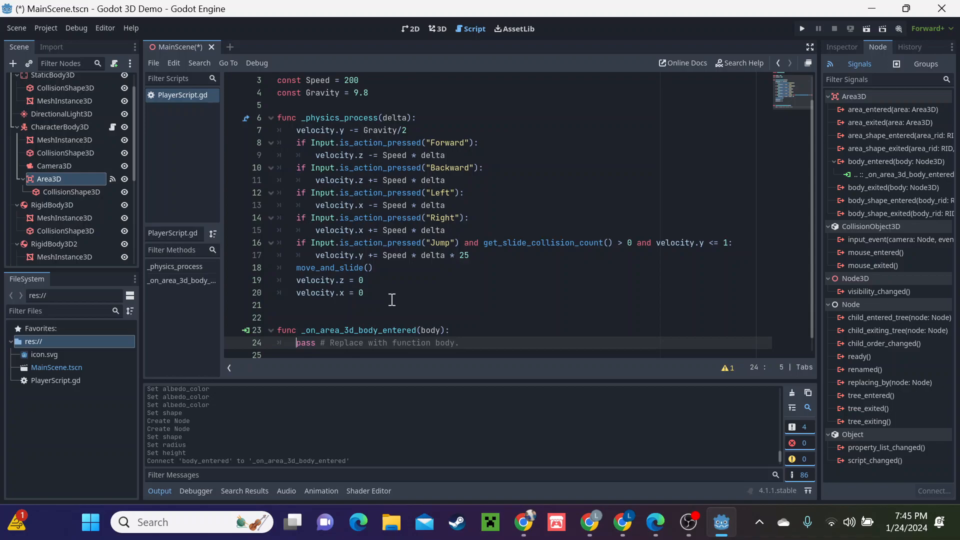
- Replace the placeholder body of _on_area_3d_body_entered with the condition if body.is_in_group("End"):
{"action": "left_click_drag", "start_coordinate": [470, 345], "coordinate": [298, 347]}
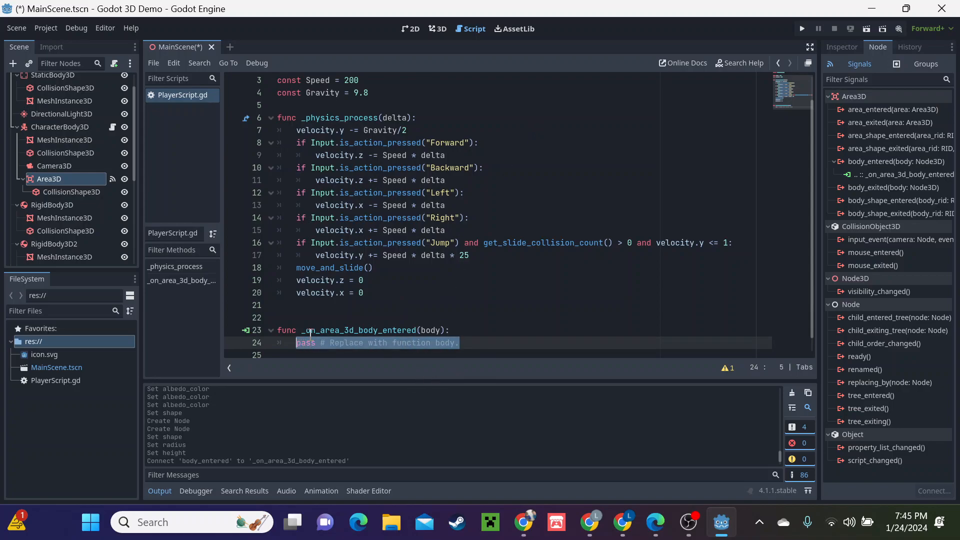
{"action": "type", "text": "if "}
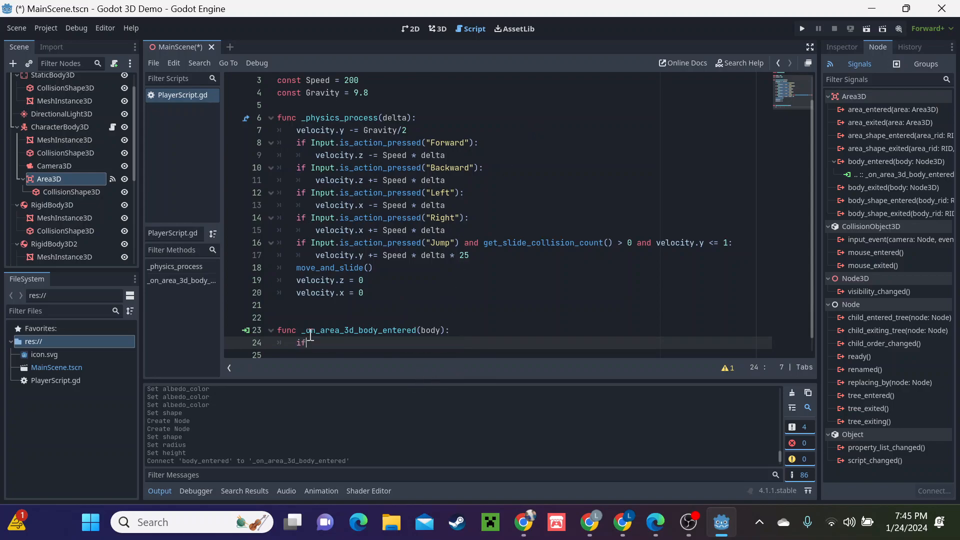
{"action": "type", "text": "body."}
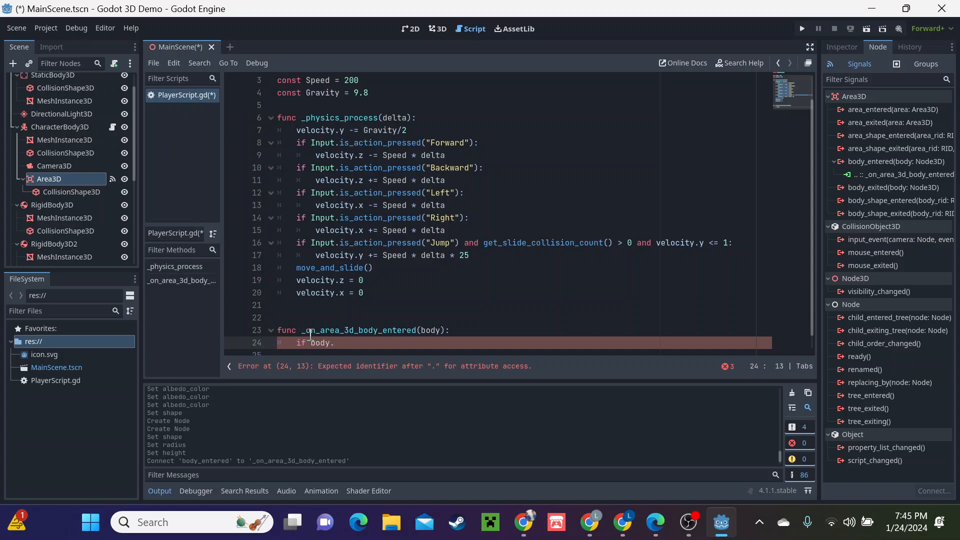
{"action": "type", "text": "is"}
{"action": "type", "text": "_in_group"}
{"action": "type", "text": "("}
{"action": "type", "text": "\"End\")"}
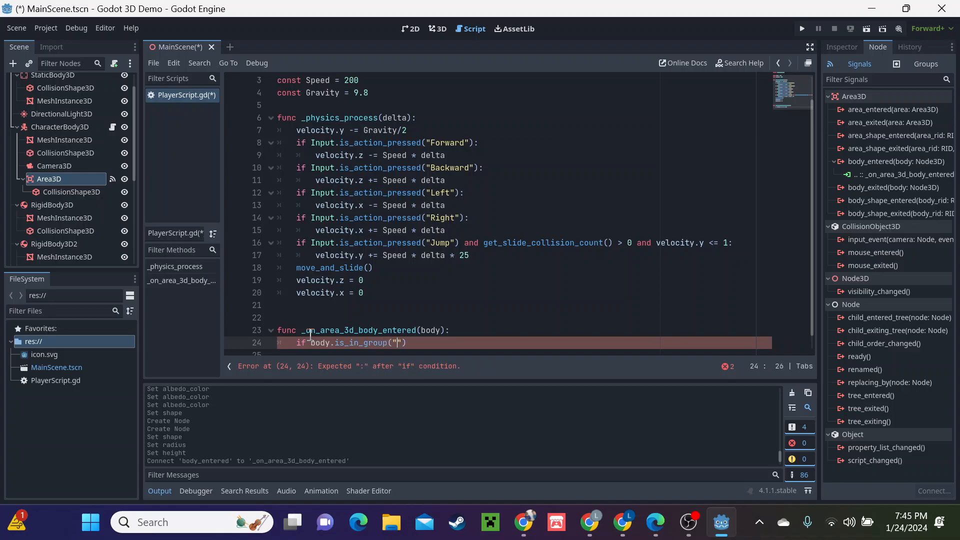
{"action": "type", "text": ":"}
- Add the indented line OS.alert("You win!!!") under the "End" group condition
{"action": "key", "text": "Return"}
{"action": "type", "text": "OS"}
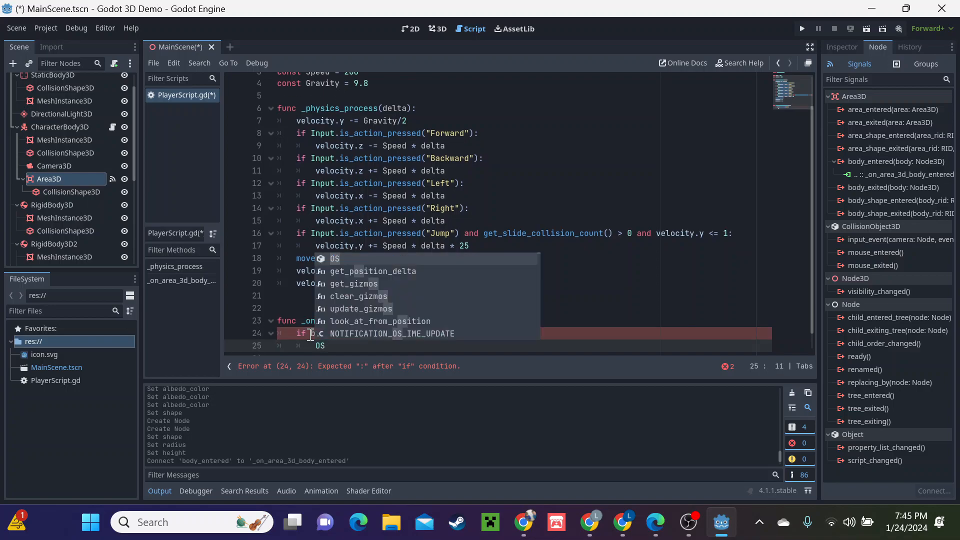
{"action": "type", "text": ".al"}
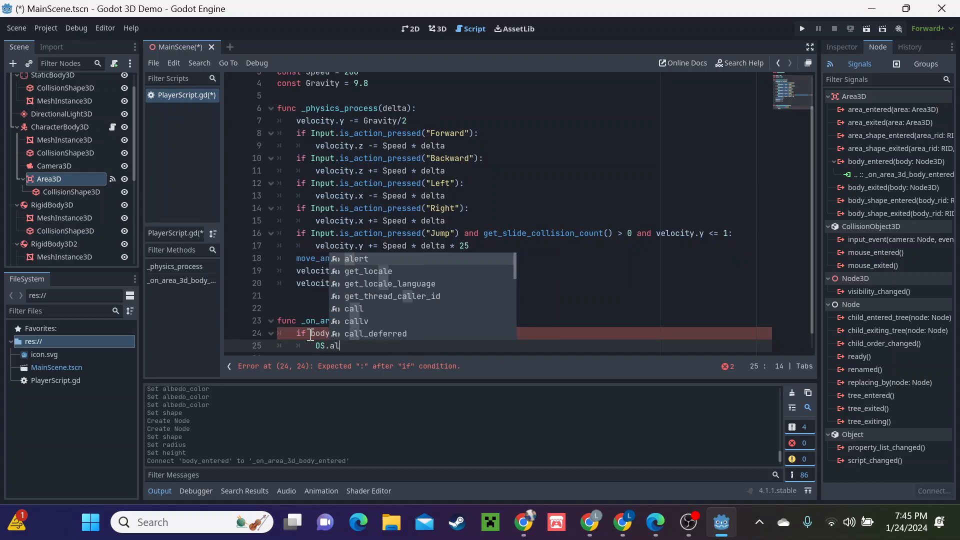
{"action": "type", "text": "ert("}
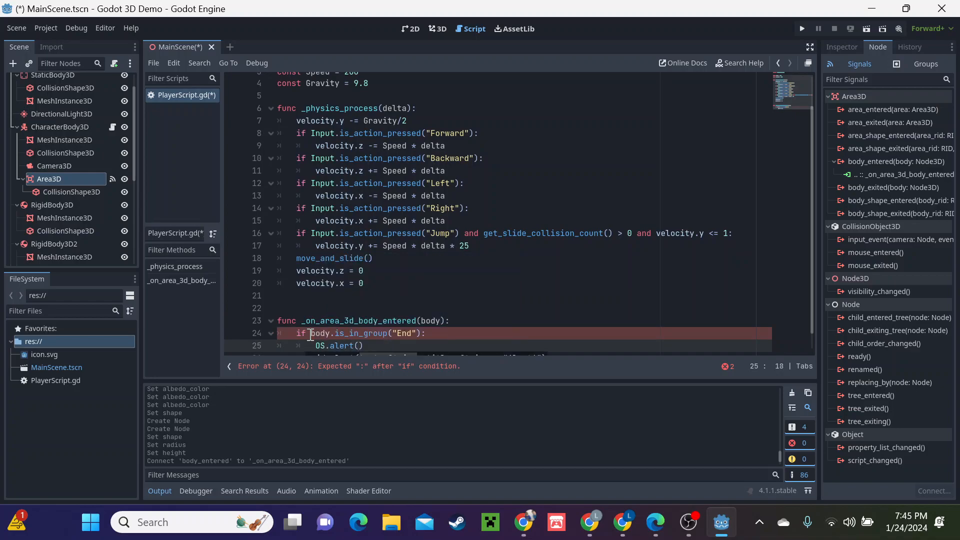
{"action": "type", "text": "\"You"}
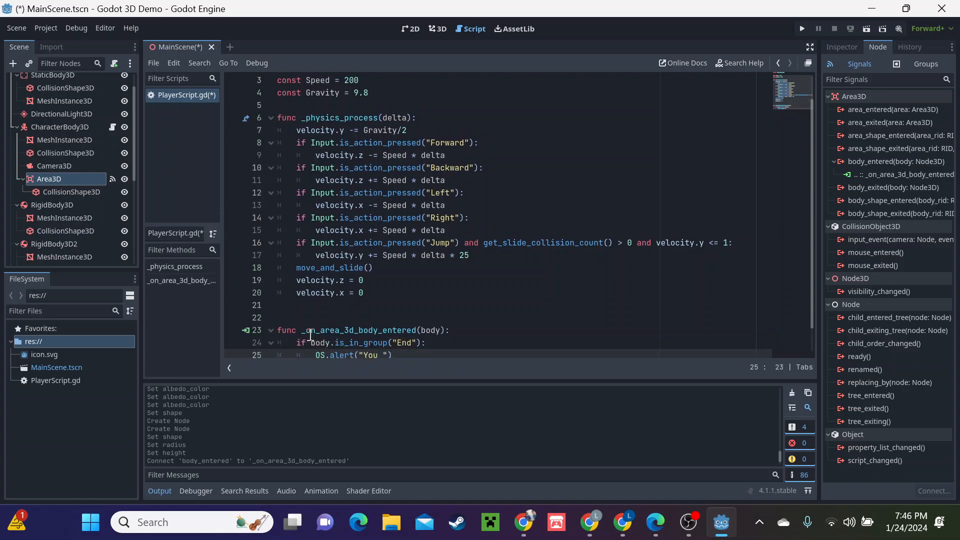
{"action": "type", "text": "win!!!"}
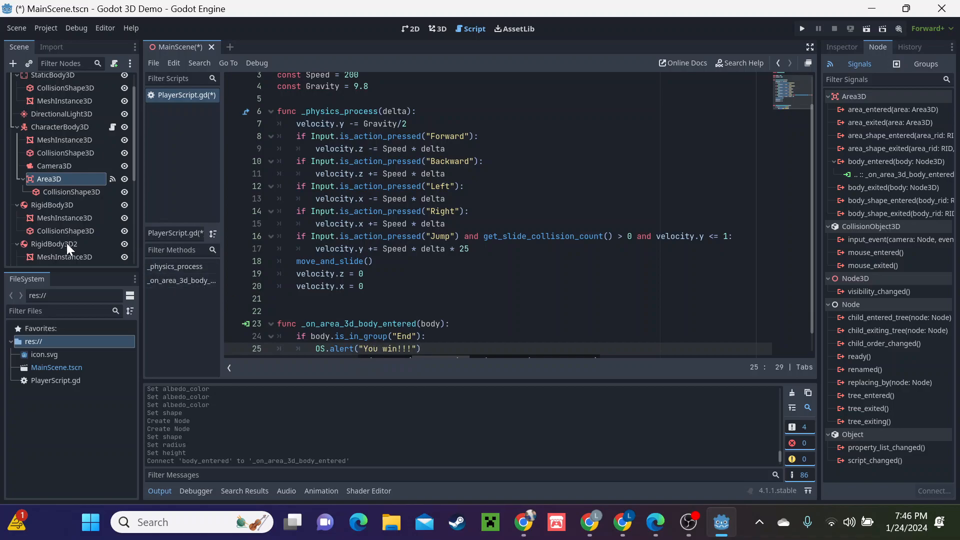
- Add the red prism's RigidBody3D6 node to a new group named End
{"action": "scroll", "coordinate": [85, 232], "scroll_direction": "down", "scroll_amount": 5}
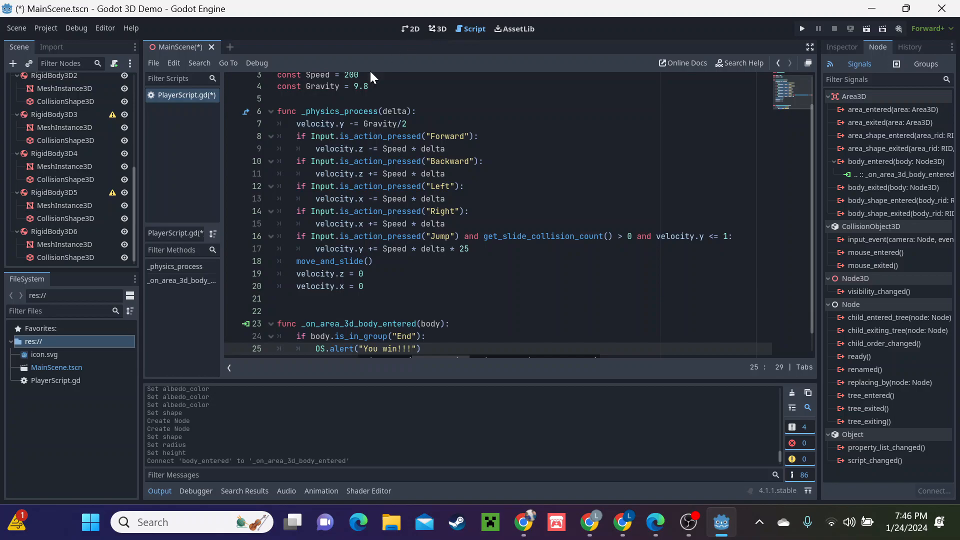
{"action": "left_click", "coordinate": [99, 231]}
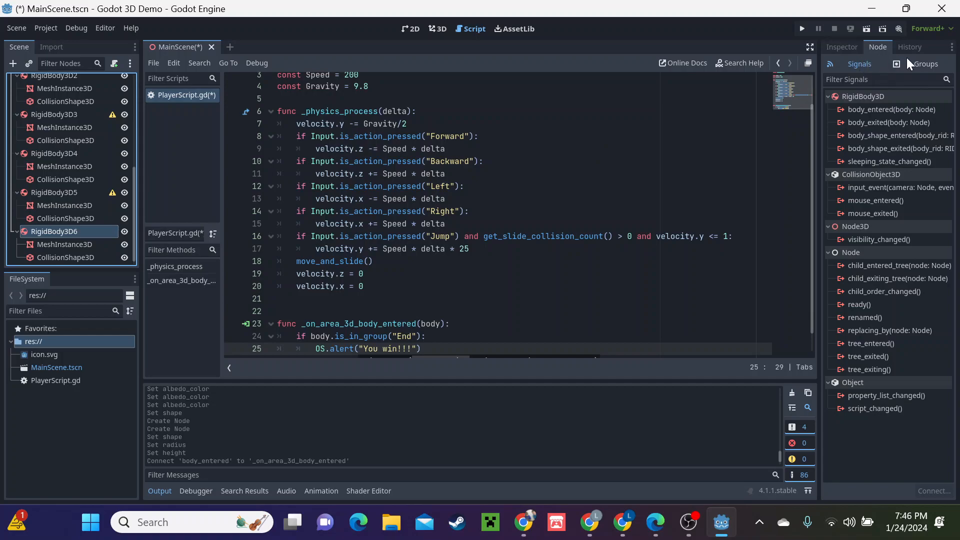
{"action": "left_click", "coordinate": [924, 62]}
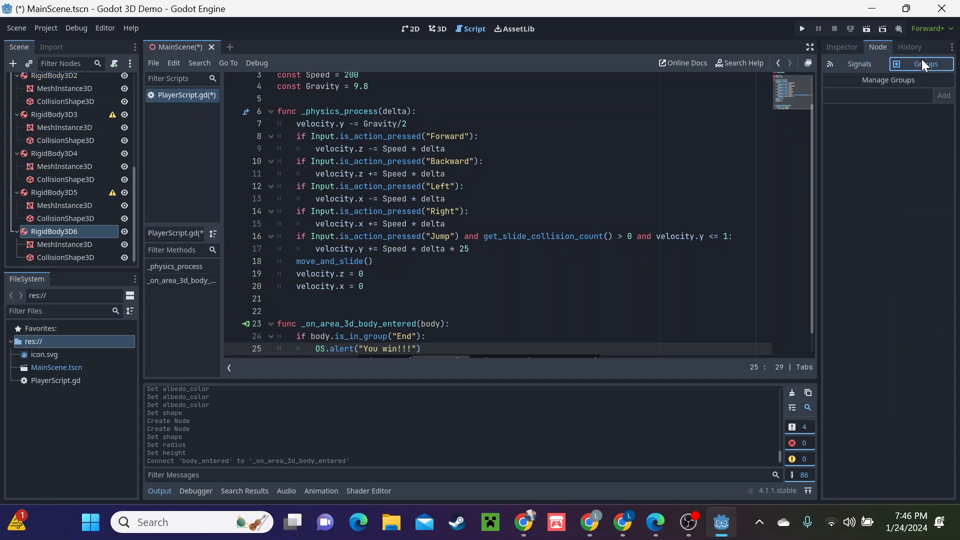
{"action": "left_click", "coordinate": [885, 95]}
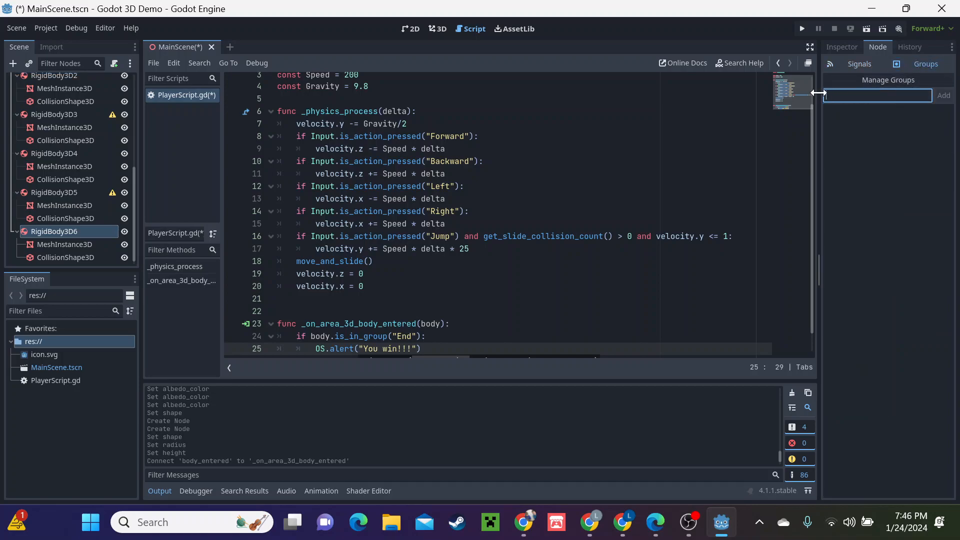
{"action": "type", "text": "End"}
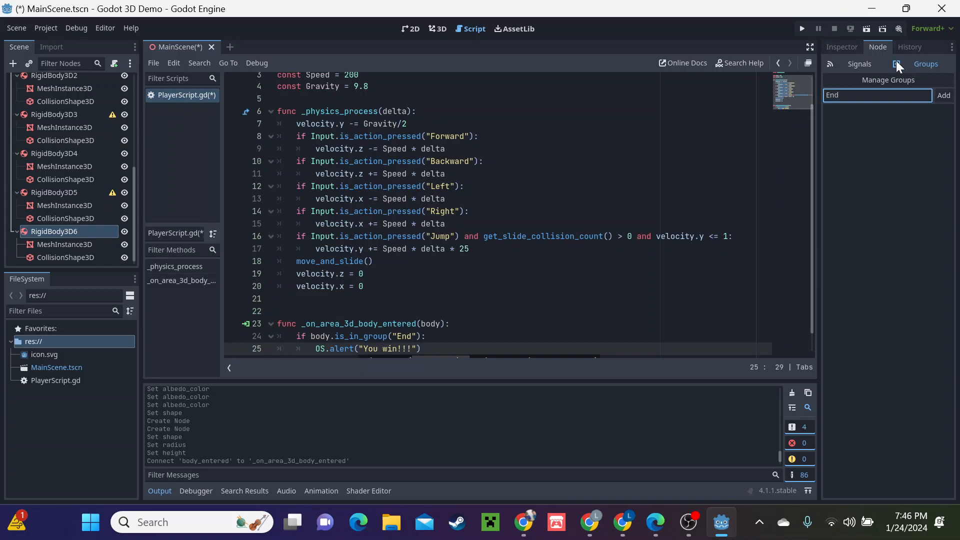
{"action": "left_click", "coordinate": [944, 95]}
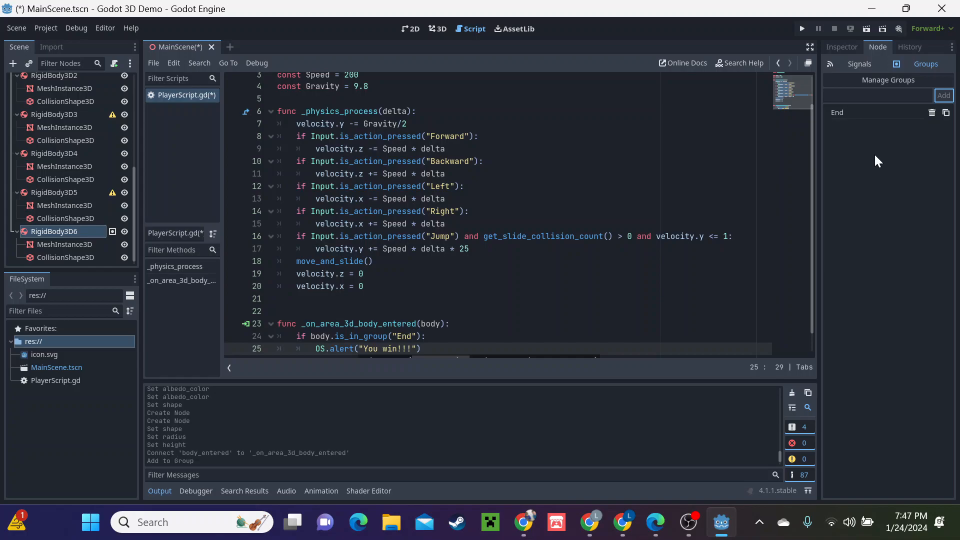
- Run the project, steer the character into the red prism to test the win alert, and dismiss it
{"action": "left_click", "coordinate": [801, 31]}
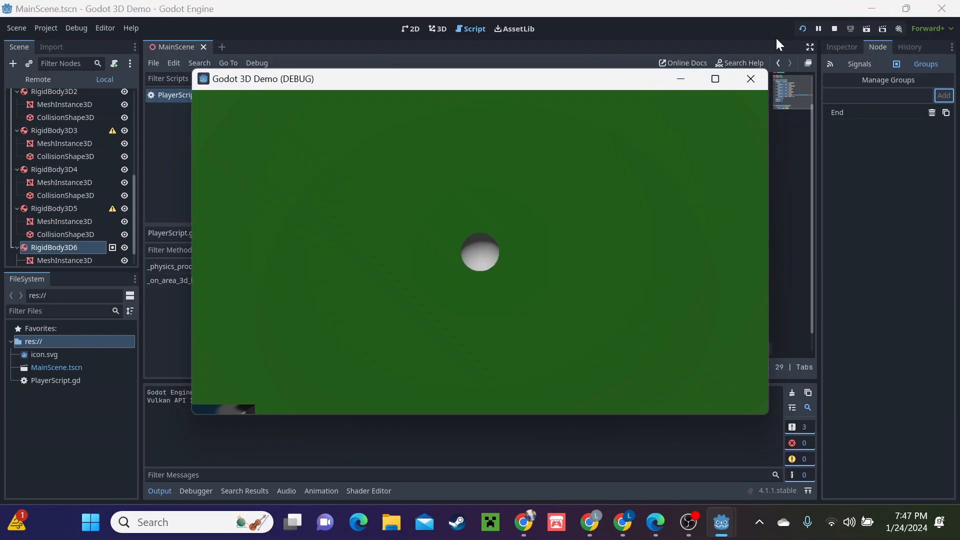
{"action": "key", "text": "Left"}
{"action": "key", "text": "Down"}
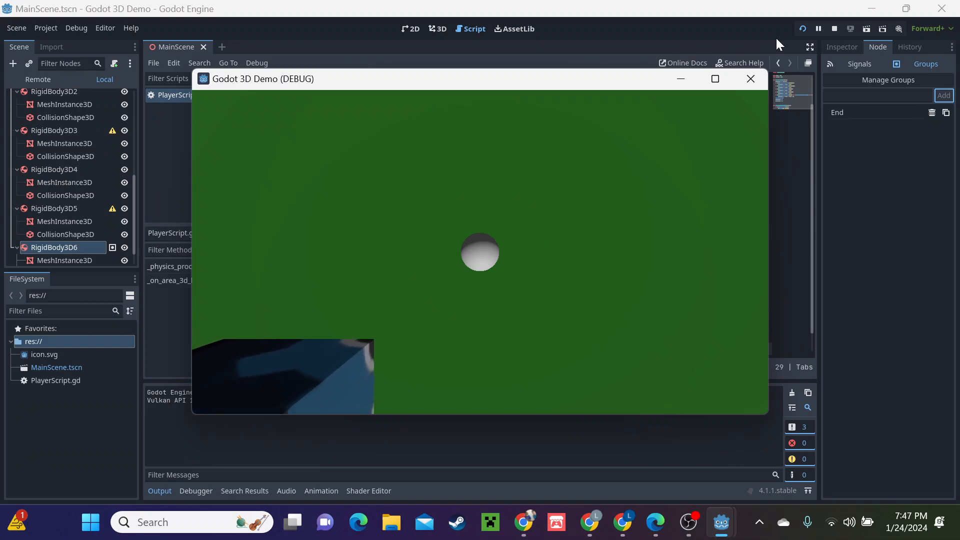
{"action": "key", "text": "Left"}
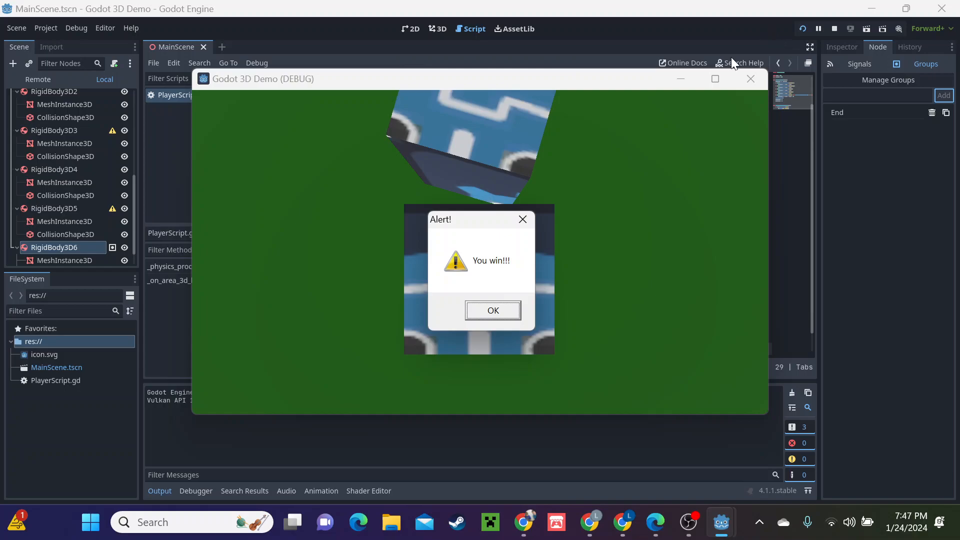
{"action": "left_click", "coordinate": [483, 314]}
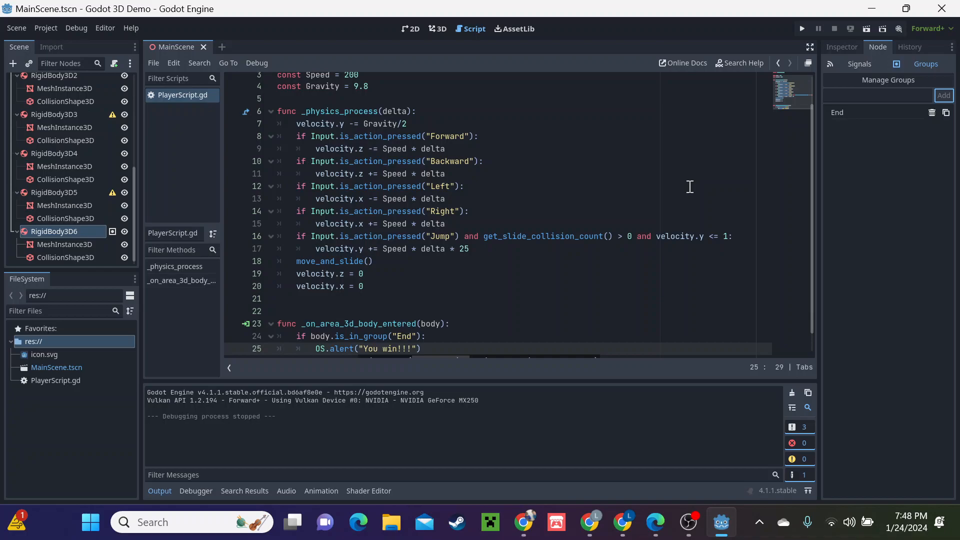
- Return to the 3D view and select the red prism's RigidBody3D6 to review its group assignment
{"action": "left_click", "coordinate": [437, 30]}
{"action": "scroll", "coordinate": [510, 201], "scroll_direction": "down", "scroll_amount": 5}
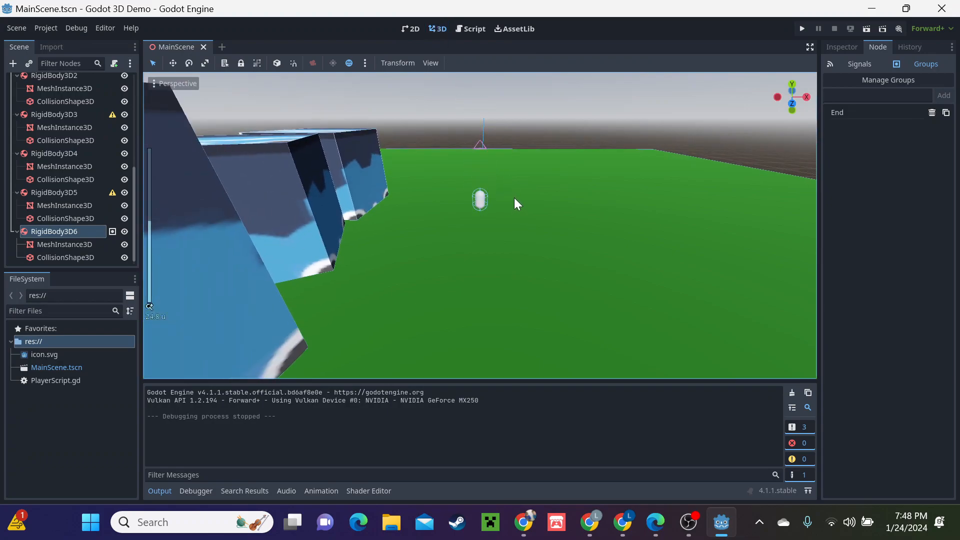
{"action": "left_click", "coordinate": [339, 97]}
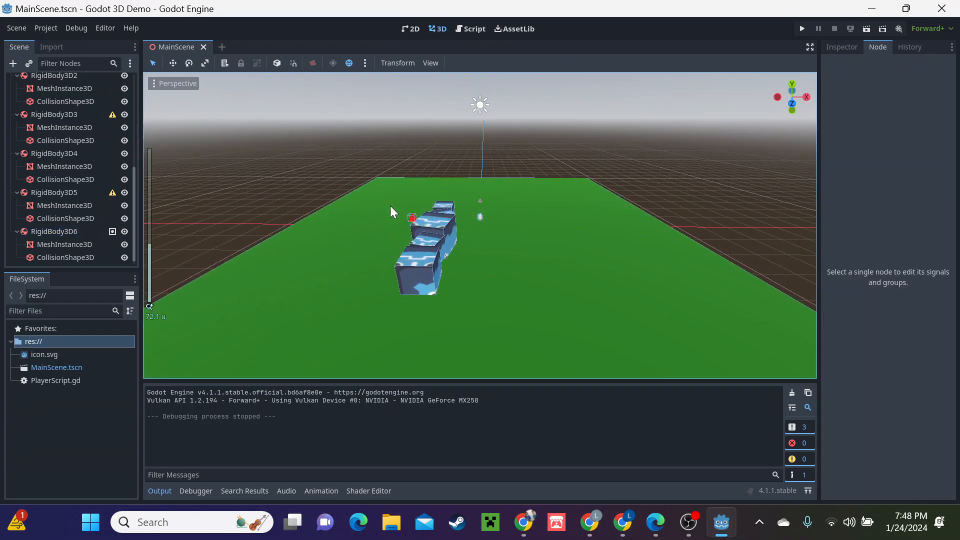
{"action": "scroll", "coordinate": [390, 209], "scroll_direction": "up", "scroll_amount": 3}
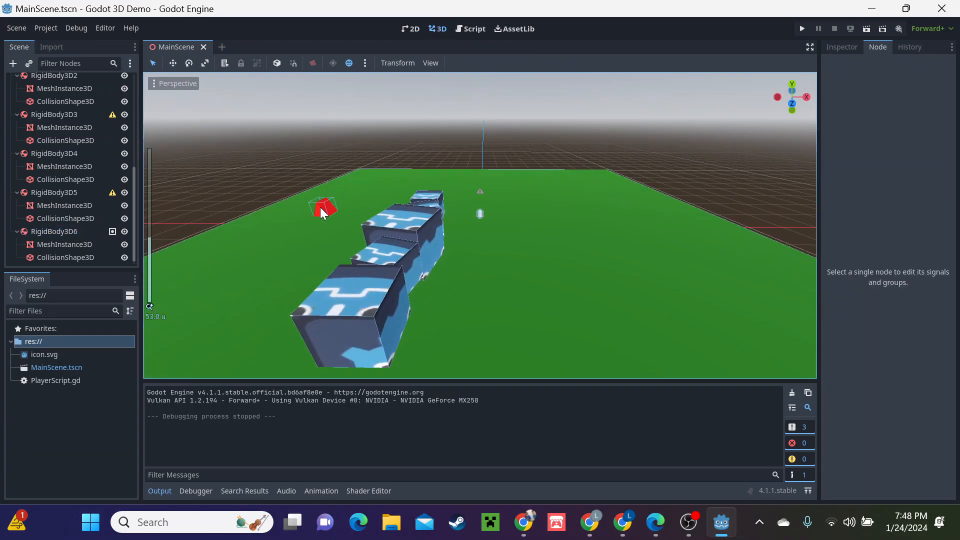
{"action": "left_click", "coordinate": [320, 209]}
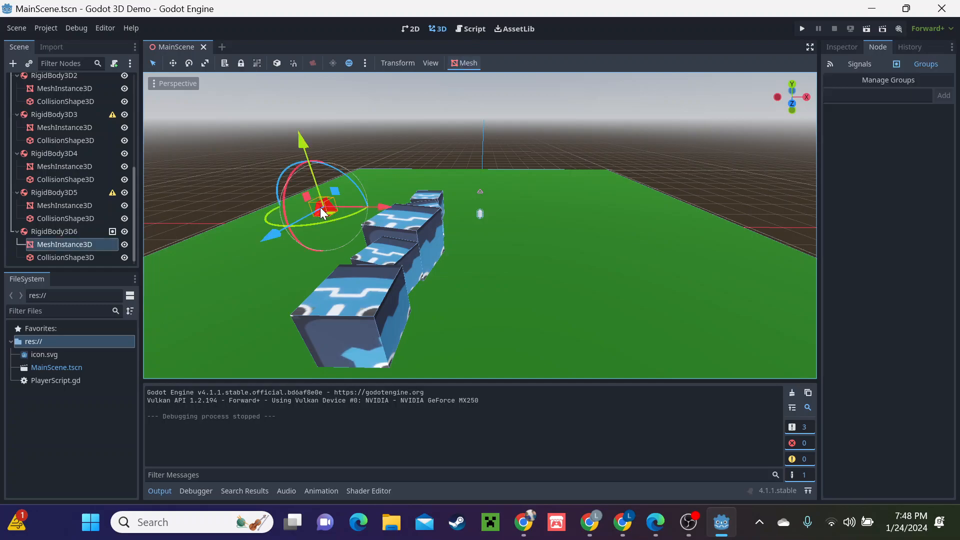
{"action": "left_click", "coordinate": [63, 233]}
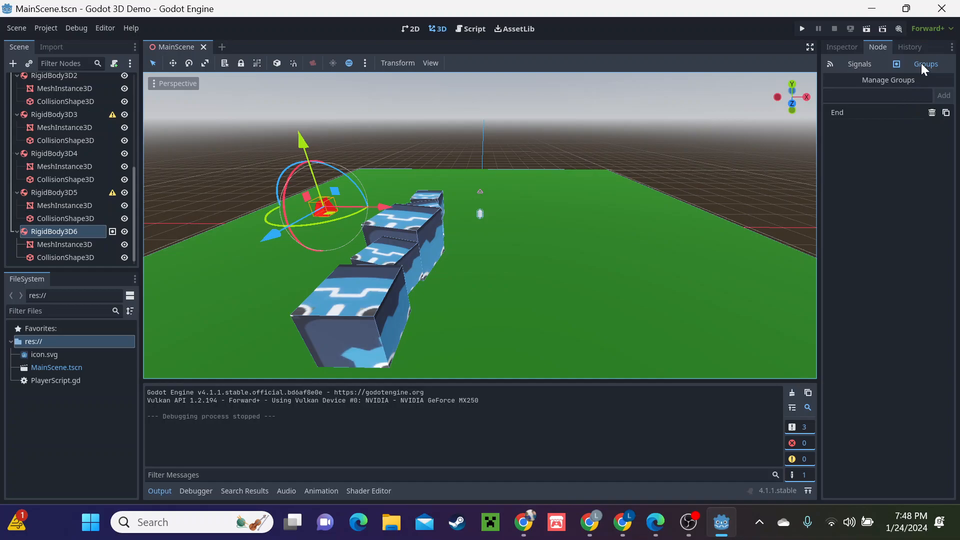
{"action": "left_click", "coordinate": [899, 96]}
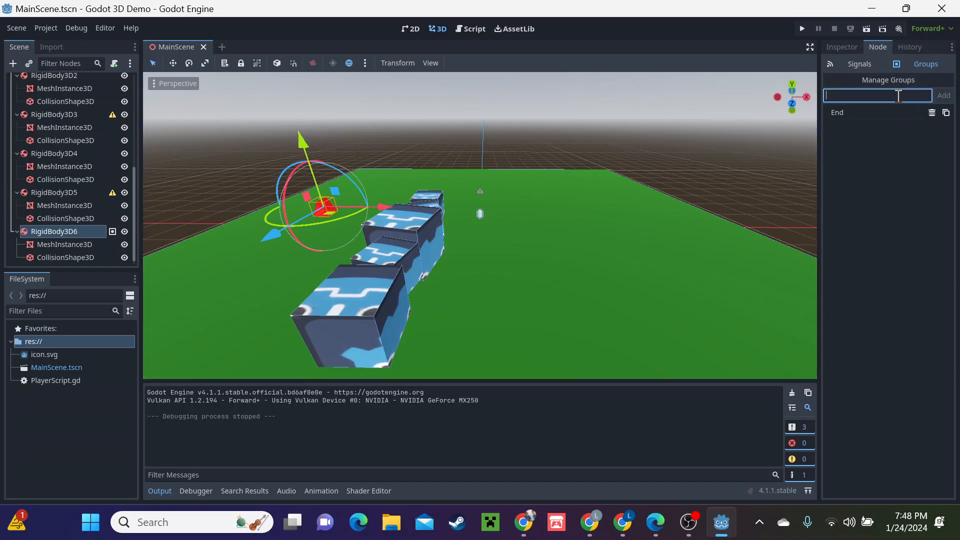